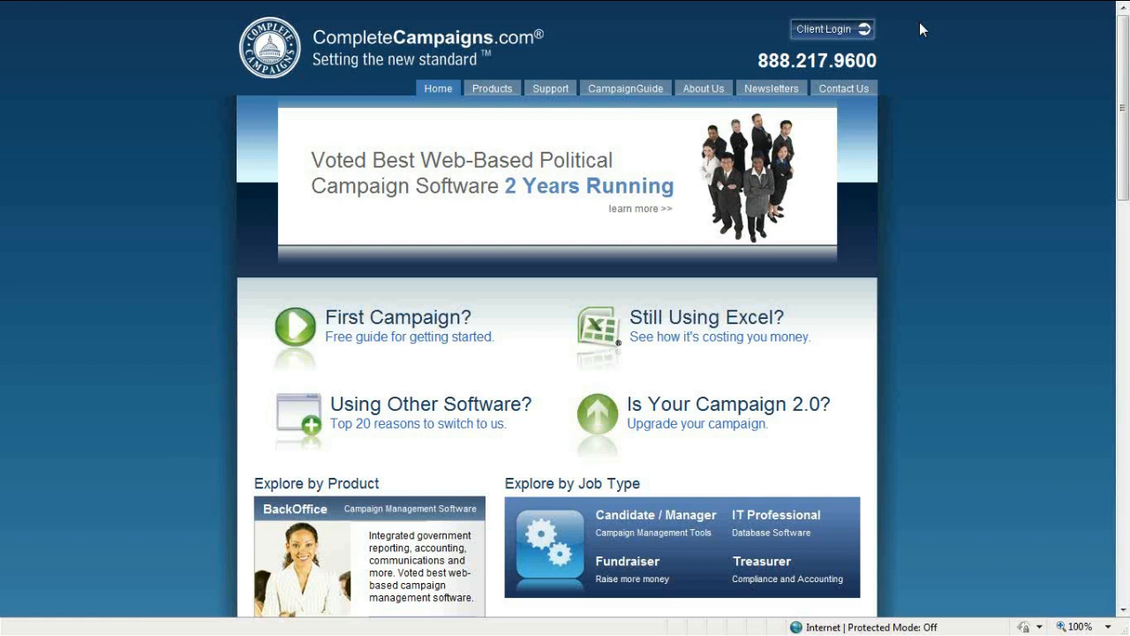
Log in to BackOffice from Client Login with the demo account name, user name and password
click(862, 34)
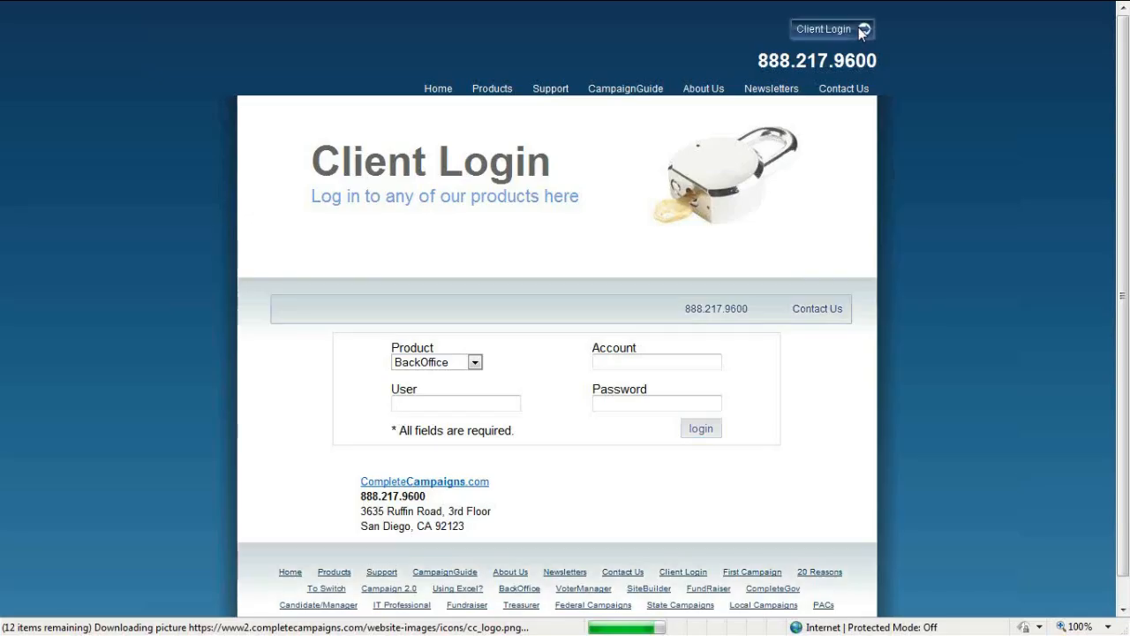
click(659, 359)
text(sample)
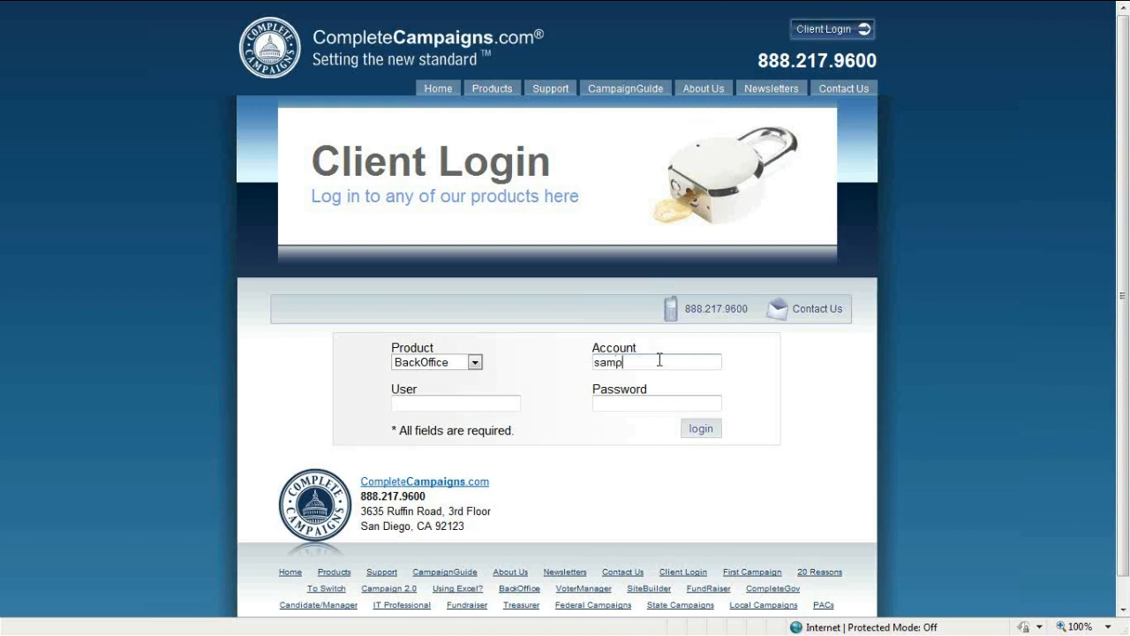
key(Tab)
text(abe)
key(Tab)
text(abe12)
click(691, 429)
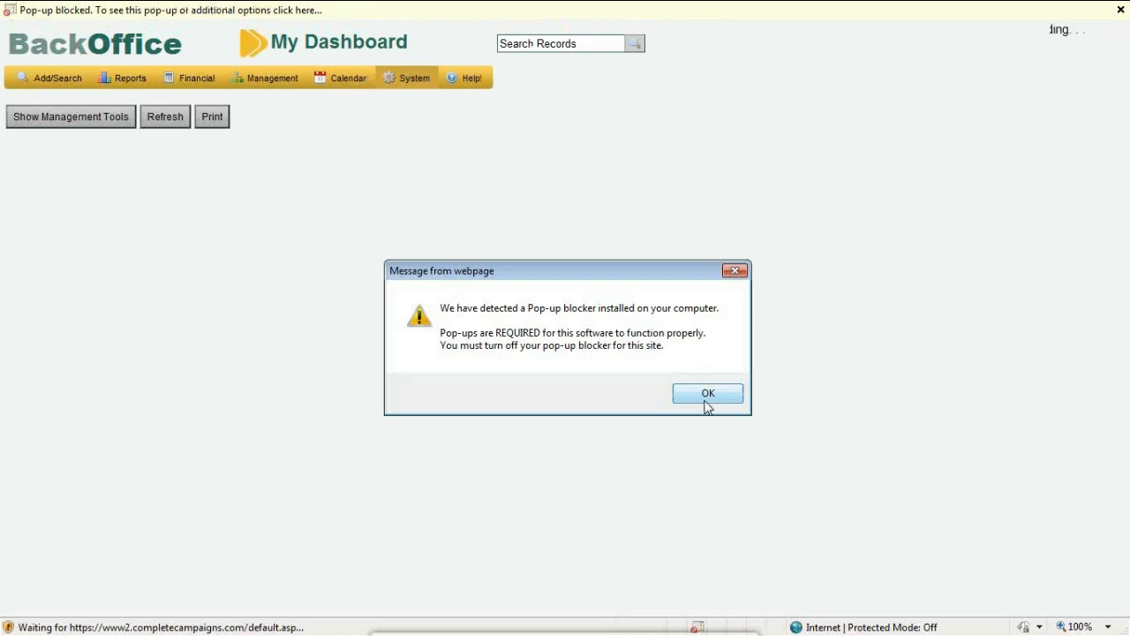
Dismiss the pop-up blocker warning and always allow pop-ups from this site
click(707, 394)
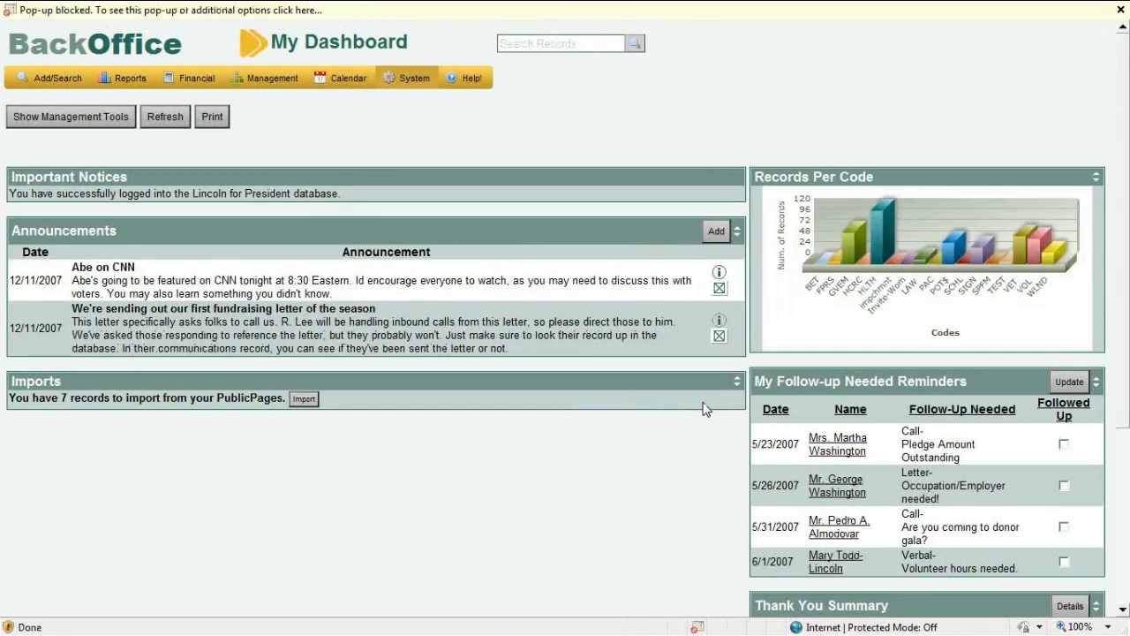
click(235, 14)
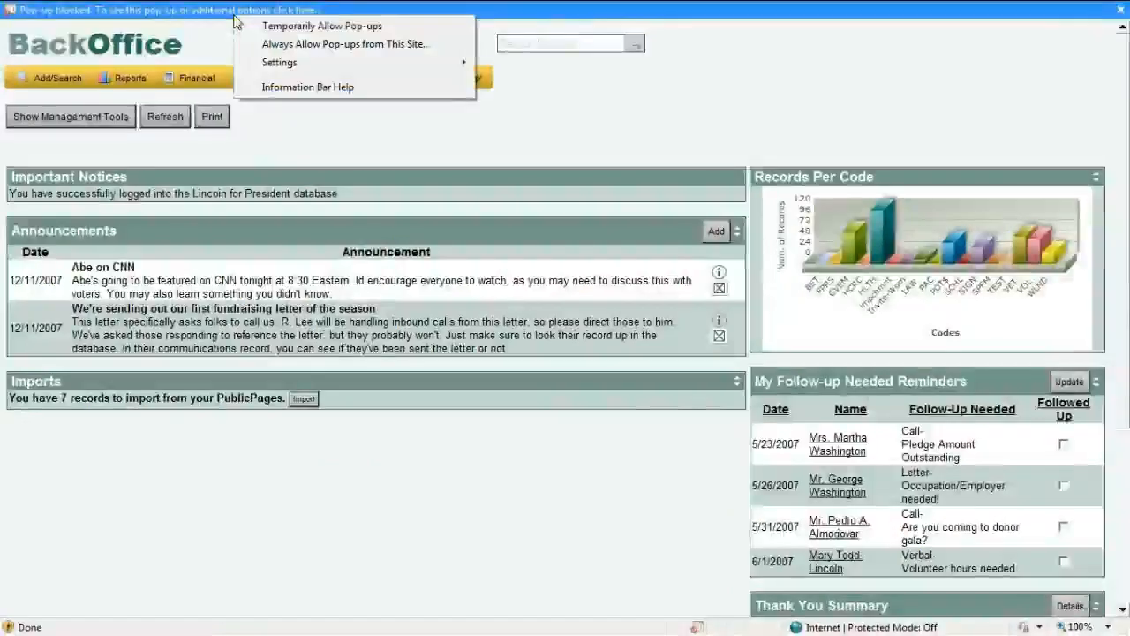
click(275, 44)
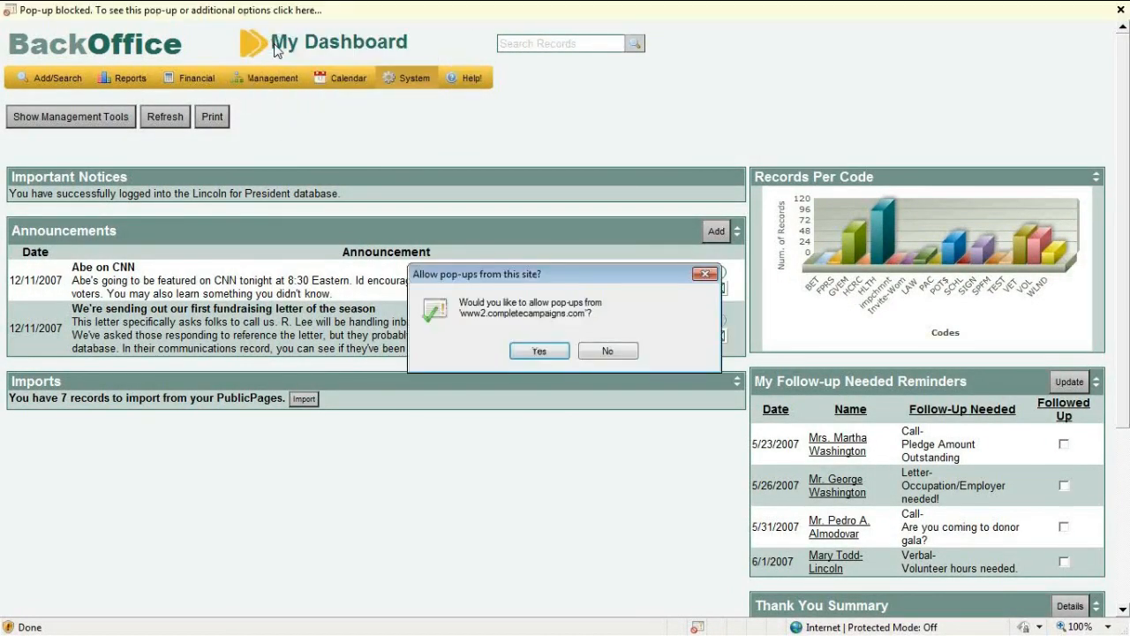
click(551, 353)
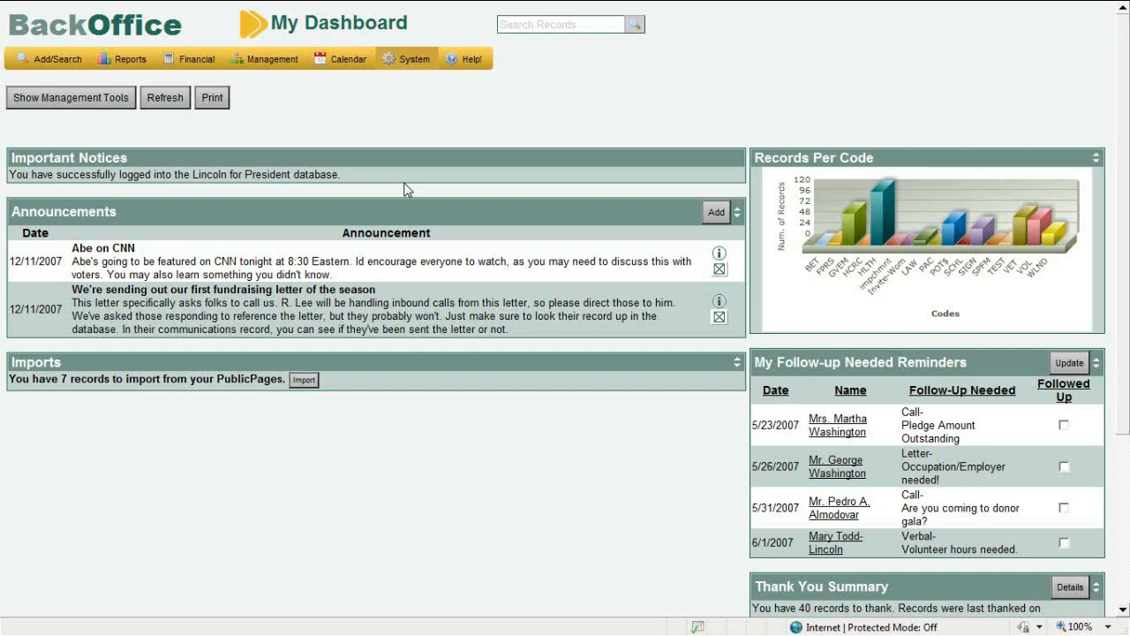
Start a new Contribution receipt from the Financial menu, opening it beside the Financial Register
click(54, 63)
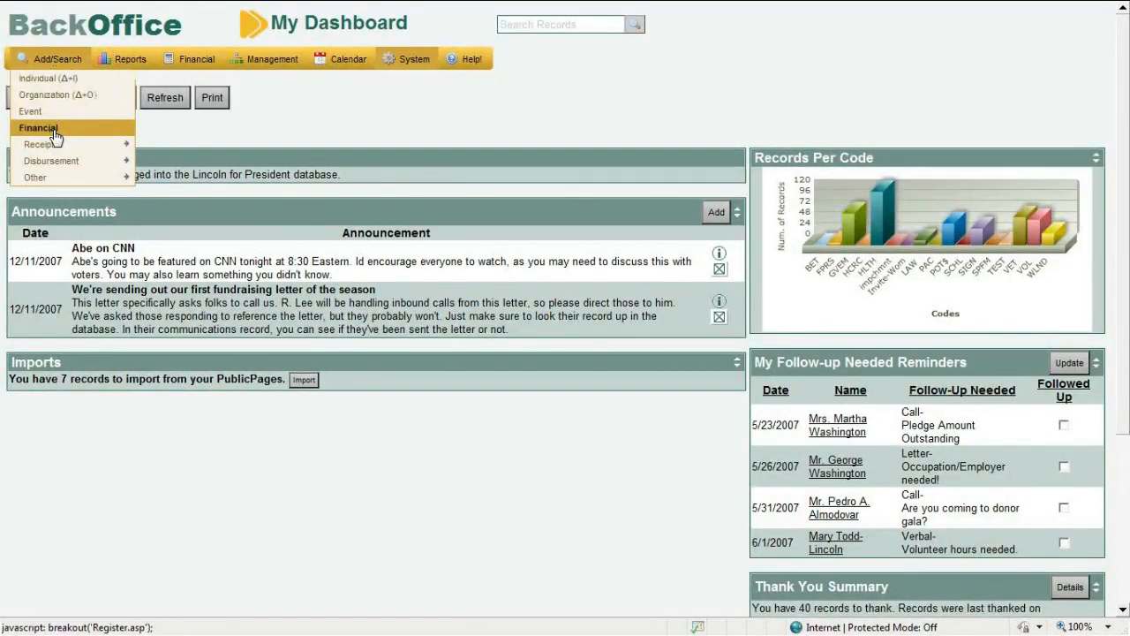
mouse_move(55, 150)
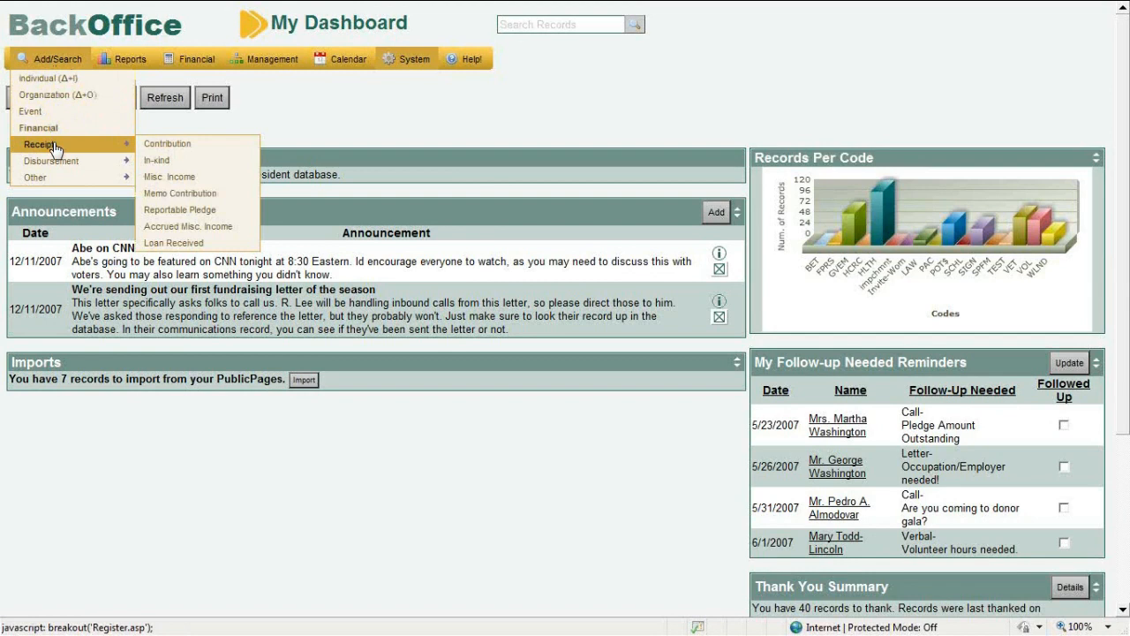
click(141, 145)
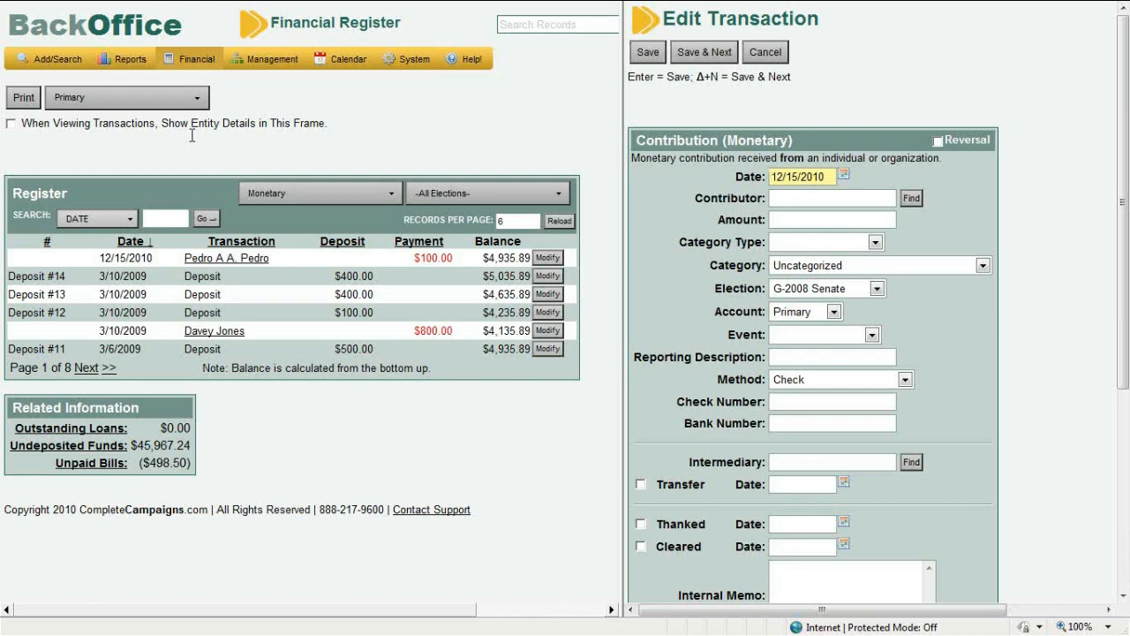
mouse_move(61, 70)
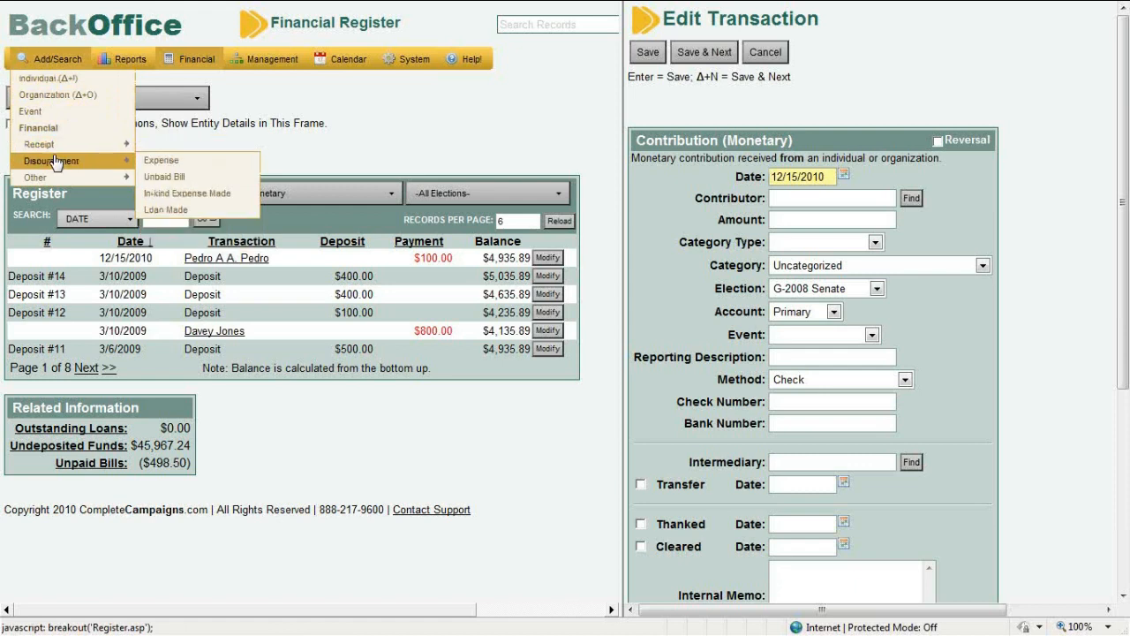
mouse_move(55, 178)
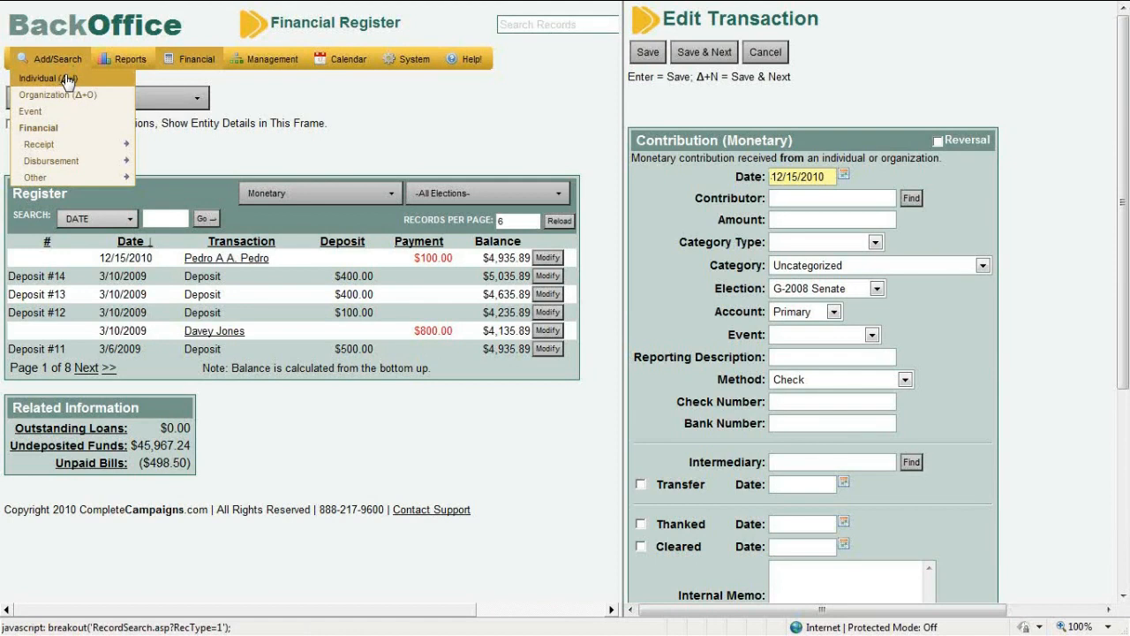
Search individuals by last name with Fuzzy and Include Inactive off, then start a Contribution (Monetary) for the match
click(67, 80)
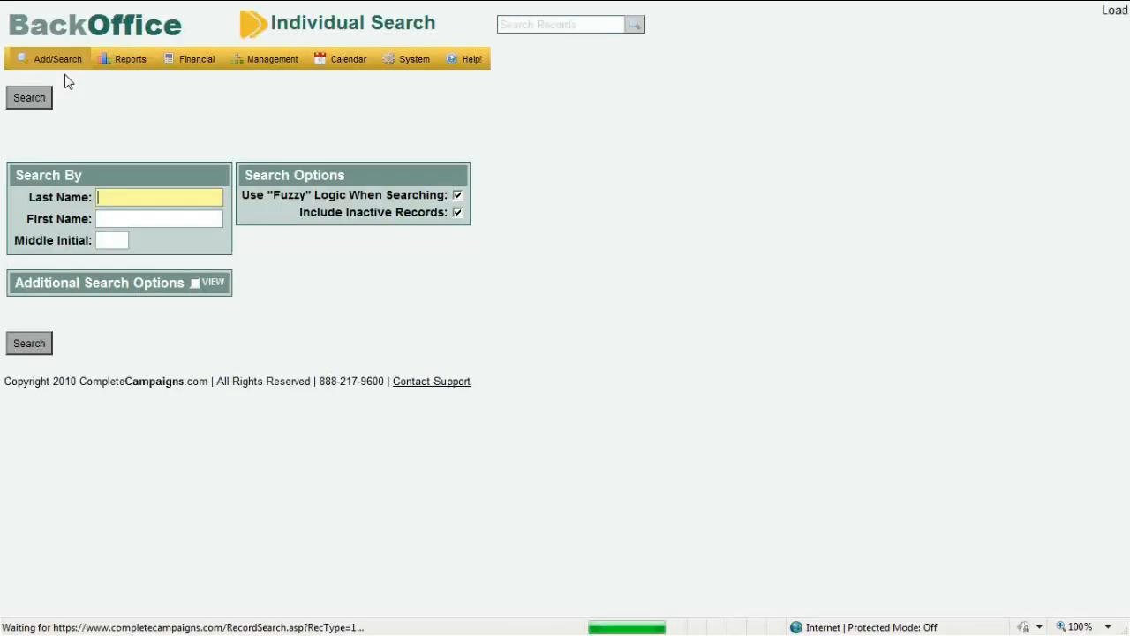
click(457, 195)
click(457, 213)
click(155, 192)
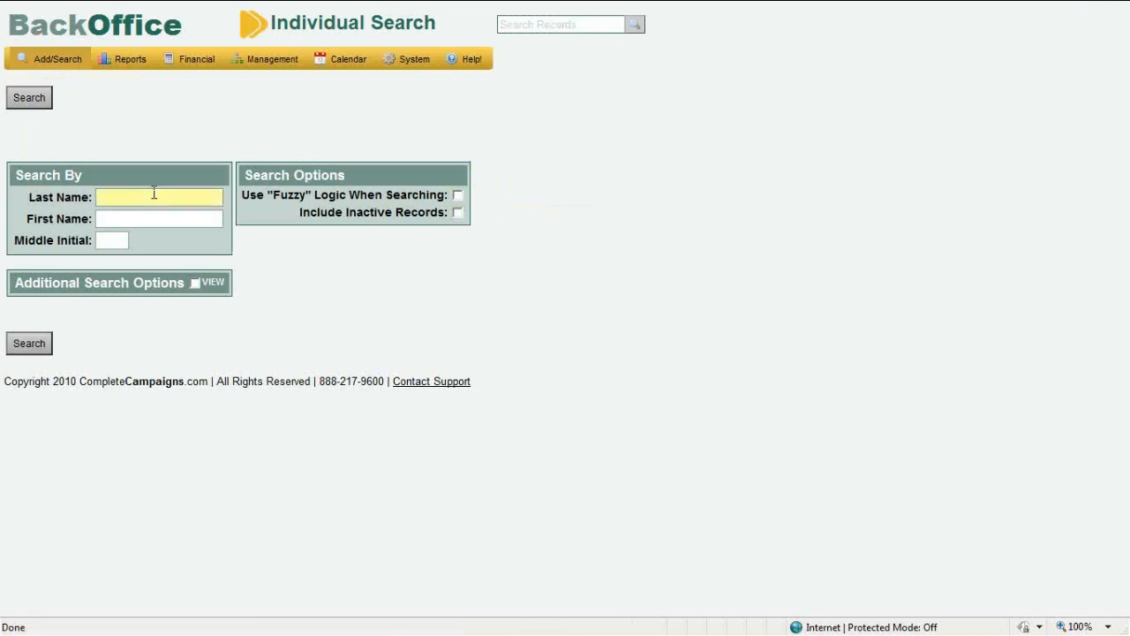
text(deloach)
key(Return)
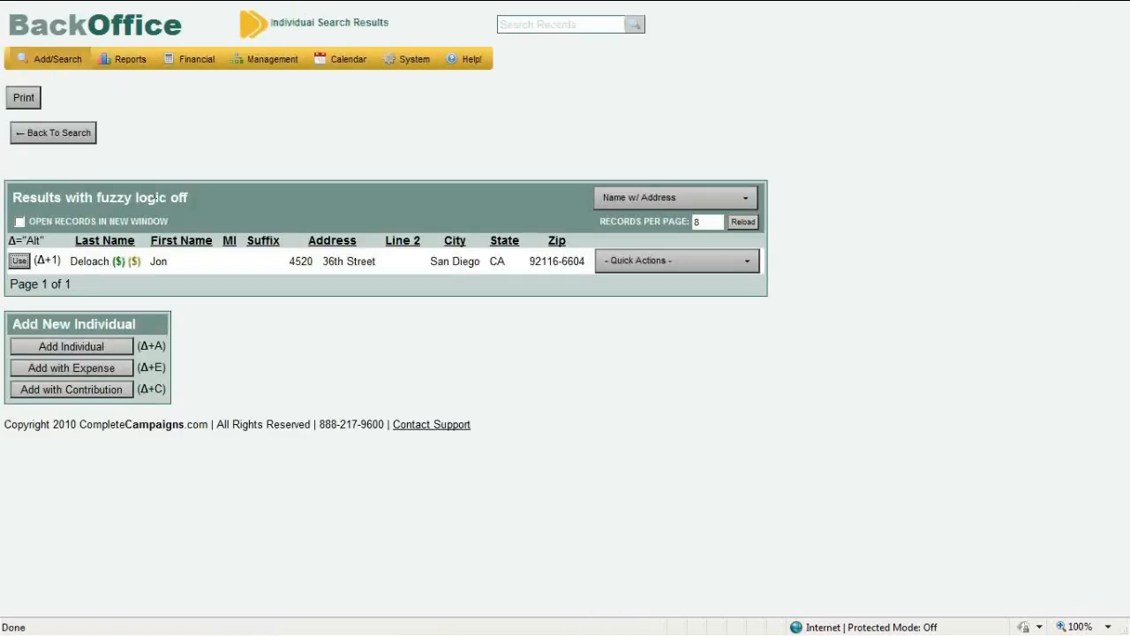
click(20, 262)
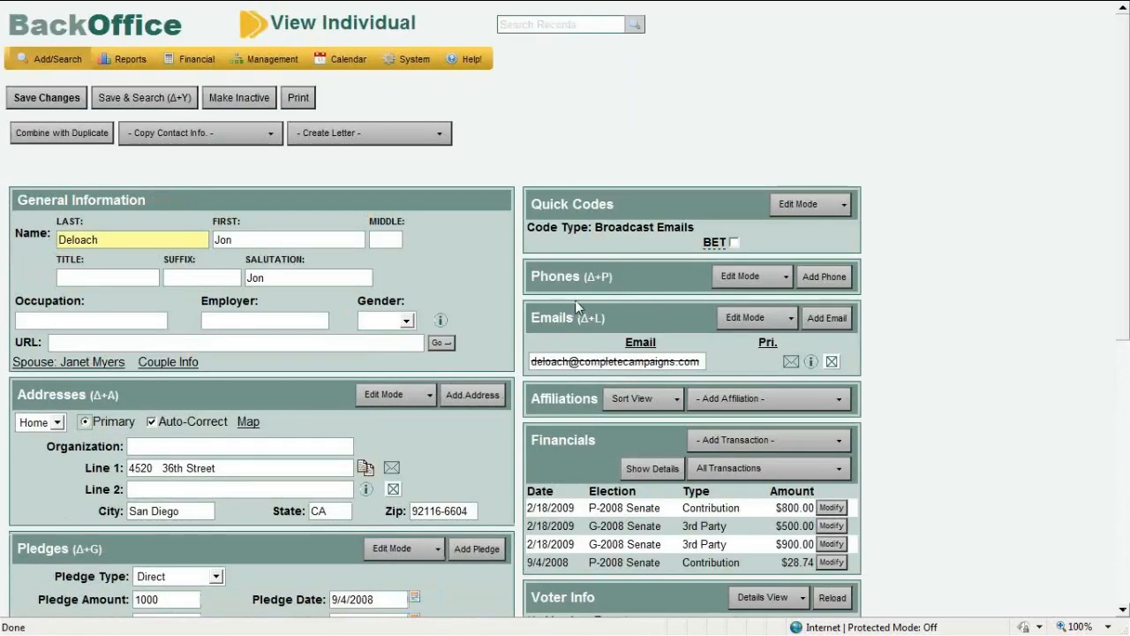
click(722, 441)
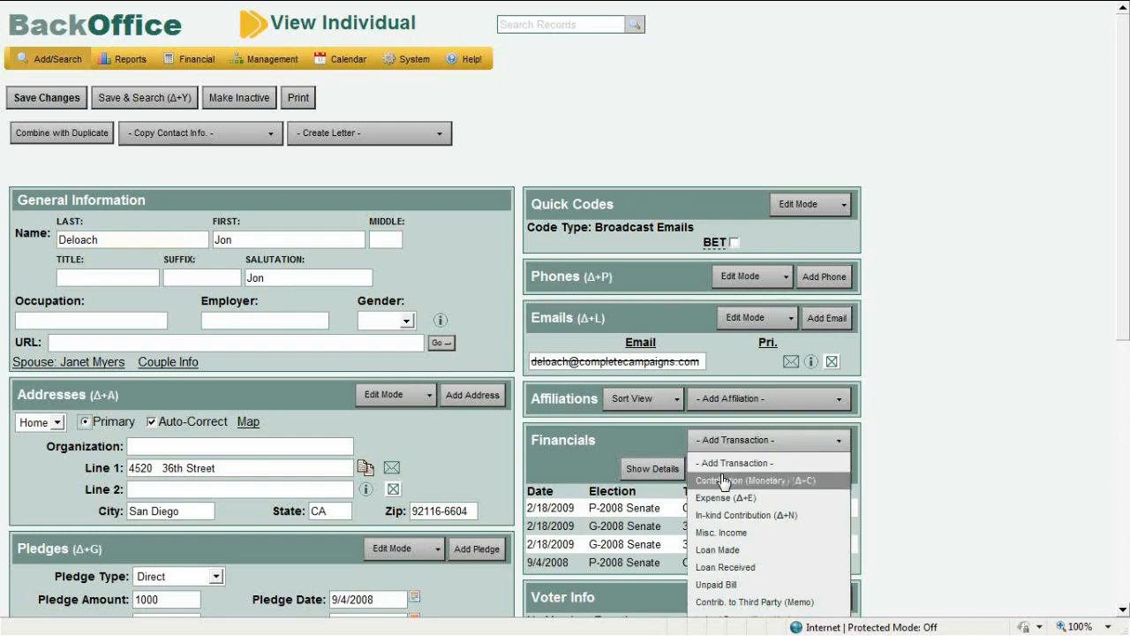
click(724, 480)
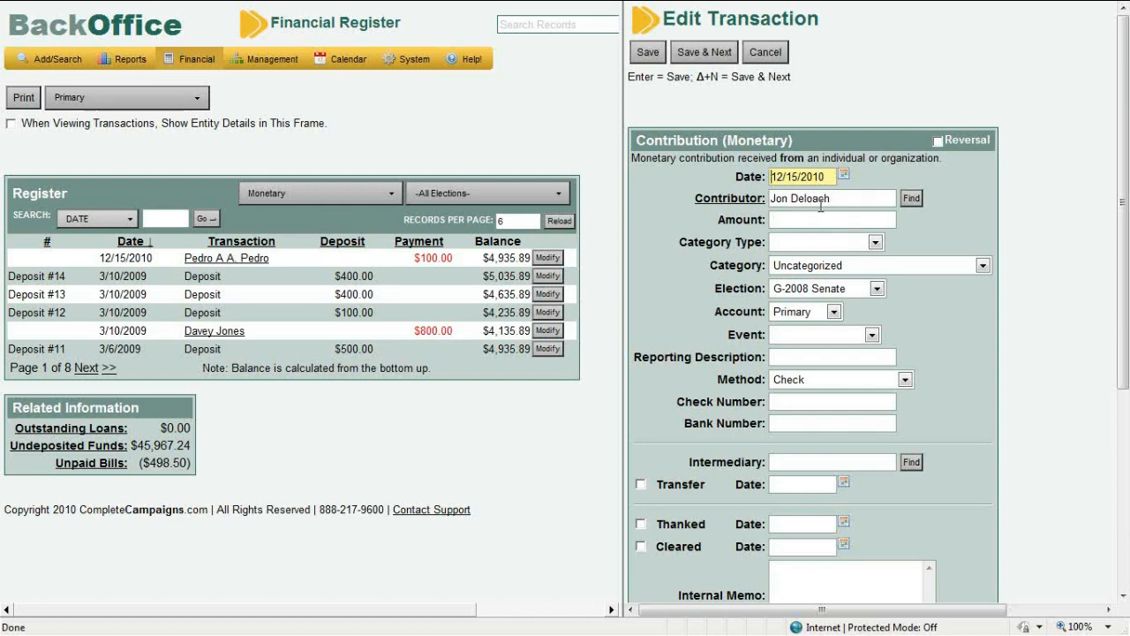
Move from the Date field to the prefilled Contributor field on the monetary contribution form
key(Tab)
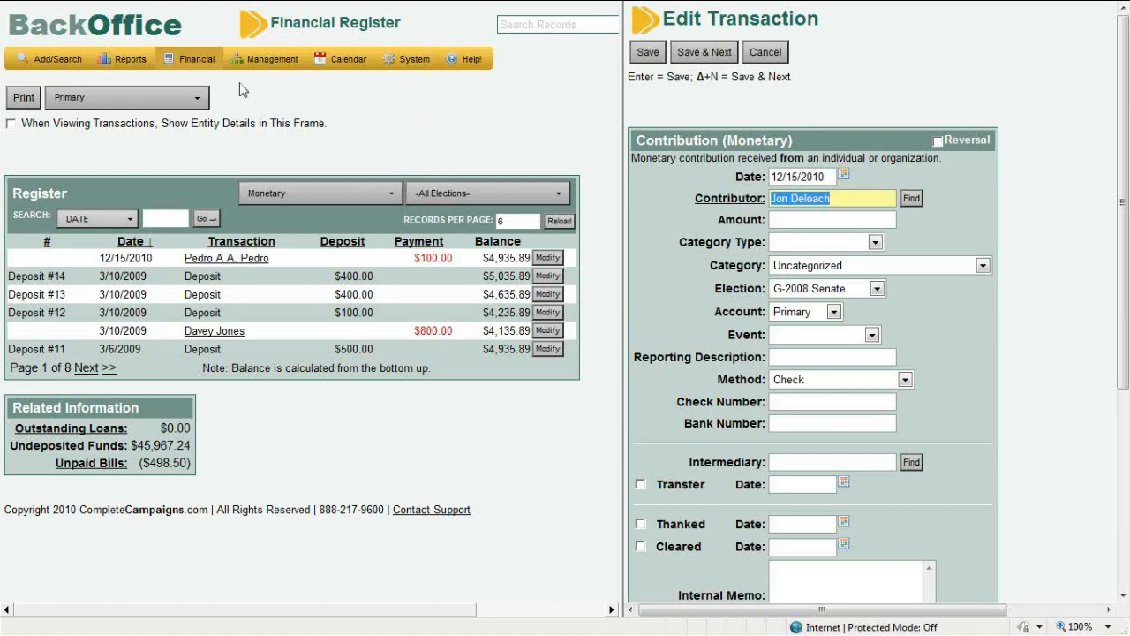
mouse_move(202, 64)
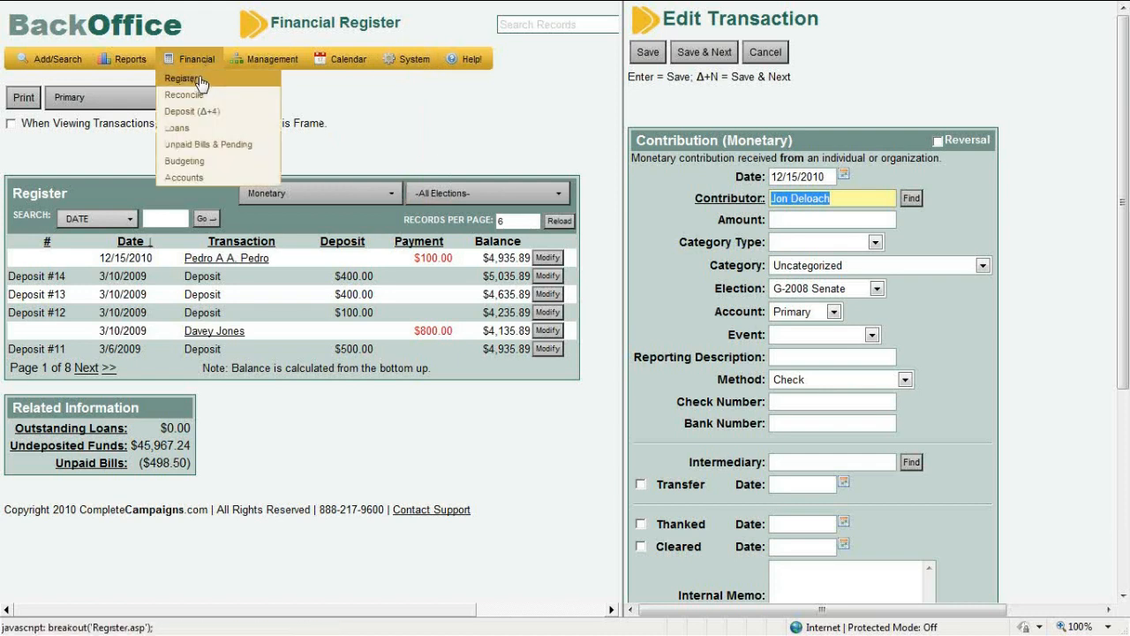
Reload the Financial Register to show the full Add a Transaction list
click(201, 81)
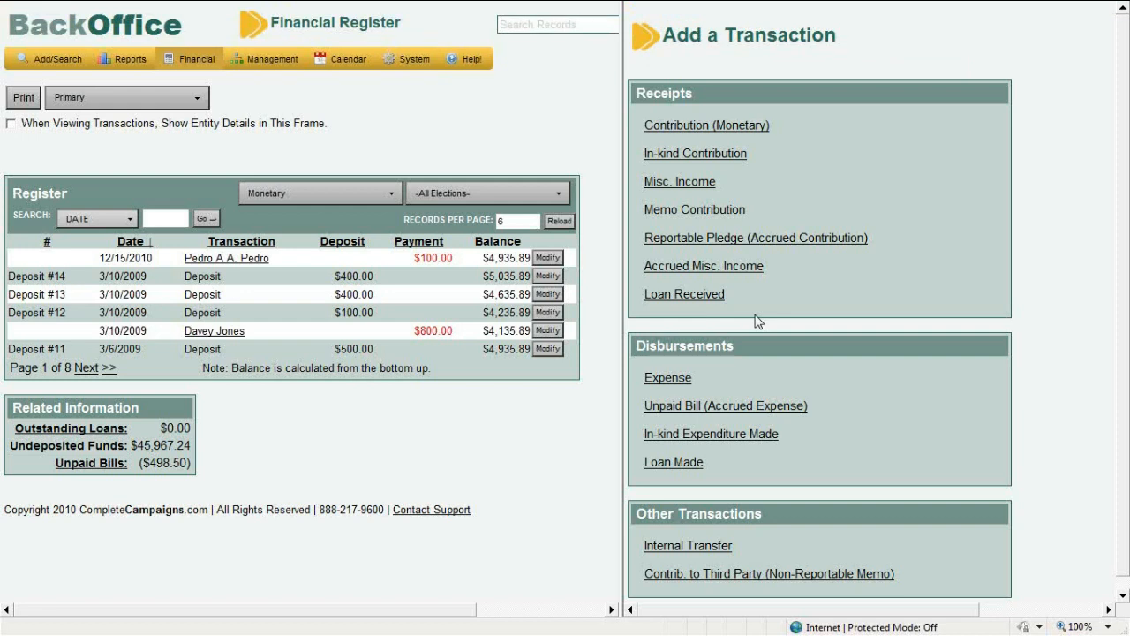
Open a blank monetary contribution form and select its 12/15/2010 date
click(736, 132)
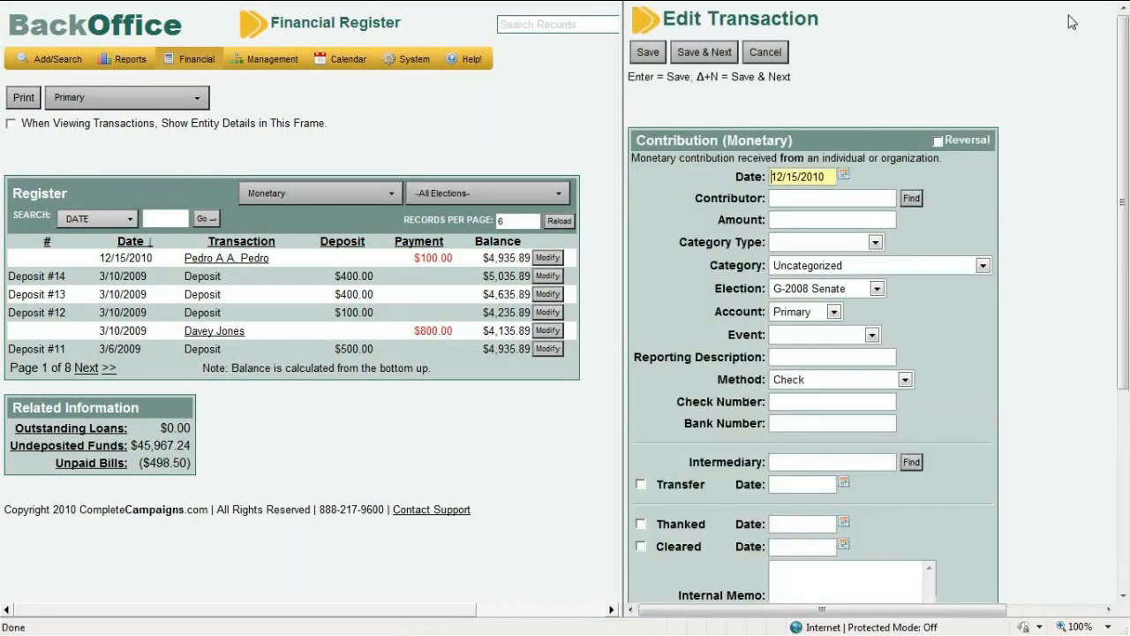
scroll(1126, 173, down, 1)
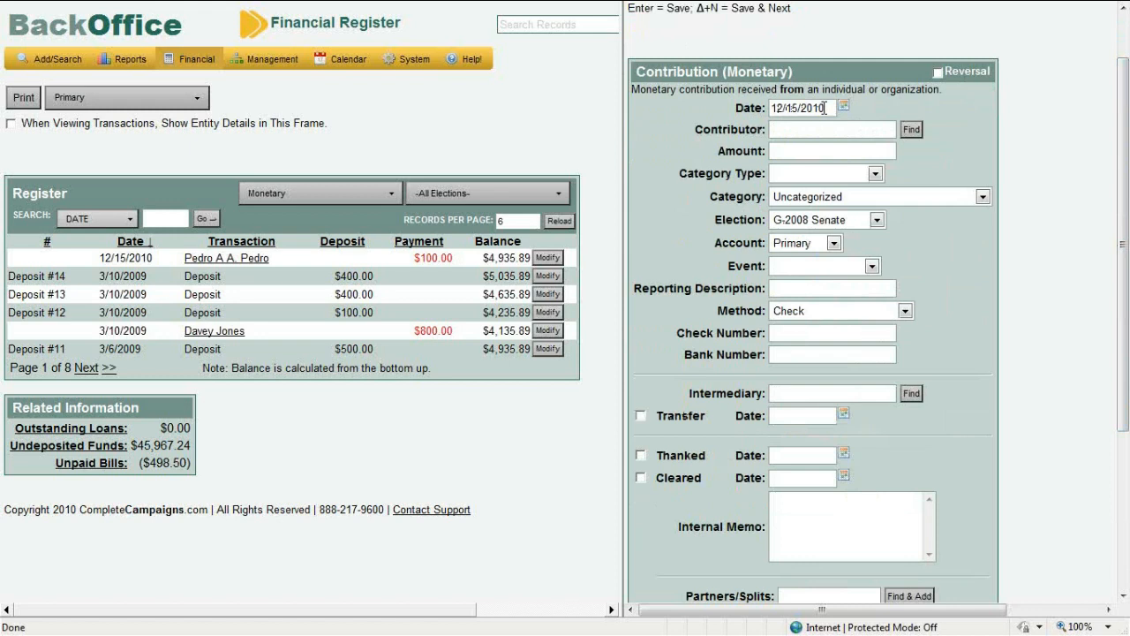
drag(825, 108, 780, 109)
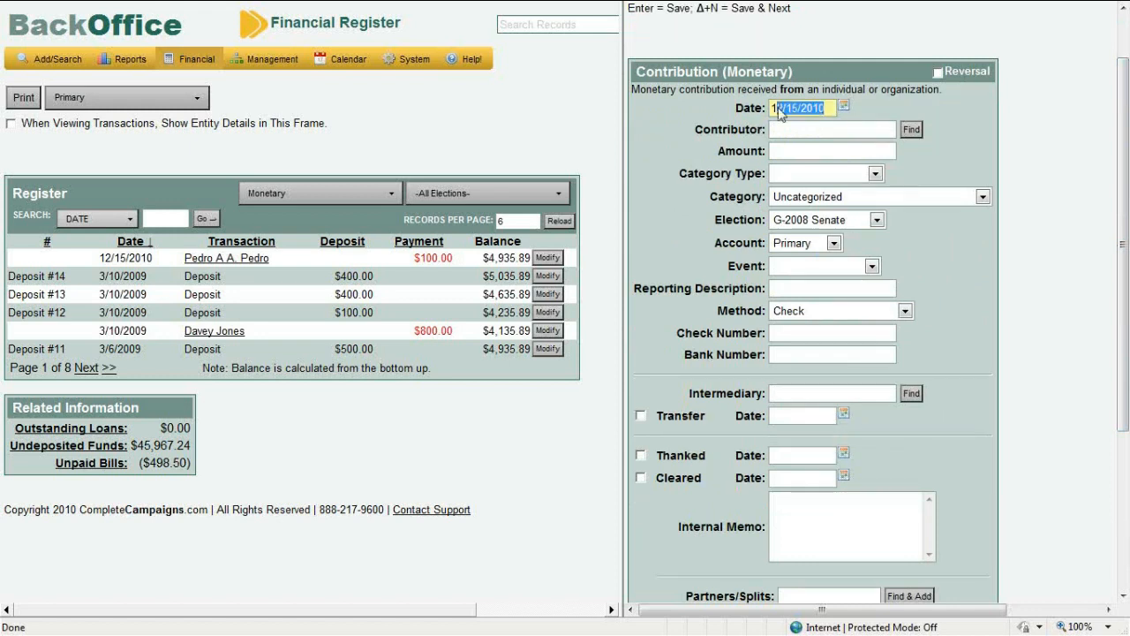
click(881, 133)
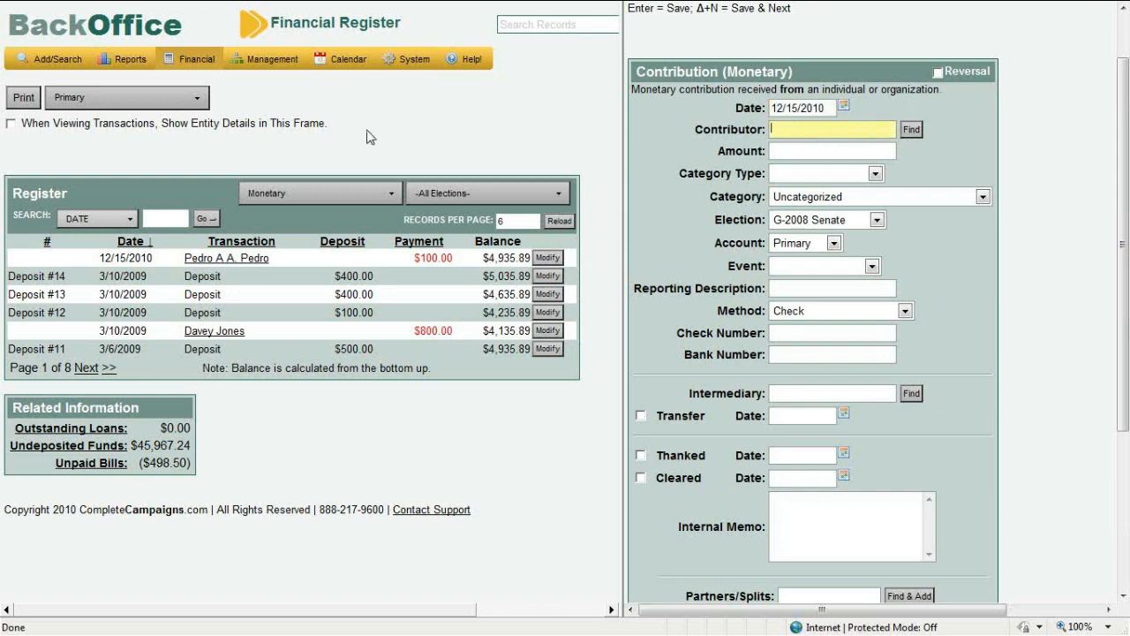
mouse_move(196, 62)
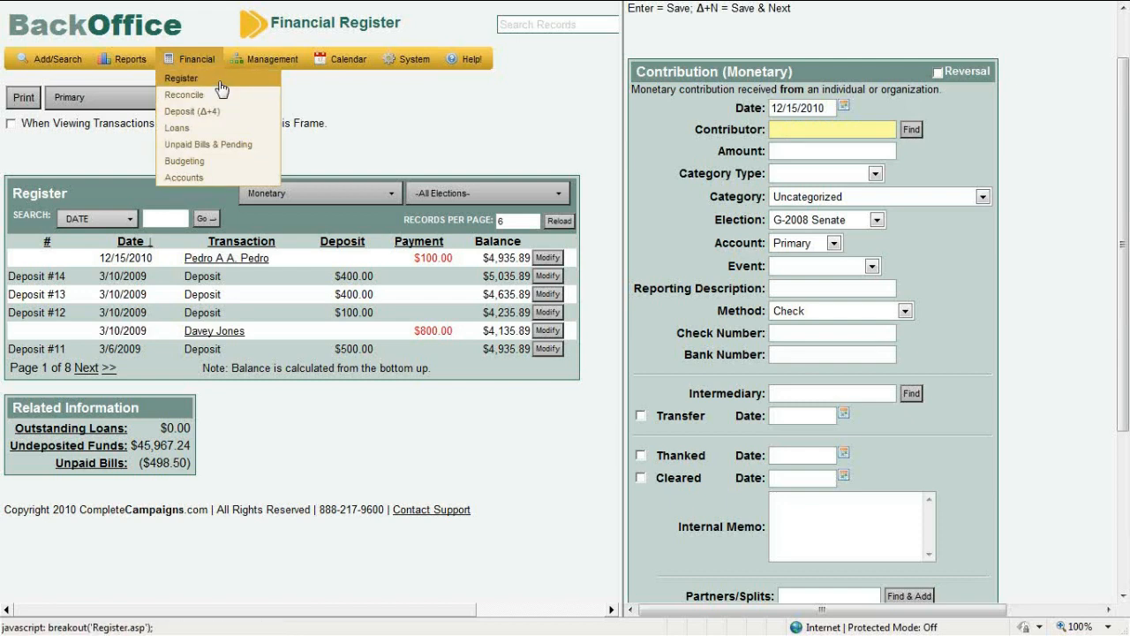
click(220, 84)
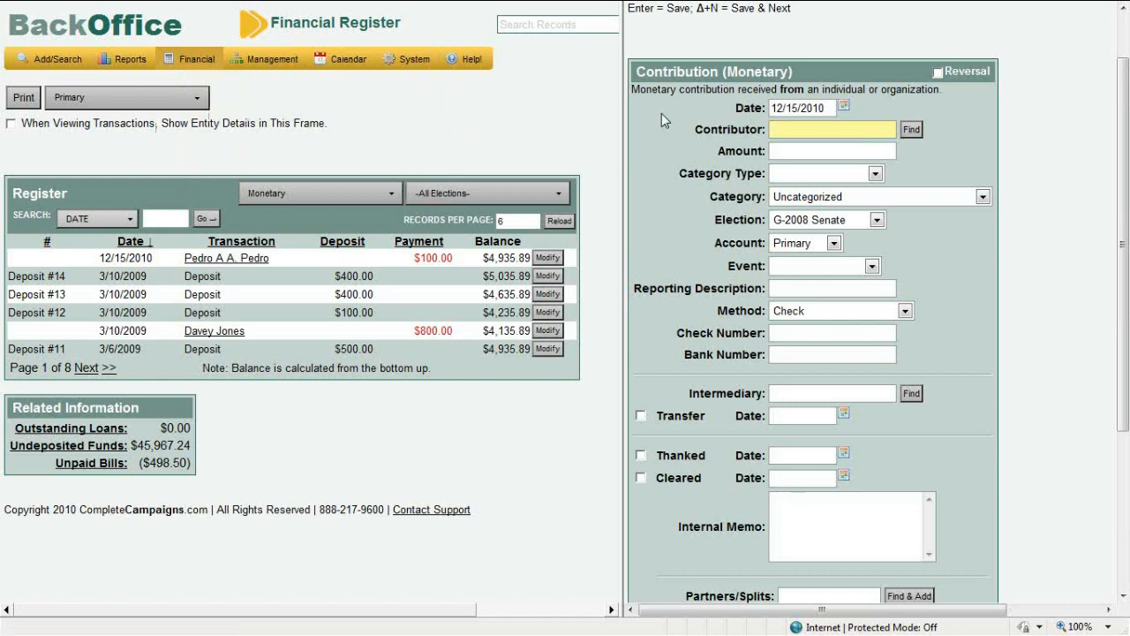
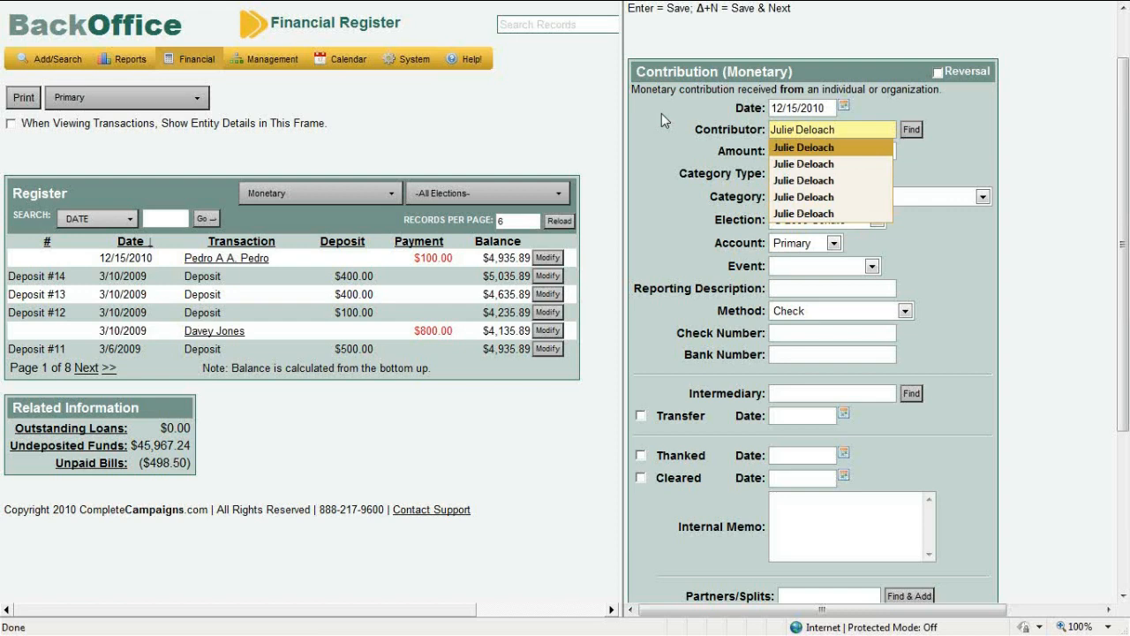
Enter the individual's name as contributor from the suggested match, then select the surname
click(780, 150)
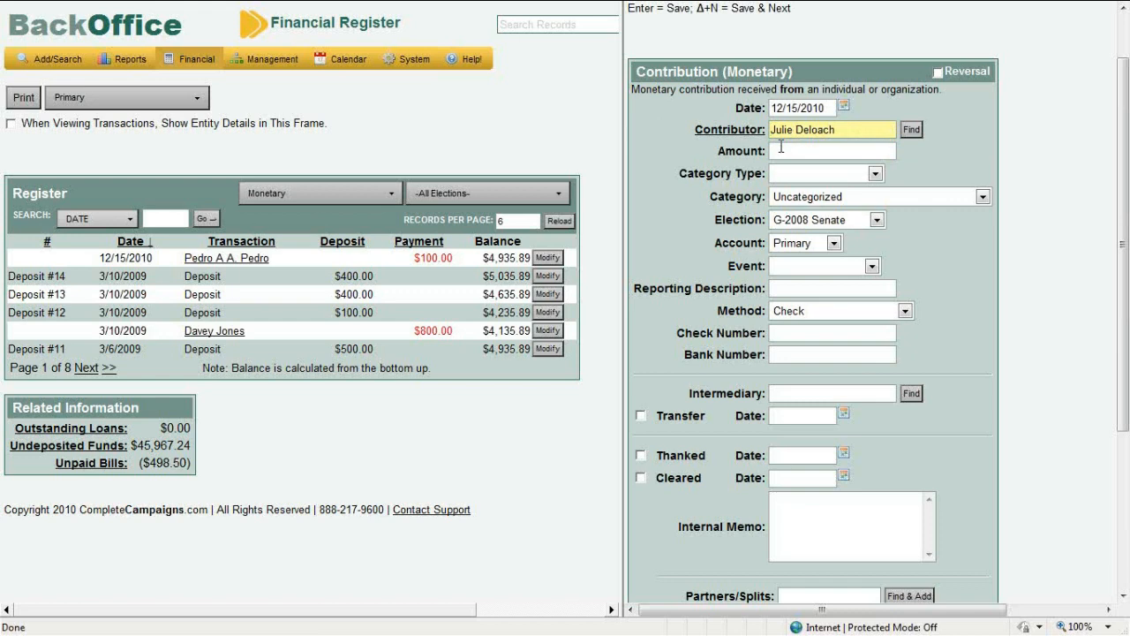
click(832, 152)
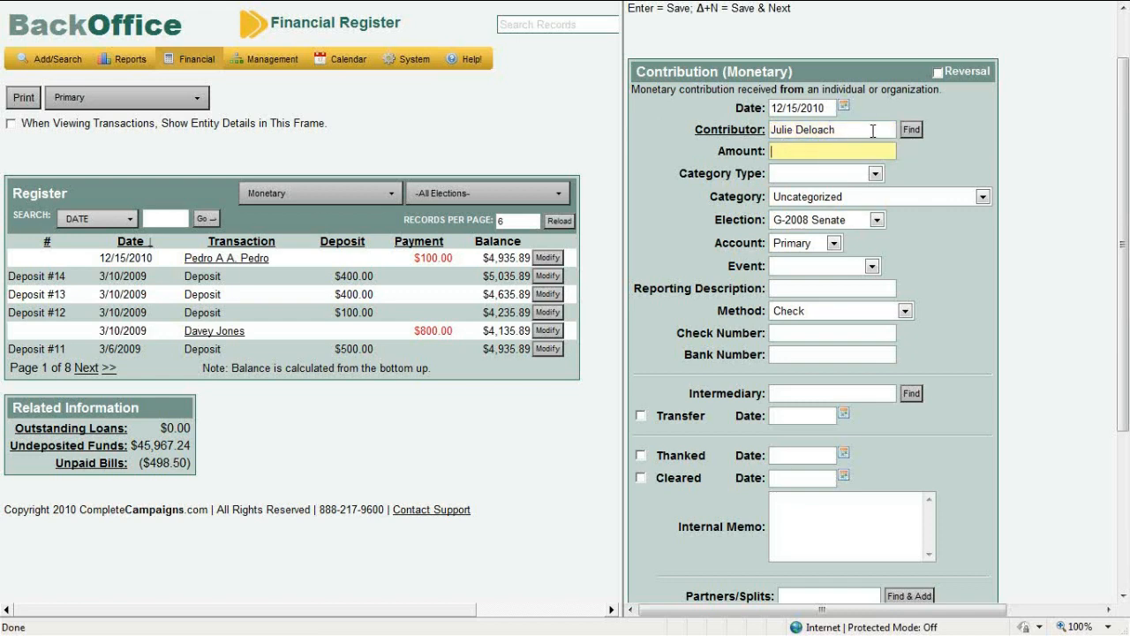
drag(869, 130, 799, 134)
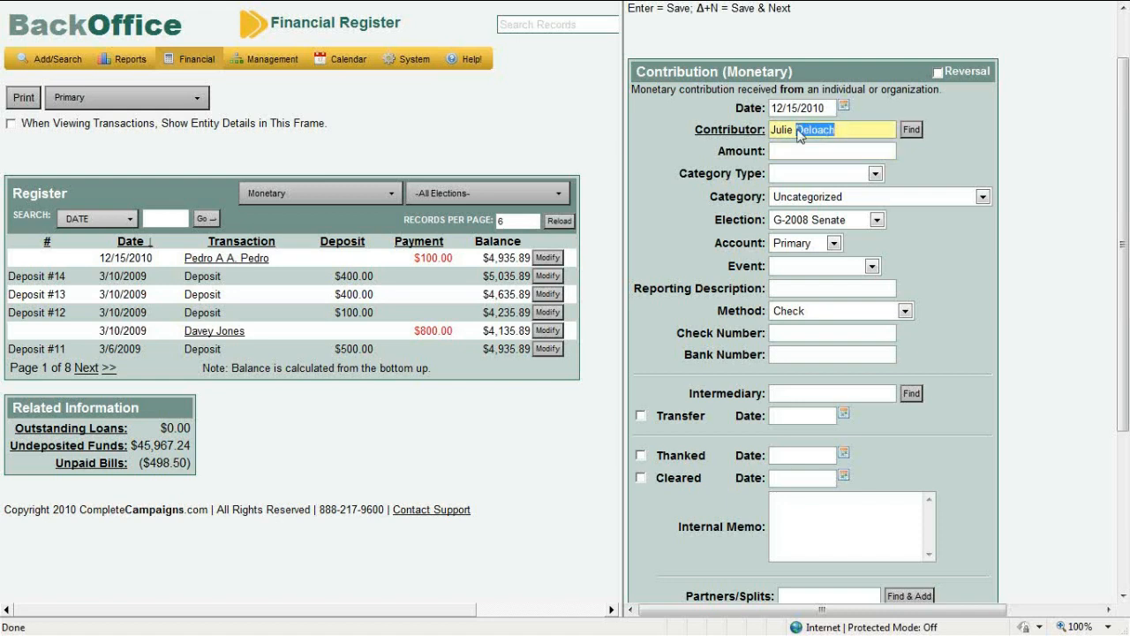
Replace the contributor's surname, find no matching record, and start adding a new individual
text(Smith,)
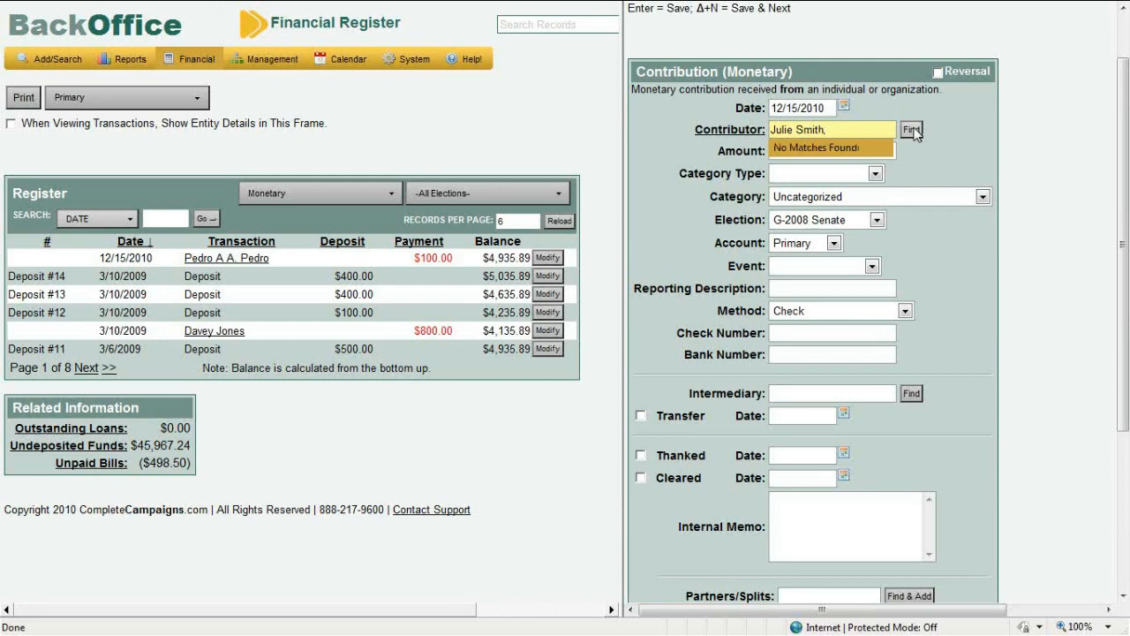
click(911, 130)
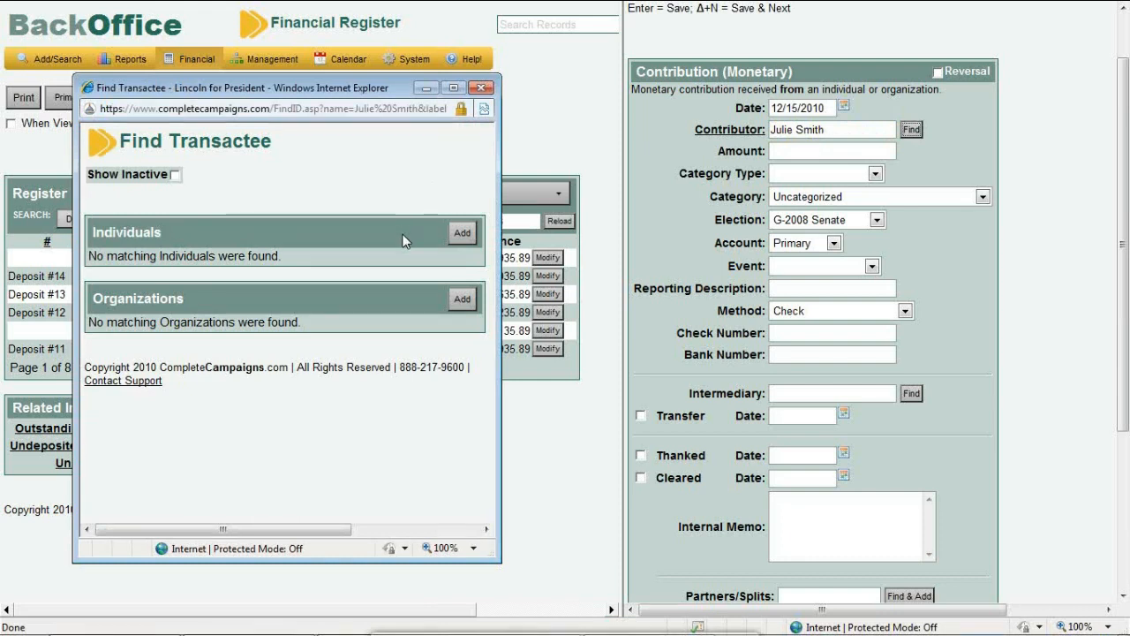
click(460, 234)
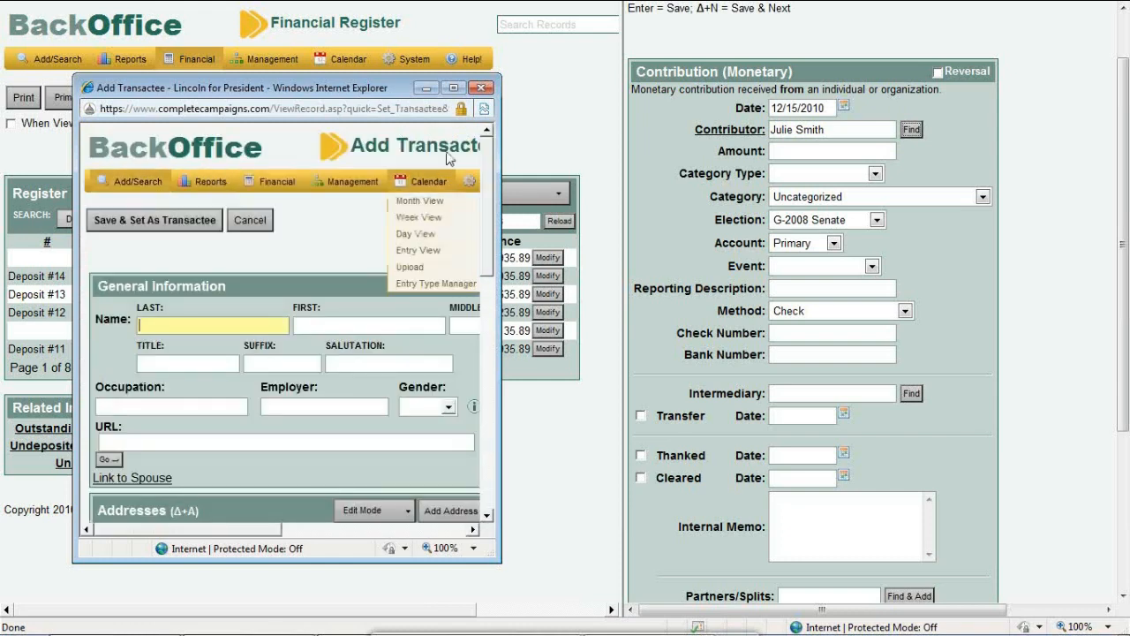
Save the new individual's last and first names and set them as the contribution's transactee
click(454, 88)
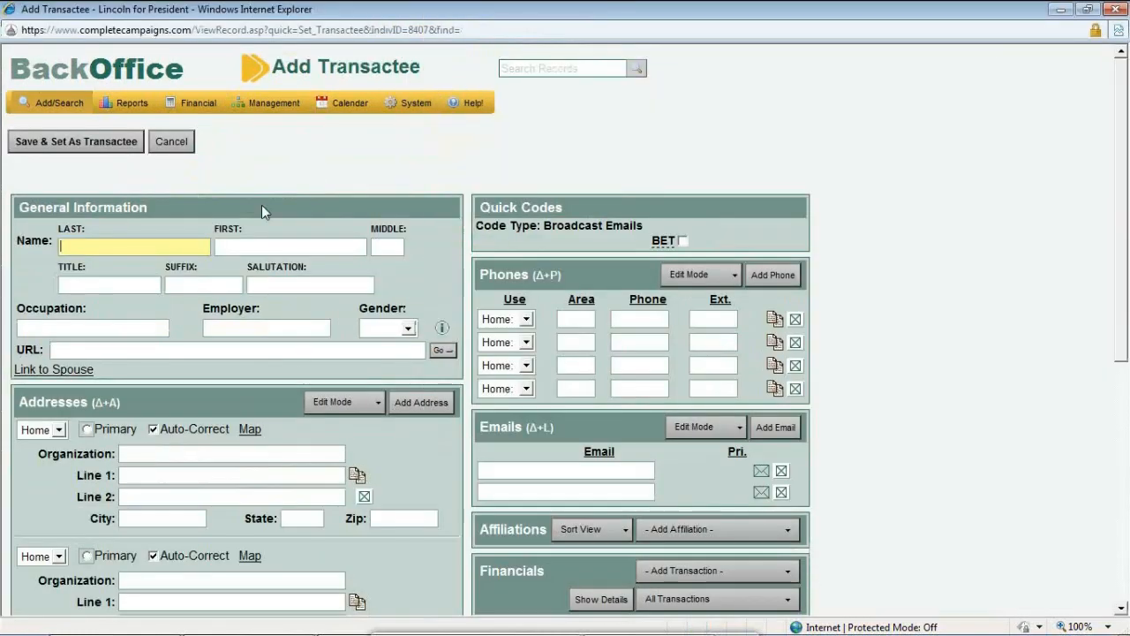
key(Tab)
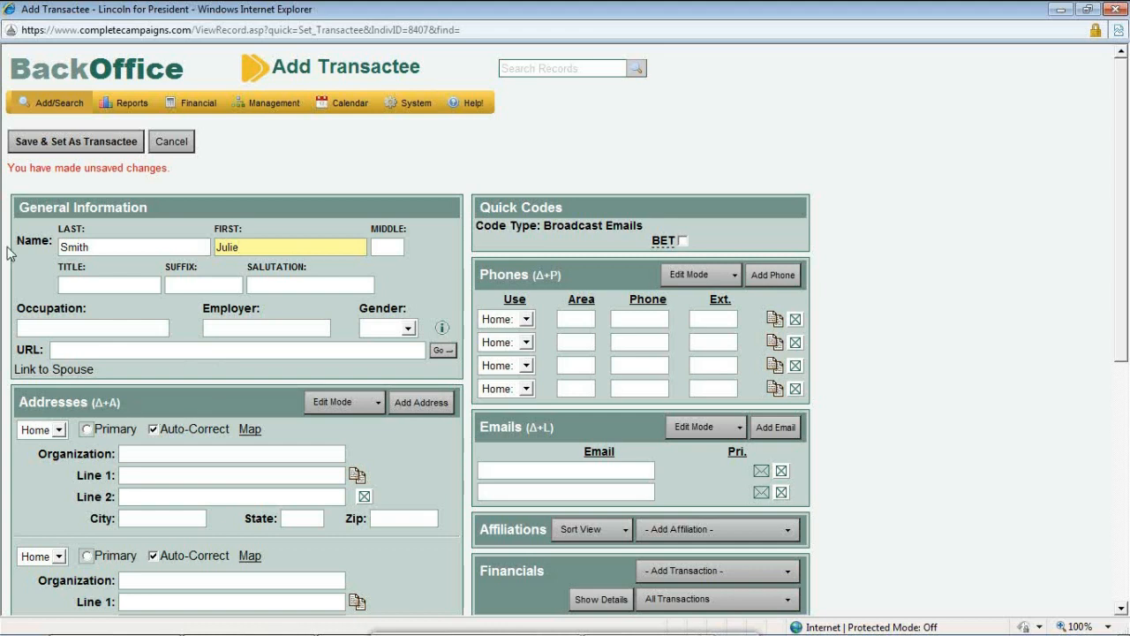
click(59, 146)
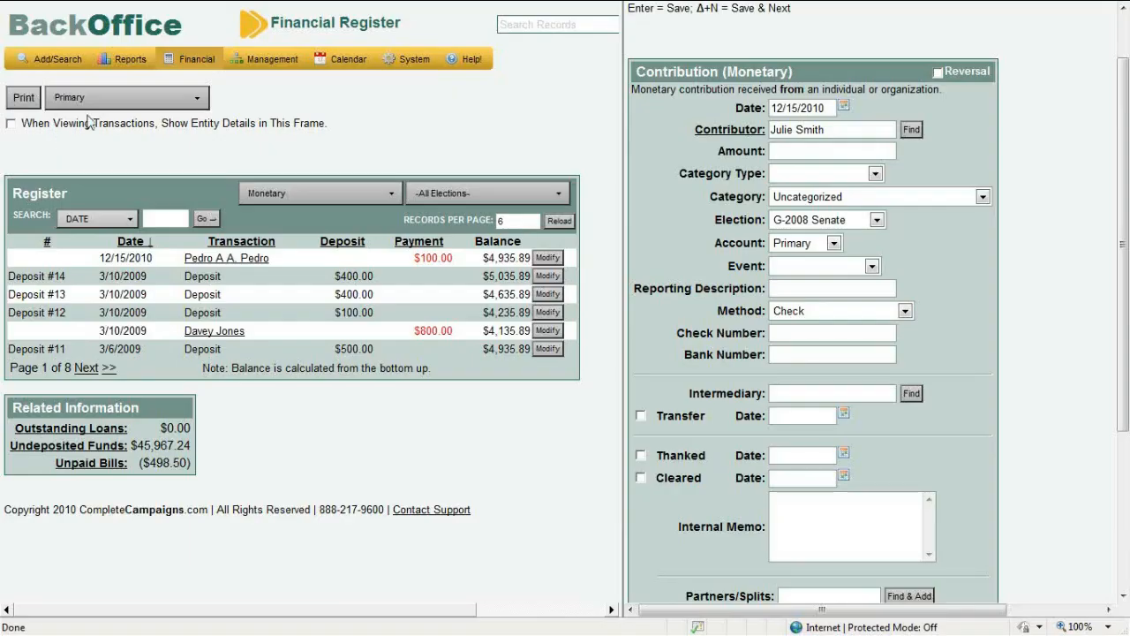
mouse_move(385, 58)
Give the contribution amount 100, category type Fundraiser Events and event Fundraising Dinner
click(782, 149)
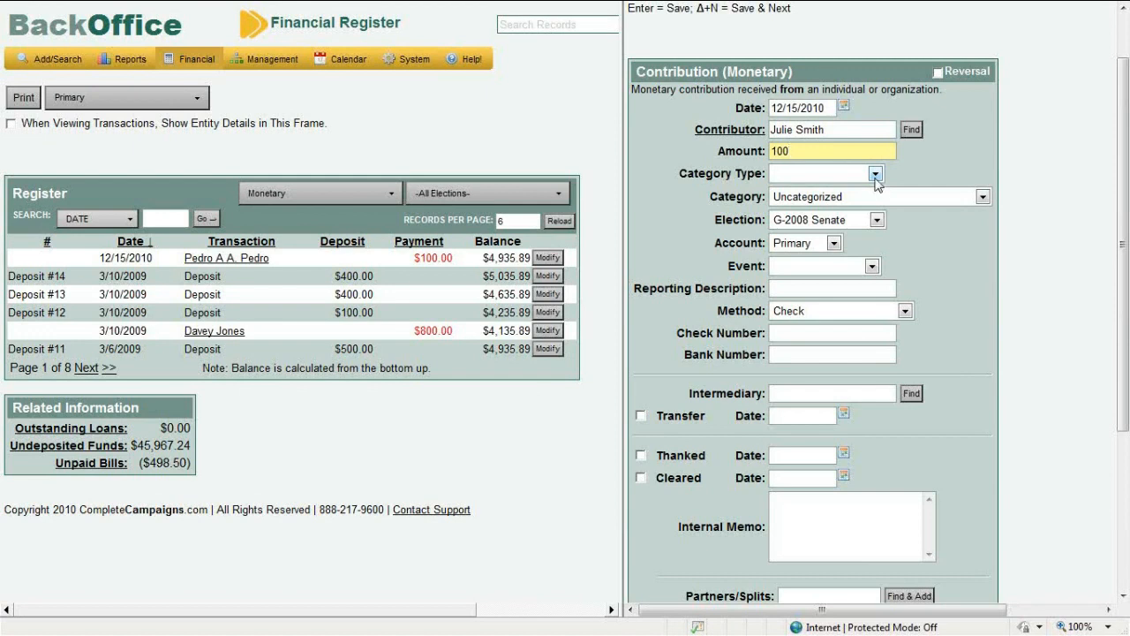
click(874, 174)
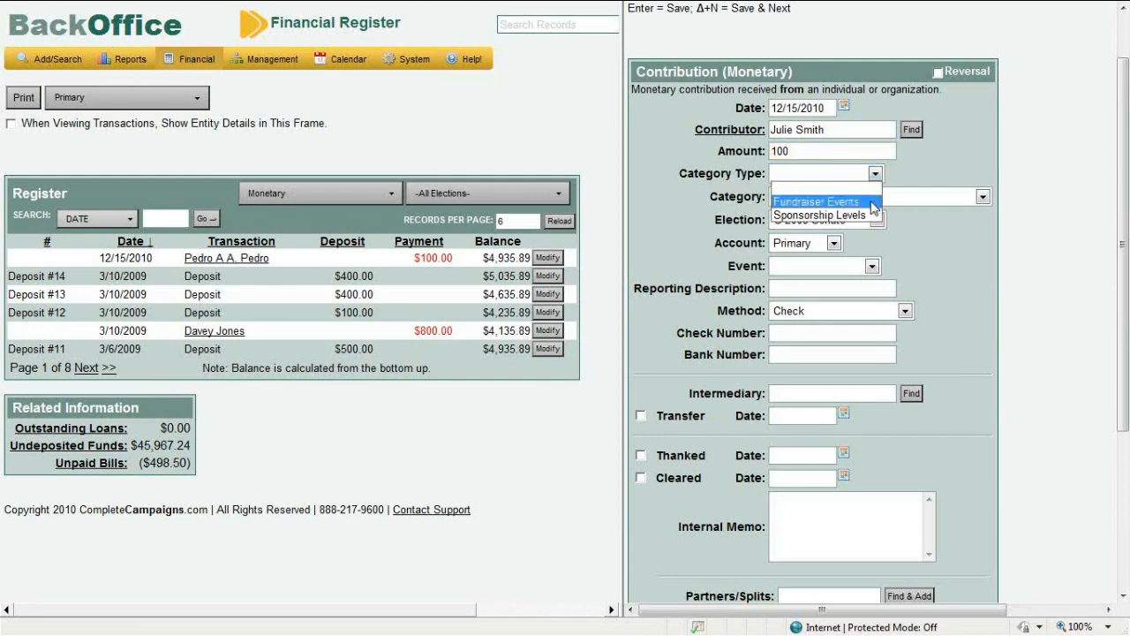
click(872, 202)
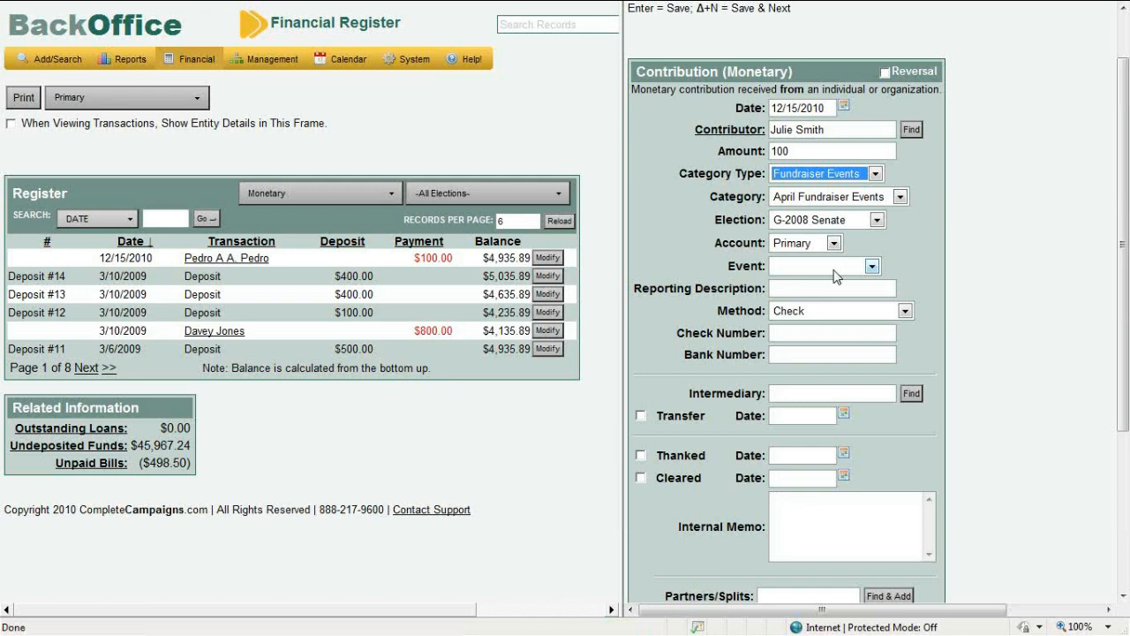
click(834, 269)
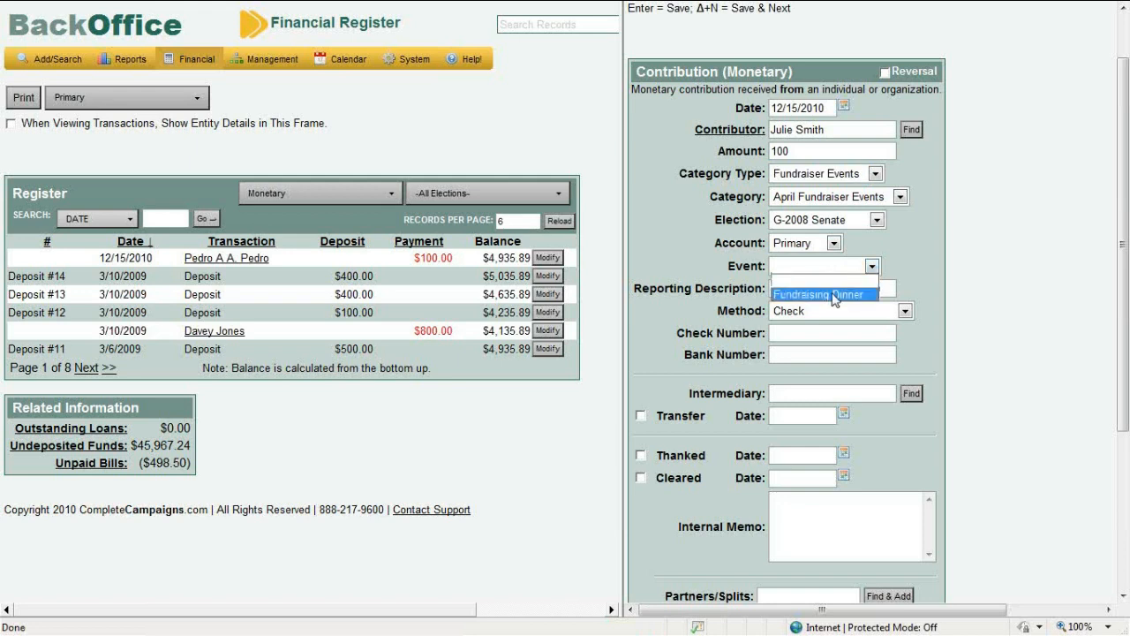
click(834, 295)
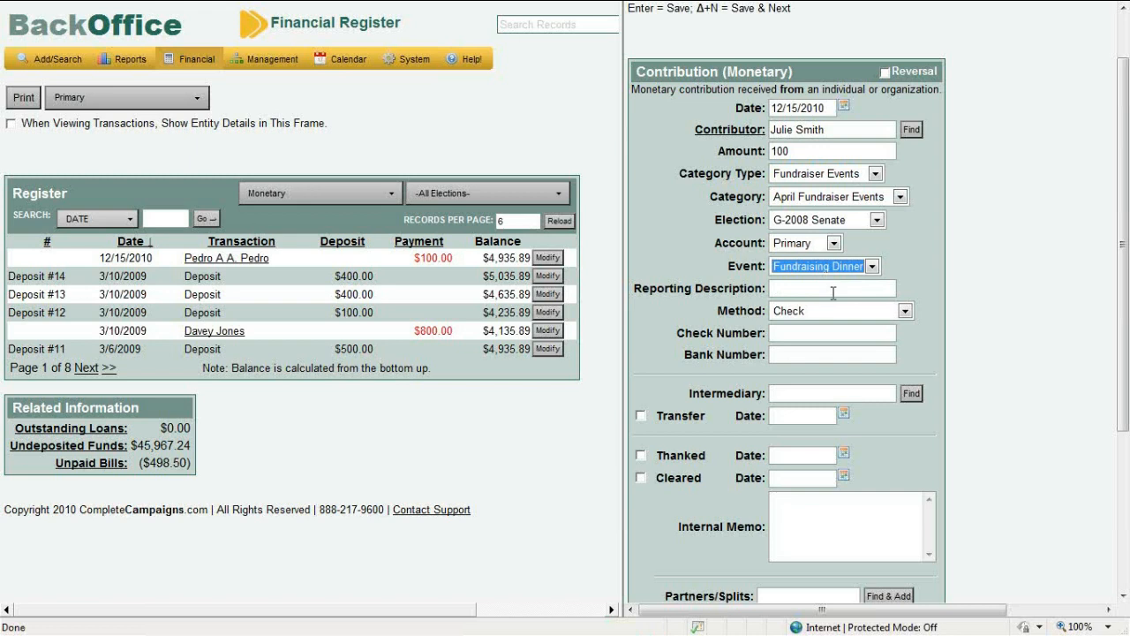
click(833, 289)
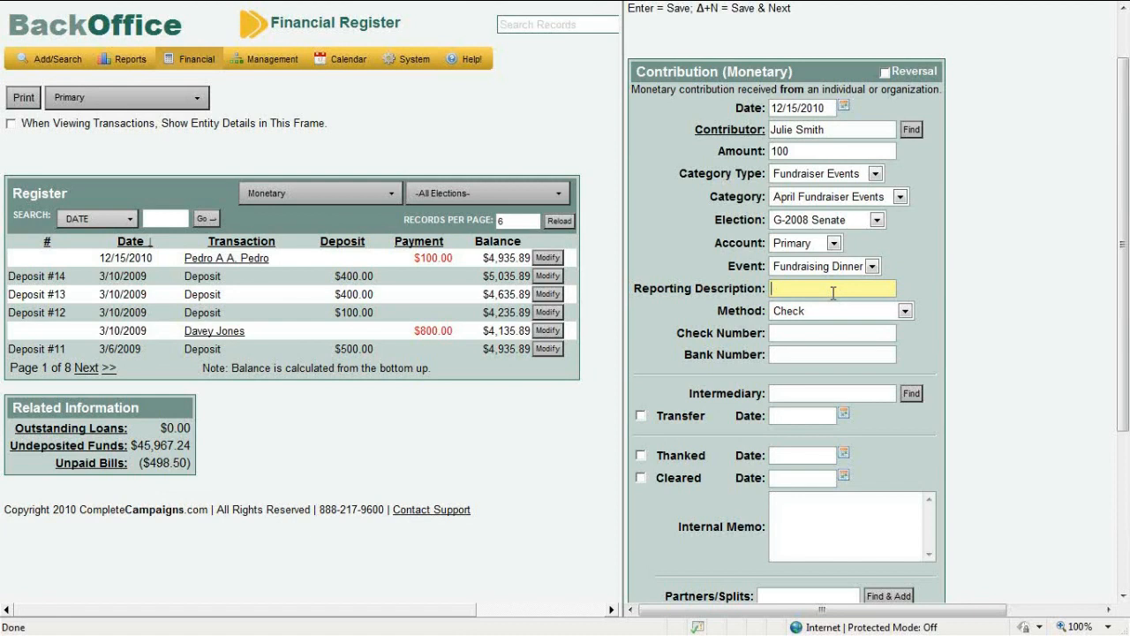
Enter Dinner as the reporting description, try Cash, then set the method back to Check
text(Dinner)
click(816, 311)
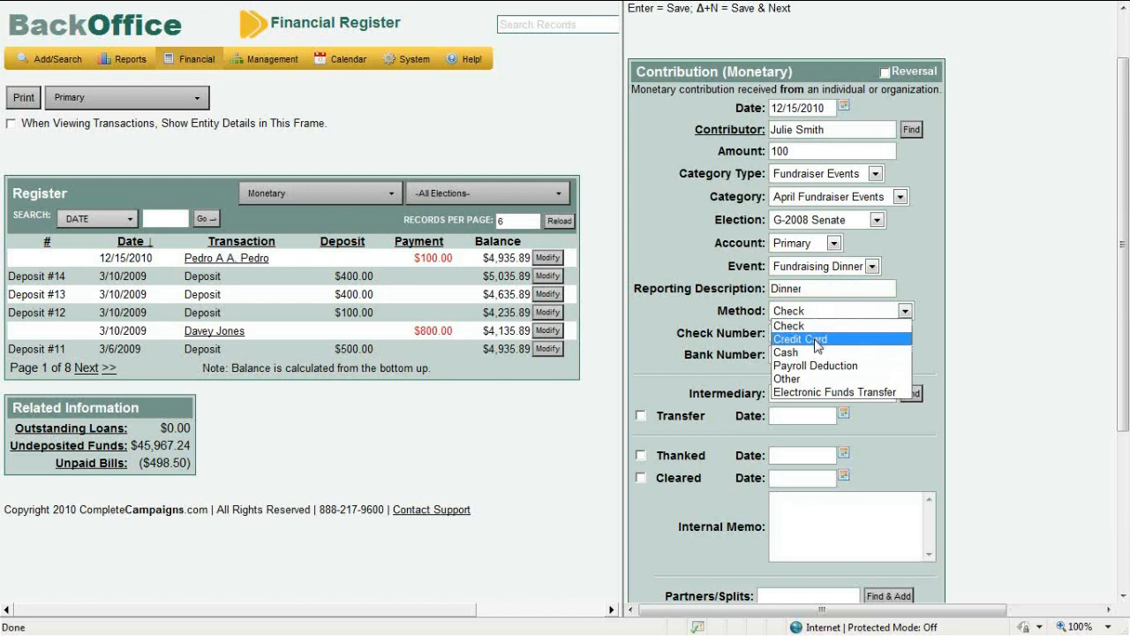
click(811, 352)
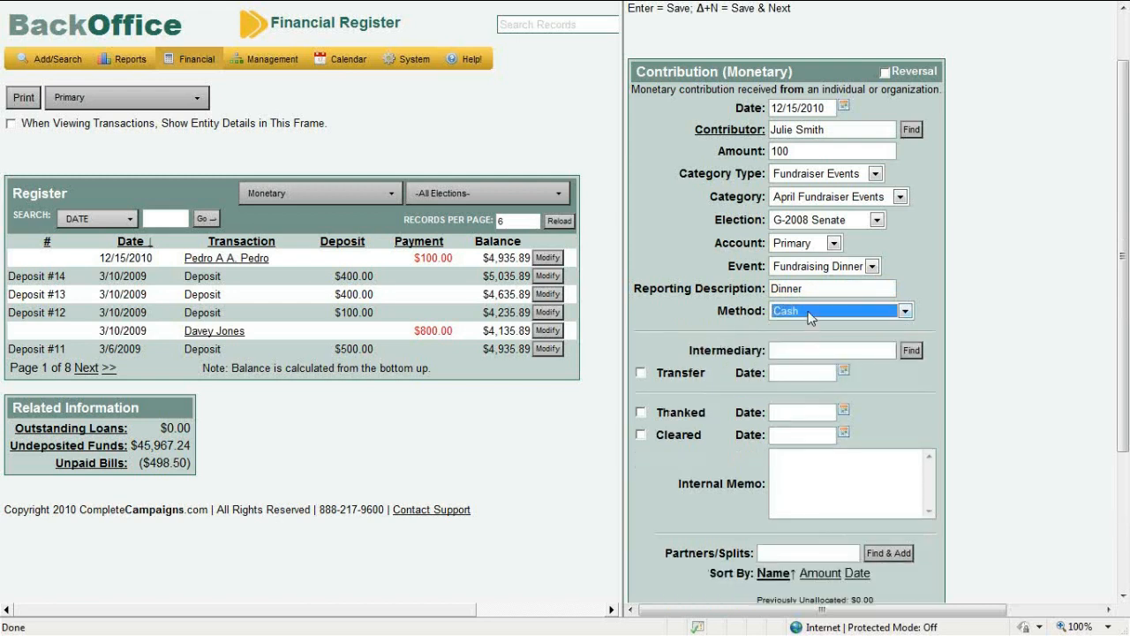
click(808, 310)
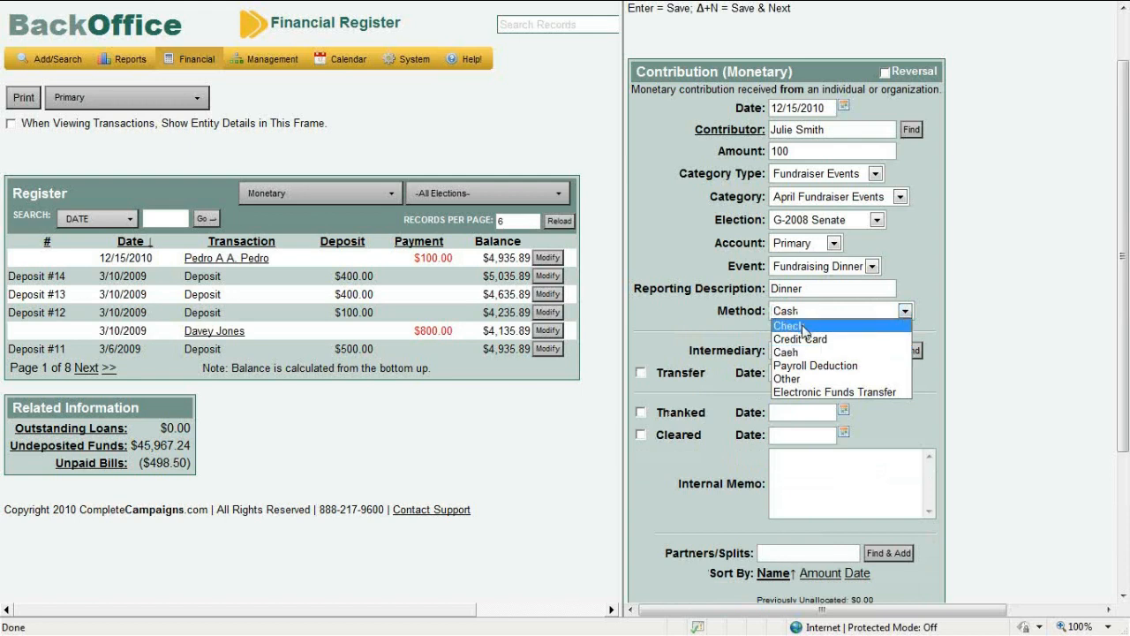
click(803, 326)
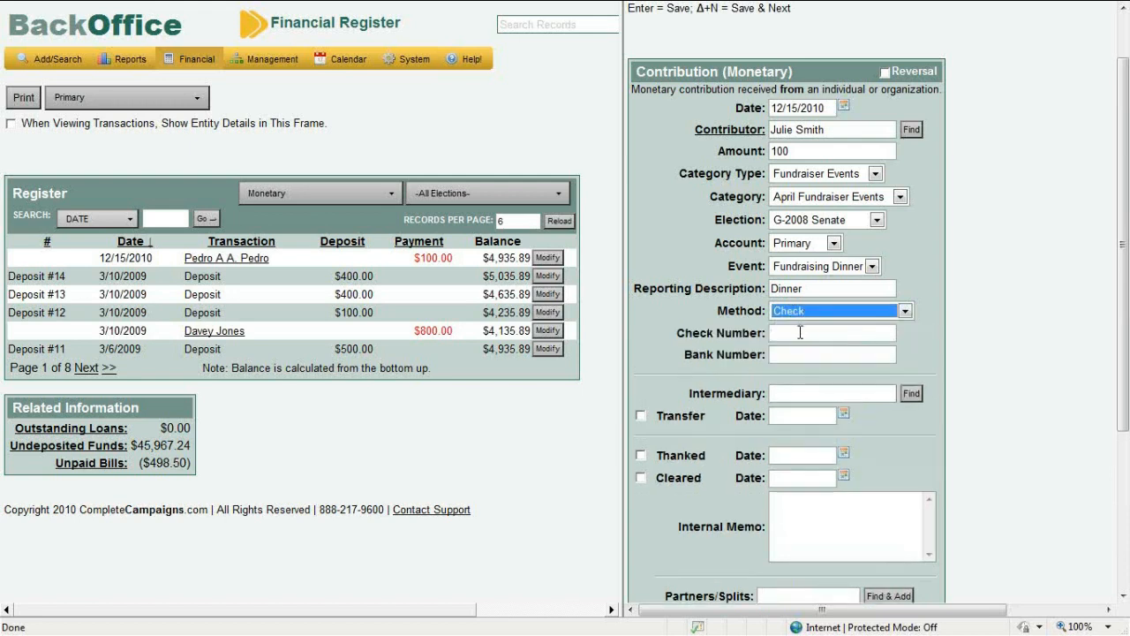
click(800, 332)
click(797, 353)
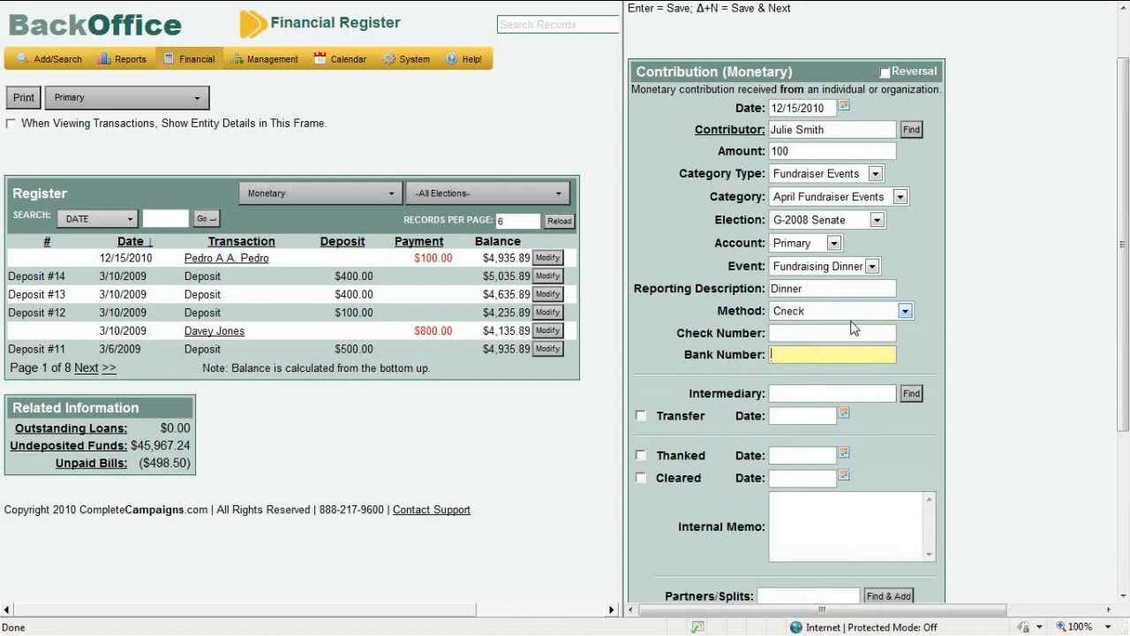
drag(1124, 364, 1126, 404)
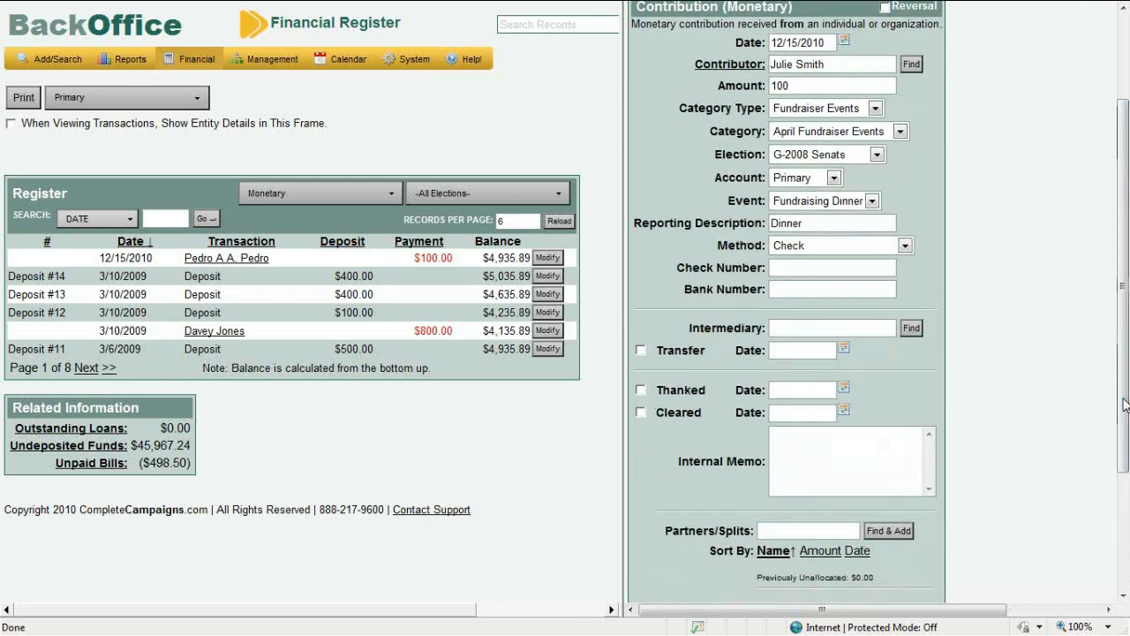
click(883, 325)
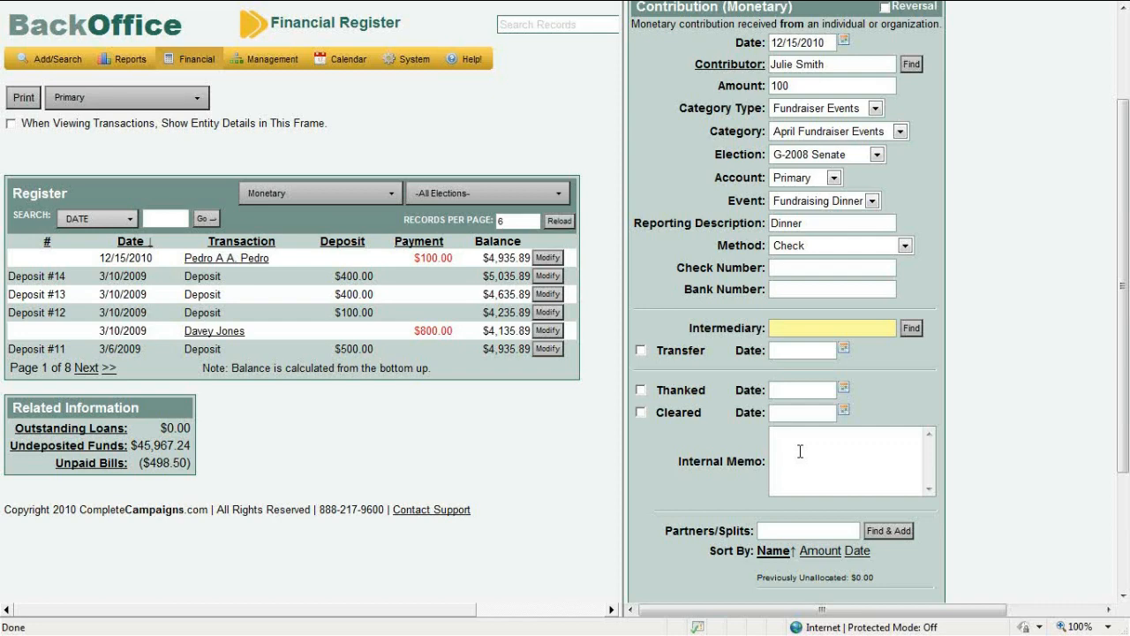
Search Find Partner for the contributor's name and add that individual as a partner split
click(814, 530)
click(1125, 271)
drag(1126, 271, 1126, 291)
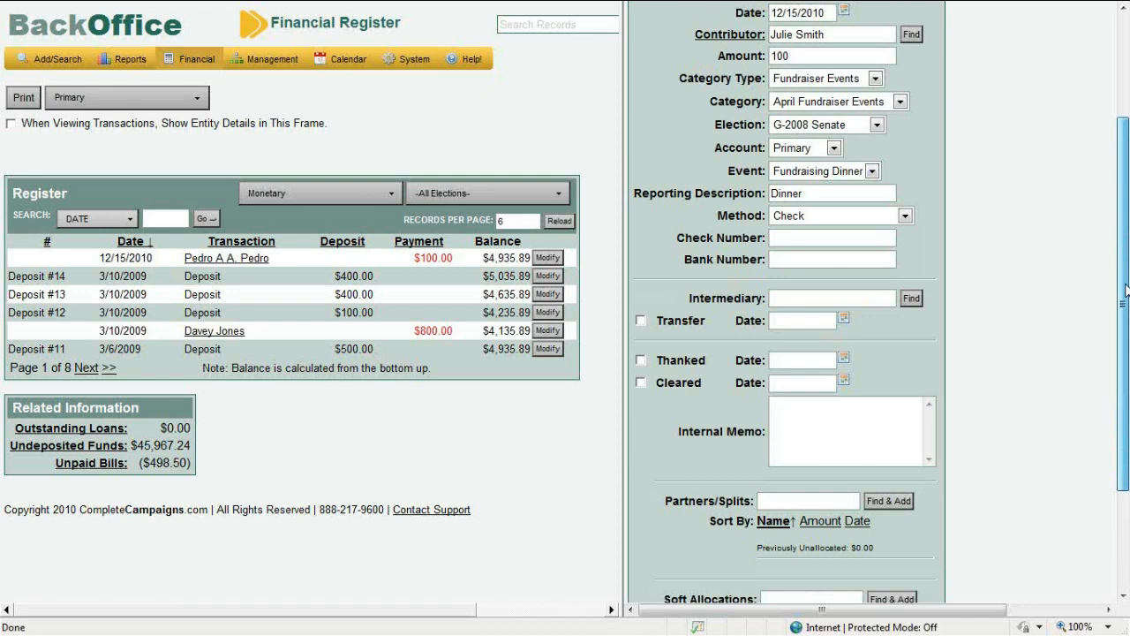
scroll(1125, 291, up, 1)
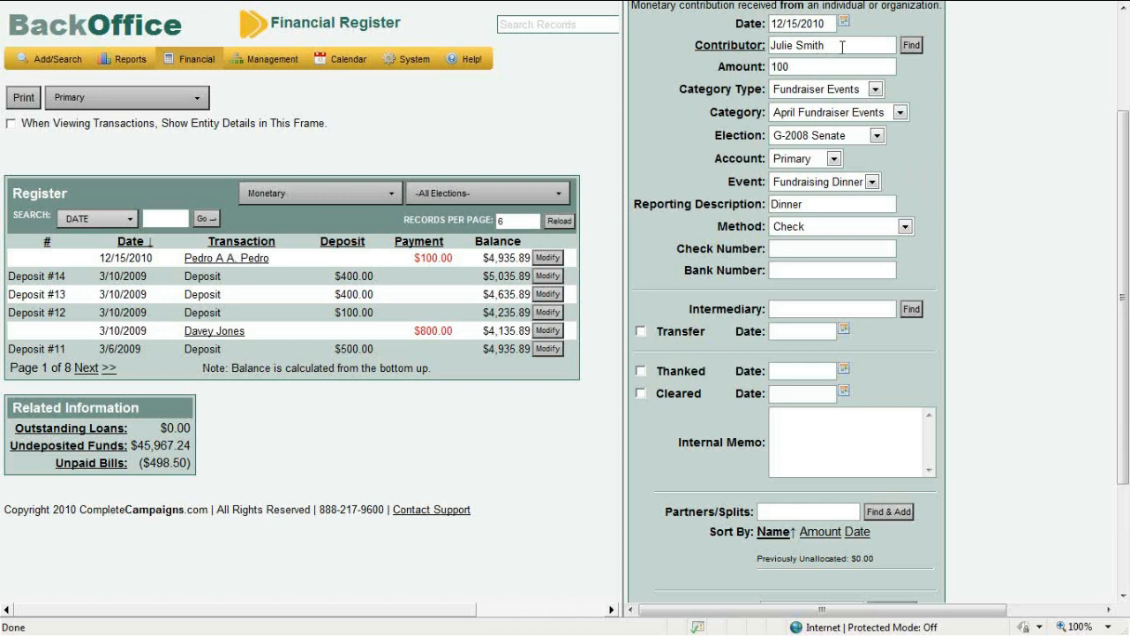
click(794, 511)
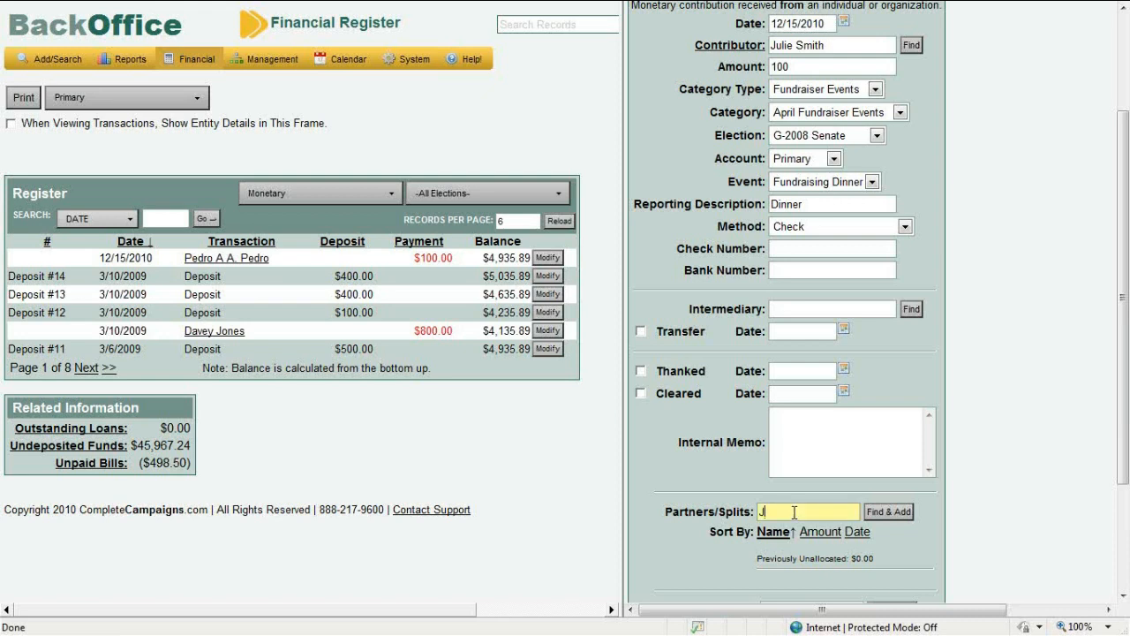
click(890, 516)
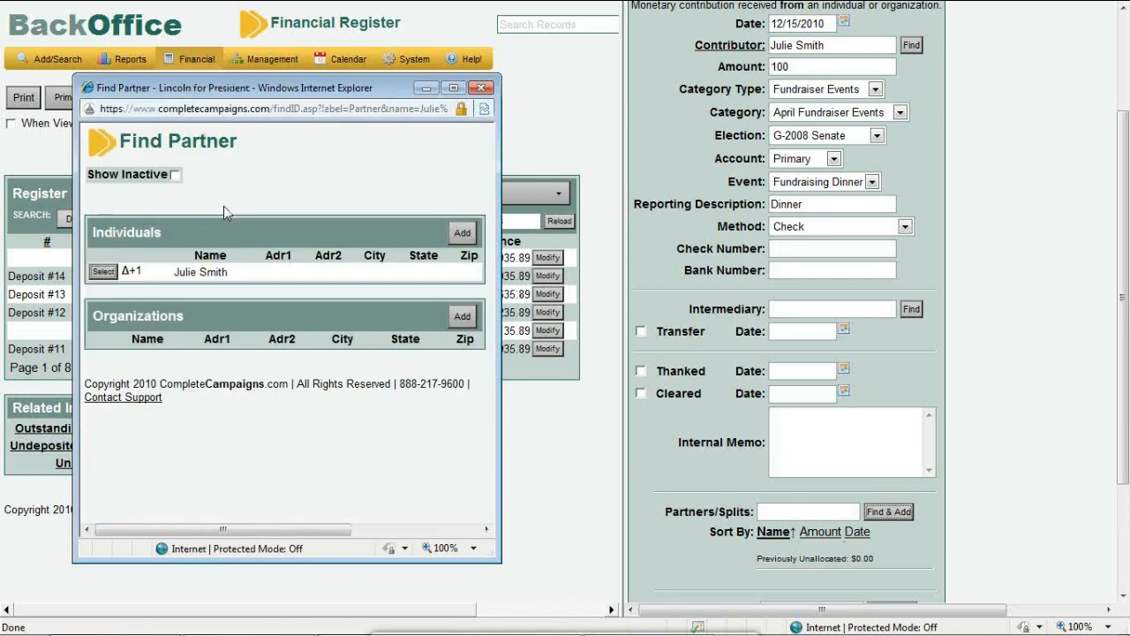
click(102, 271)
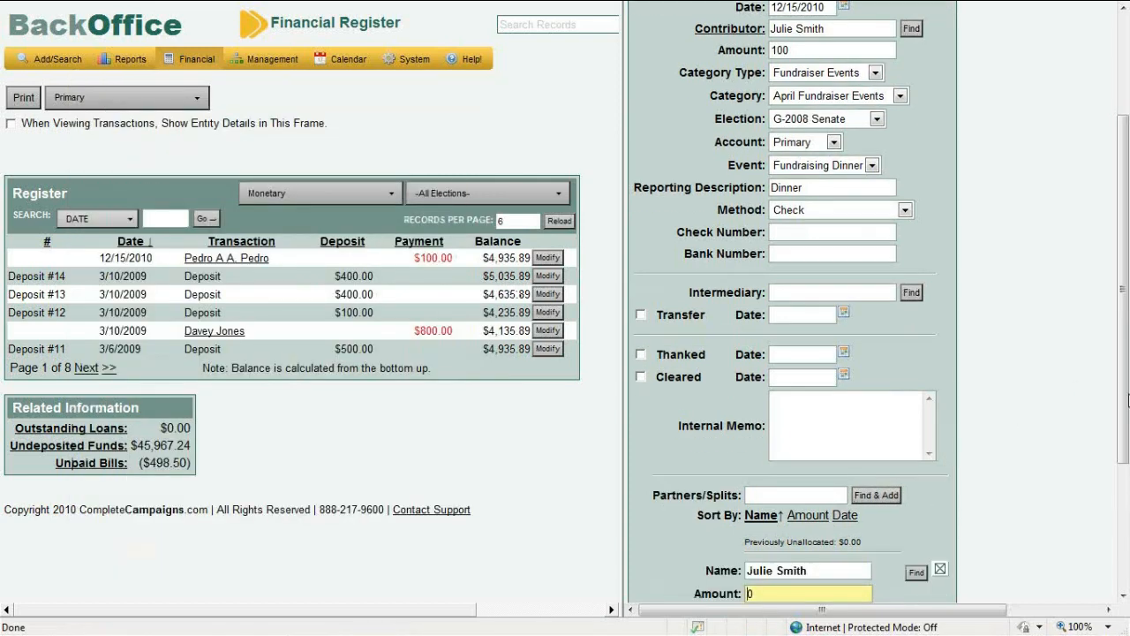
Change the partner split amount from 0 to 100
scroll(1127, 401, down, 1)
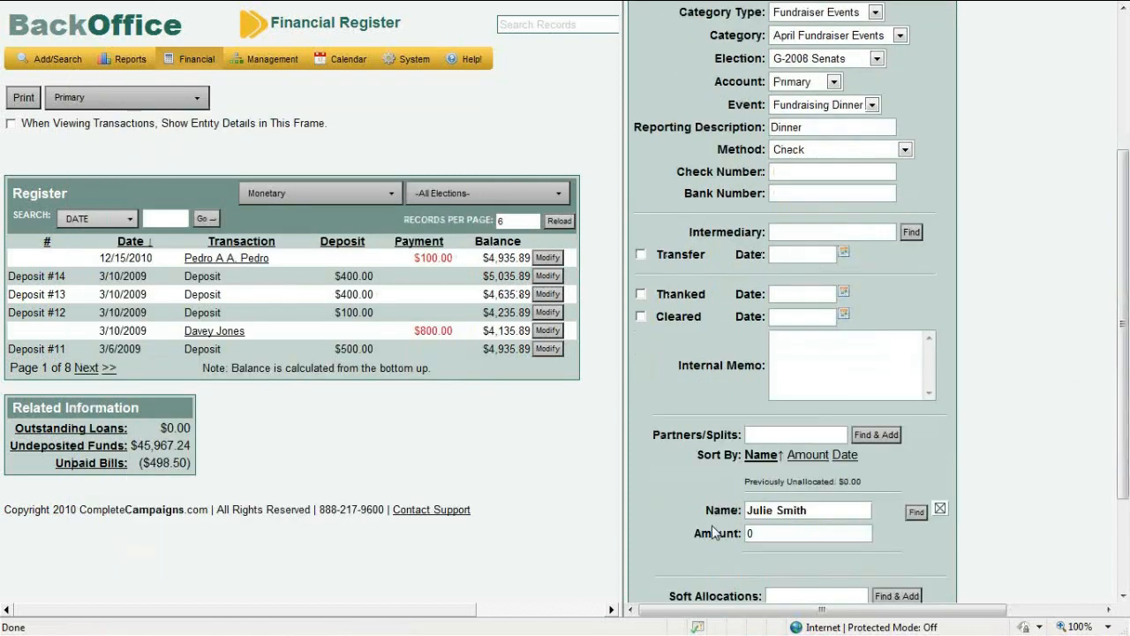
click(760, 531)
key(BackSpace)
text(100)
drag(1128, 468, 1127, 510)
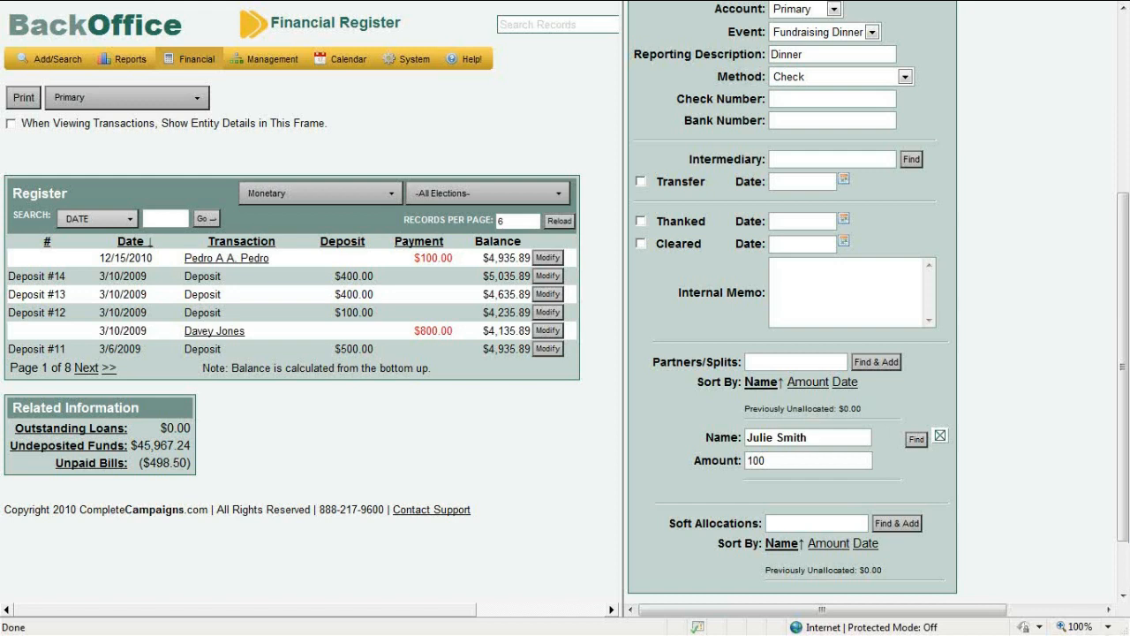
click(849, 522)
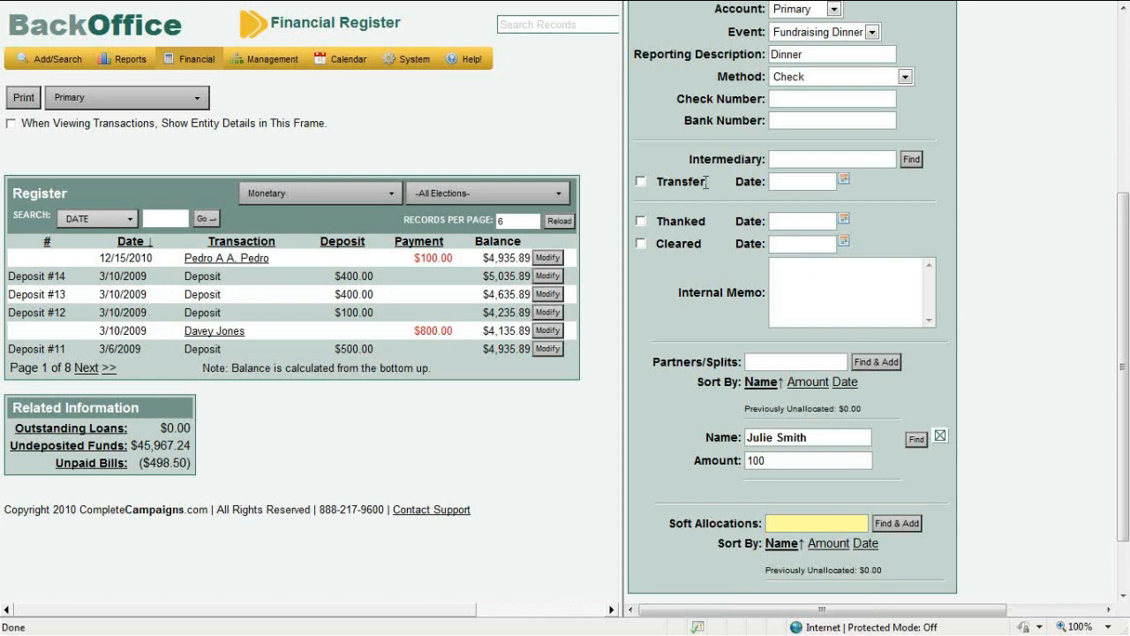
drag(706, 181, 667, 186)
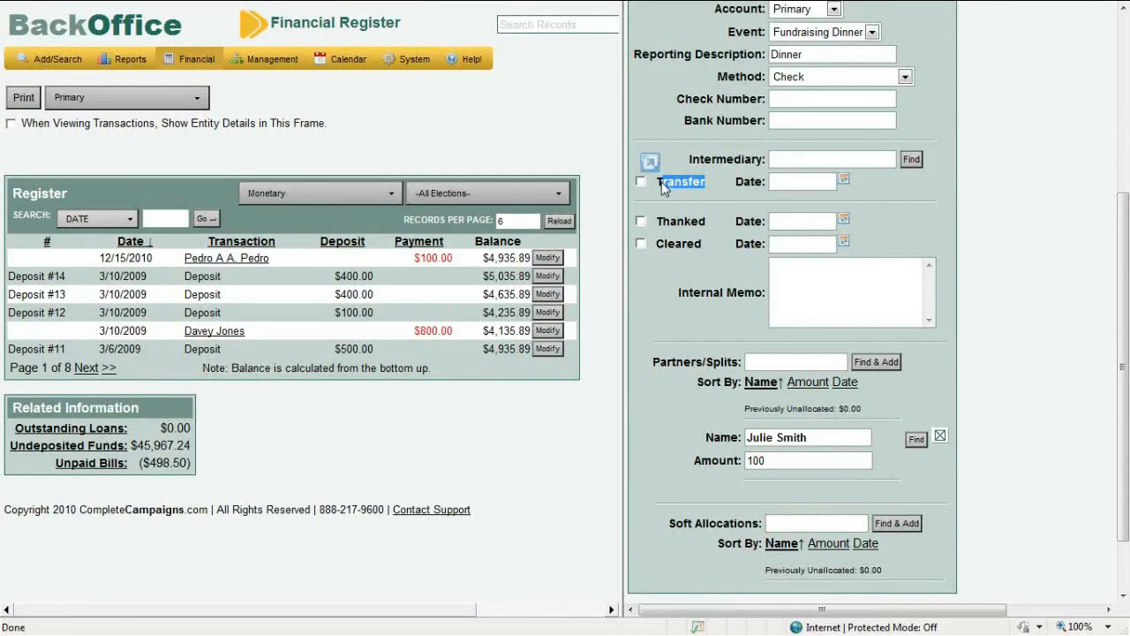
click(661, 182)
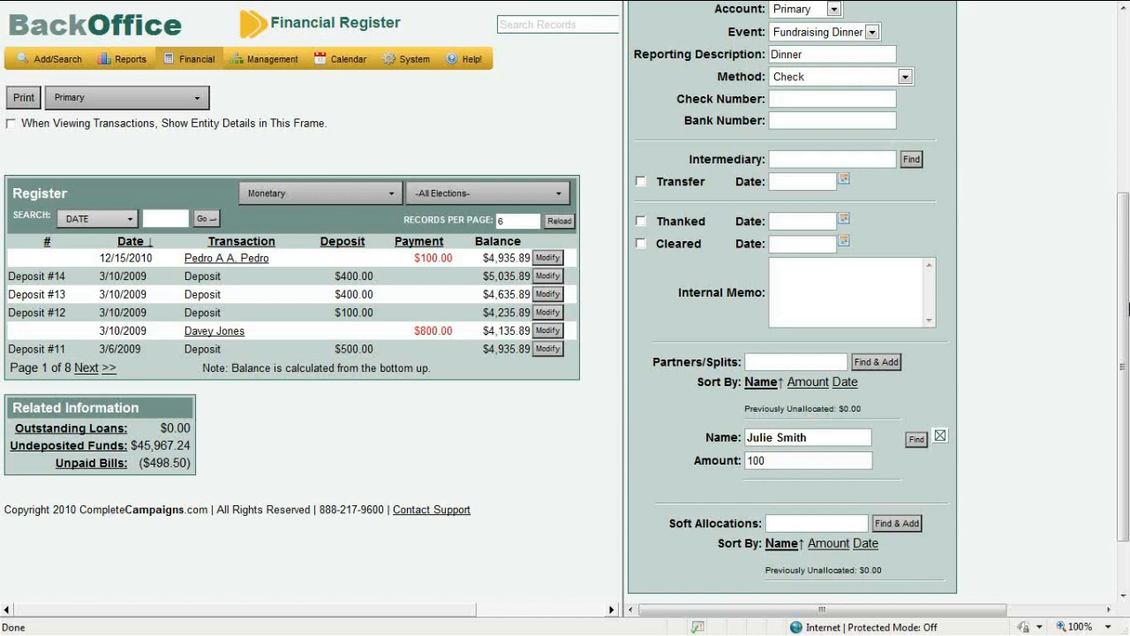
Save the 100 monetary contribution with its partner split from the top of the form
drag(1127, 305, 1107, 158)
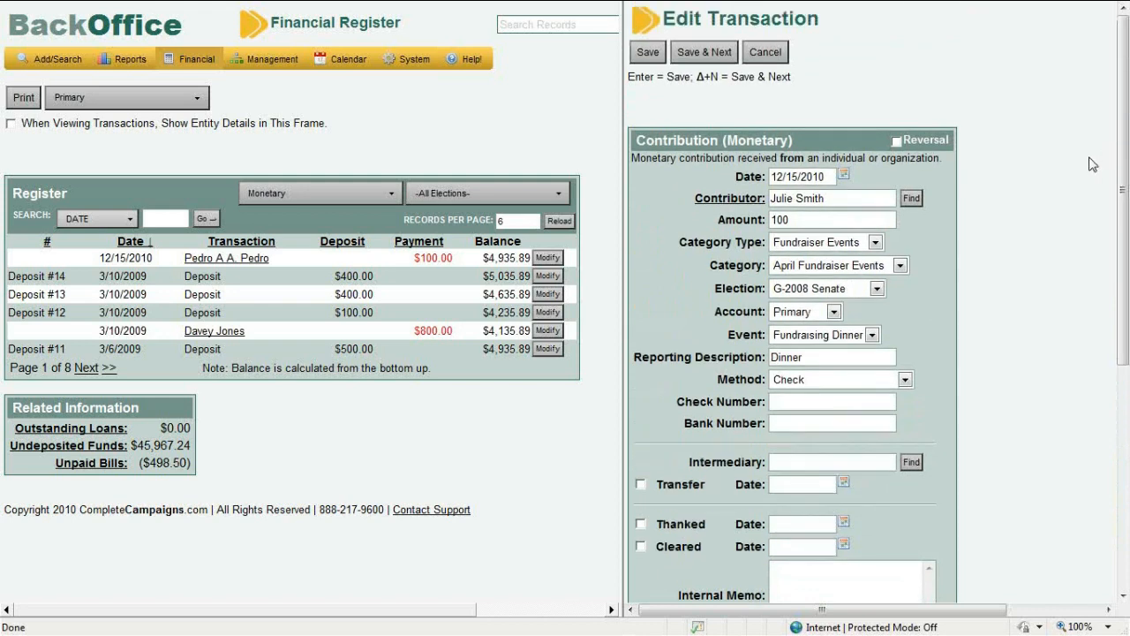
click(660, 56)
click(647, 53)
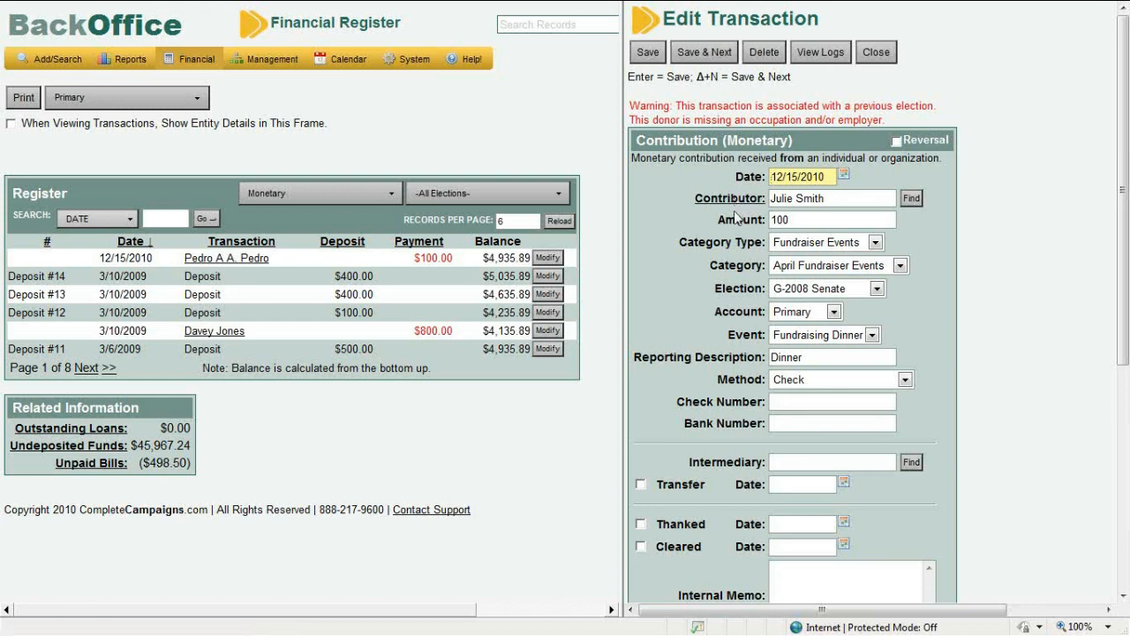
Open the contributor's View Individual record from the Contributor link
click(734, 208)
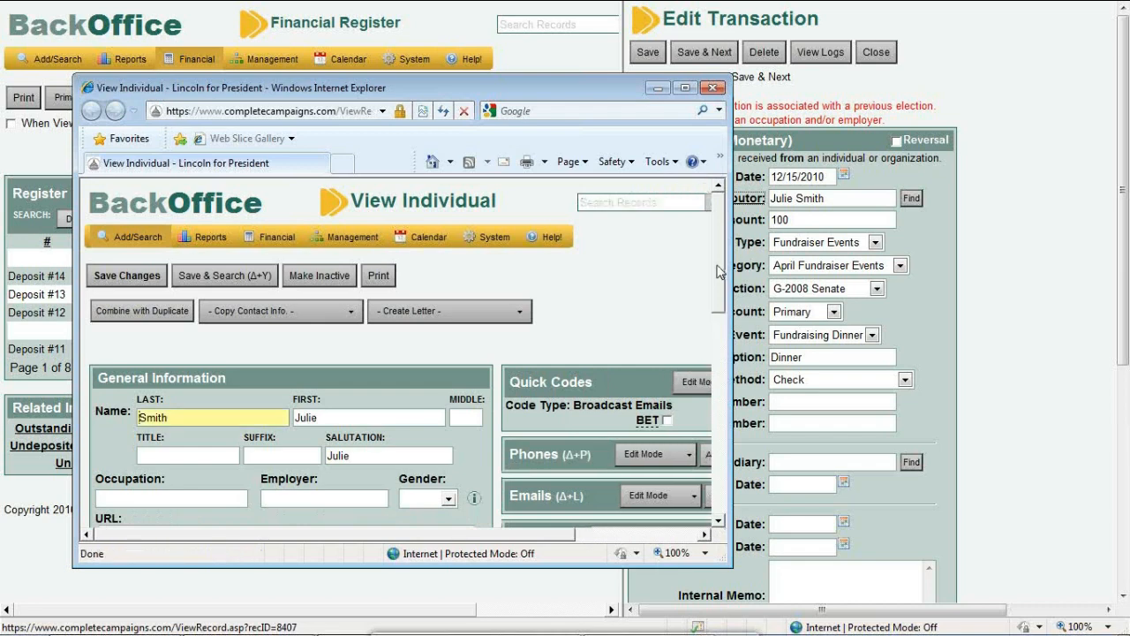
Save changes to the contributor's individual record and close its window
scroll(203, 321, down, 5)
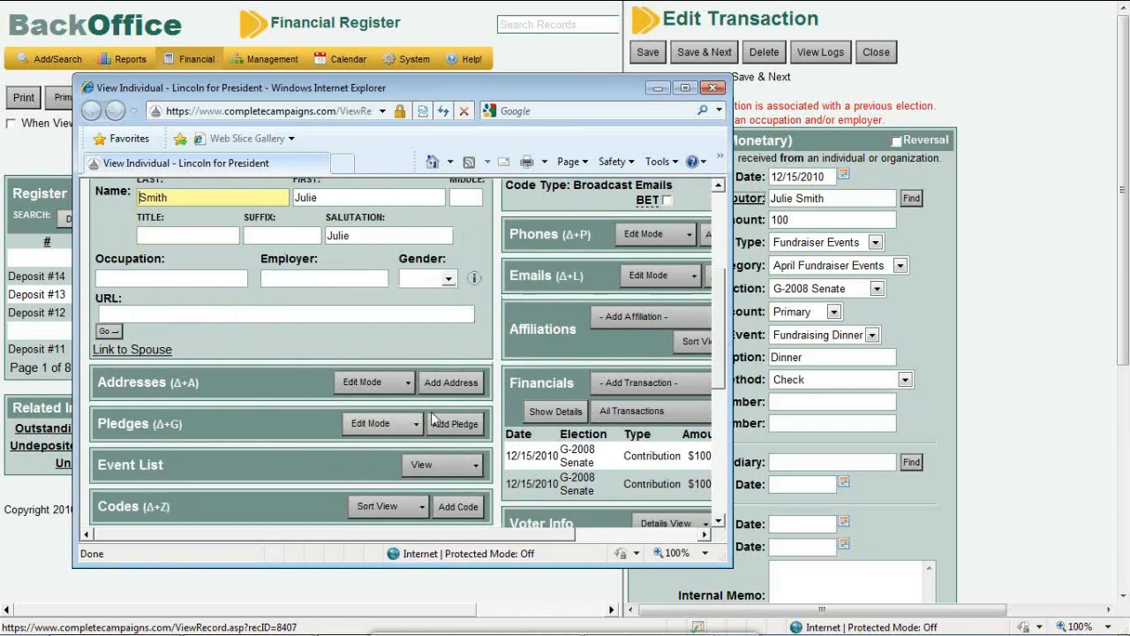
drag(722, 393, 718, 290)
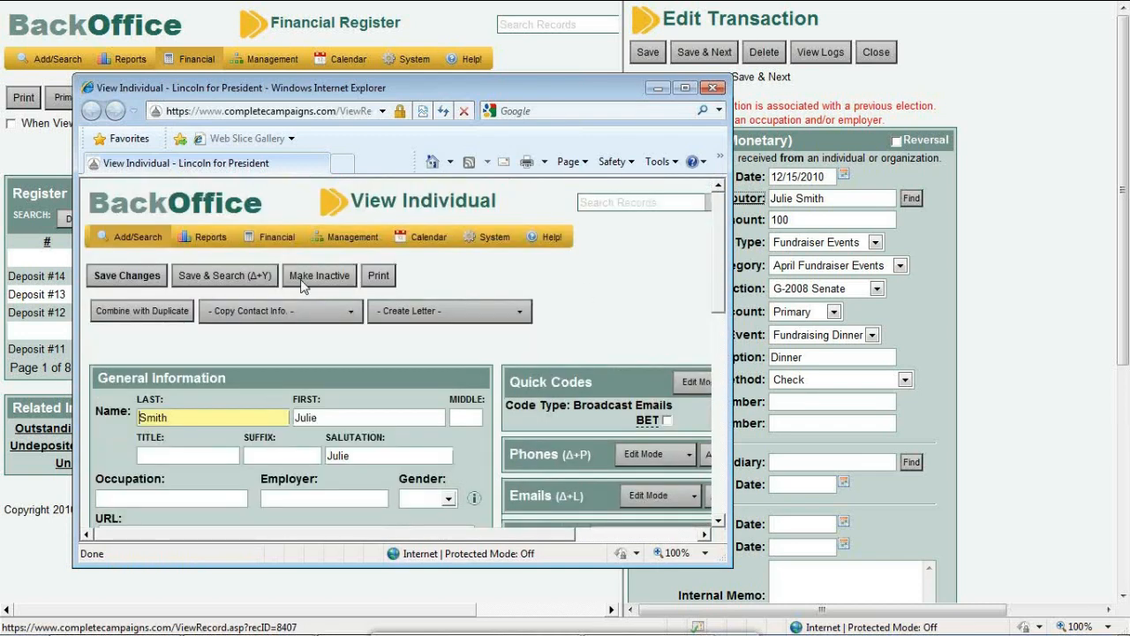
click(163, 275)
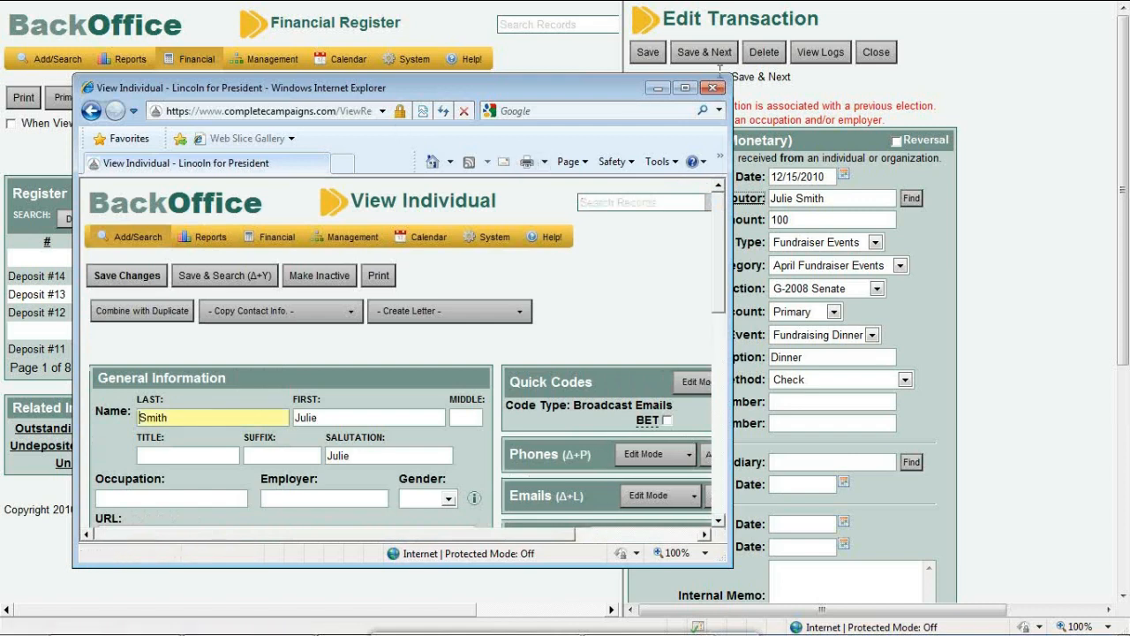
mouse_move(451, 237)
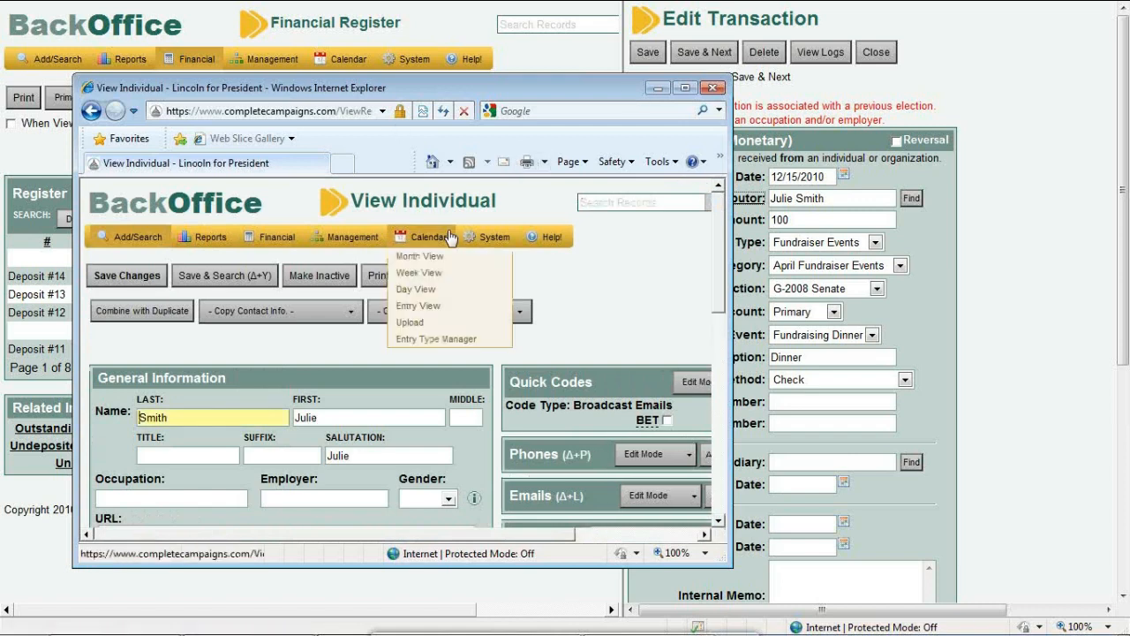
click(712, 88)
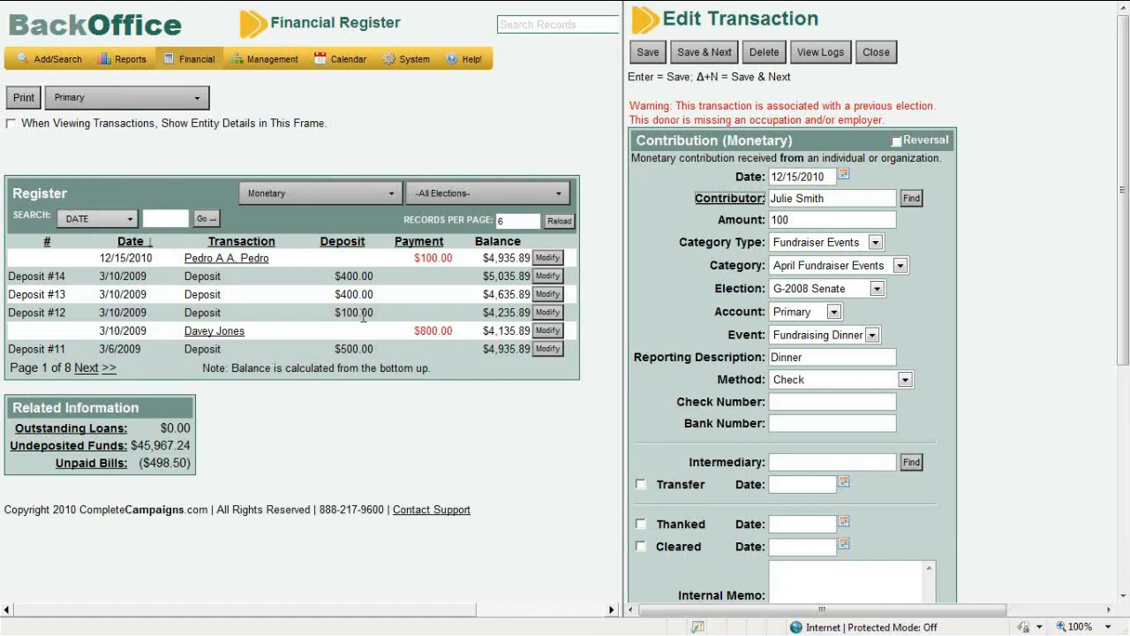
Close the saved contribution and start a blank In-kind Contribution under Receipts
click(889, 53)
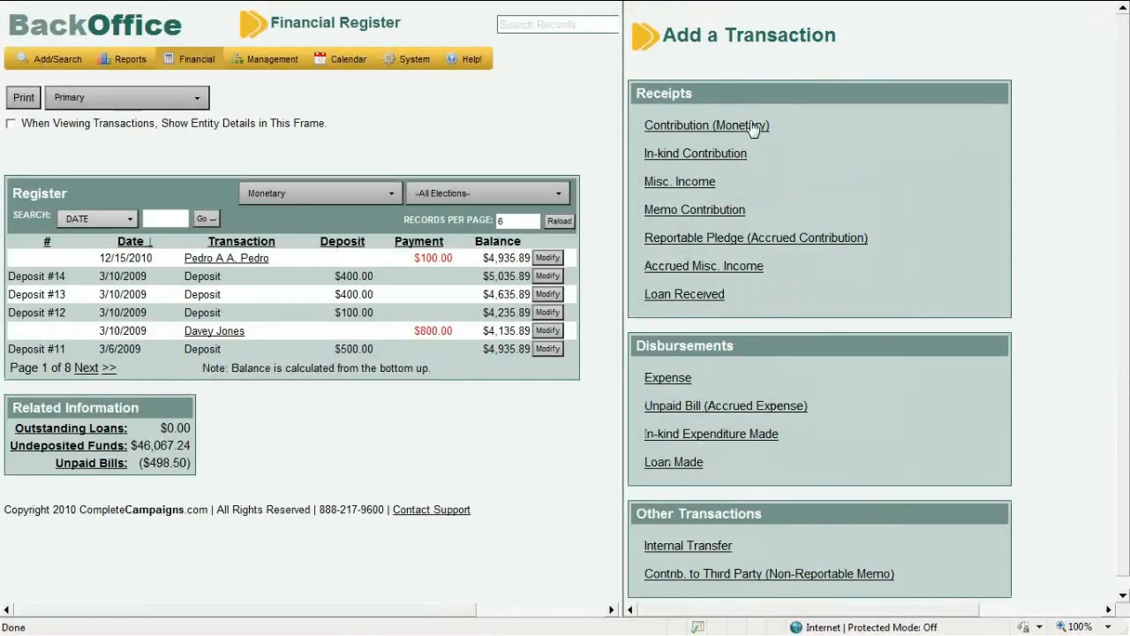
click(734, 157)
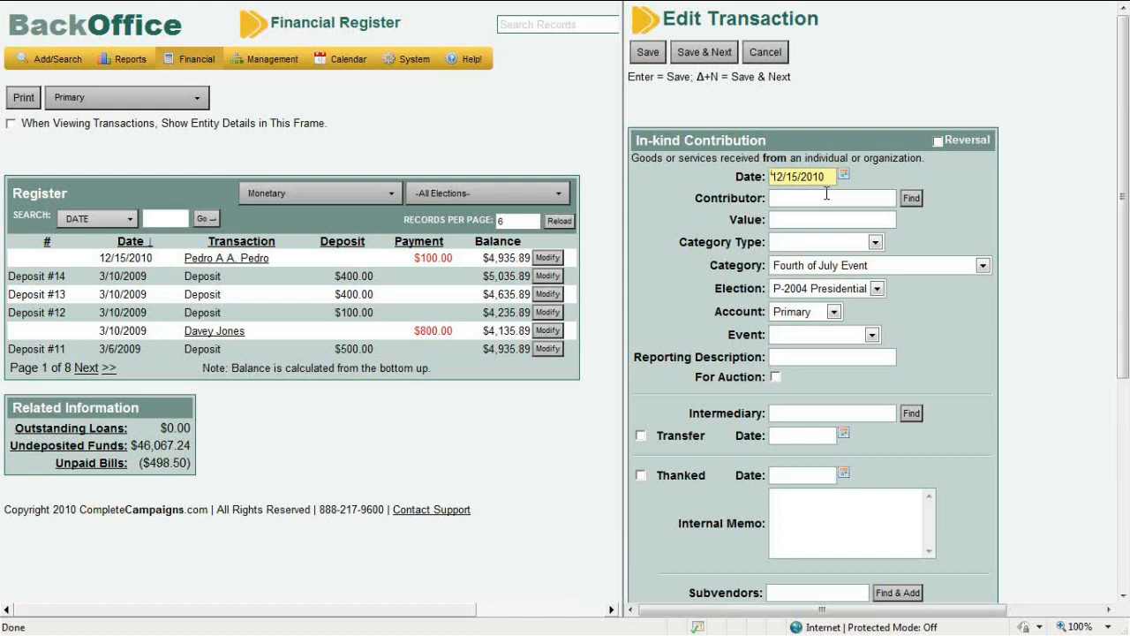
click(826, 220)
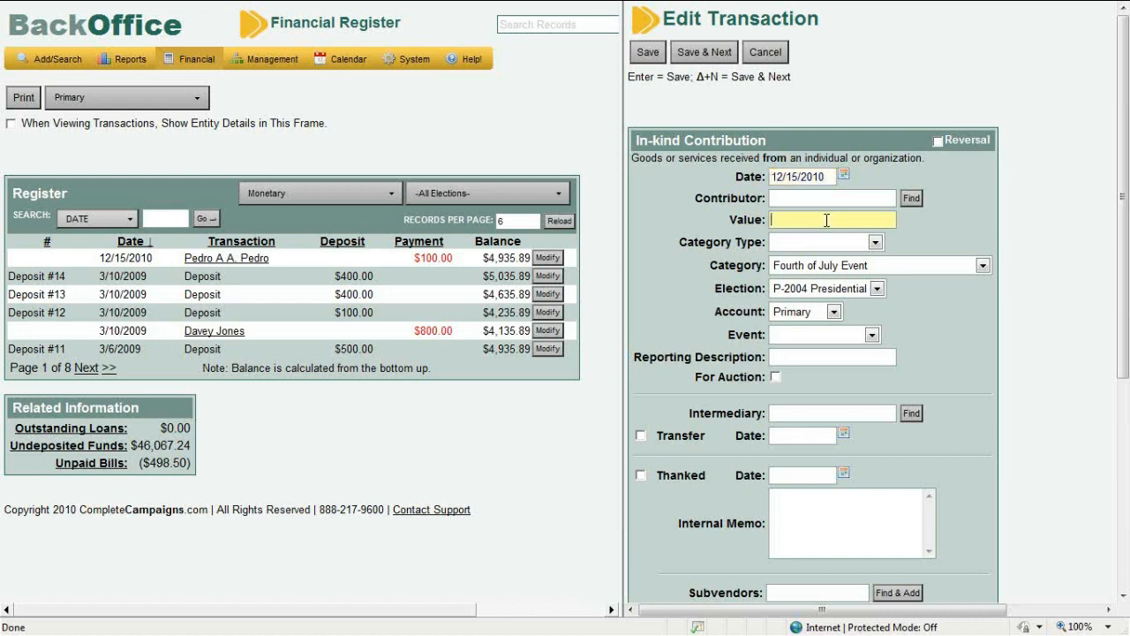
drag(1126, 191, 1126, 224)
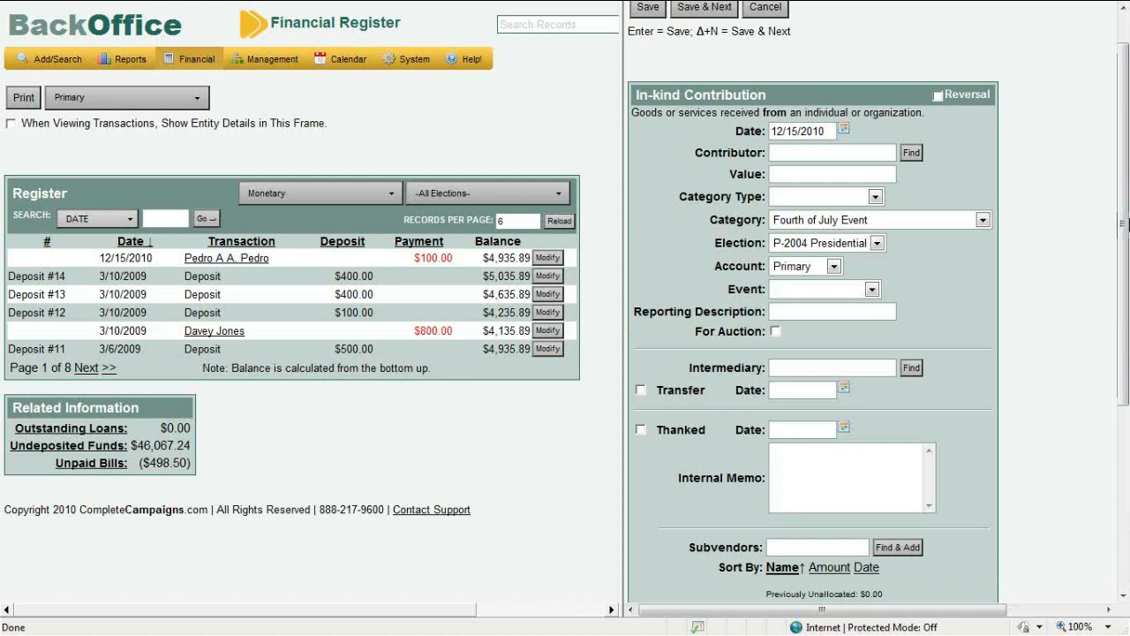
drag(1126, 225, 1124, 303)
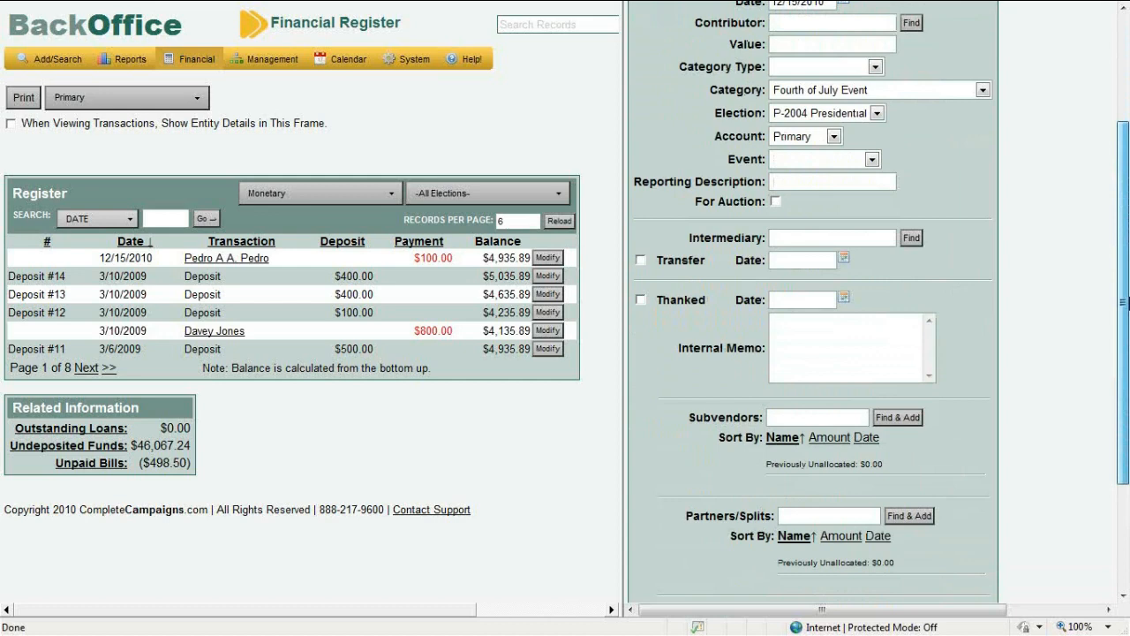
drag(1124, 303, 1124, 174)
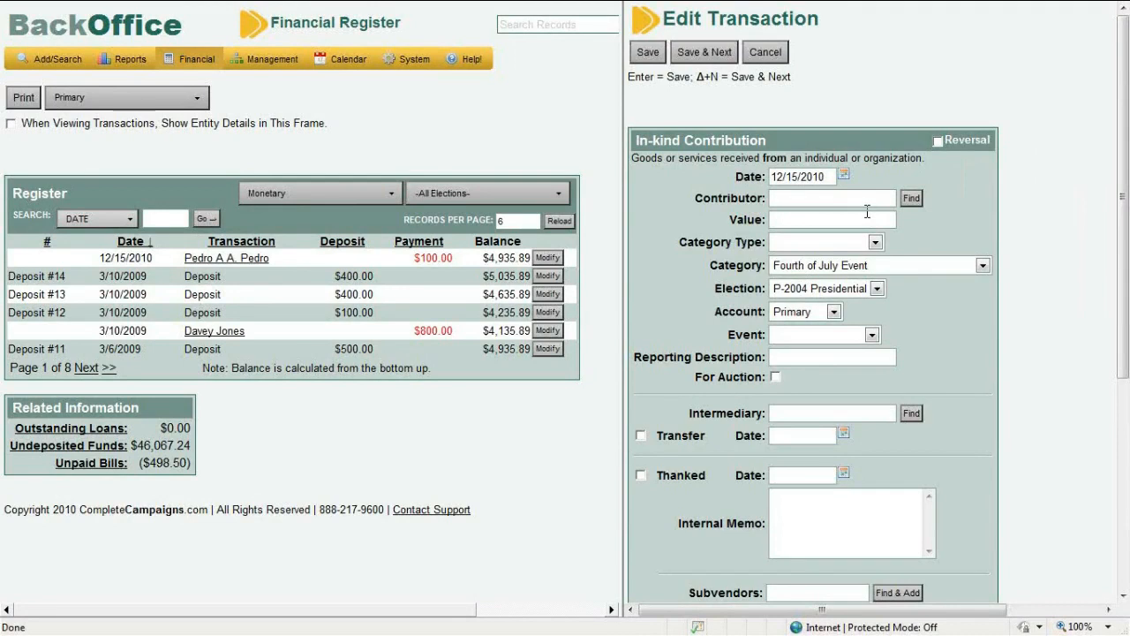
Cancel the unfinished In-kind Contribution and open a new Misc. Income form
click(764, 53)
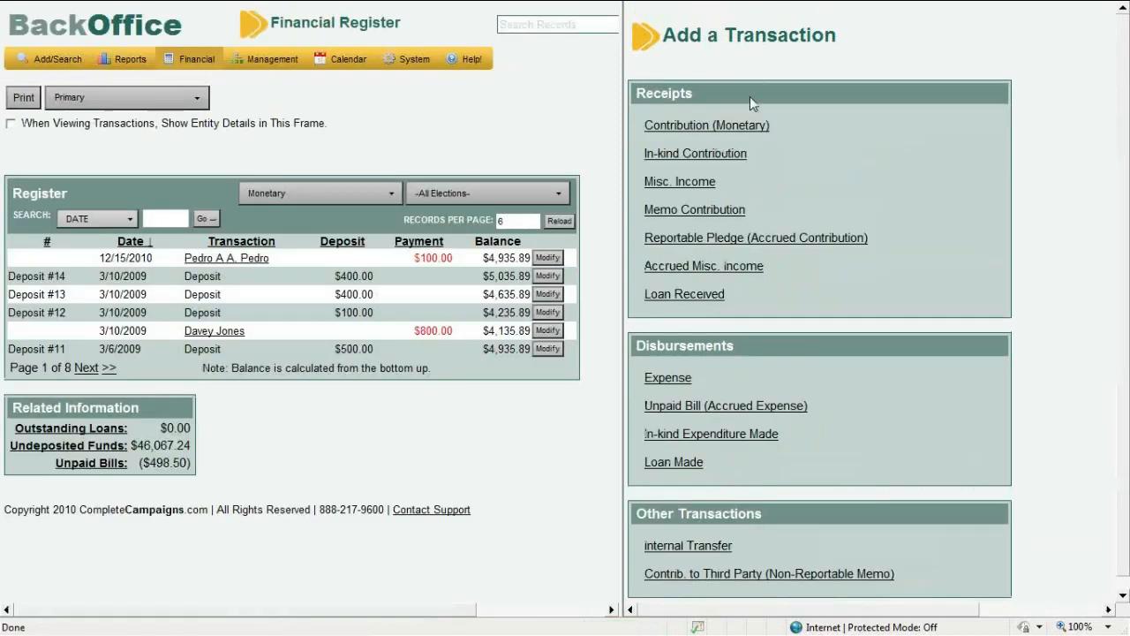
click(705, 186)
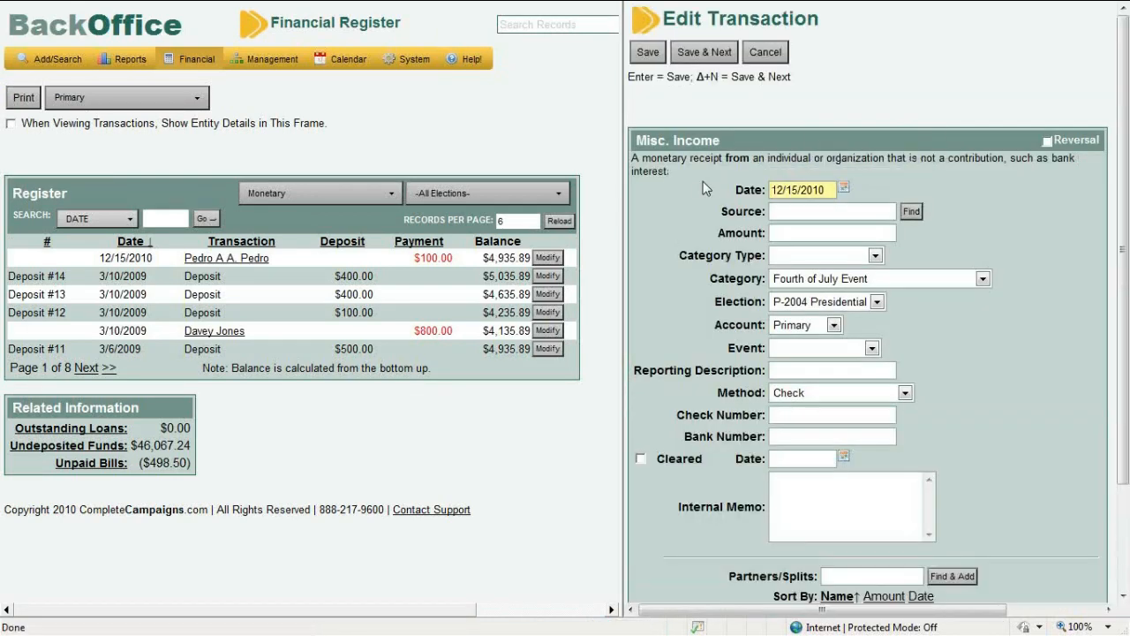
drag(1126, 179, 1127, 236)
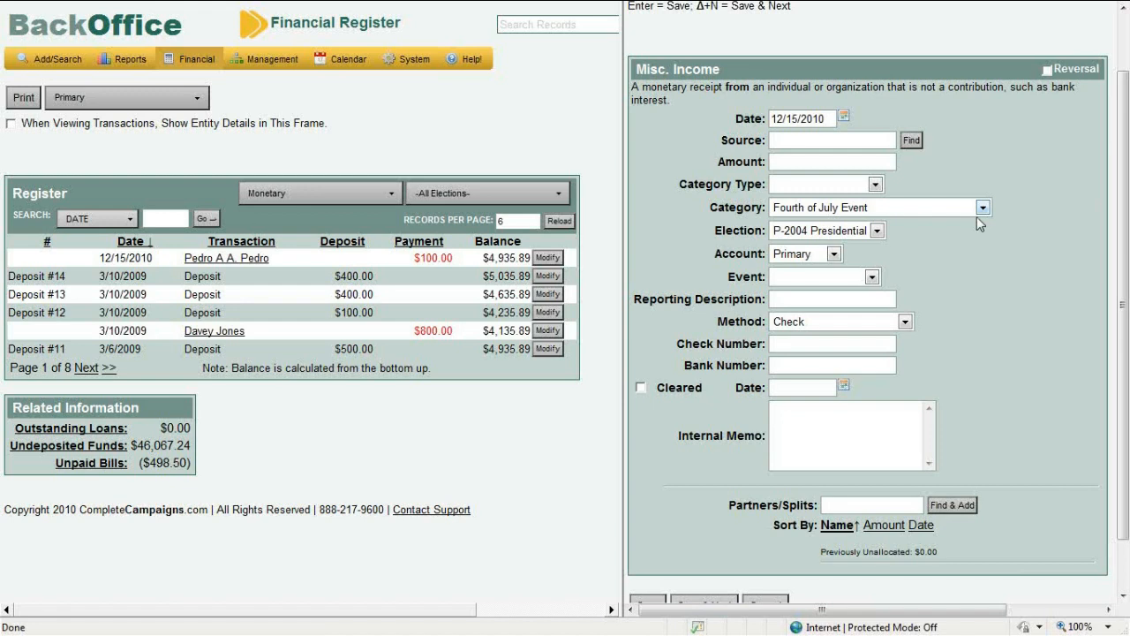
Look at the Misc. Income source field, then discard the form unsaved
click(860, 140)
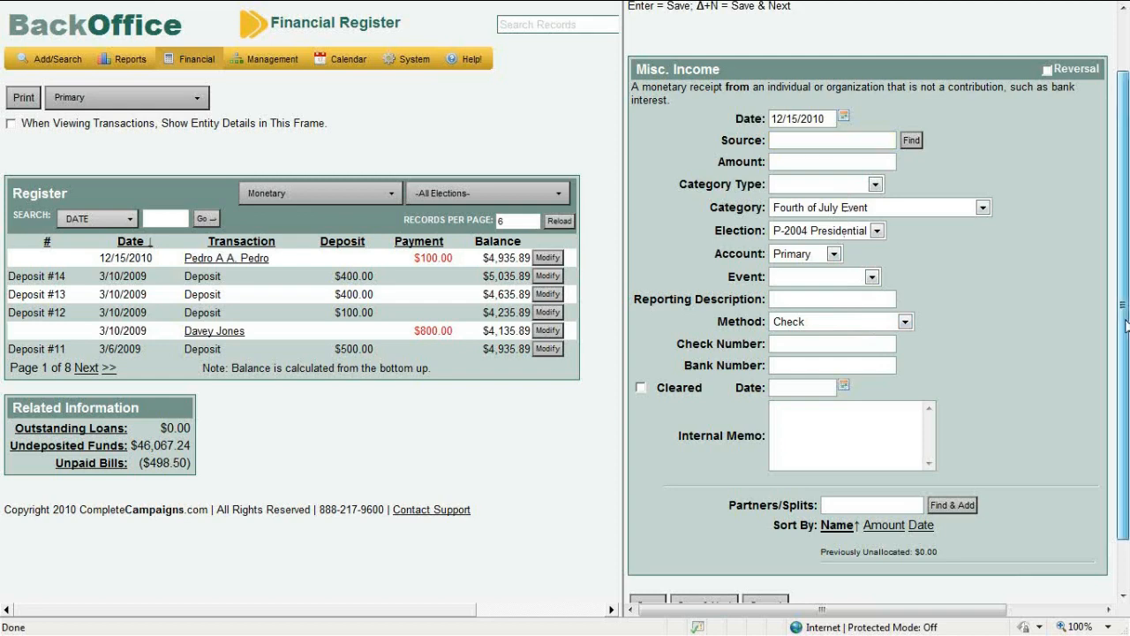
scroll(1127, 212, up, 2)
click(760, 55)
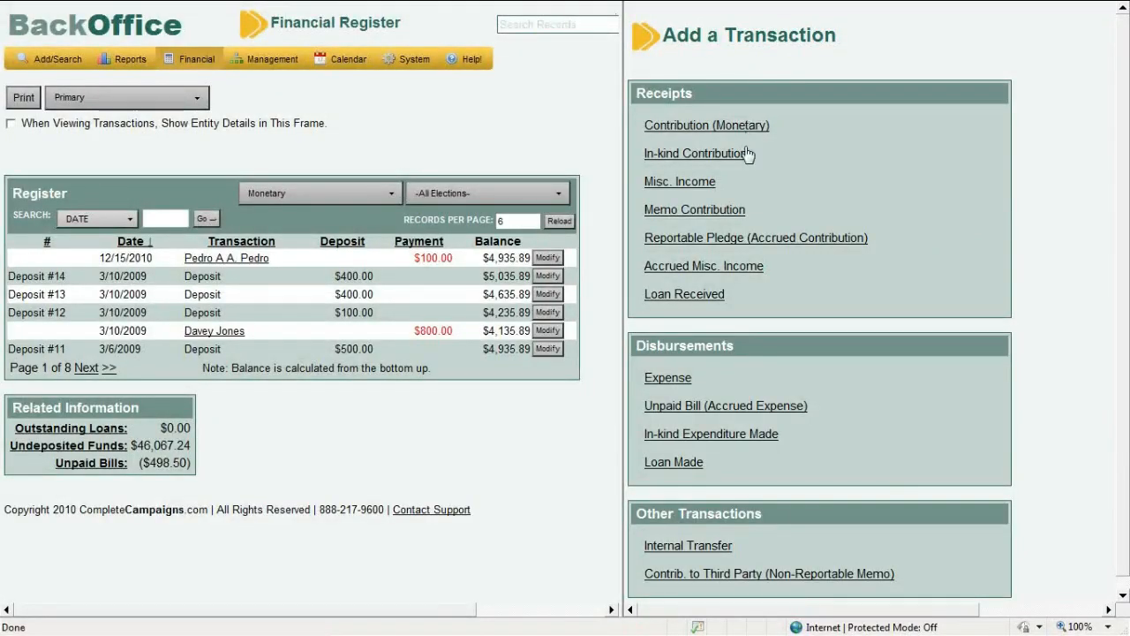
Open a blank Memo Contribution form set to election G-2004 Presidential, account Primary
click(736, 214)
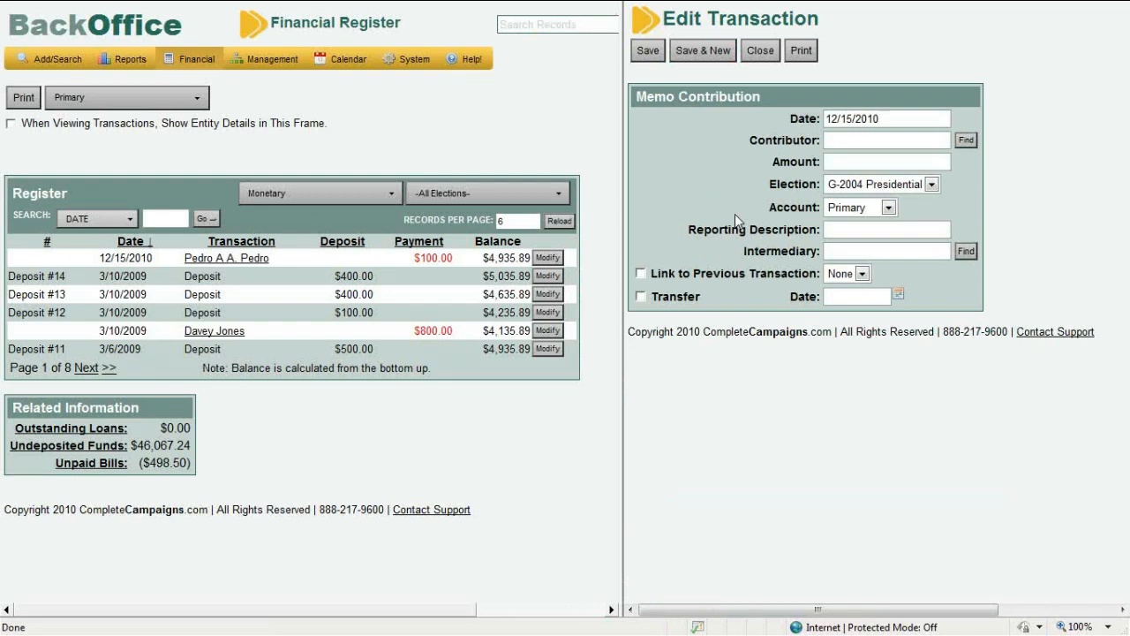
Close the blank Memo Contribution form without saving
click(760, 51)
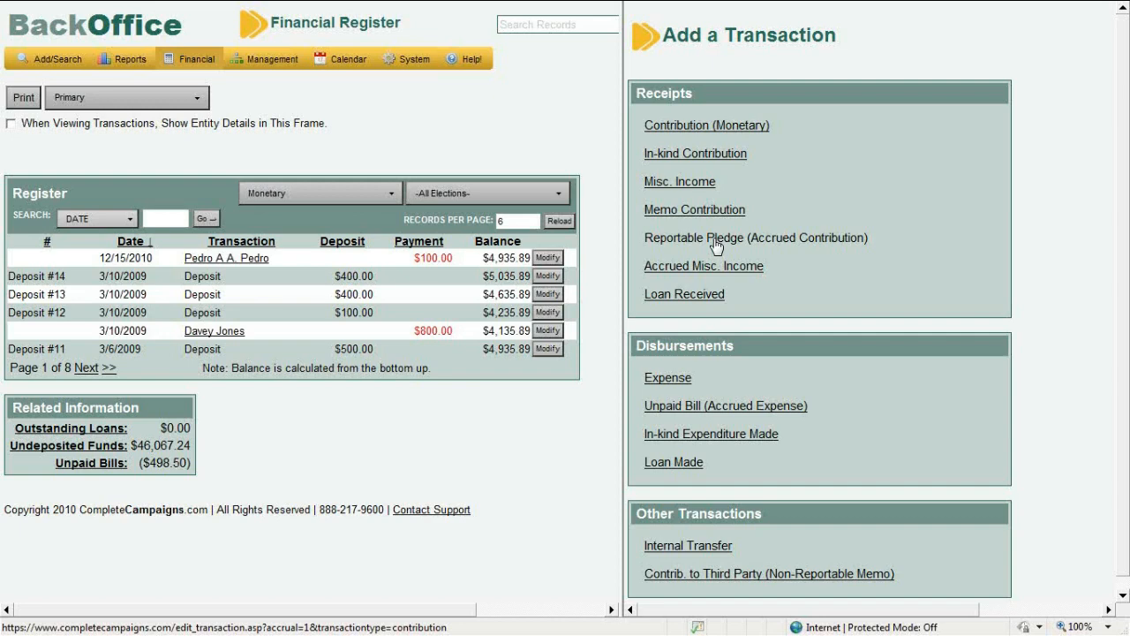
Open the Reportable Pledge (Accrued Contribution) form, scroll through its fields, then cancel it
click(715, 238)
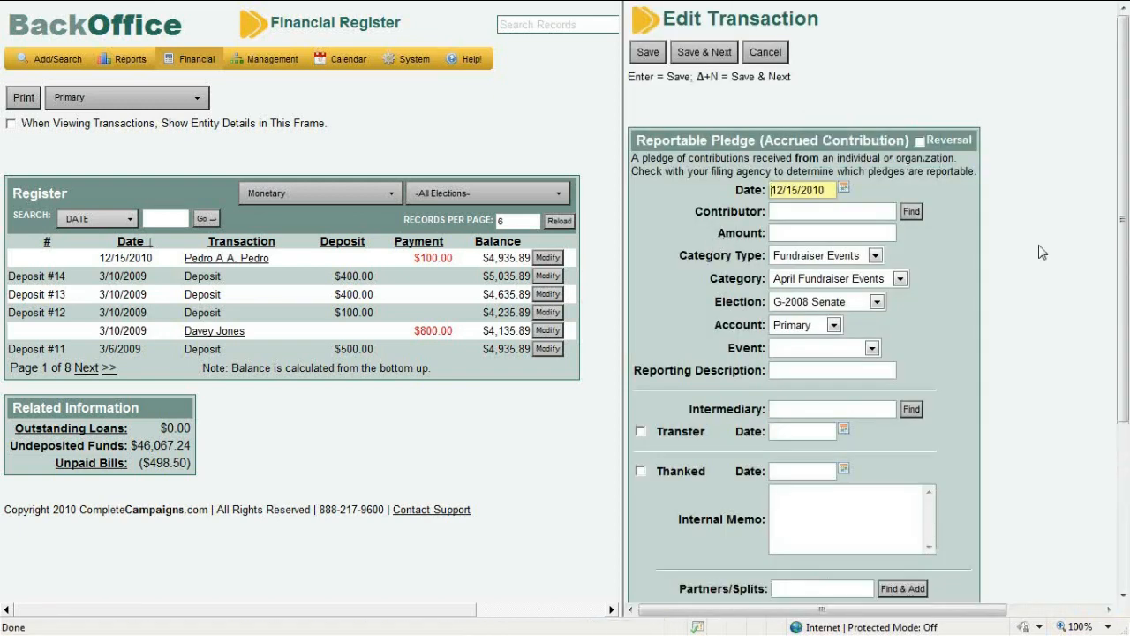
click(1125, 203)
drag(1125, 203, 1128, 282)
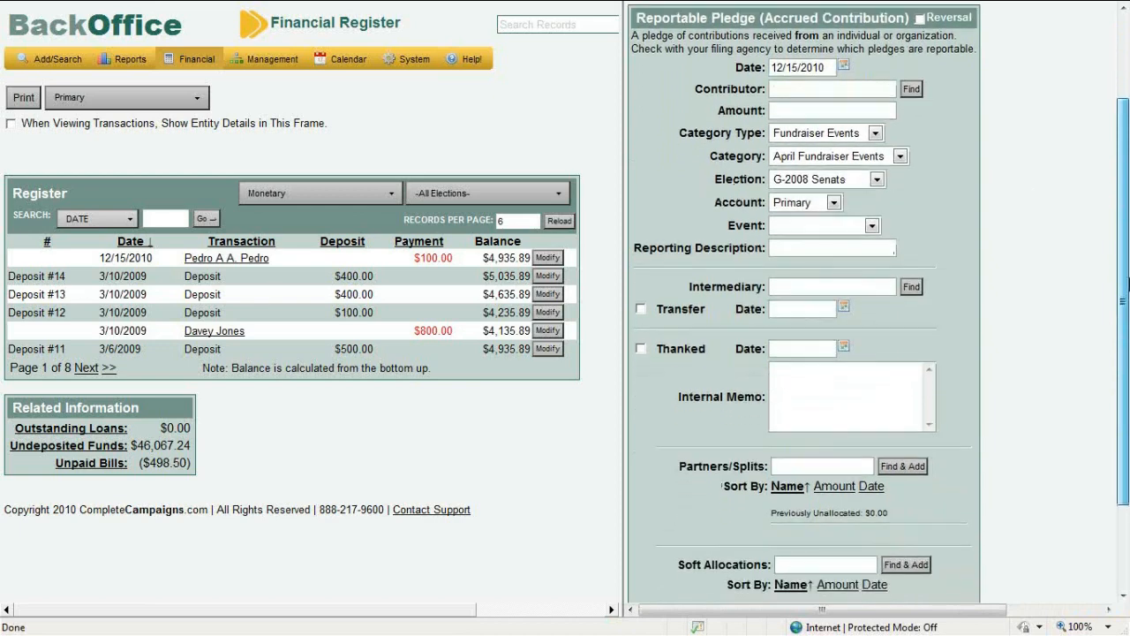
drag(1127, 283, 1127, 202)
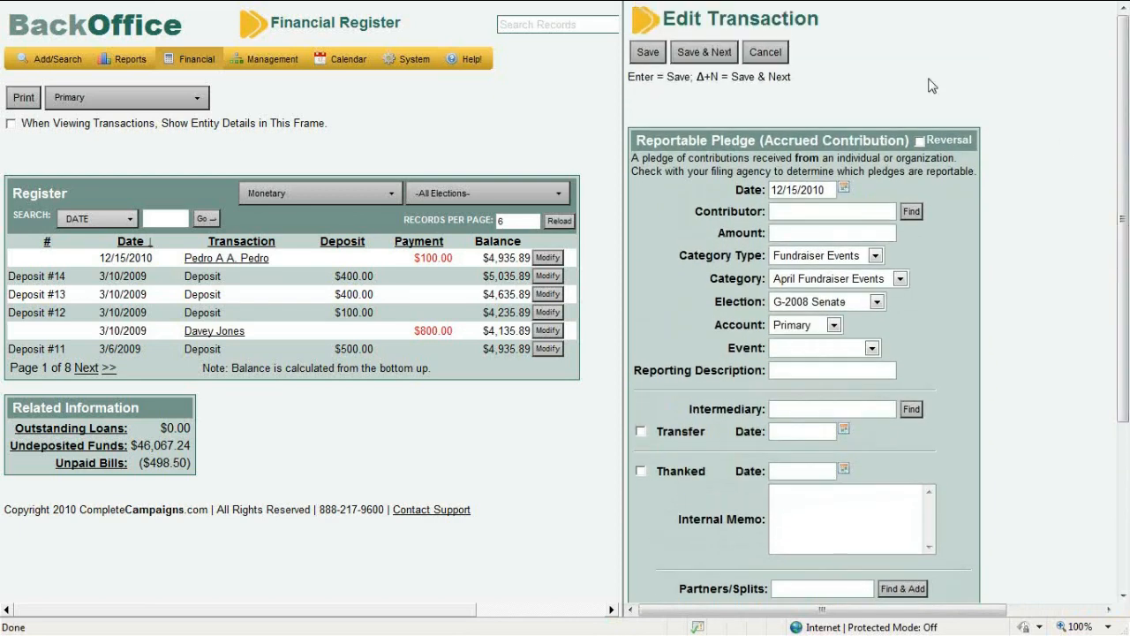
click(766, 53)
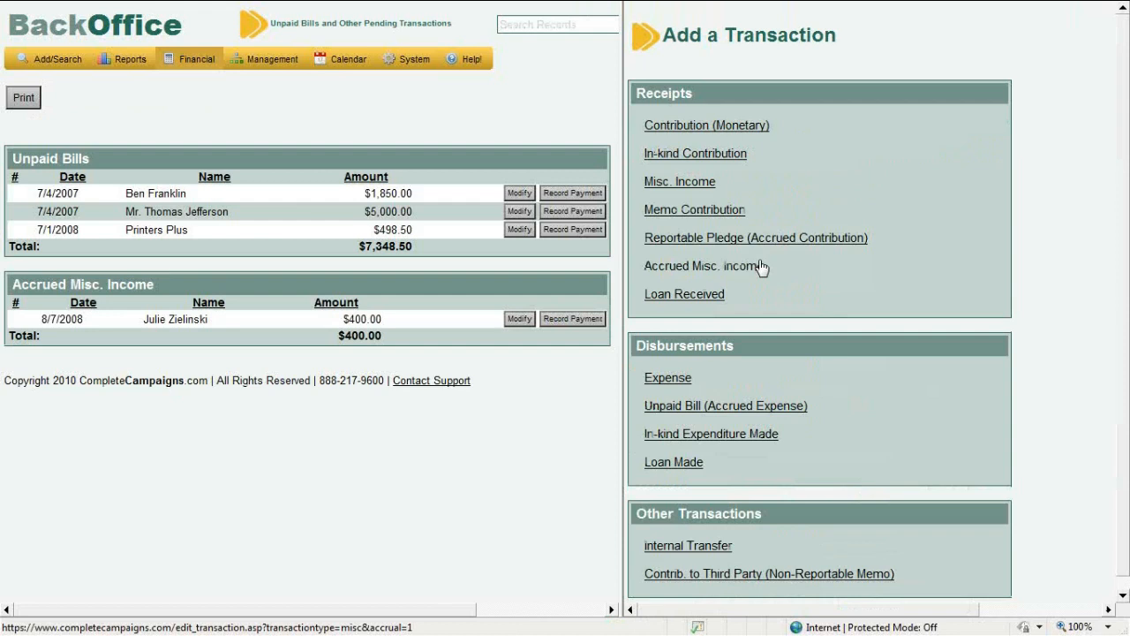
Preview the blank Accrued Misc. Income form, then cancel it without saving
click(759, 266)
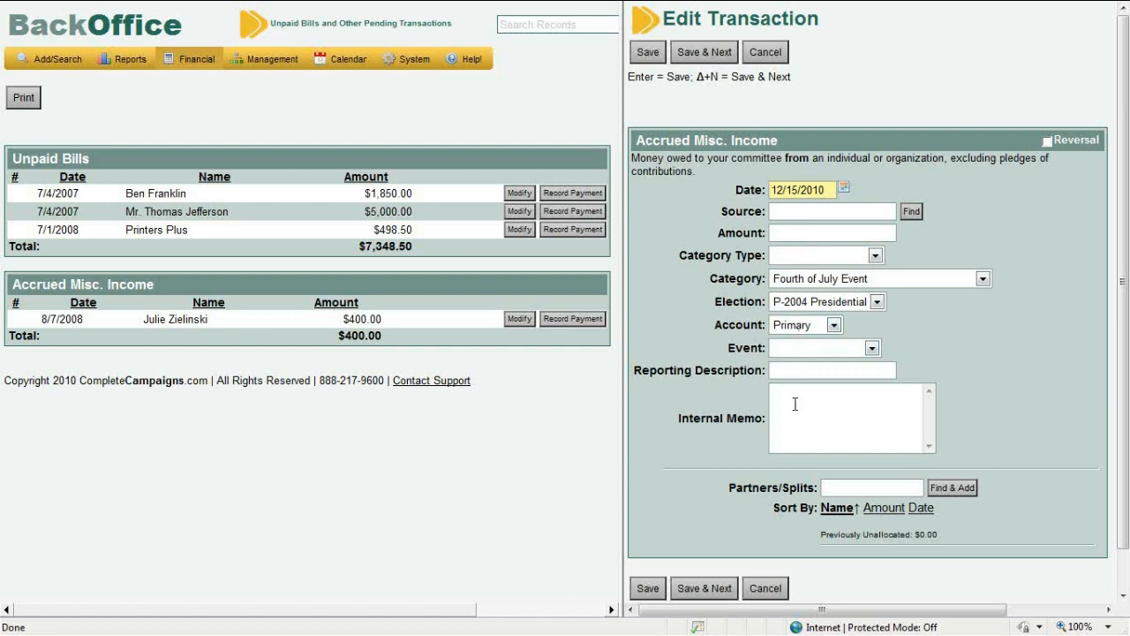
click(762, 55)
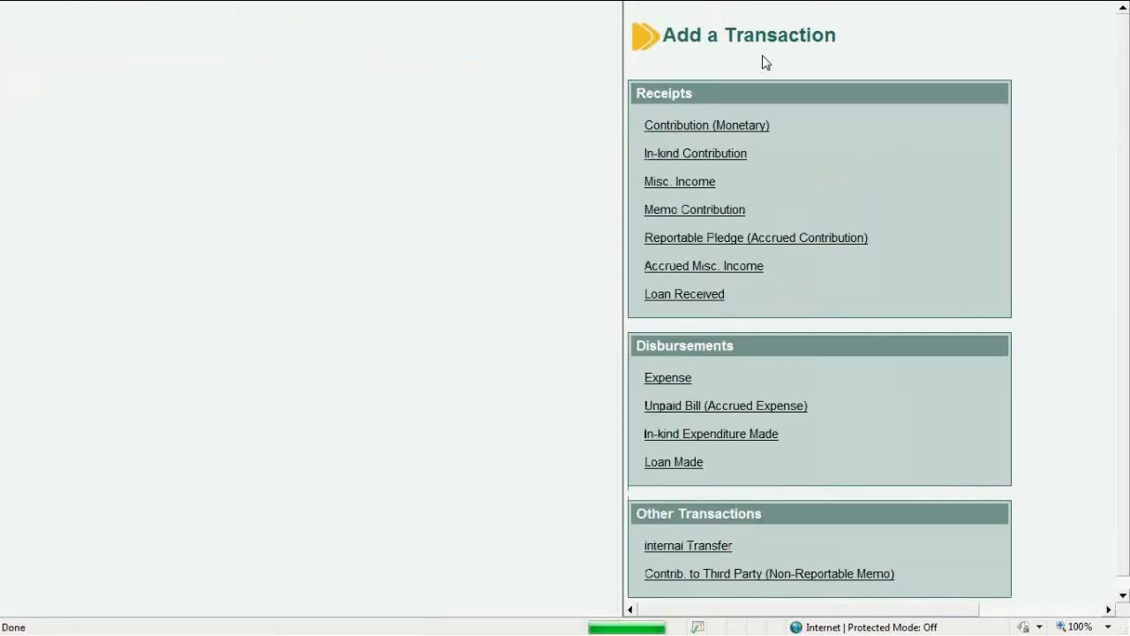
Preview the blank Loan Received form under Receipts, then cancel it unsaved
click(703, 295)
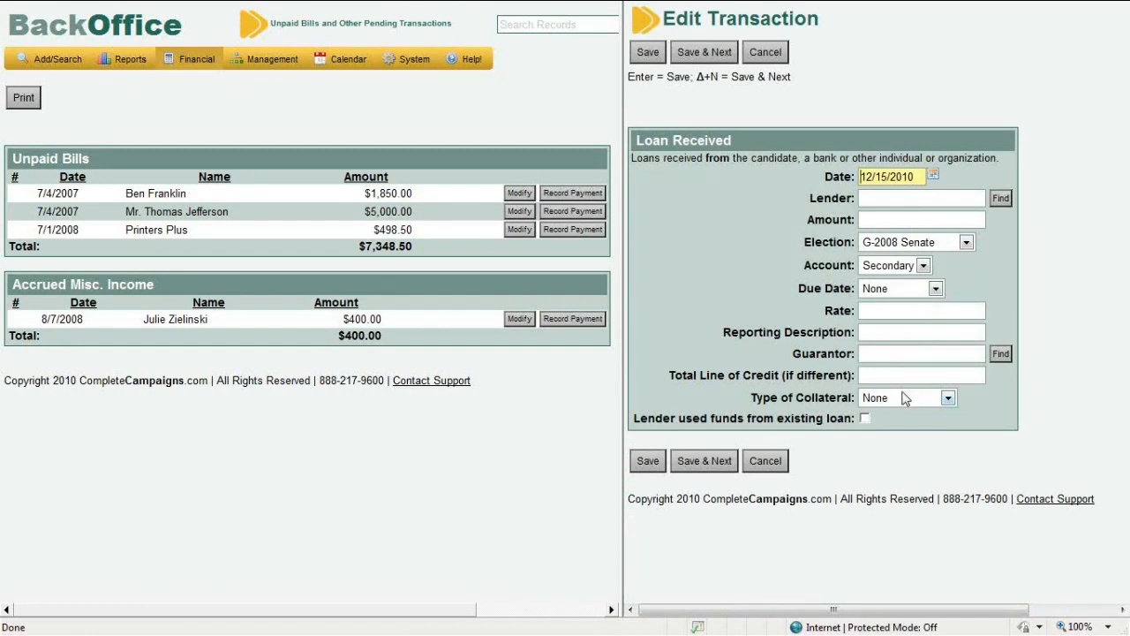
click(764, 57)
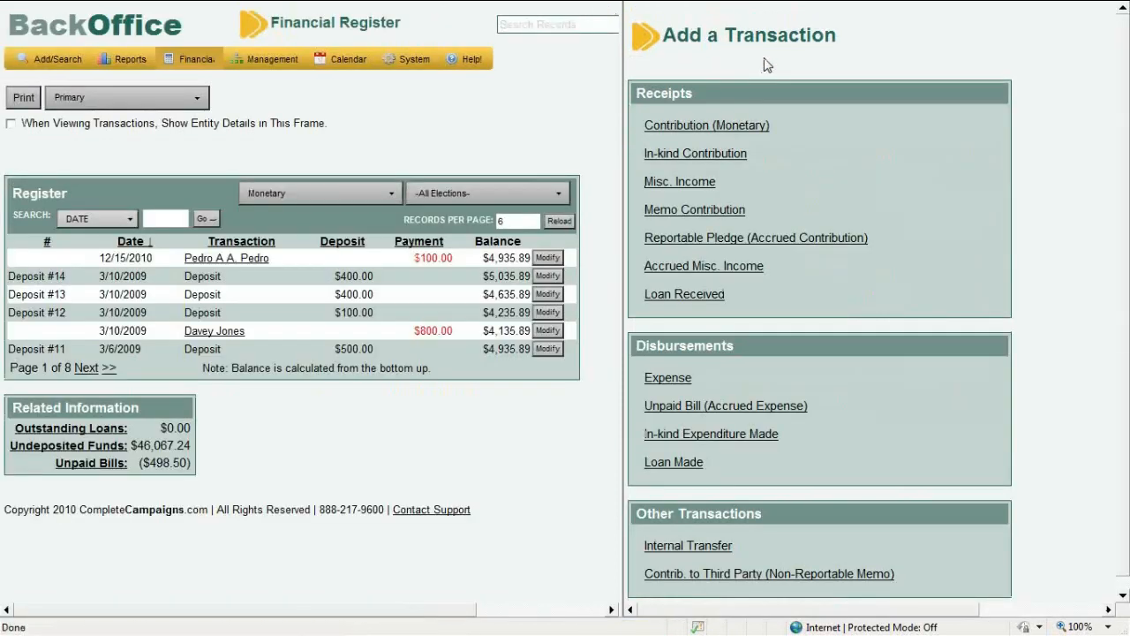
Start a new Expense paid to the existing vendor contact, with amount 100
click(683, 381)
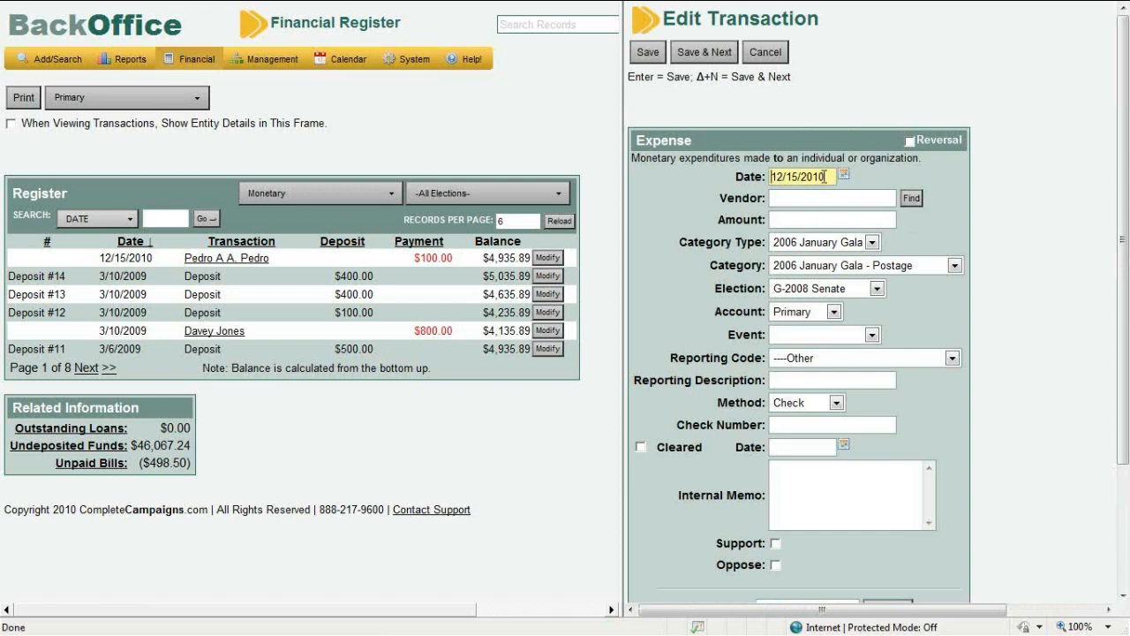
click(824, 198)
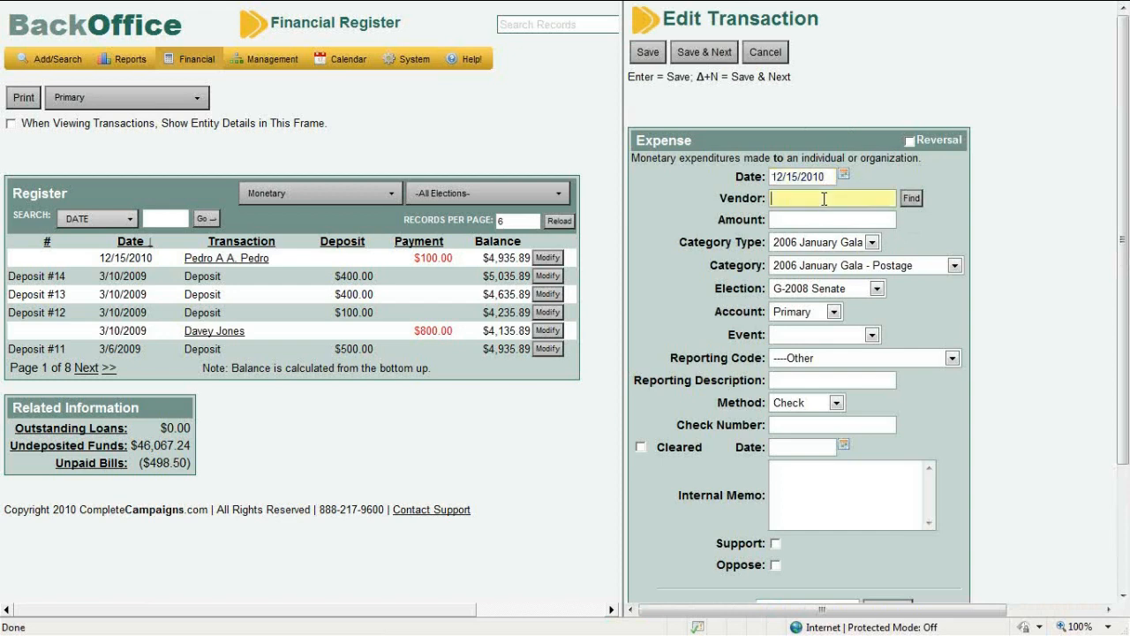
text(Davey jones)
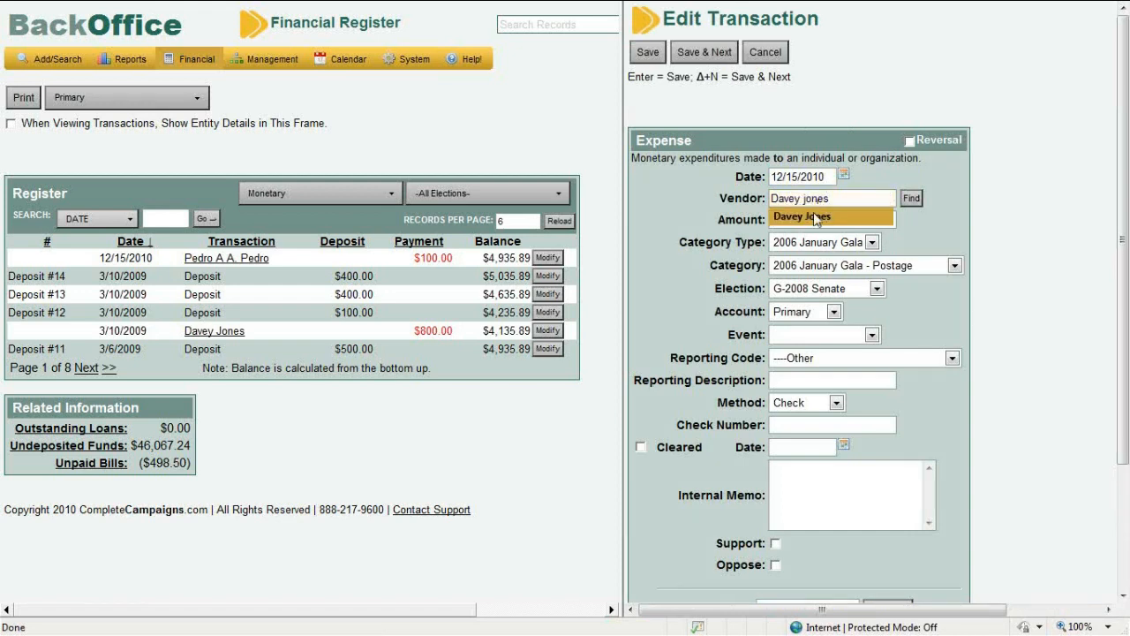
click(812, 216)
click(814, 219)
text(100)
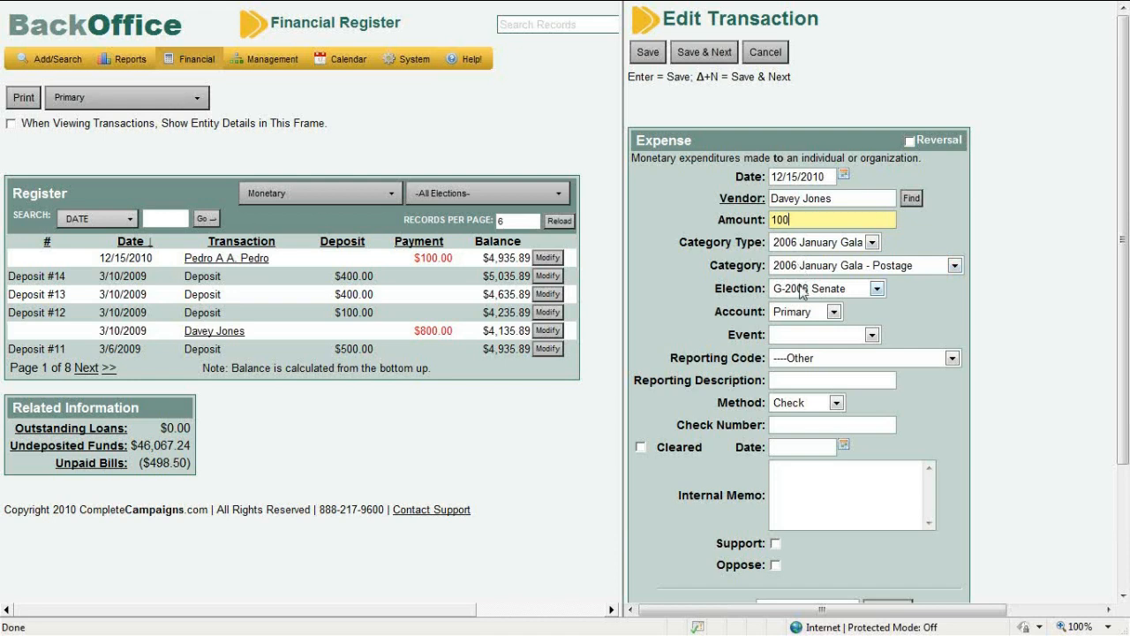
click(814, 358)
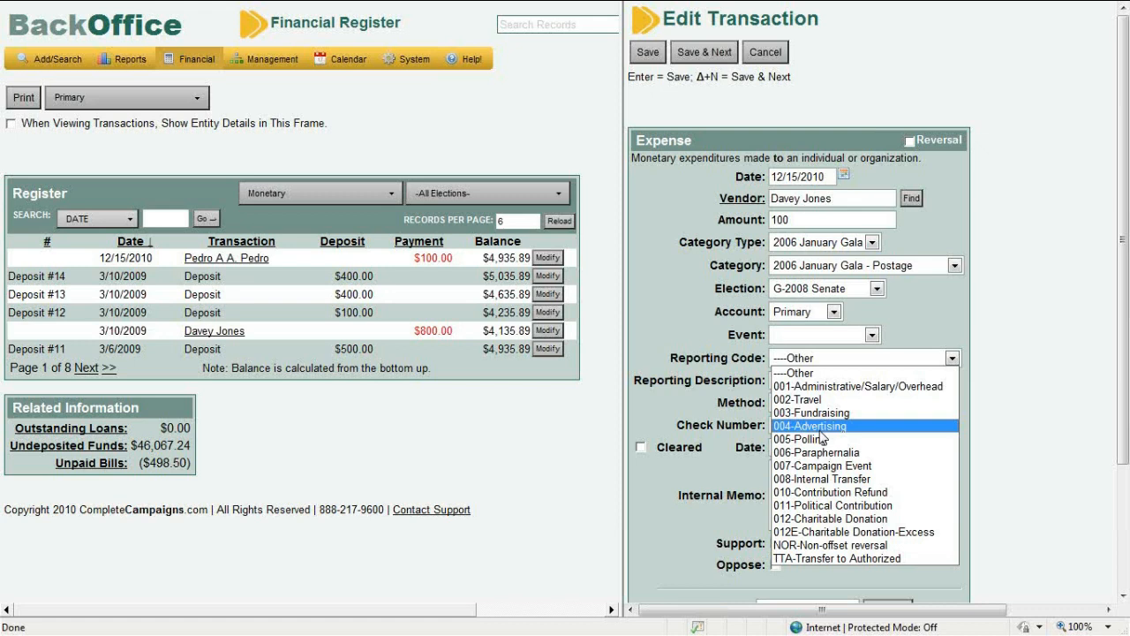
Set reporting code 010-Contribution Refund and description 'Refund', keeping Check as the payment method
click(821, 491)
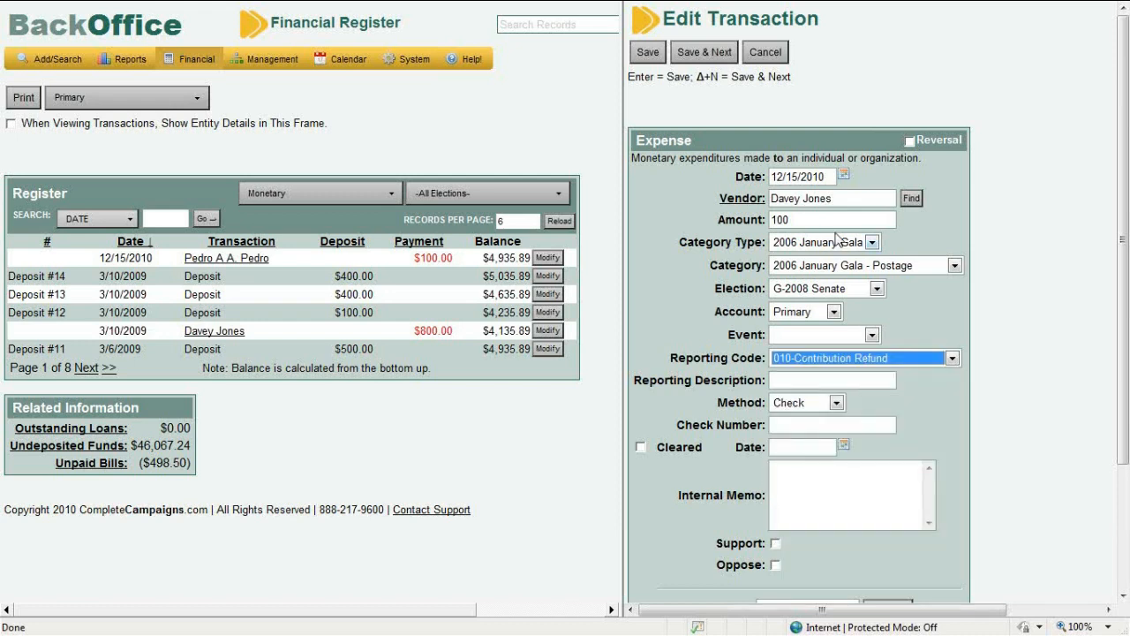
click(828, 380)
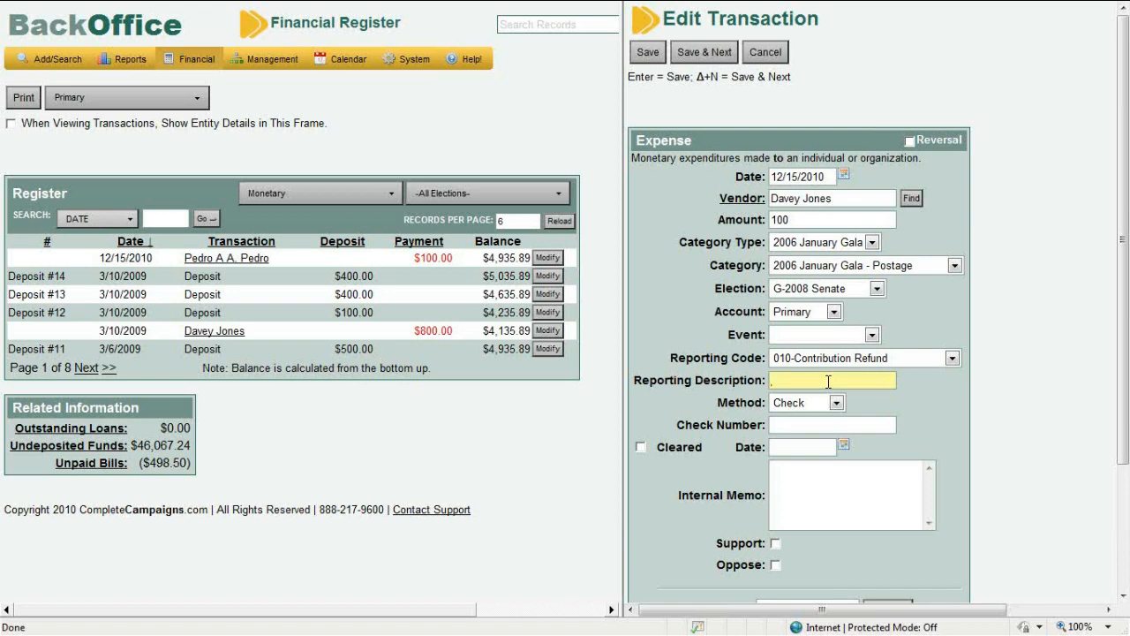
text(Refund)
click(776, 406)
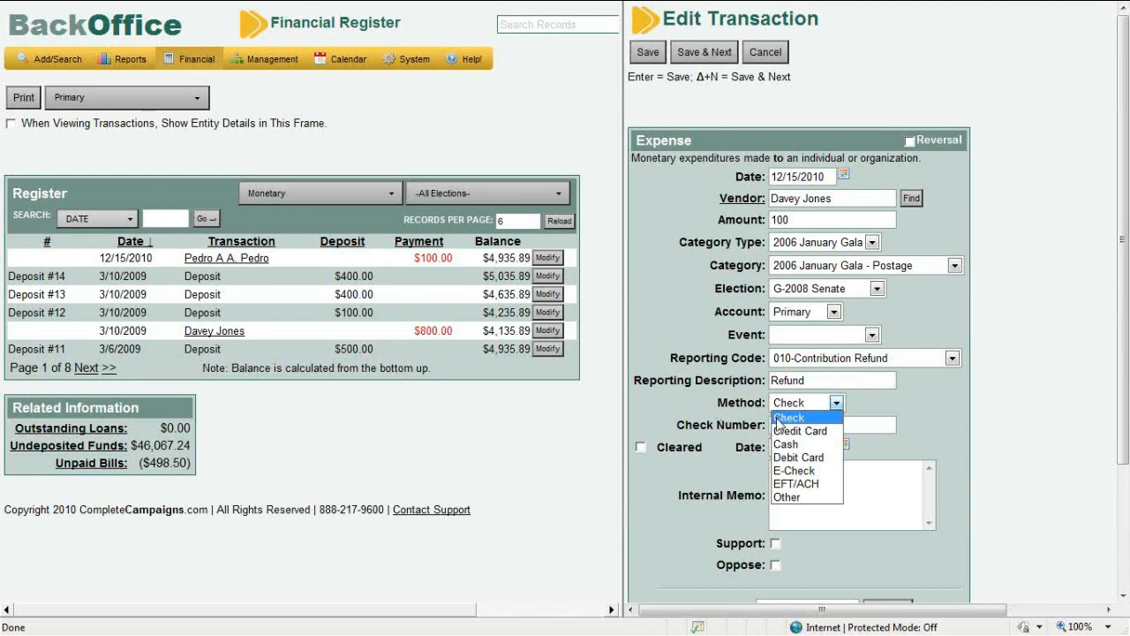
click(778, 419)
click(778, 422)
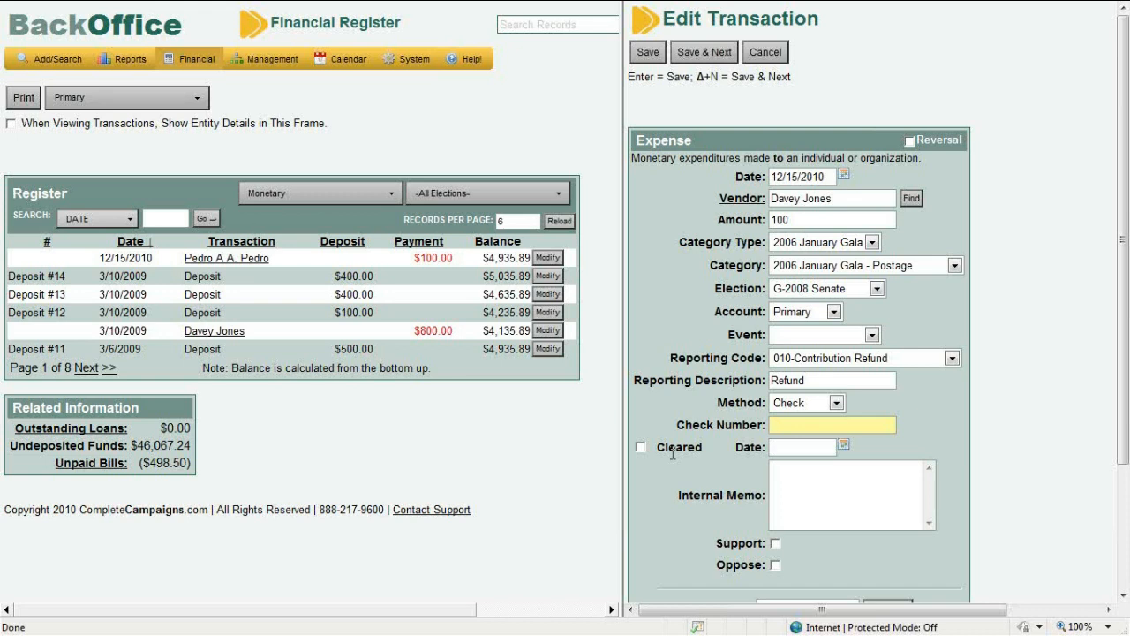
click(797, 504)
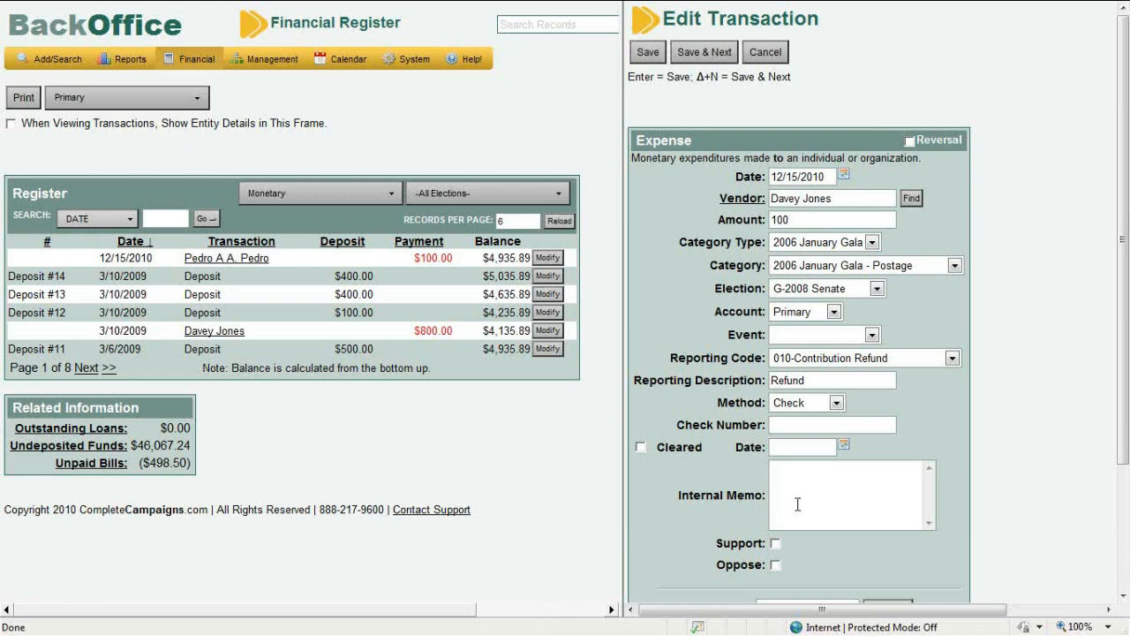
Leave Support unchecked and enter 'staples' in the Subvendors box
drag(1125, 451, 1115, 561)
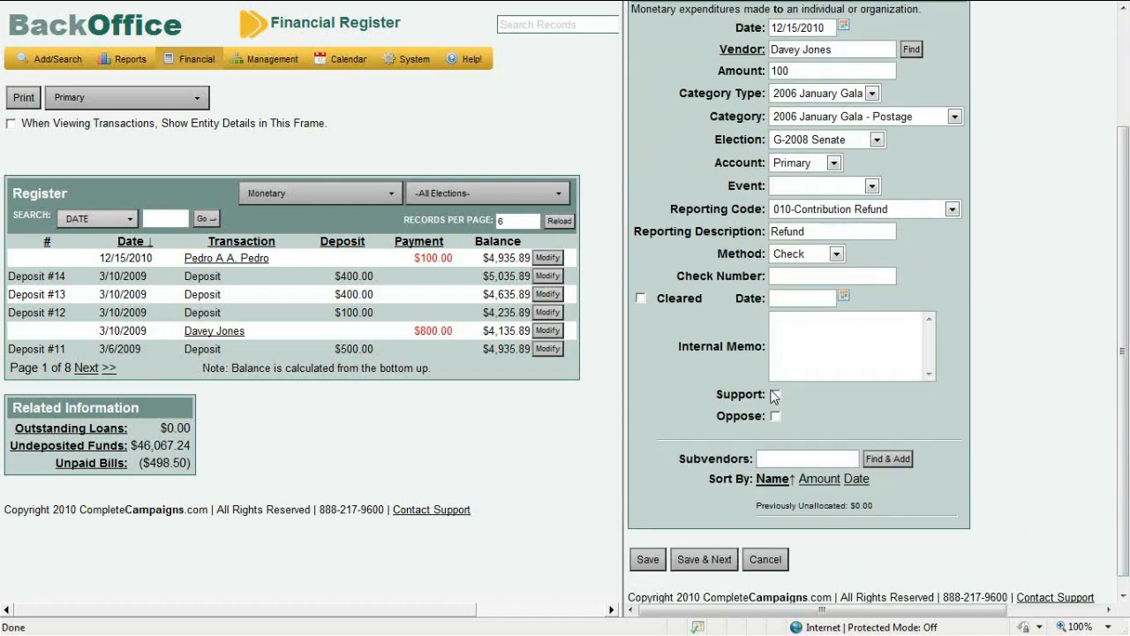
click(775, 395)
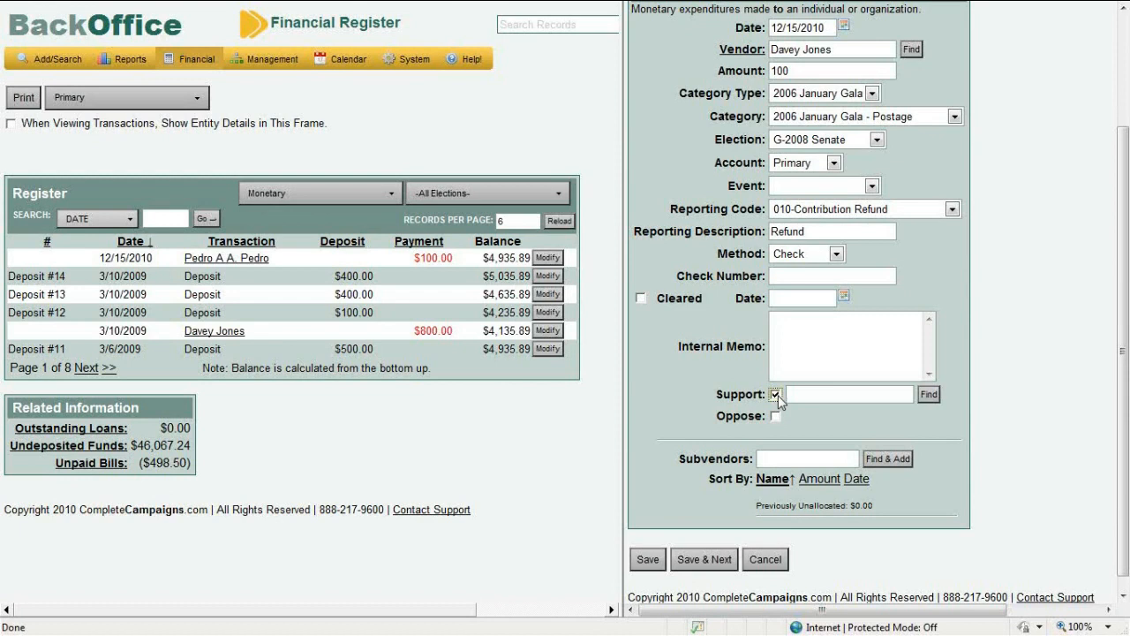
click(810, 395)
click(810, 396)
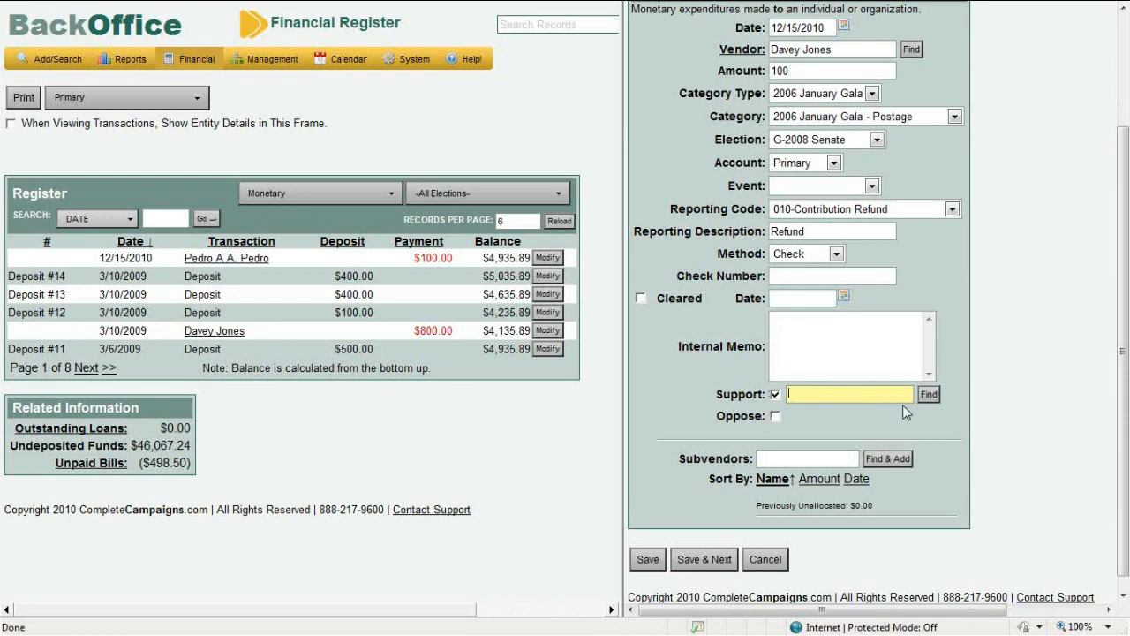
click(775, 396)
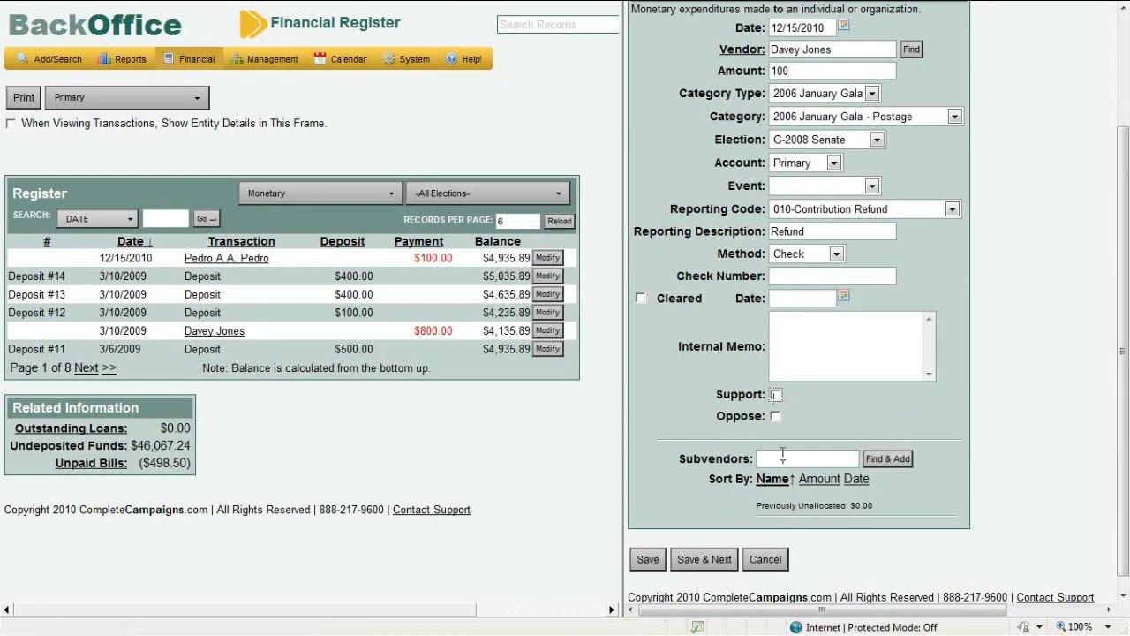
click(782, 454)
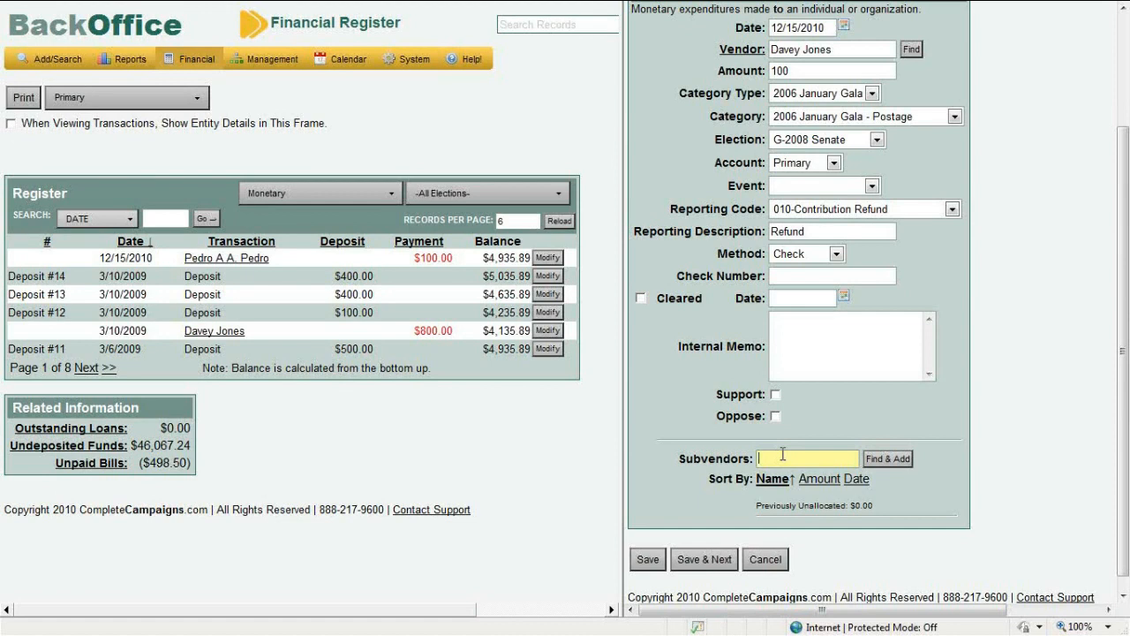
text(staples)
Search for staples as a subvendor and start a new subvendor record named Staples
click(877, 464)
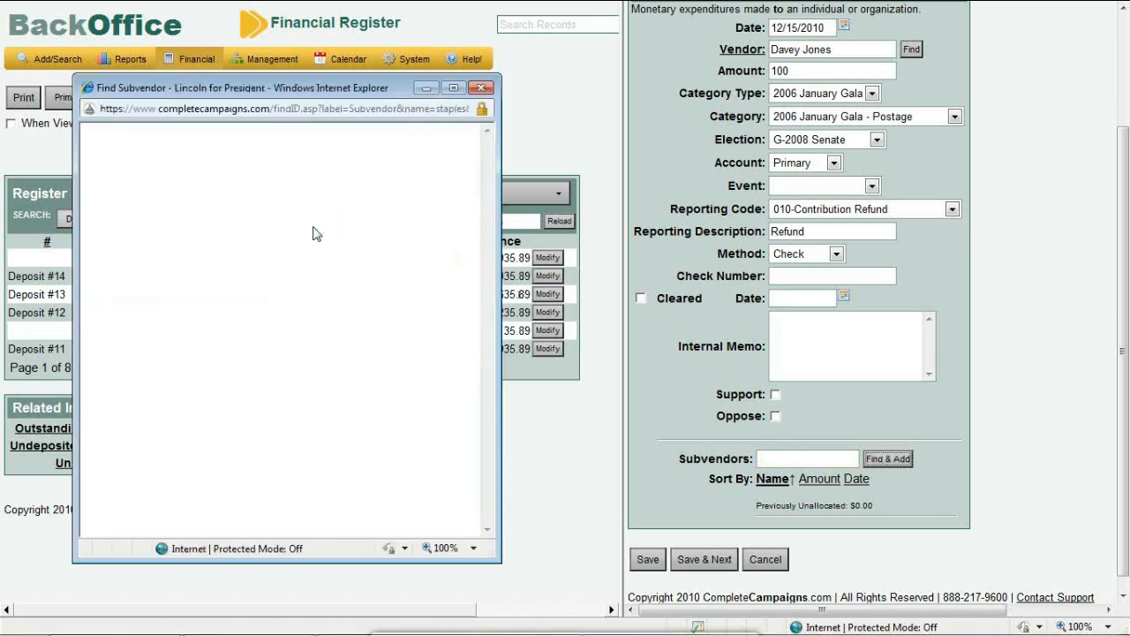
click(468, 302)
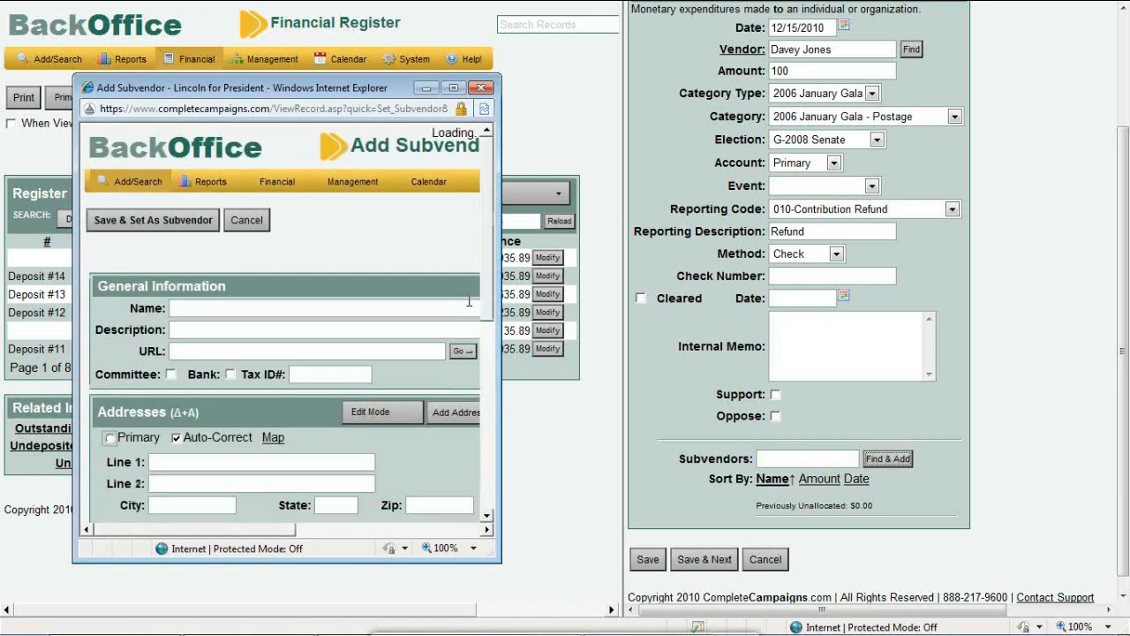
text(Staplee)
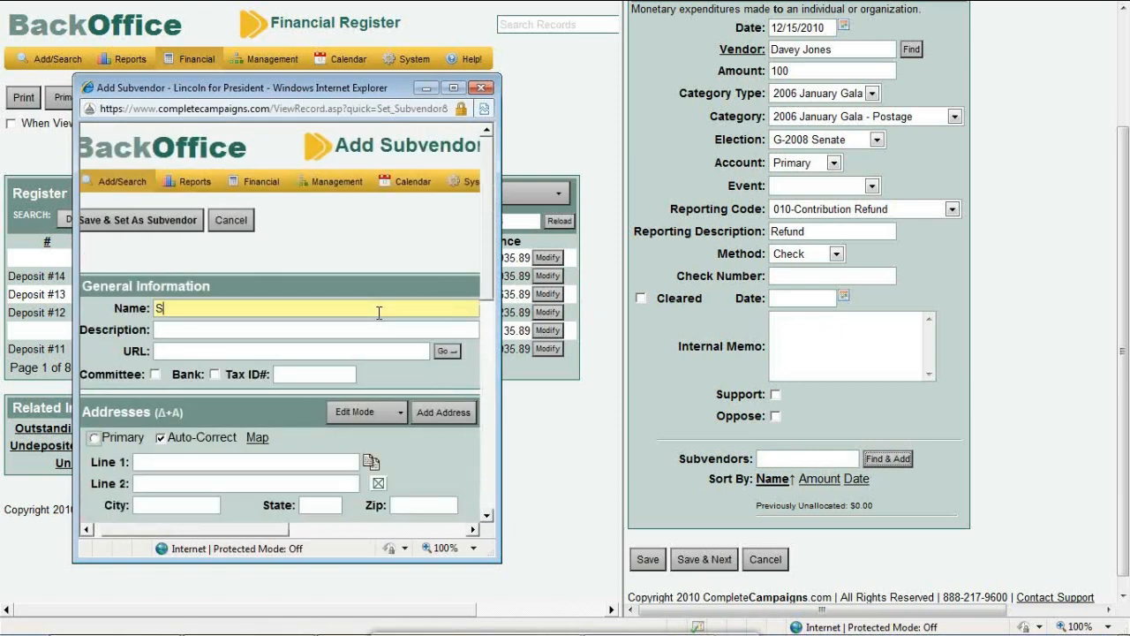
Save the Staples subvendor and set its allocated amount to 100
click(138, 228)
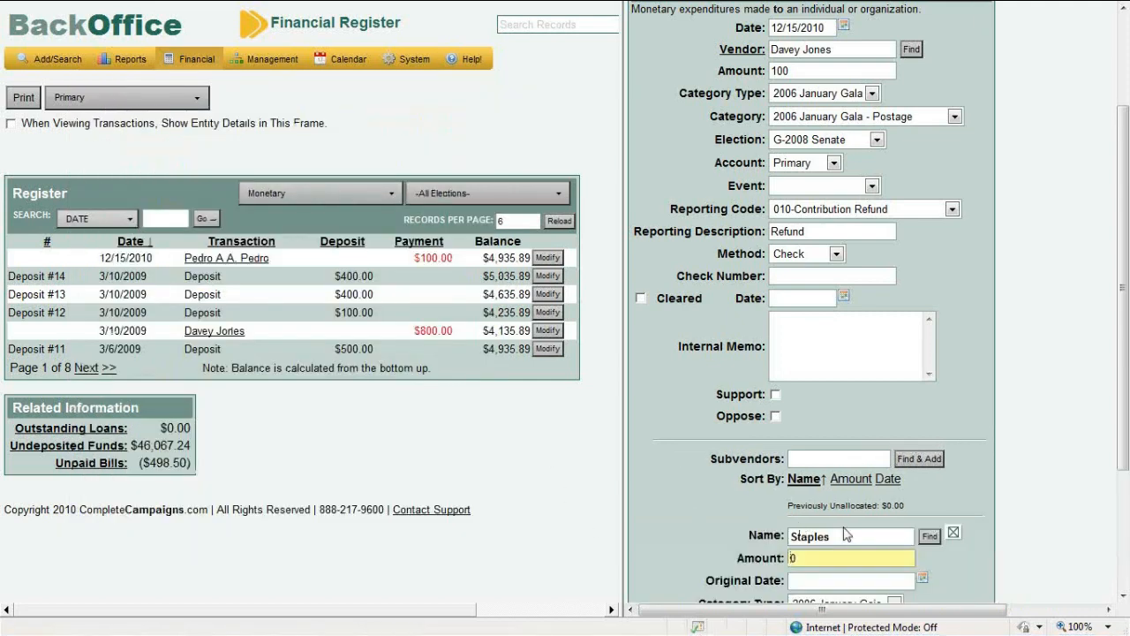
key(BackSpace)
text(100)
drag(1126, 305, 1127, 424)
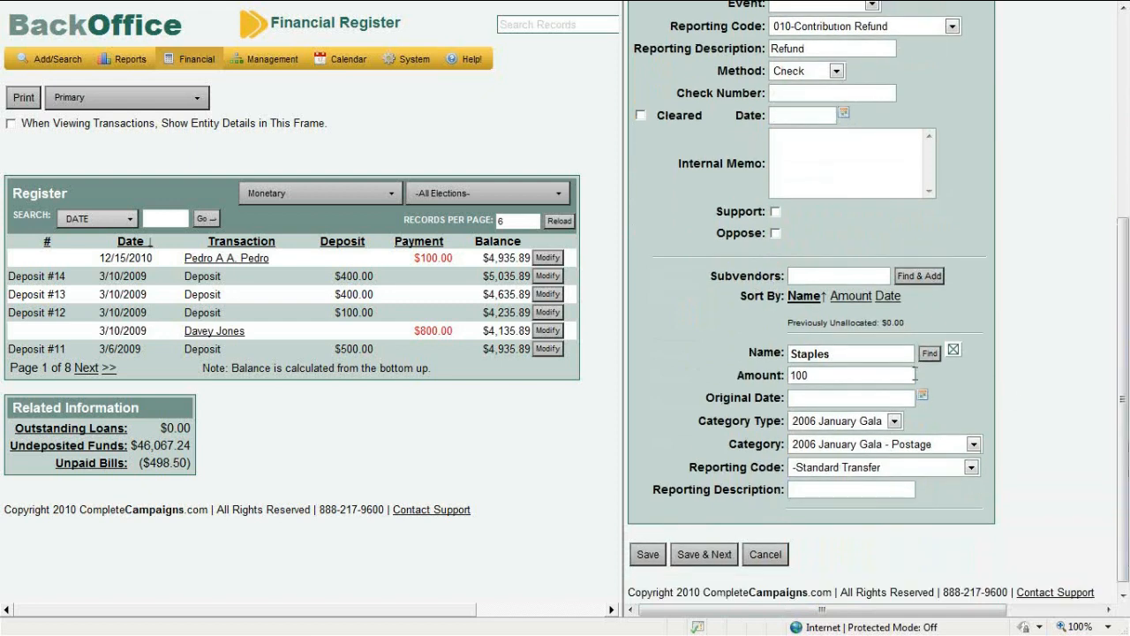
Keep Standard Transfer as the subvendor reporting code and save the expense
click(823, 402)
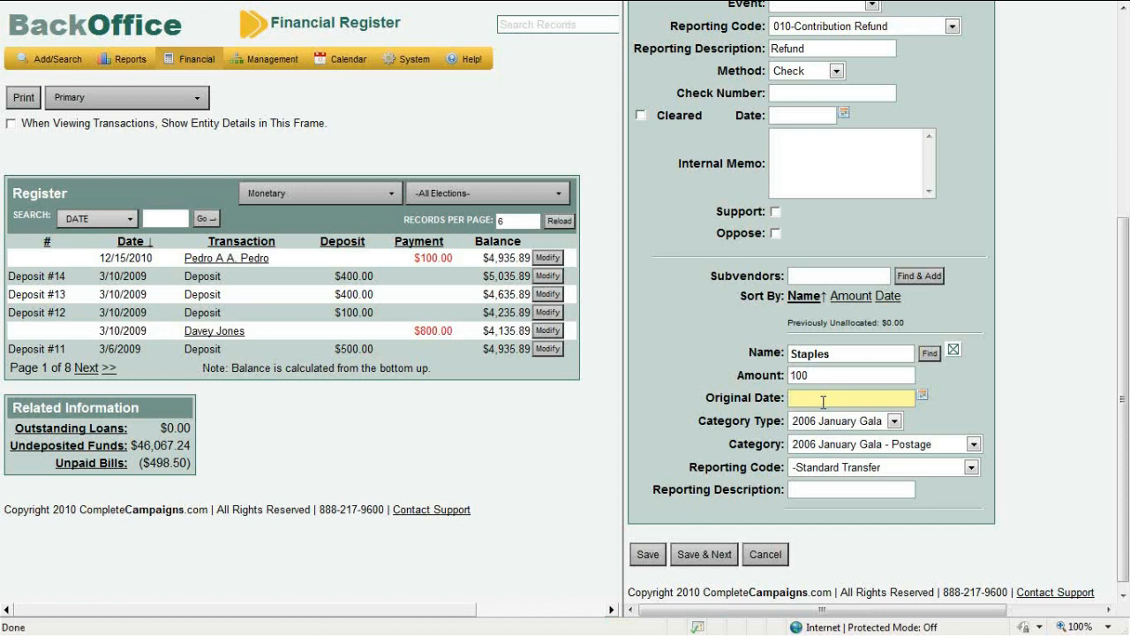
click(829, 473)
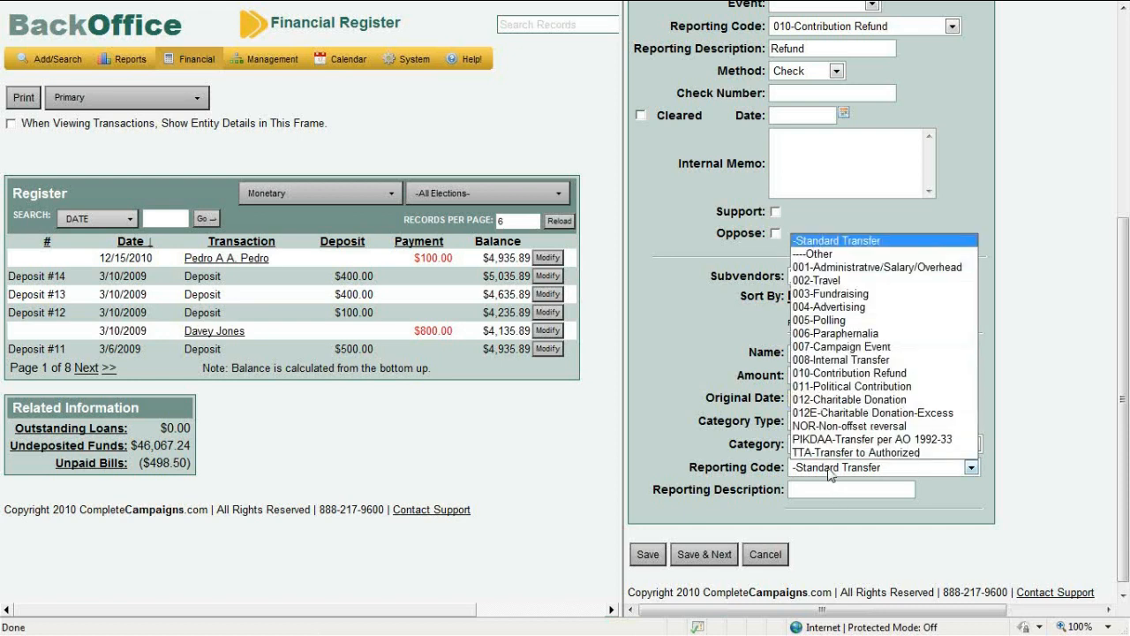
click(830, 470)
click(828, 490)
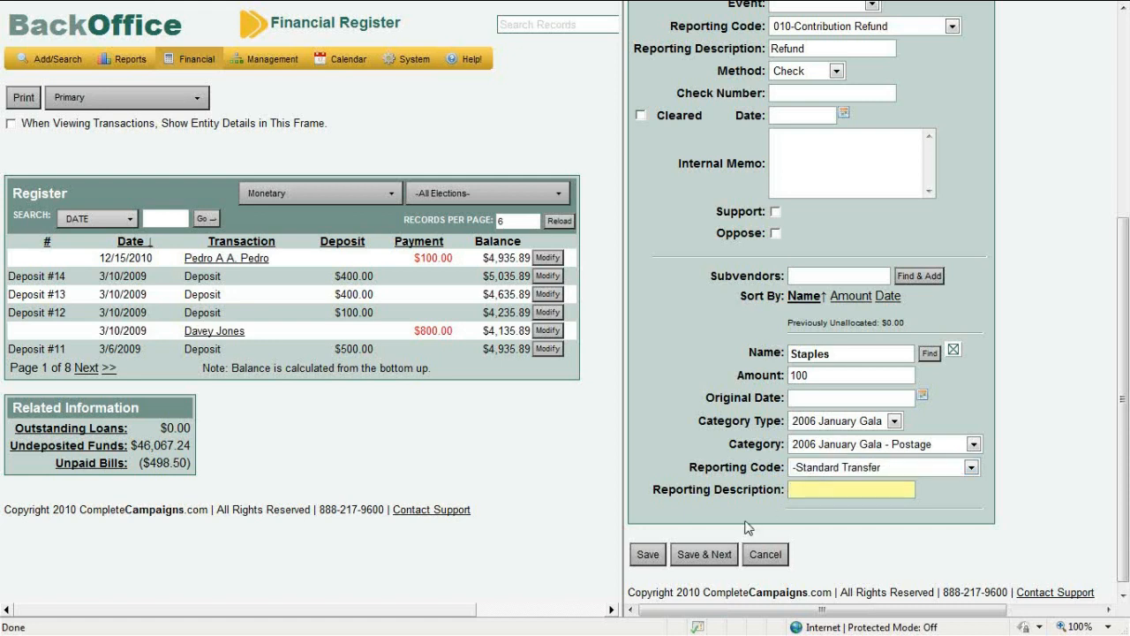
click(649, 554)
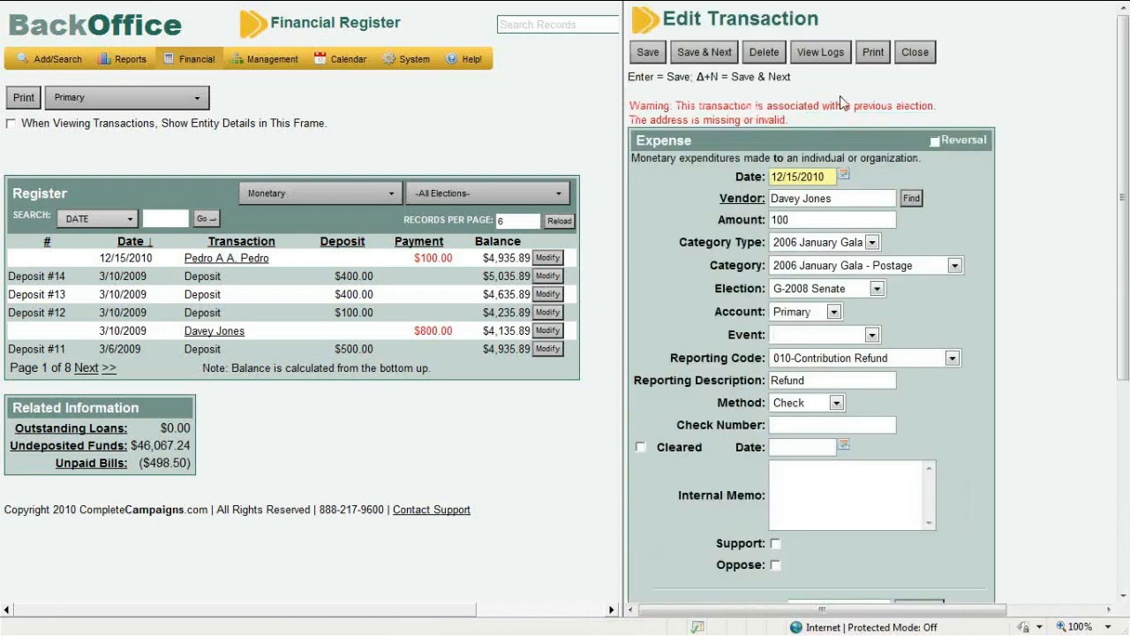
Close the saved $100.00 expense to return to the transaction-type list
click(915, 55)
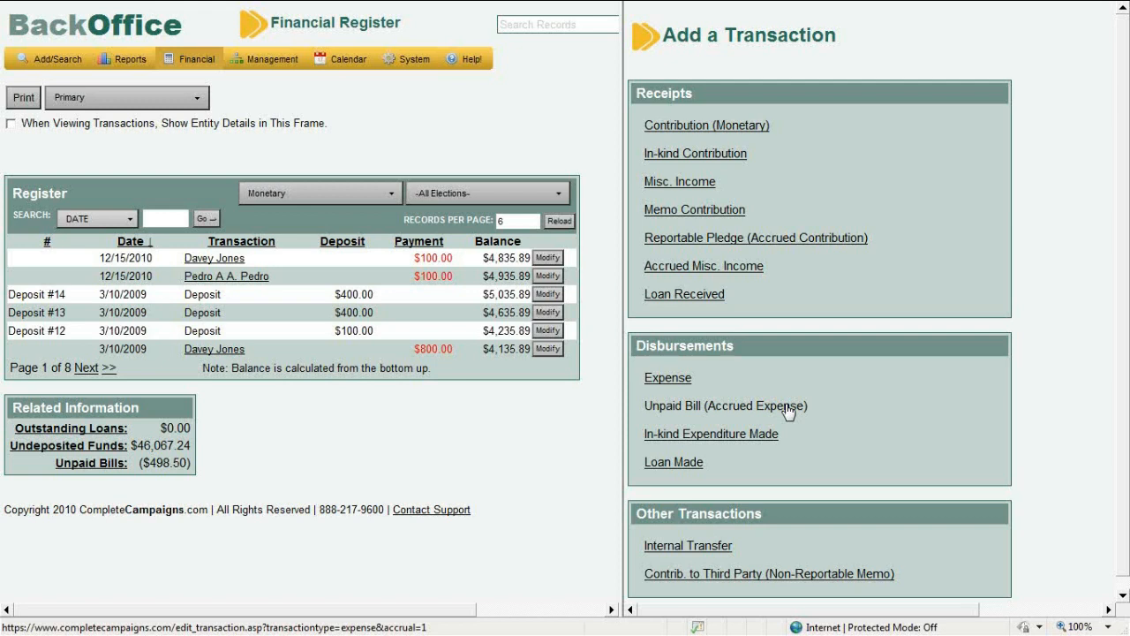
click(788, 409)
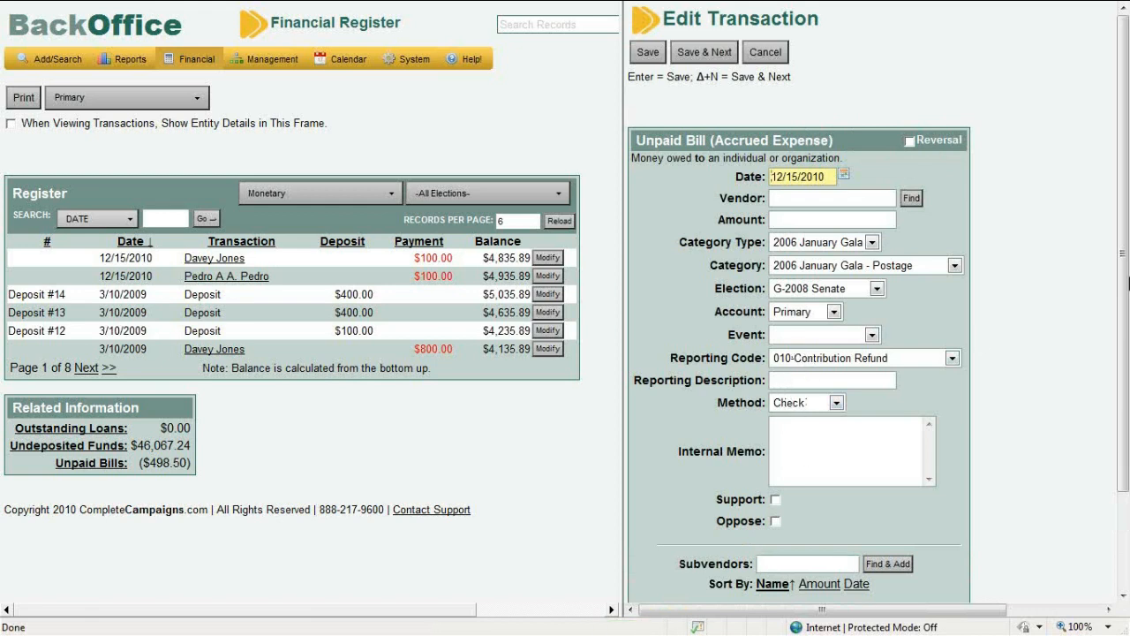
drag(1127, 283, 1128, 340)
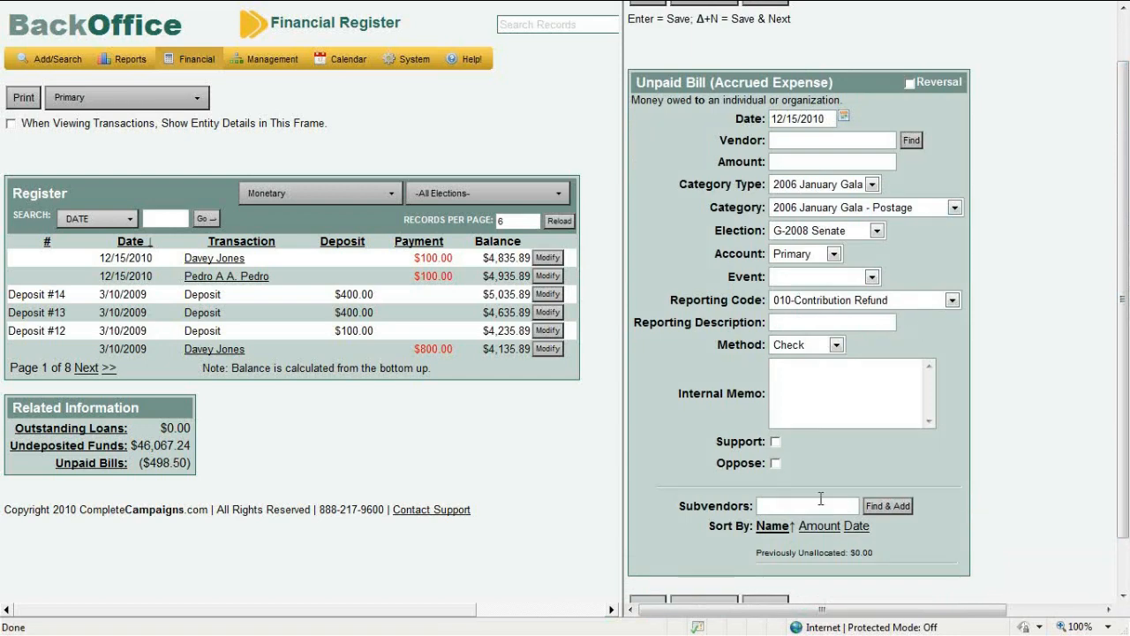
drag(1128, 308, 1128, 210)
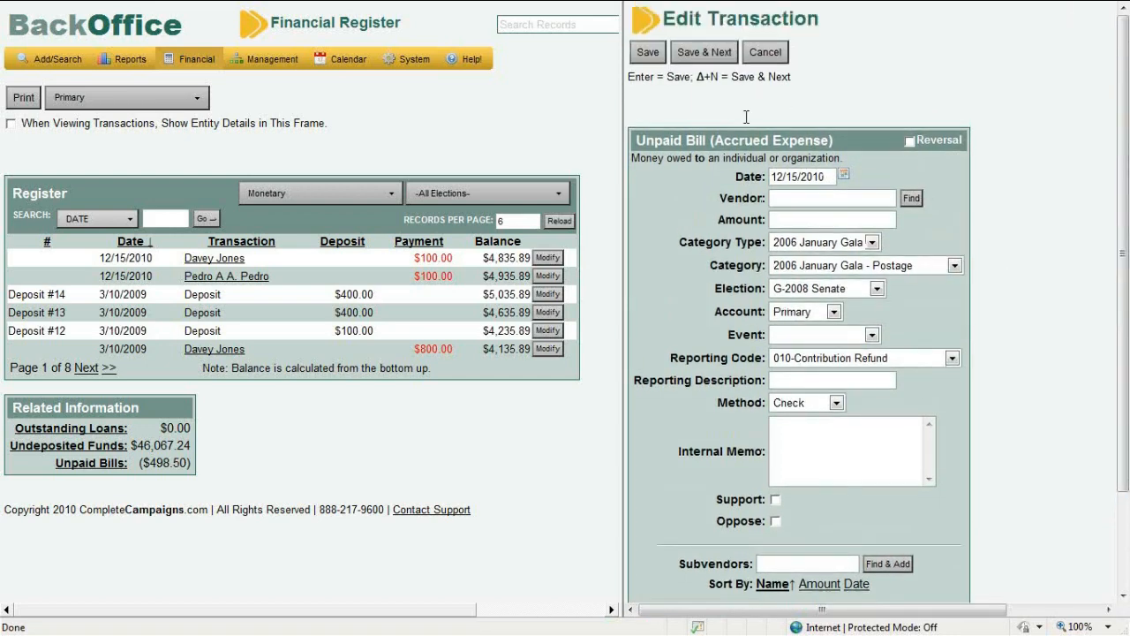
click(765, 52)
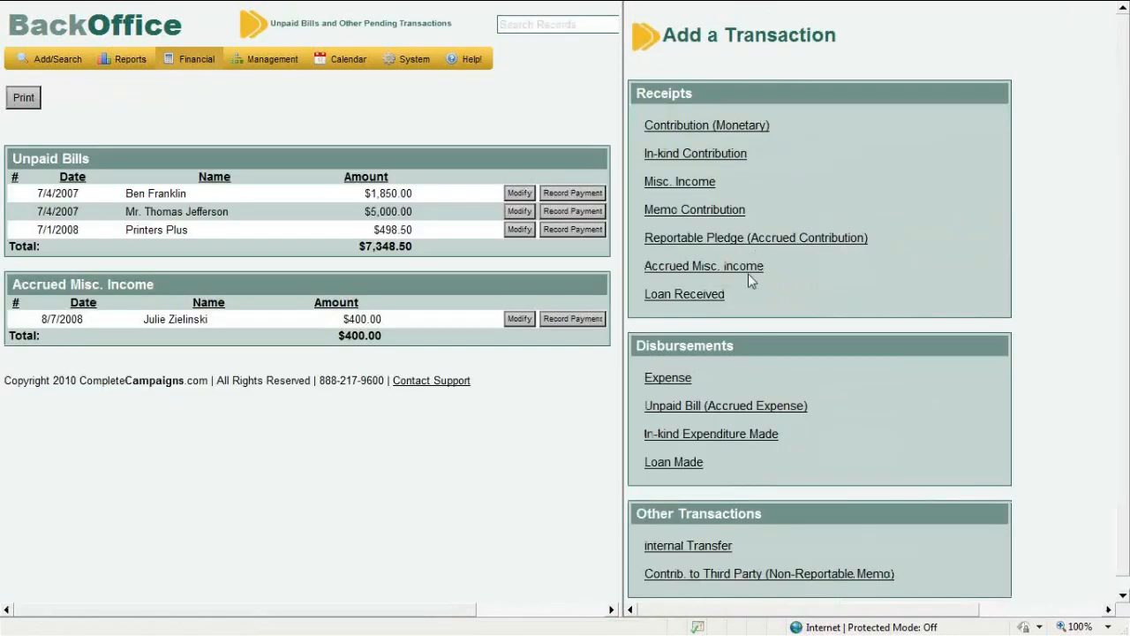
click(761, 444)
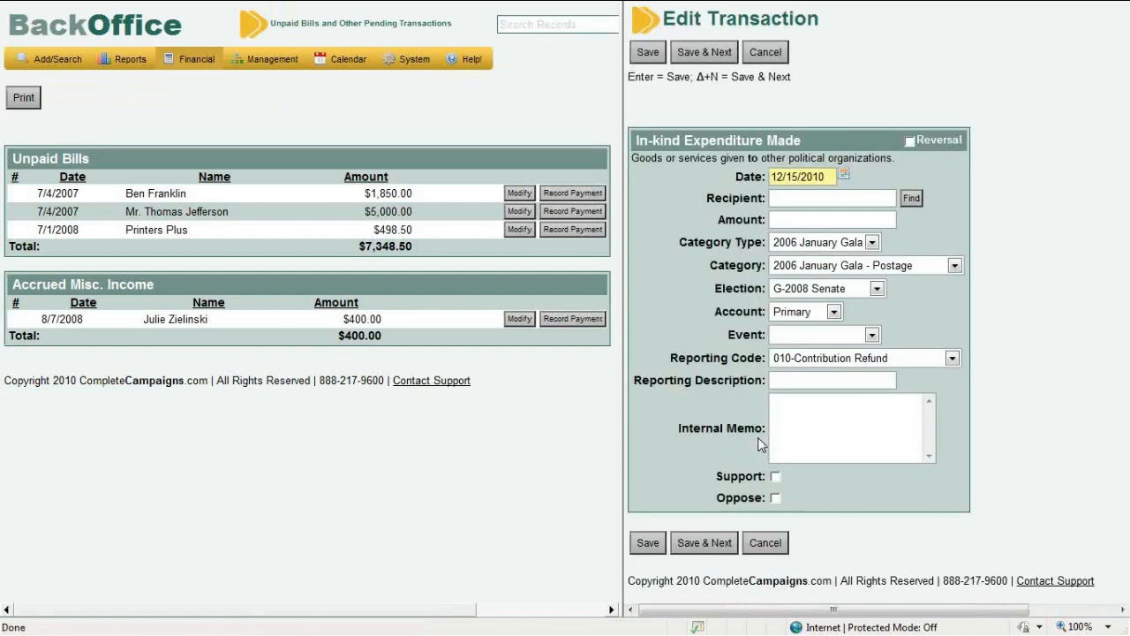
click(751, 57)
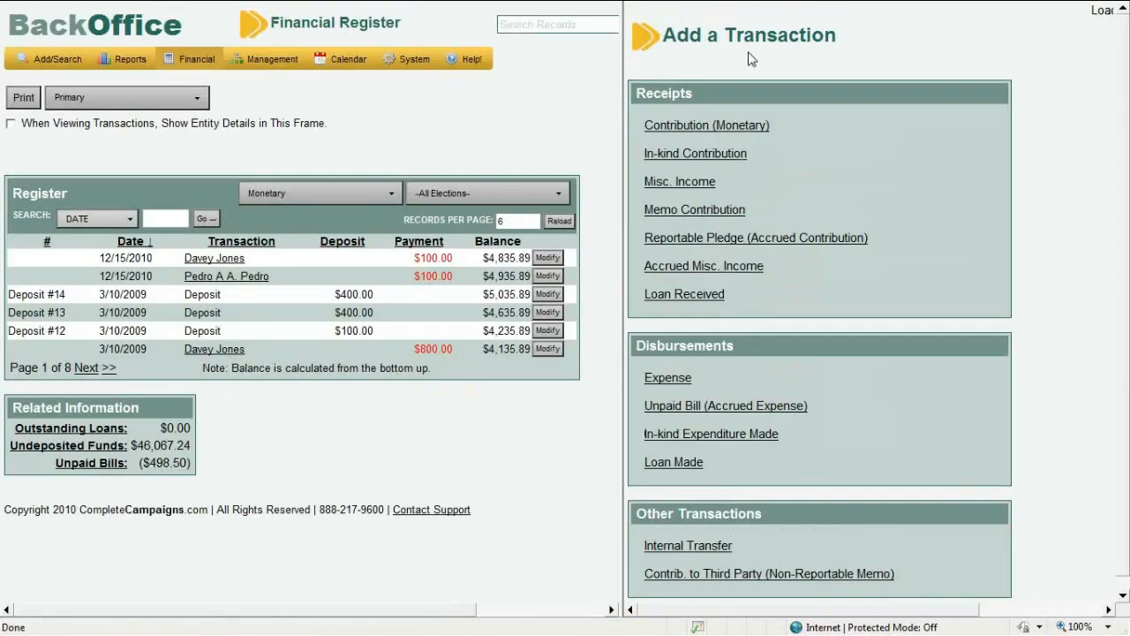
click(685, 463)
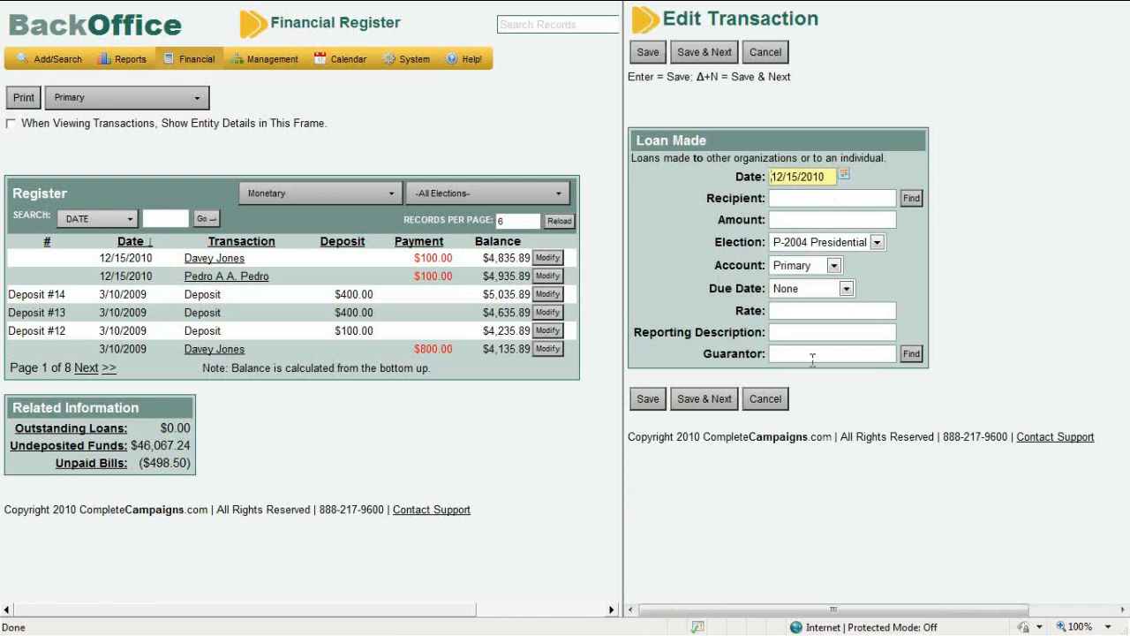
click(781, 402)
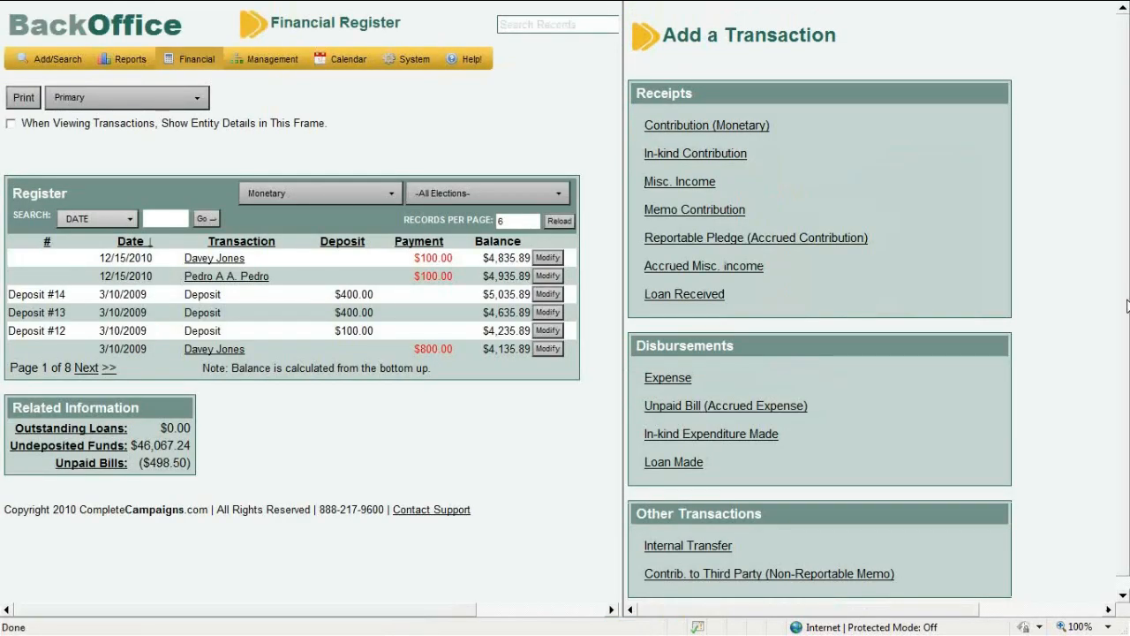
scroll(1127, 432, down, 1)
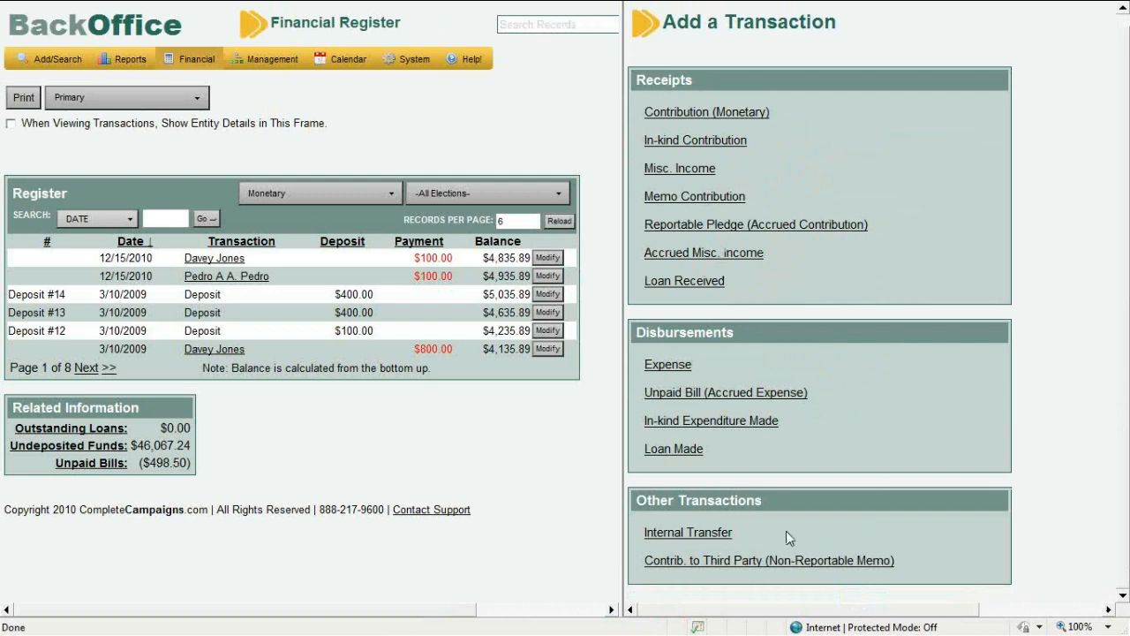
Start an Internal Transfer from the Secondary account to Primary
click(716, 540)
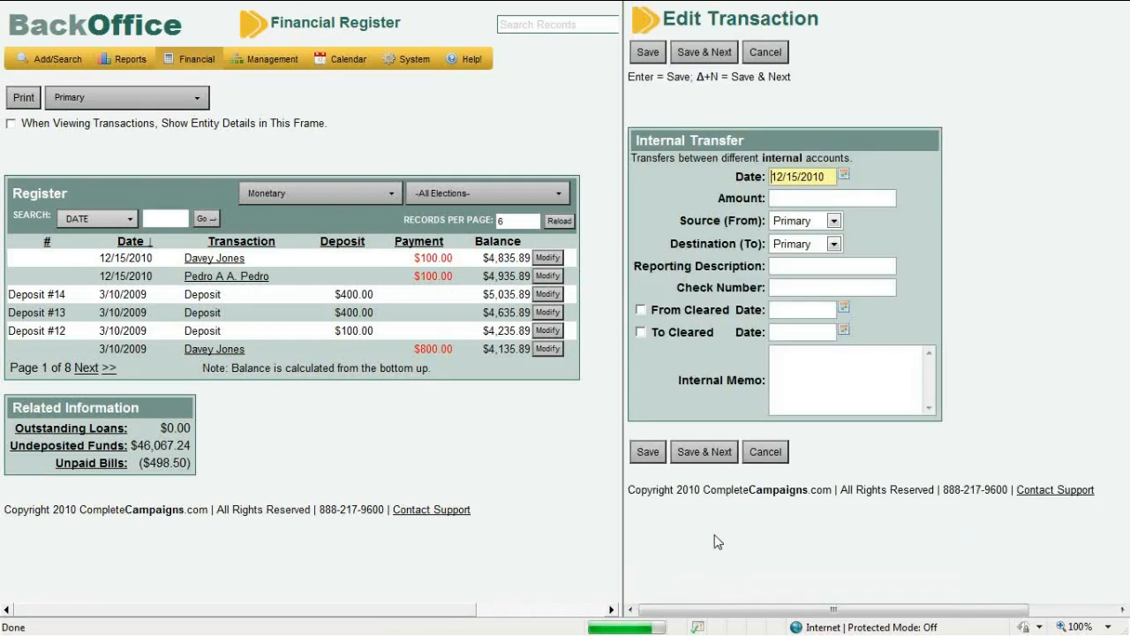
click(811, 221)
click(811, 248)
click(811, 252)
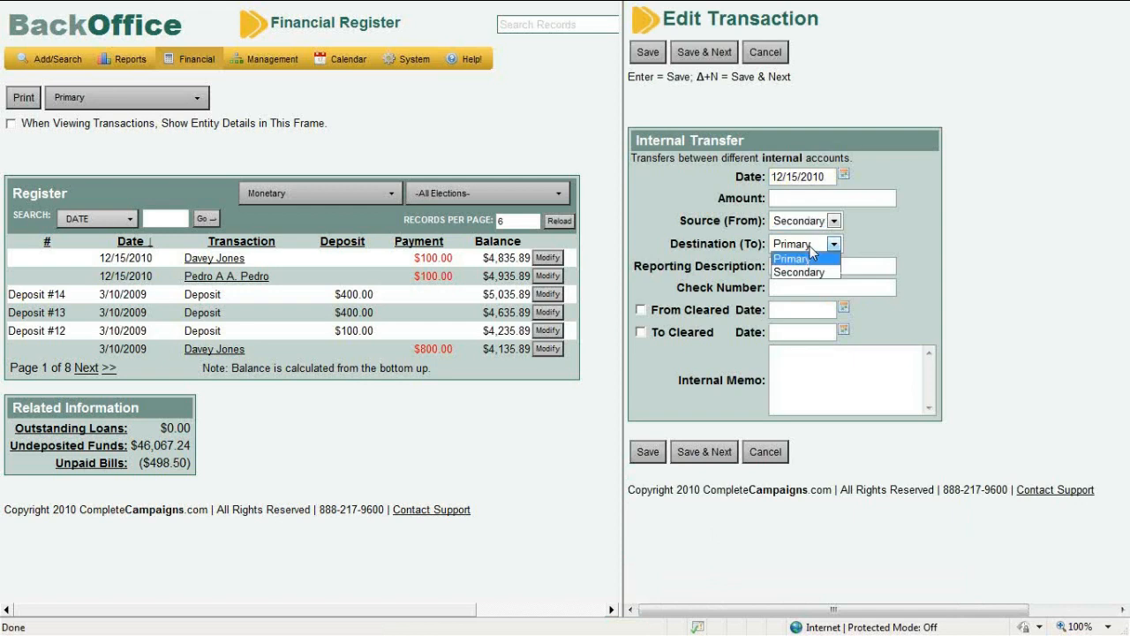
click(810, 250)
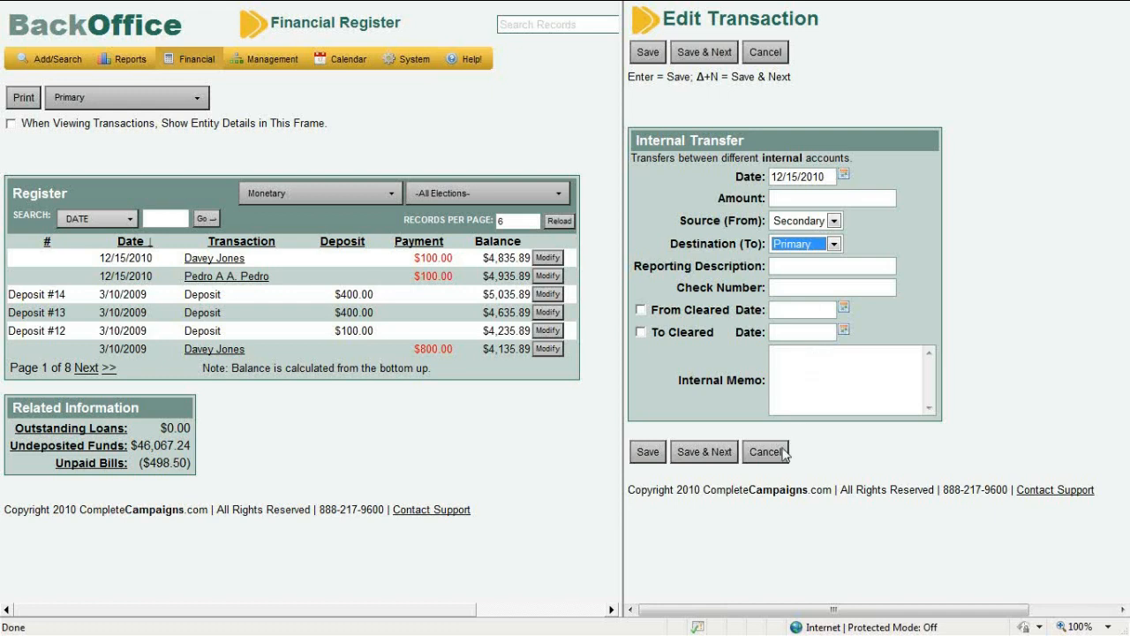
Discard the trial transfer and open a Contrib. to Third Party (Non-Reportable Memo) form
drag(729, 309, 666, 313)
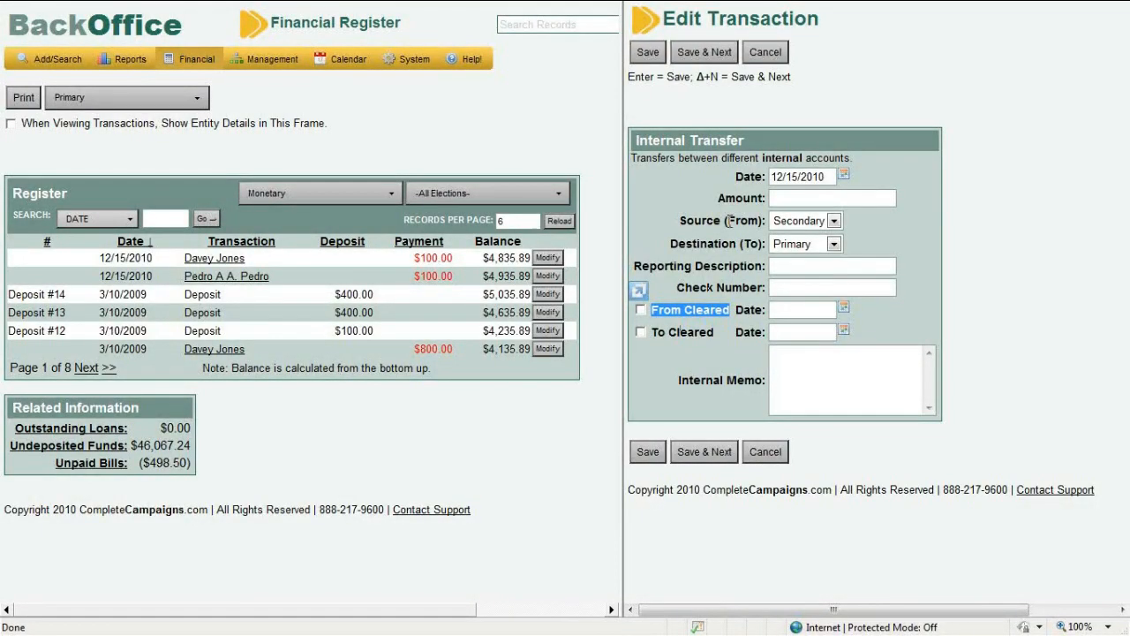
drag(729, 221, 758, 223)
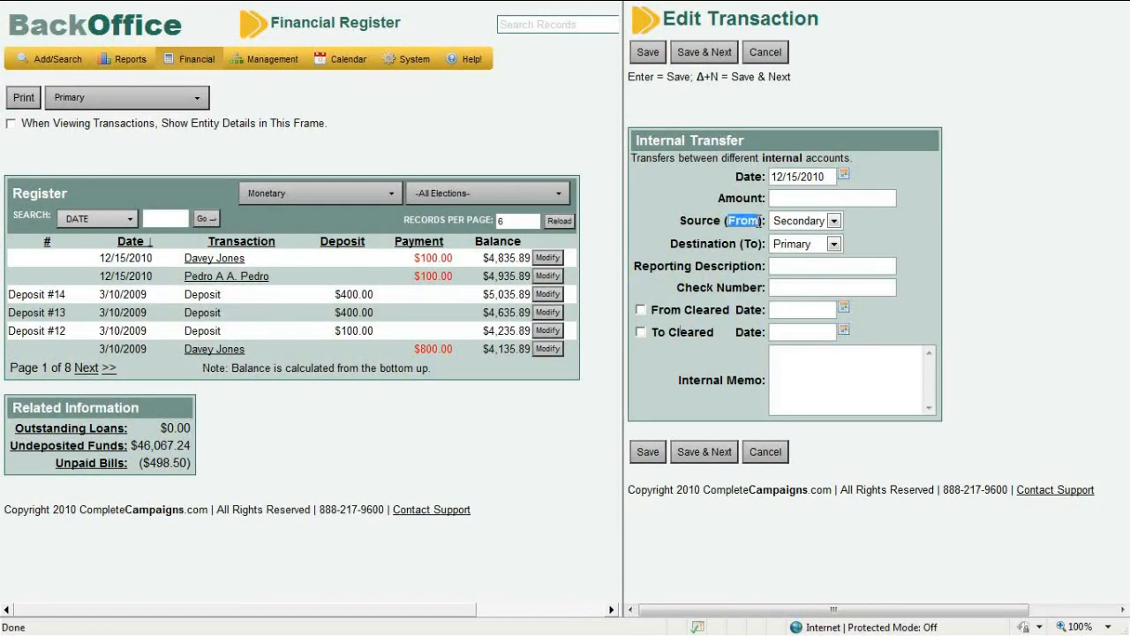
double_click(720, 244)
drag(720, 243, 755, 251)
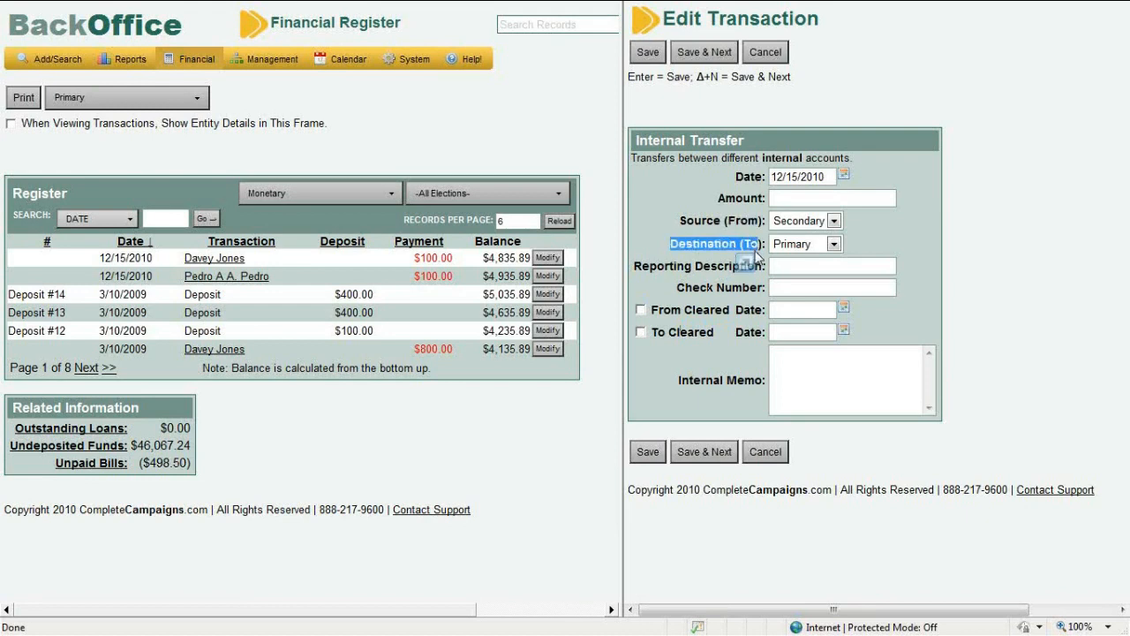
click(719, 248)
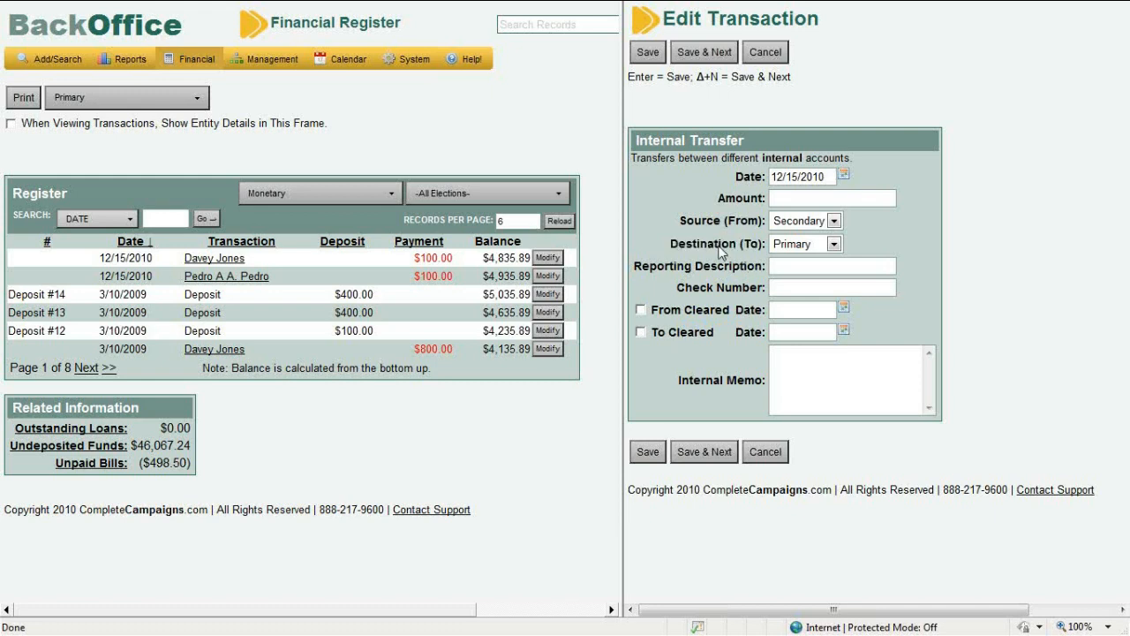
double_click(655, 309)
drag(655, 309, 715, 333)
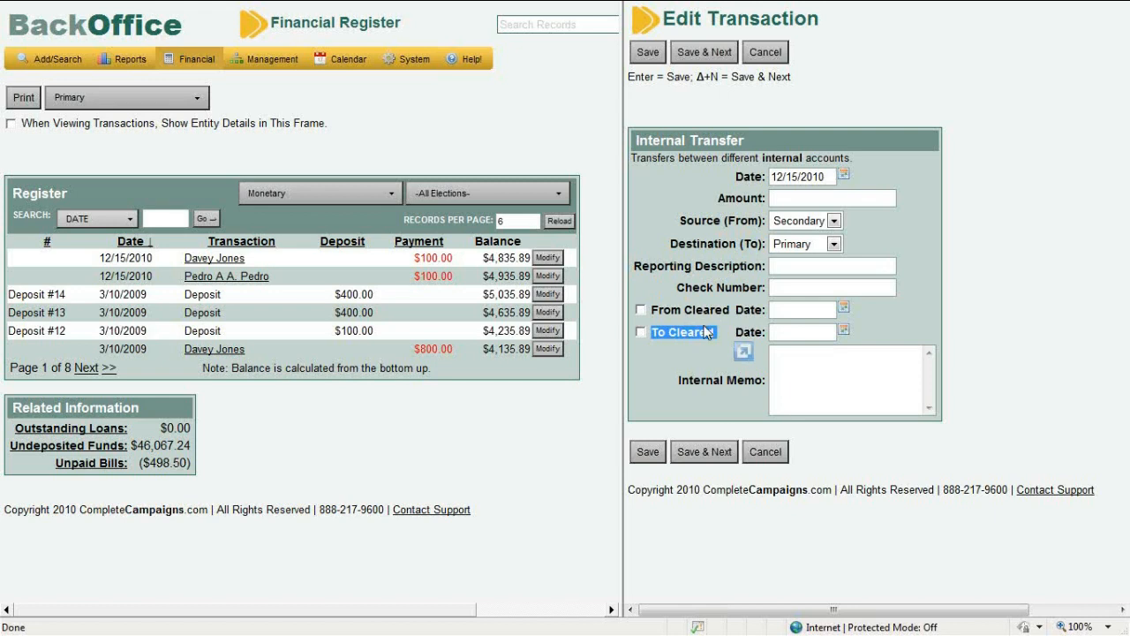
click(772, 452)
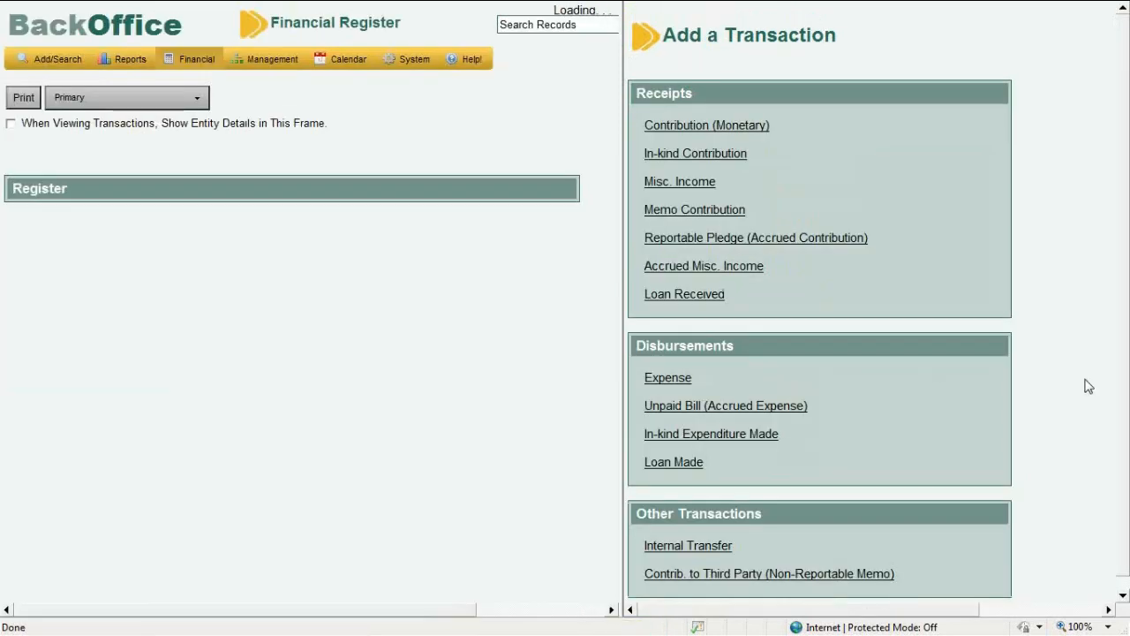
click(799, 579)
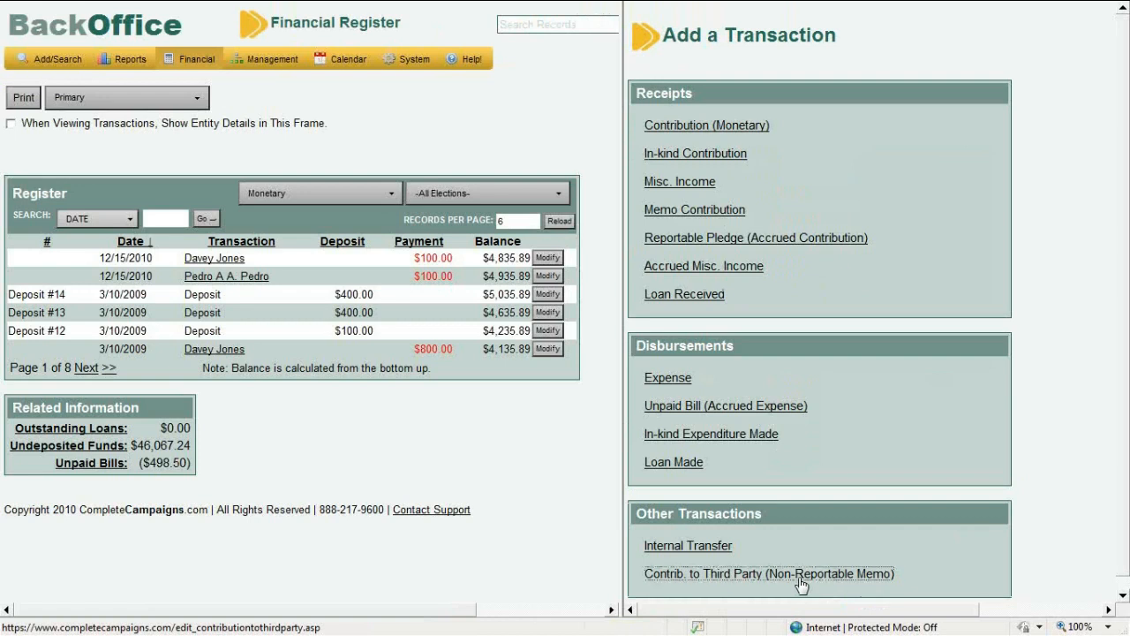
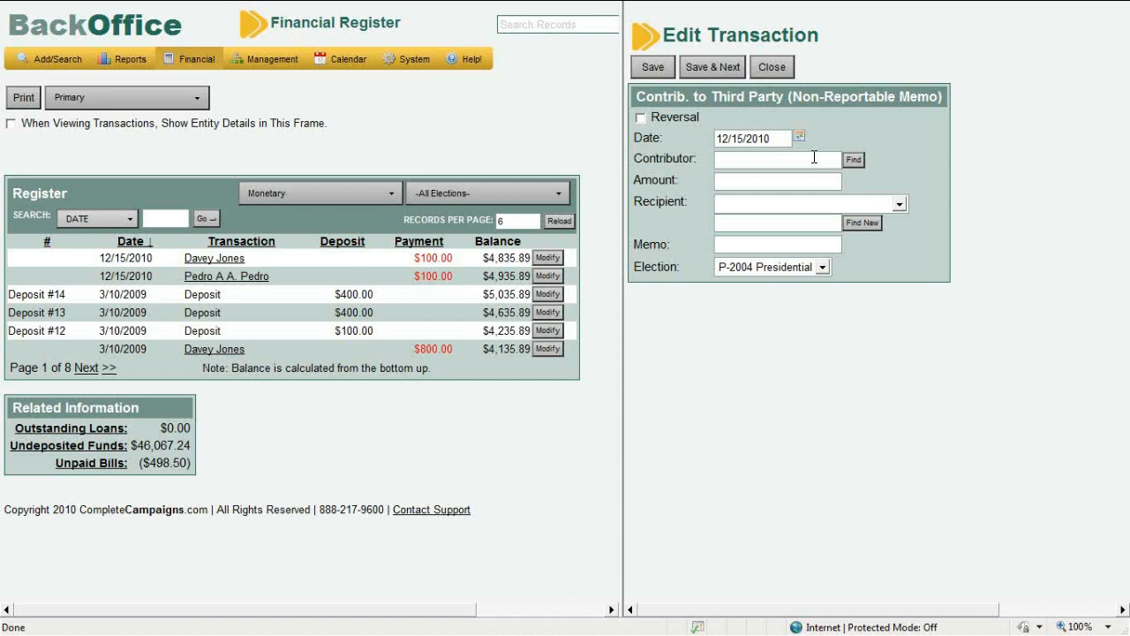
Leave the third-party contribution's Contributor and Recipient empty and close the form unsaved
click(814, 157)
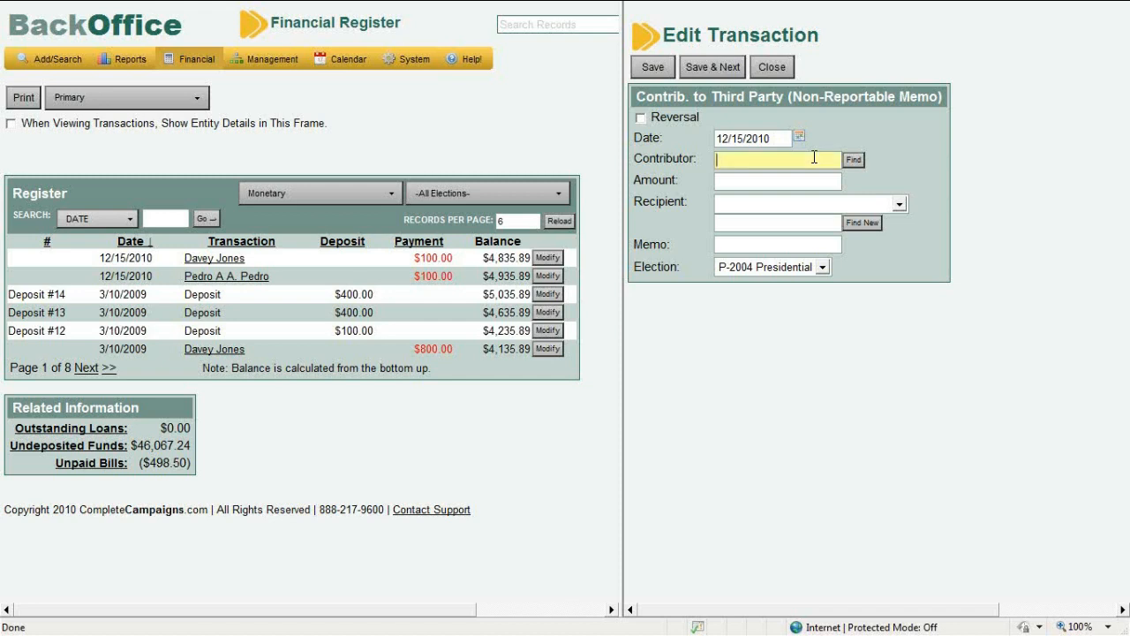
click(806, 205)
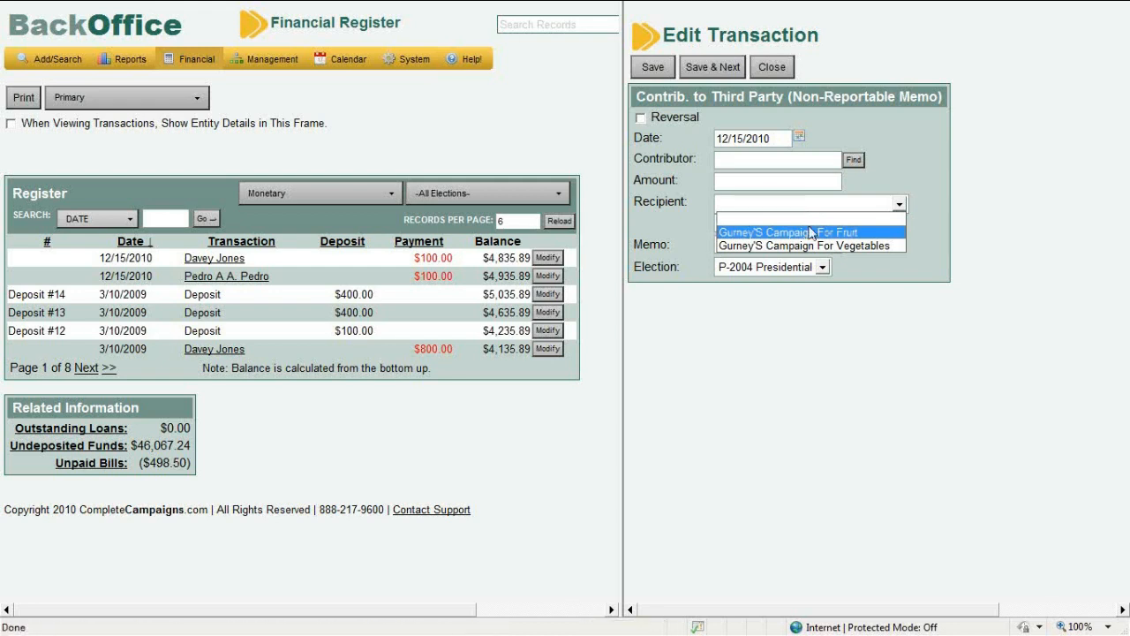
click(913, 172)
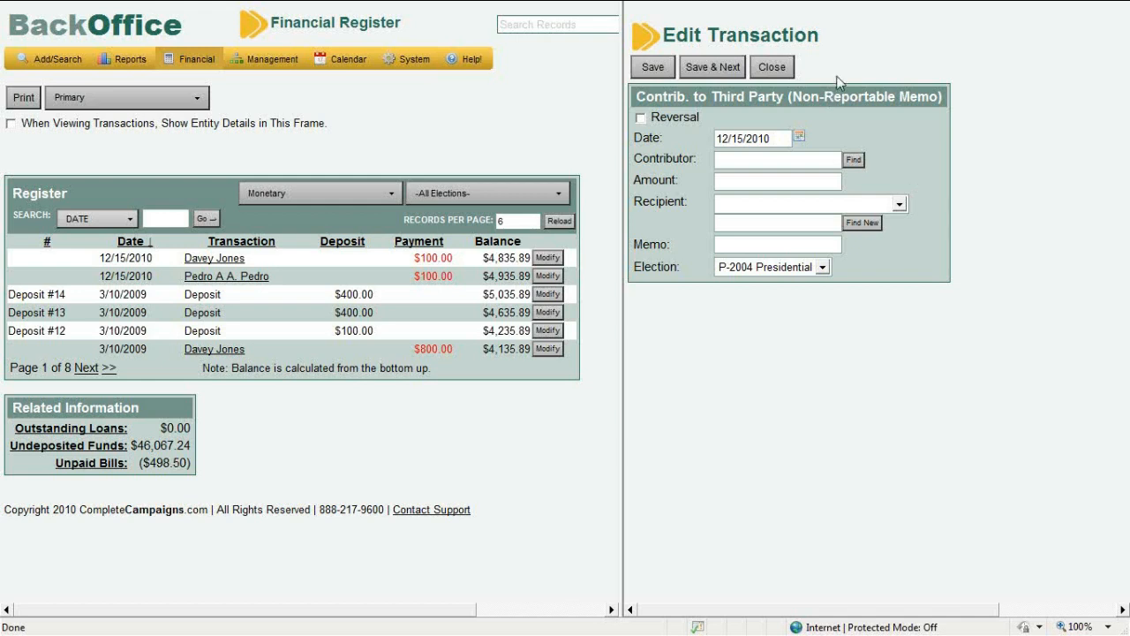
click(785, 66)
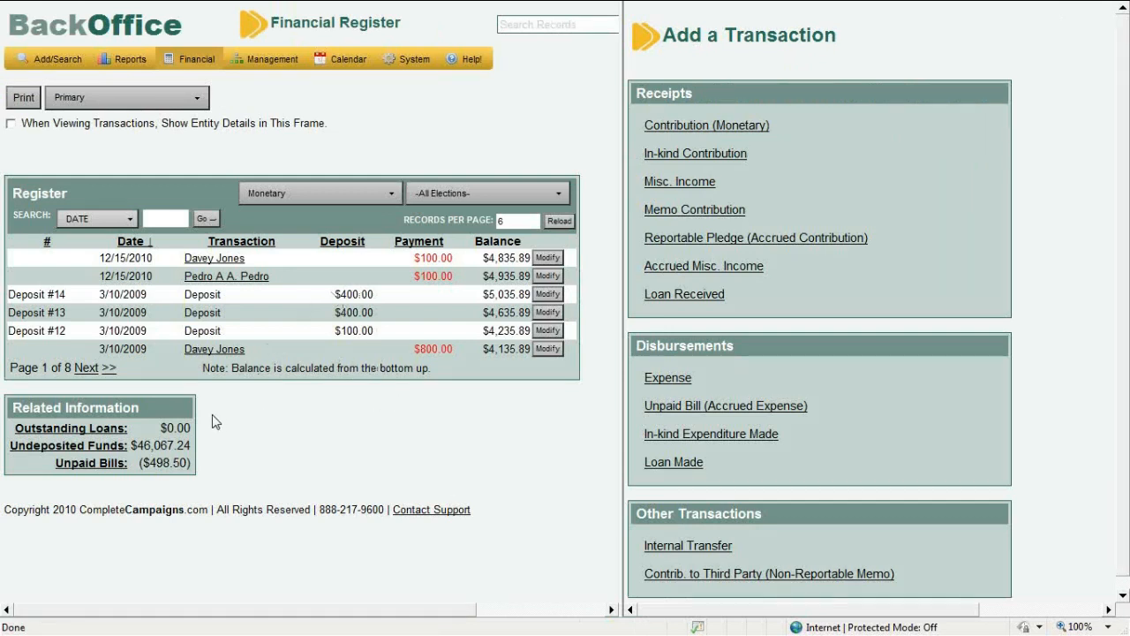
Bring up Undeposited Funds and clear every item from Deposit Batch #15
click(128, 446)
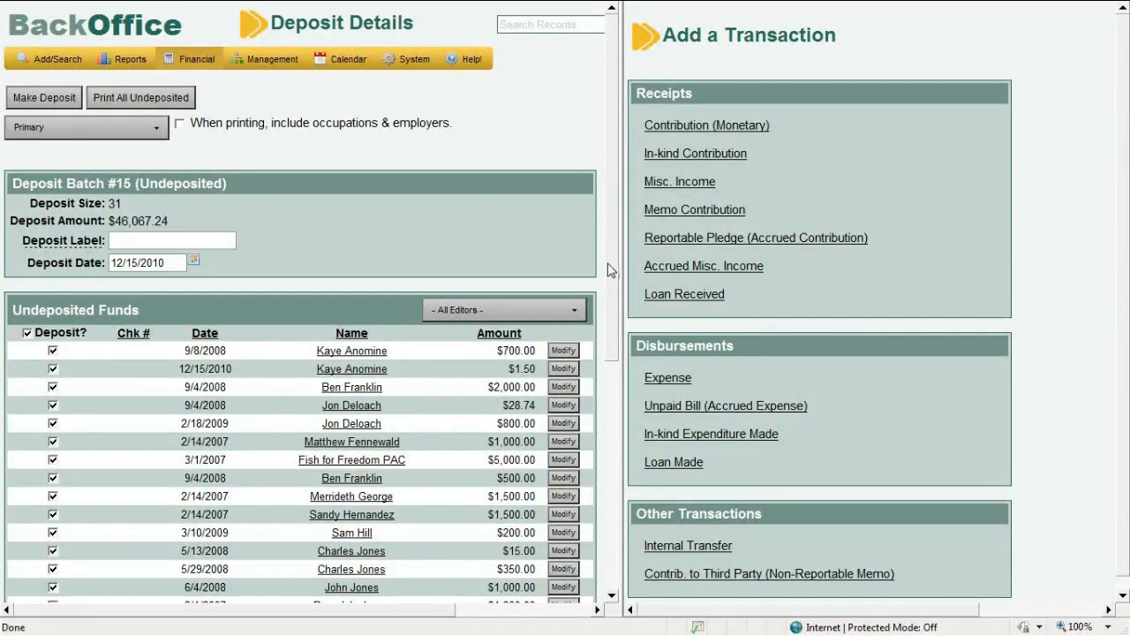
drag(611, 269, 615, 318)
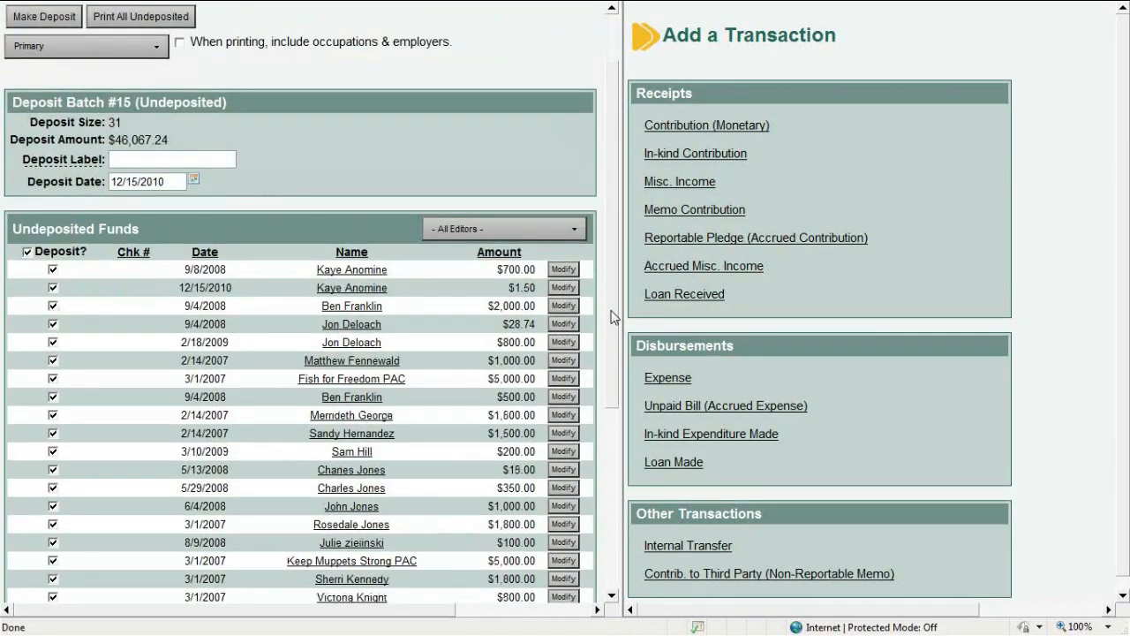
click(26, 251)
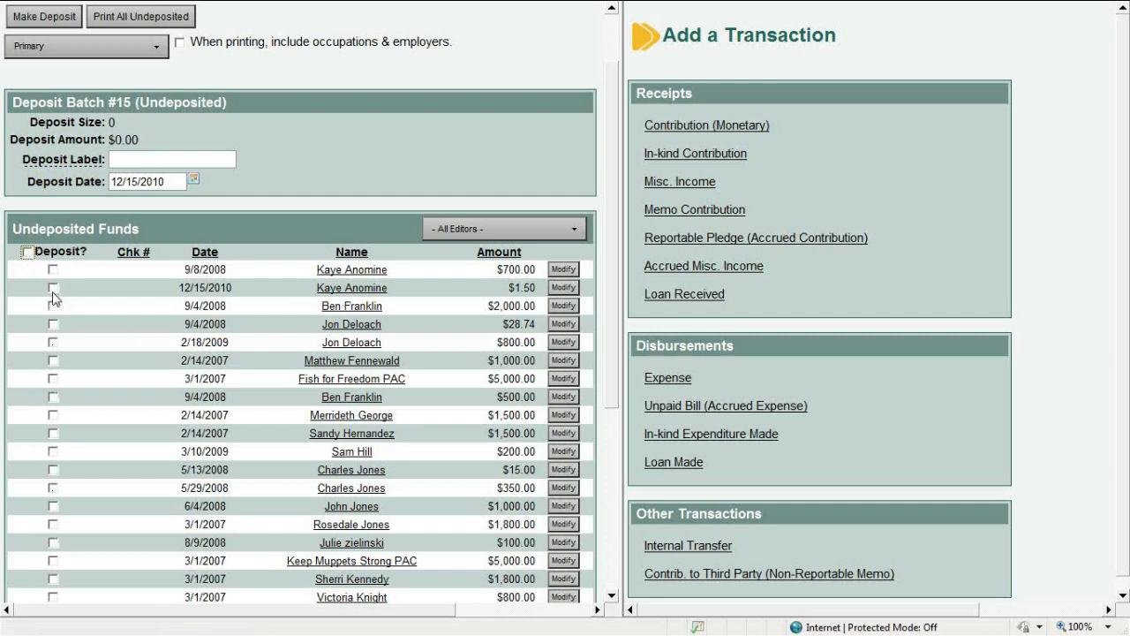
click(26, 251)
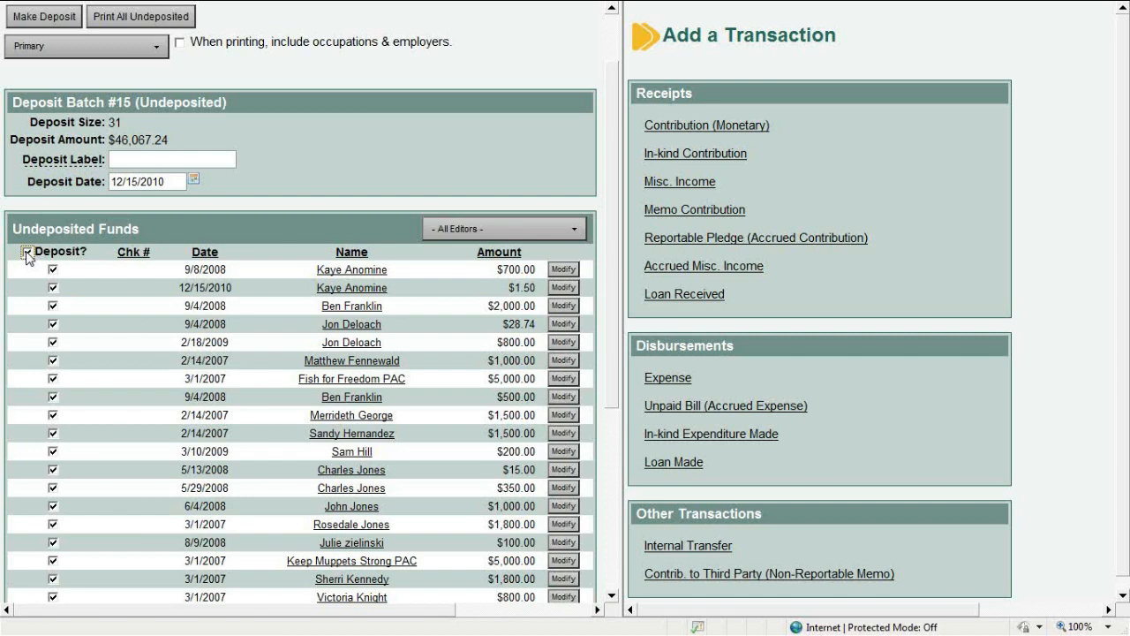
click(27, 252)
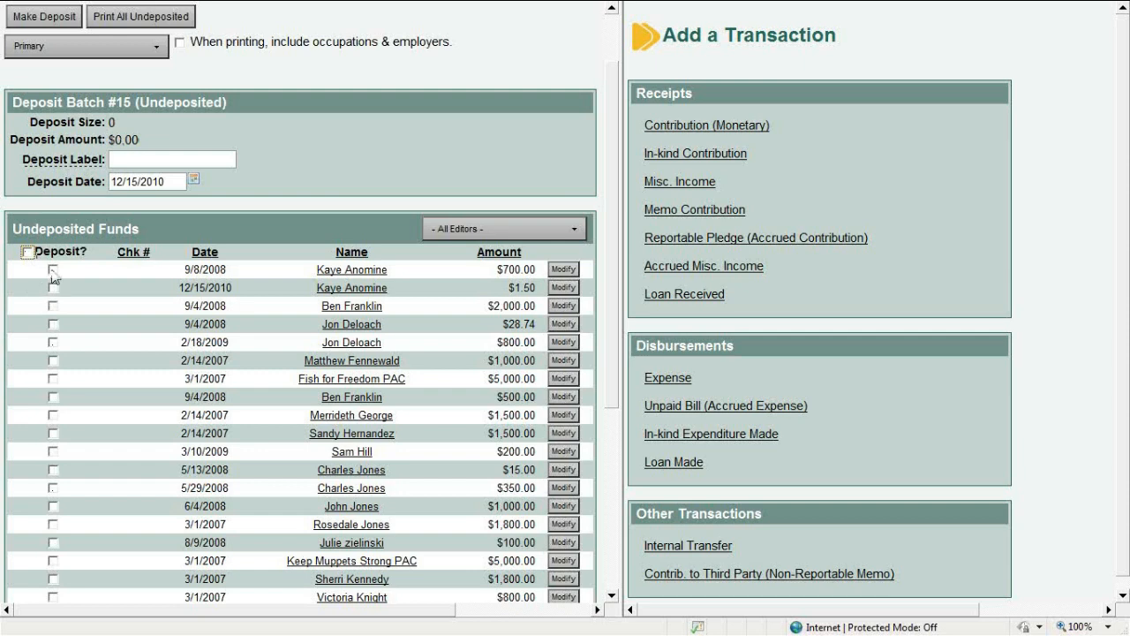
Tick the $700.00, $1.50, $2,000.00 and $28.74 contributions, totalling $2,730.24
click(53, 269)
click(52, 288)
click(53, 305)
click(53, 324)
drag(613, 368, 628, 550)
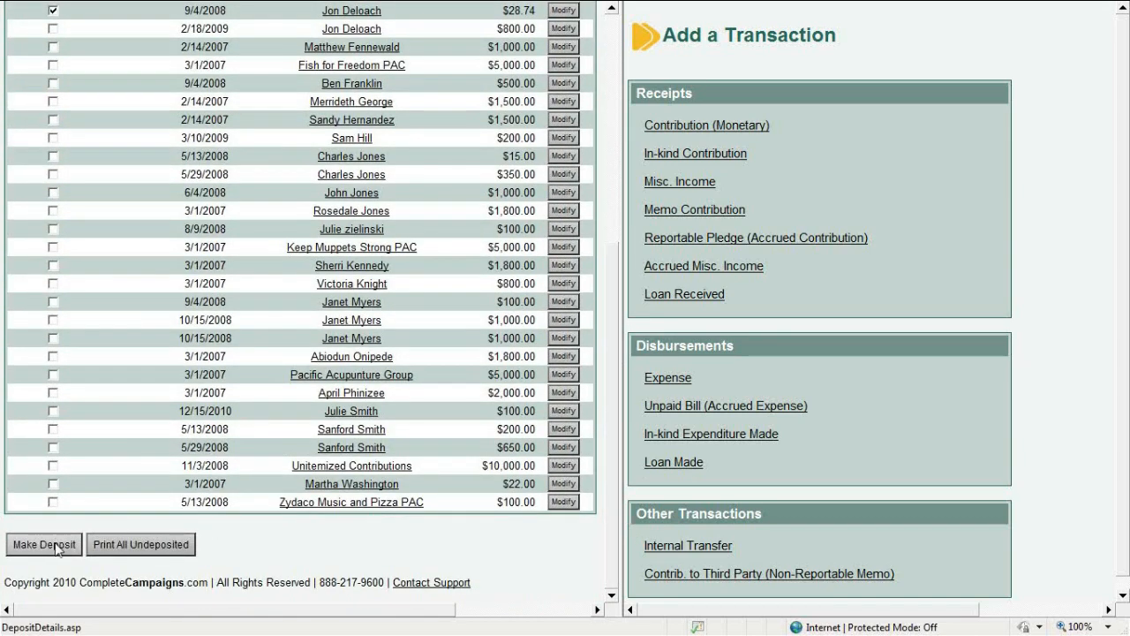
Make the deposit and save it with deposit label 12345678A
click(55, 545)
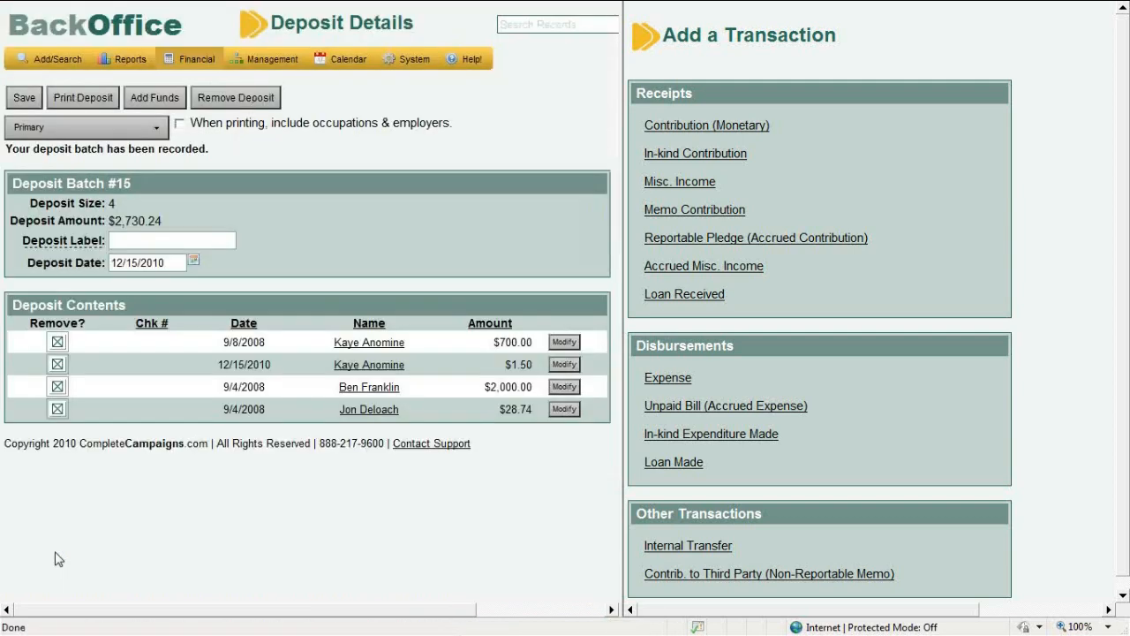
click(151, 237)
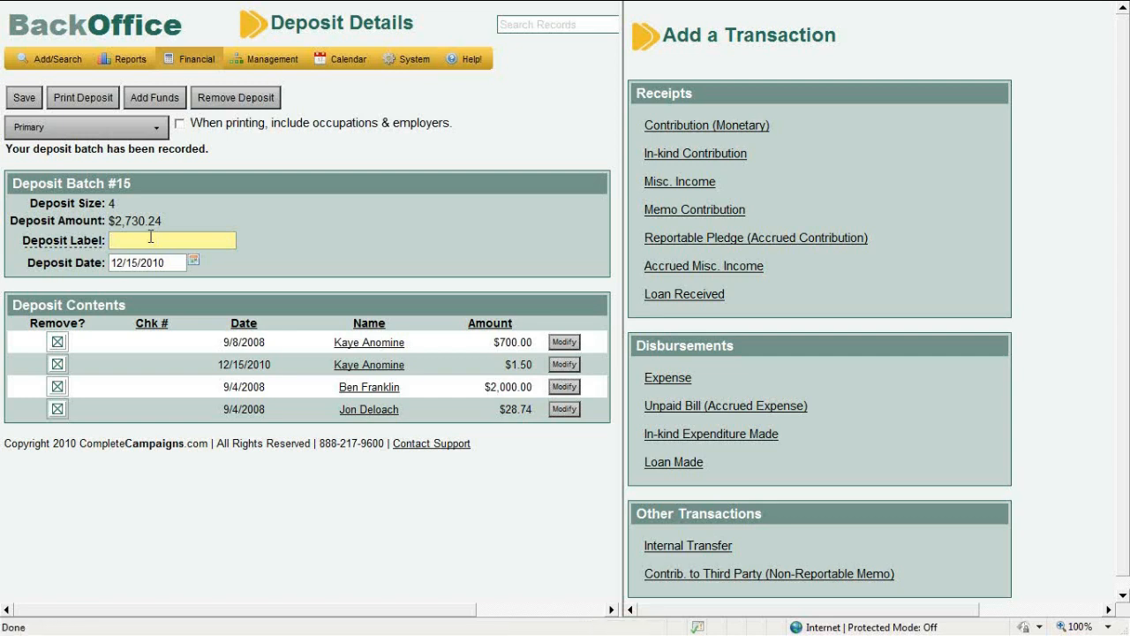
text(12345678A)
click(33, 102)
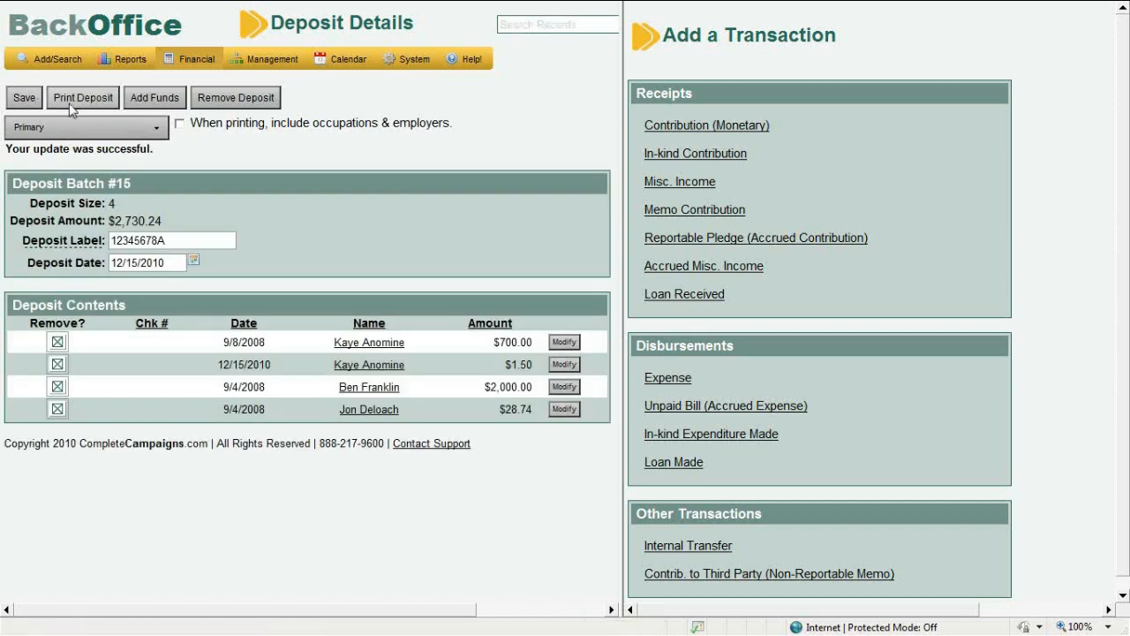
mouse_move(183, 67)
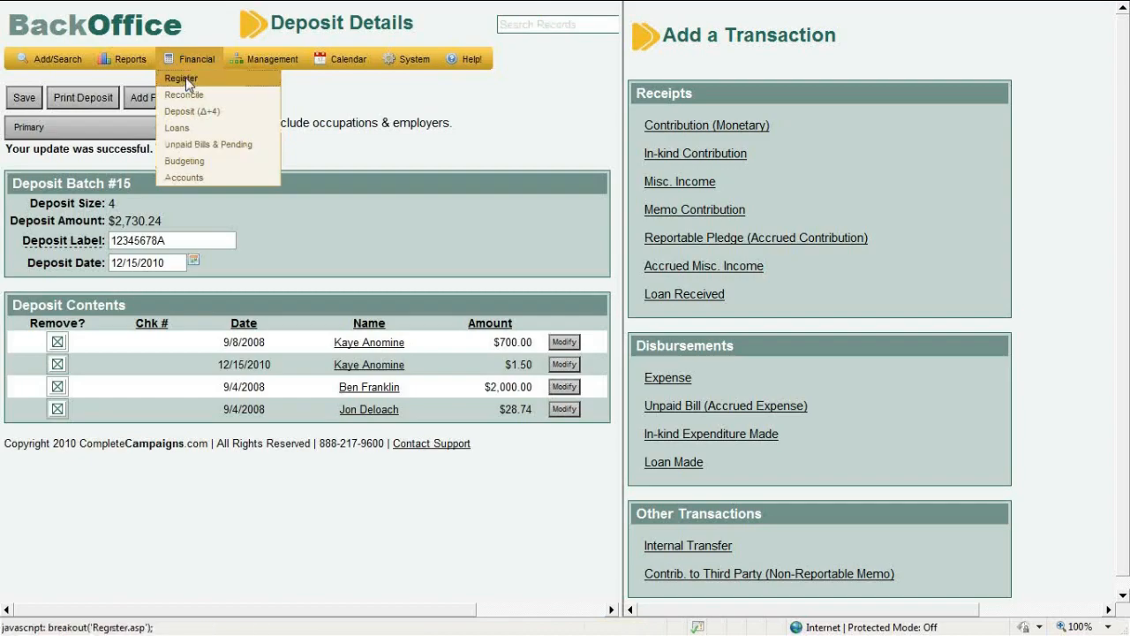
click(183, 82)
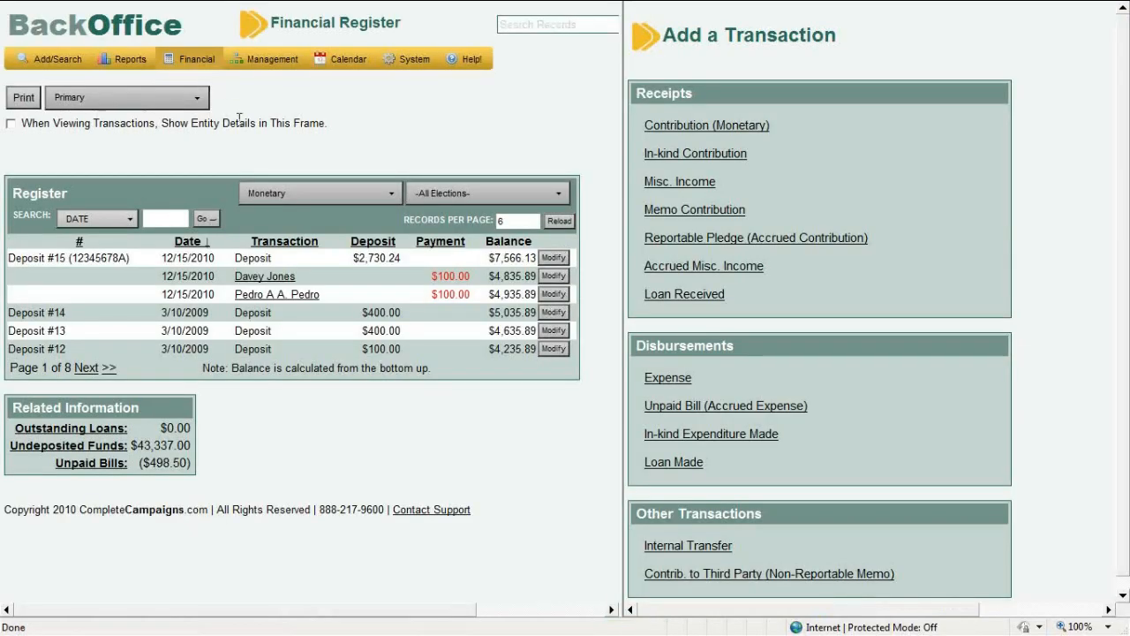
click(554, 258)
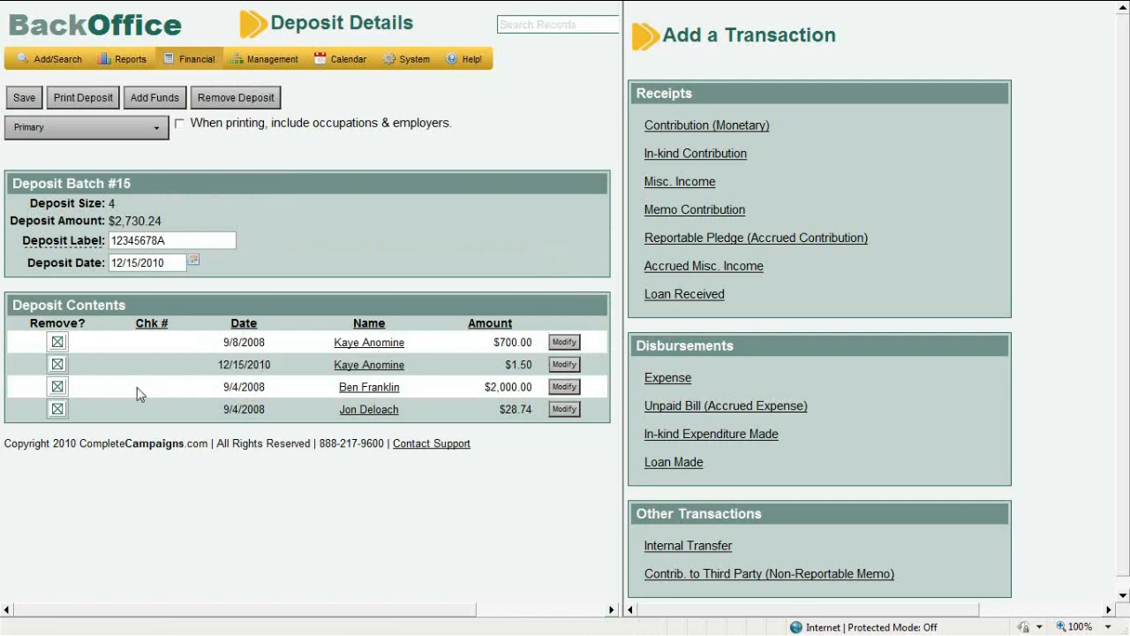
Remove the $1.50 contribution from Deposit #15 and list undeposited funds for adding
click(57, 366)
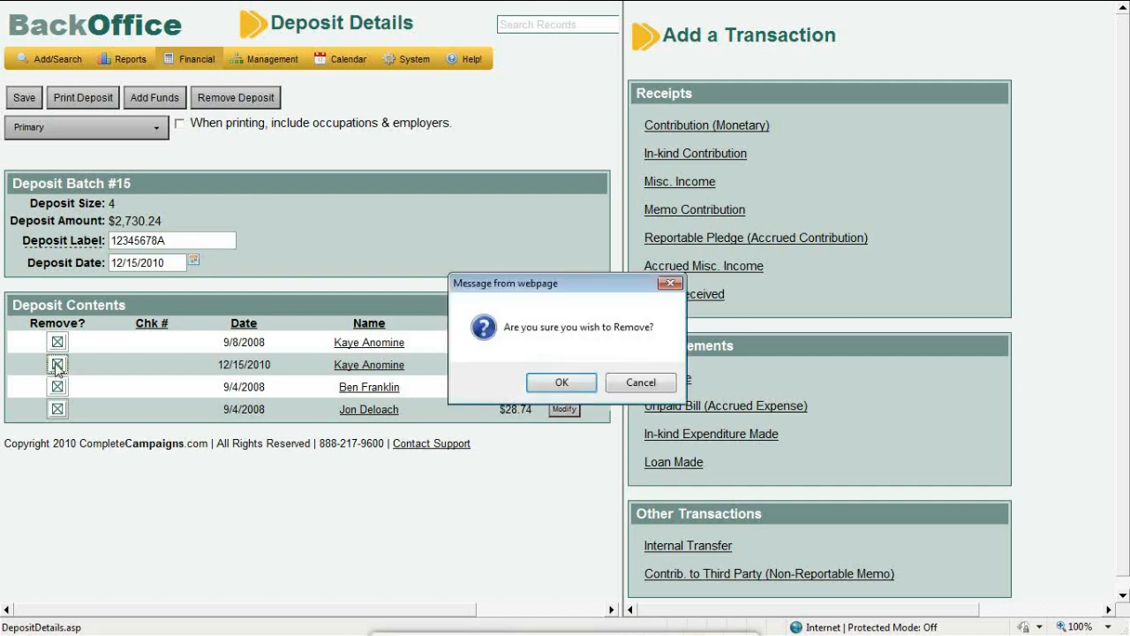
click(562, 382)
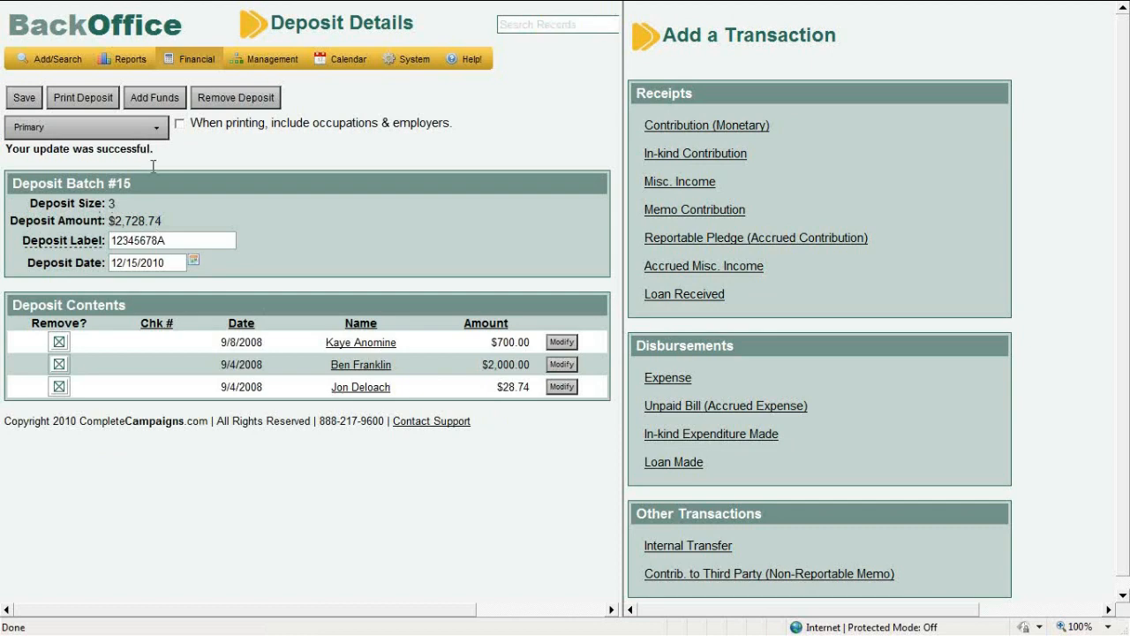
click(173, 108)
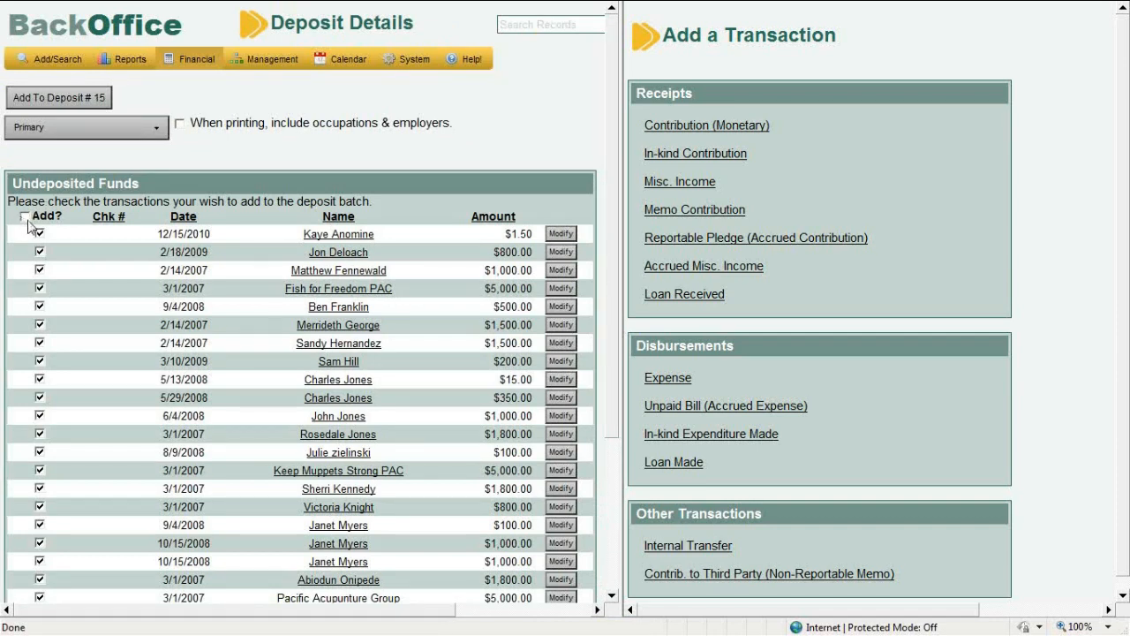
Add only the 5/29/2008 $350.00 contribution to Deposit #15, totalling $3,078.74
click(24, 218)
click(25, 218)
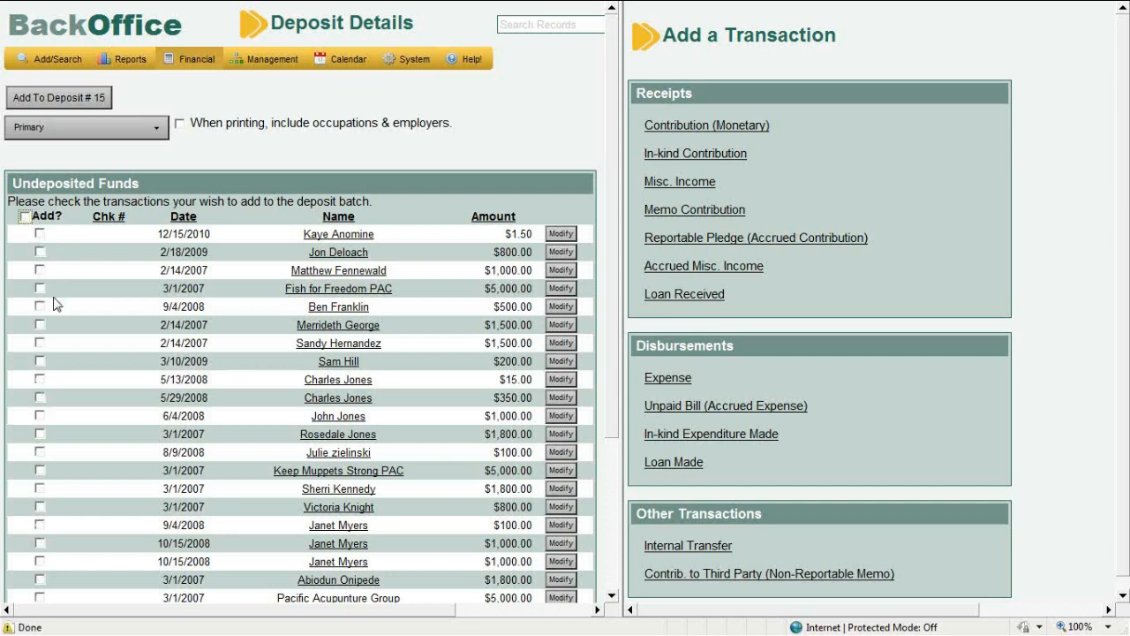
click(39, 398)
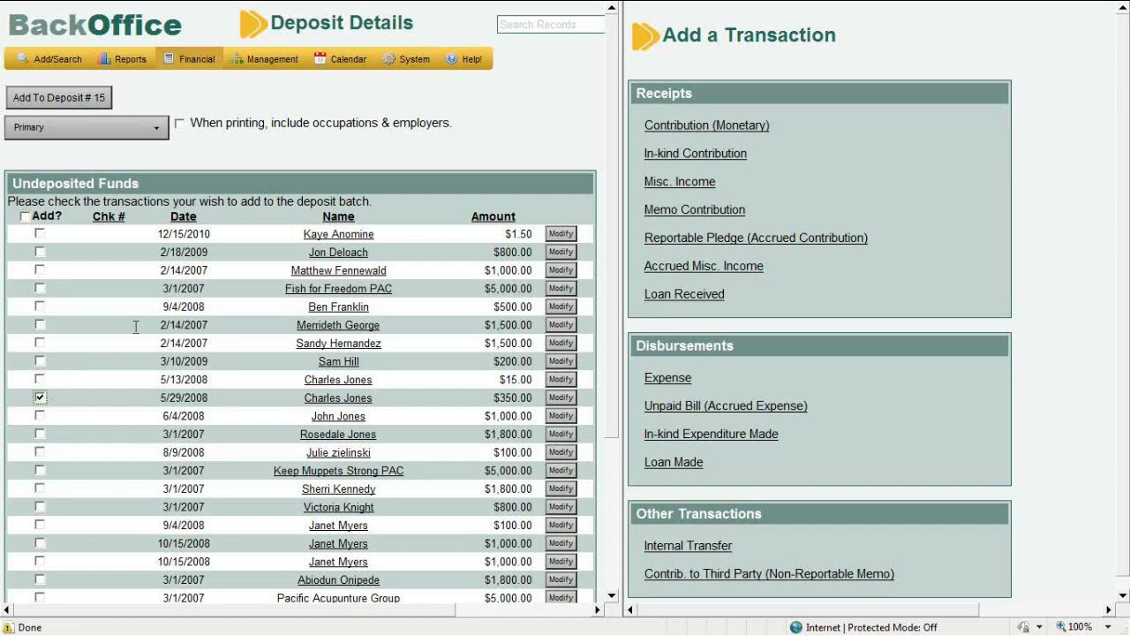
click(42, 98)
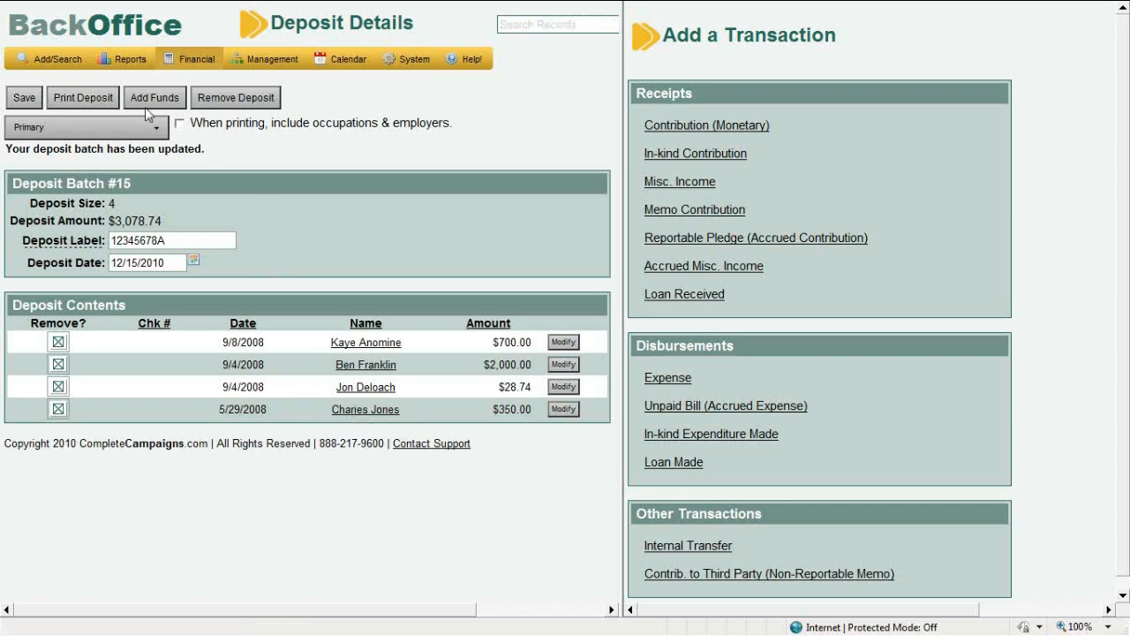
mouse_move(191, 59)
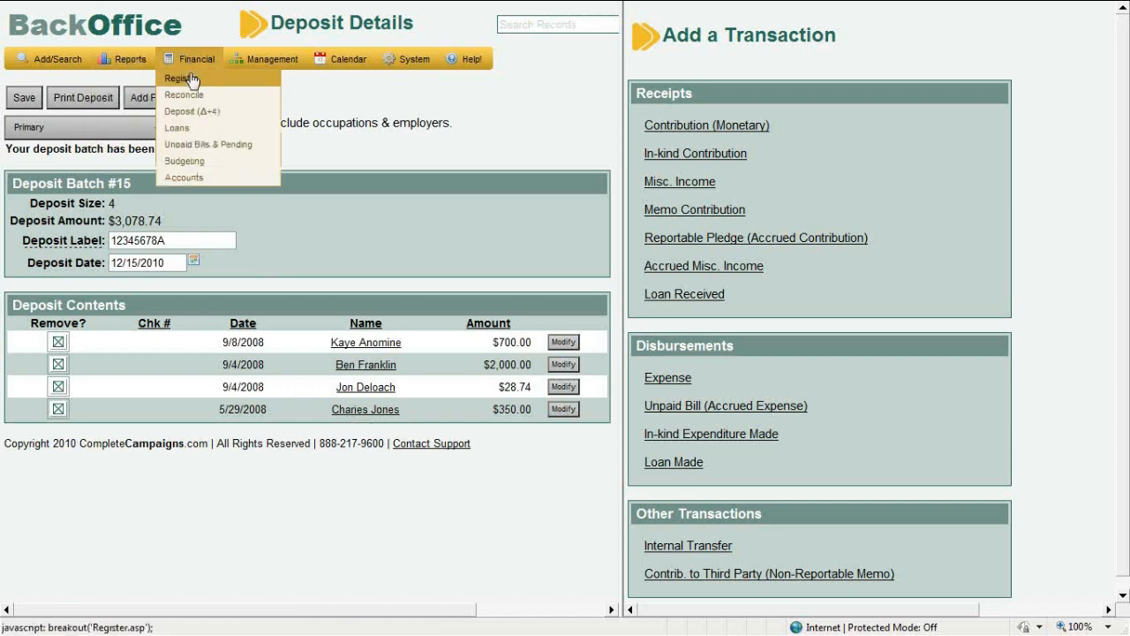
Open the Financial Register and highlight Deposit #15's label 12345678A and $3,078.74 amount
click(191, 79)
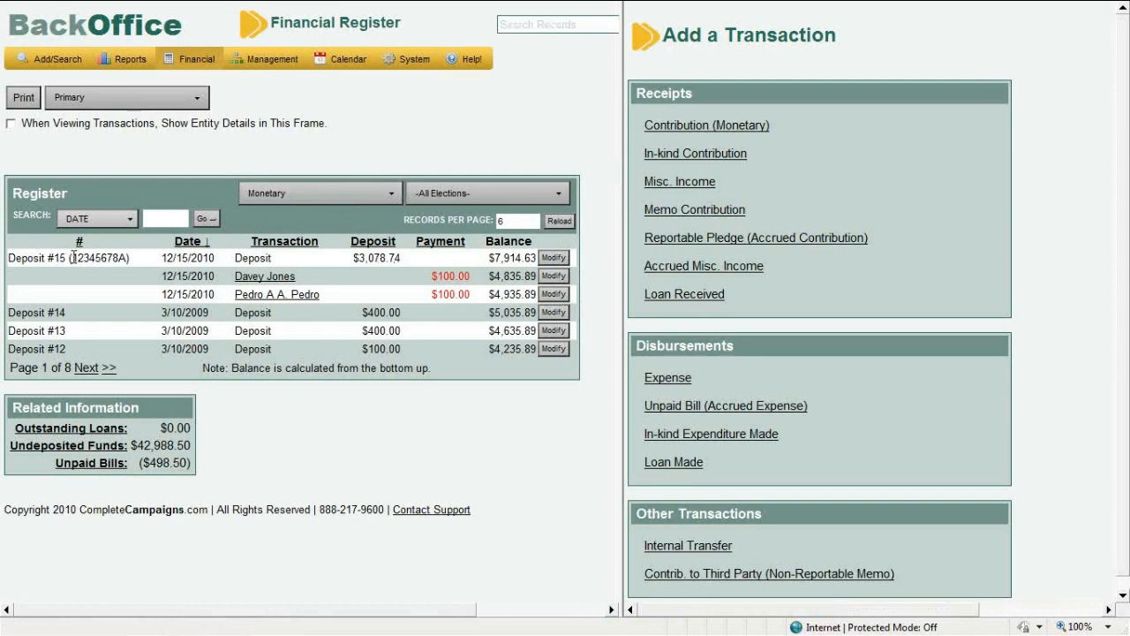
drag(73, 257, 129, 257)
click(129, 258)
drag(402, 257, 354, 254)
click(376, 294)
click(97, 107)
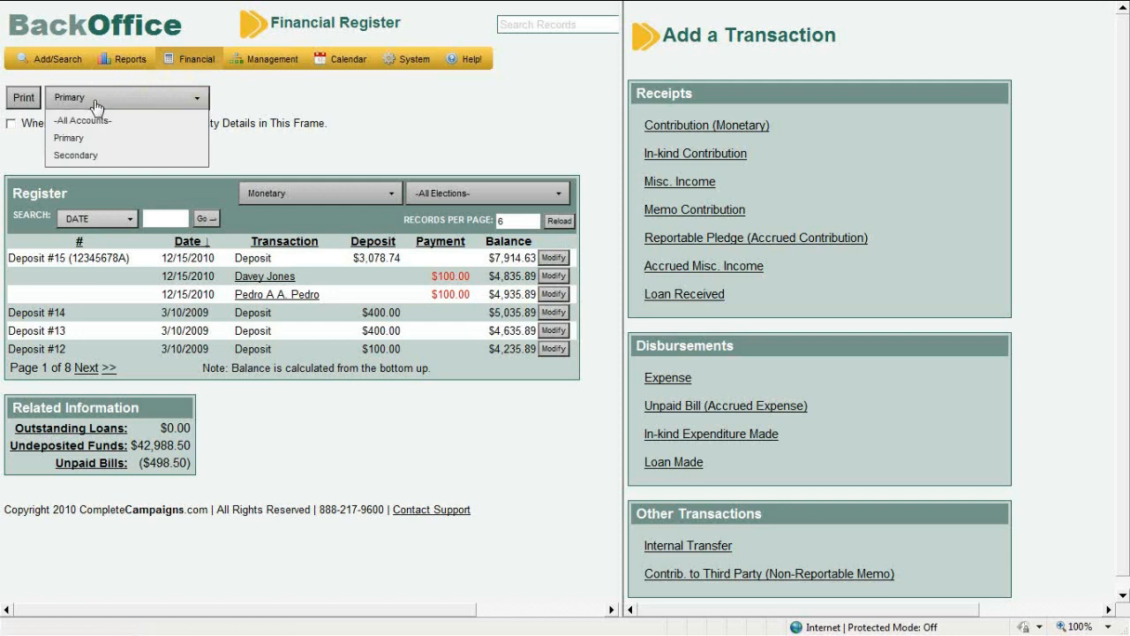
Switch the register from the Secondary account to -All Accounts-
click(113, 162)
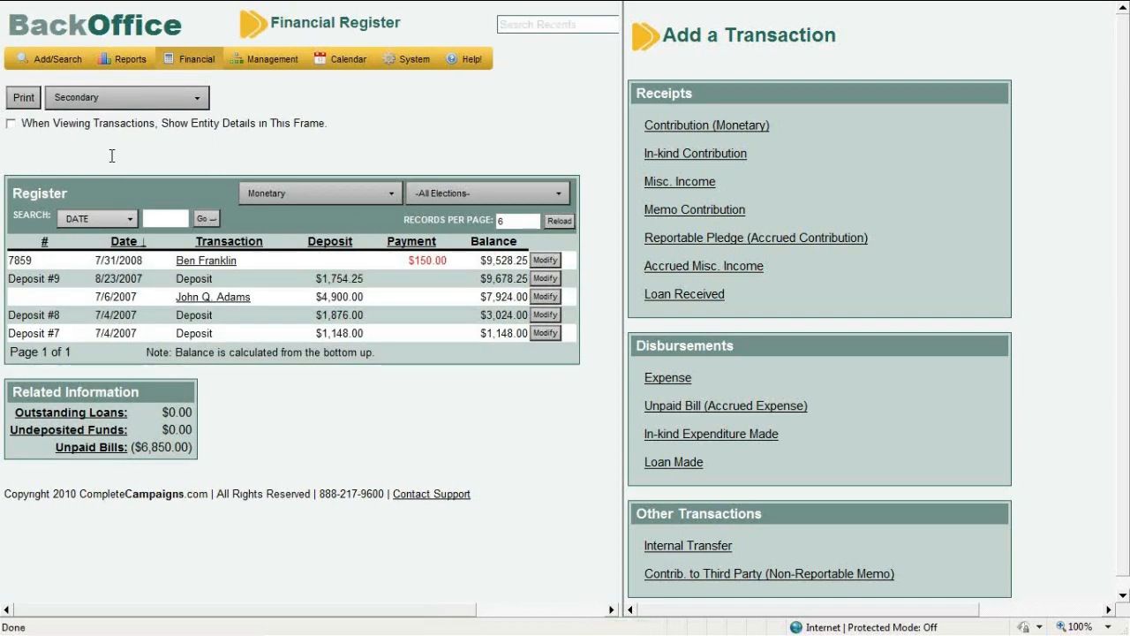
click(106, 99)
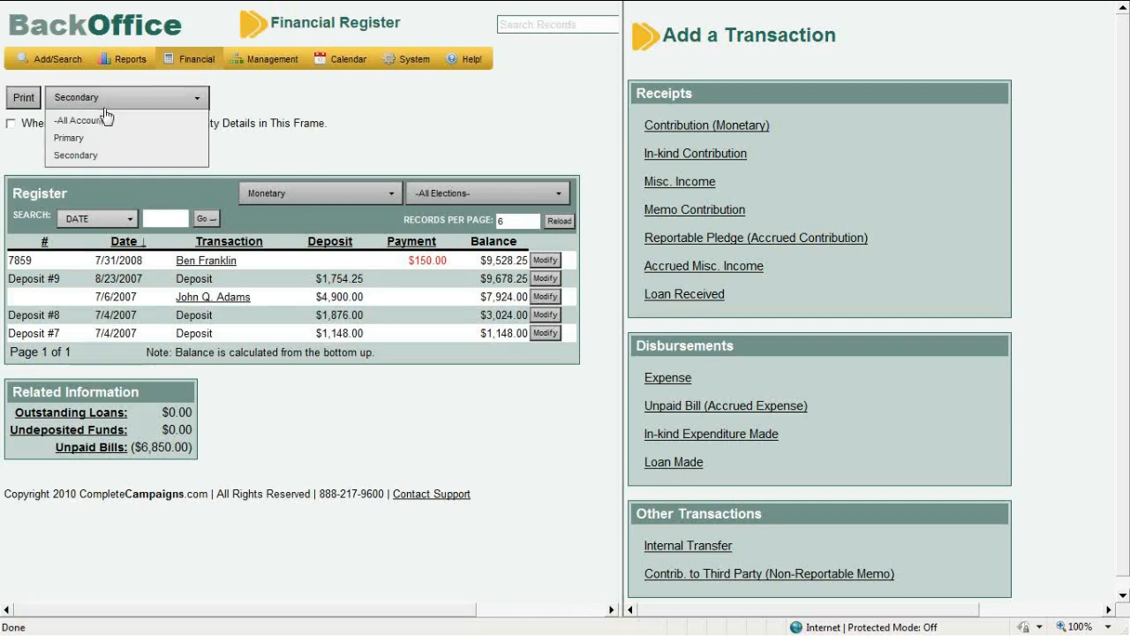
click(105, 120)
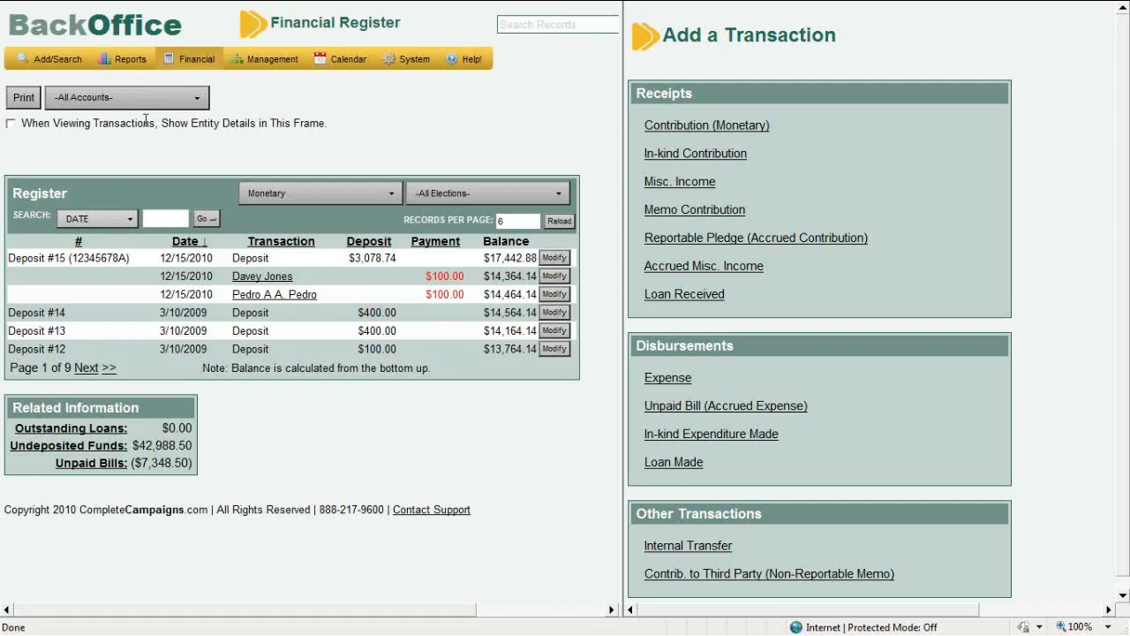
click(295, 202)
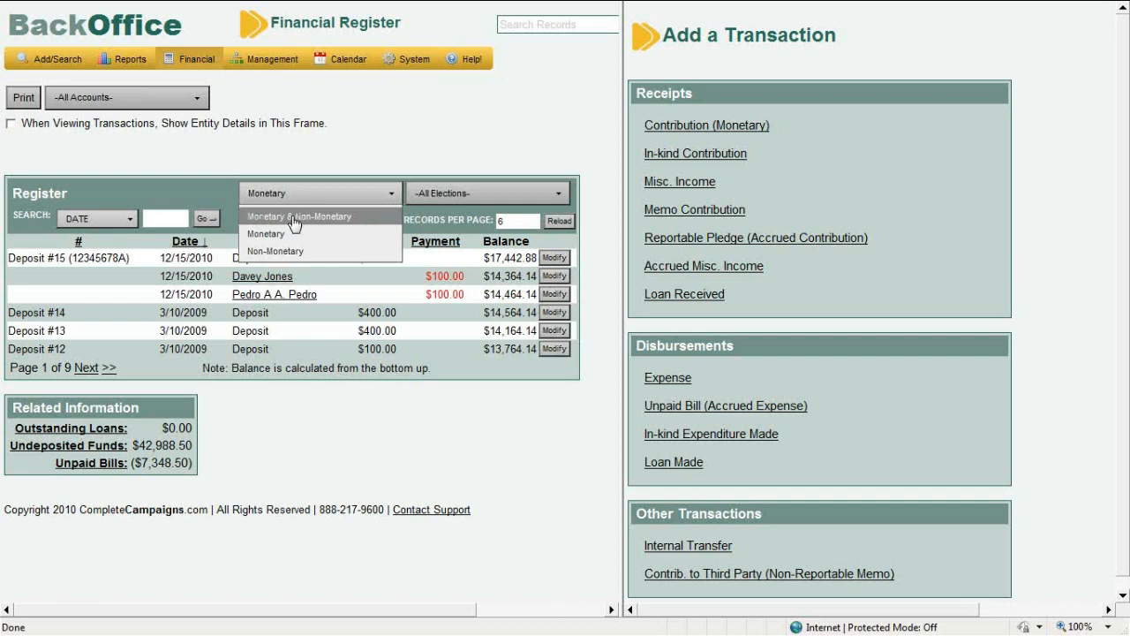
Filter the register to Non-Monetary transactions, keeping -All Elections- selected
click(295, 216)
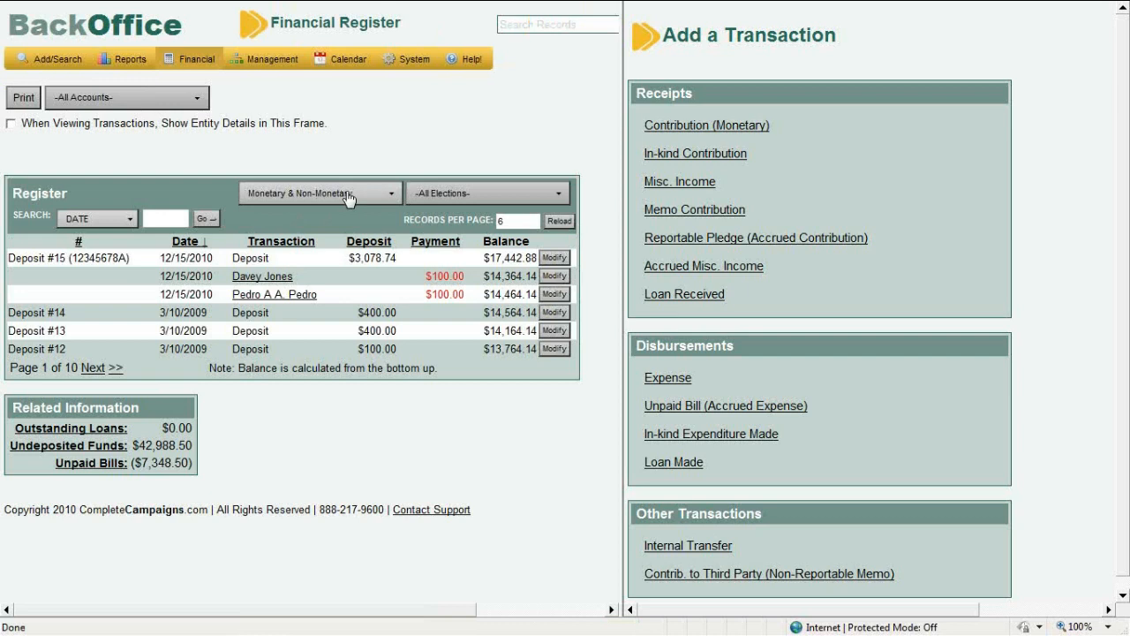
click(348, 200)
click(342, 254)
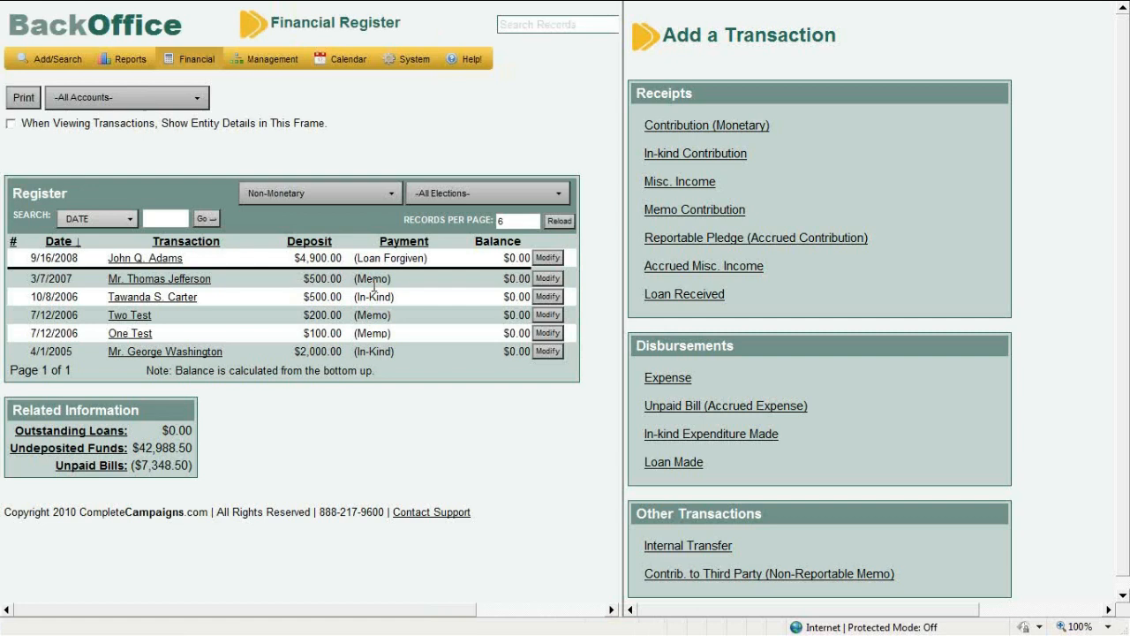
click(479, 196)
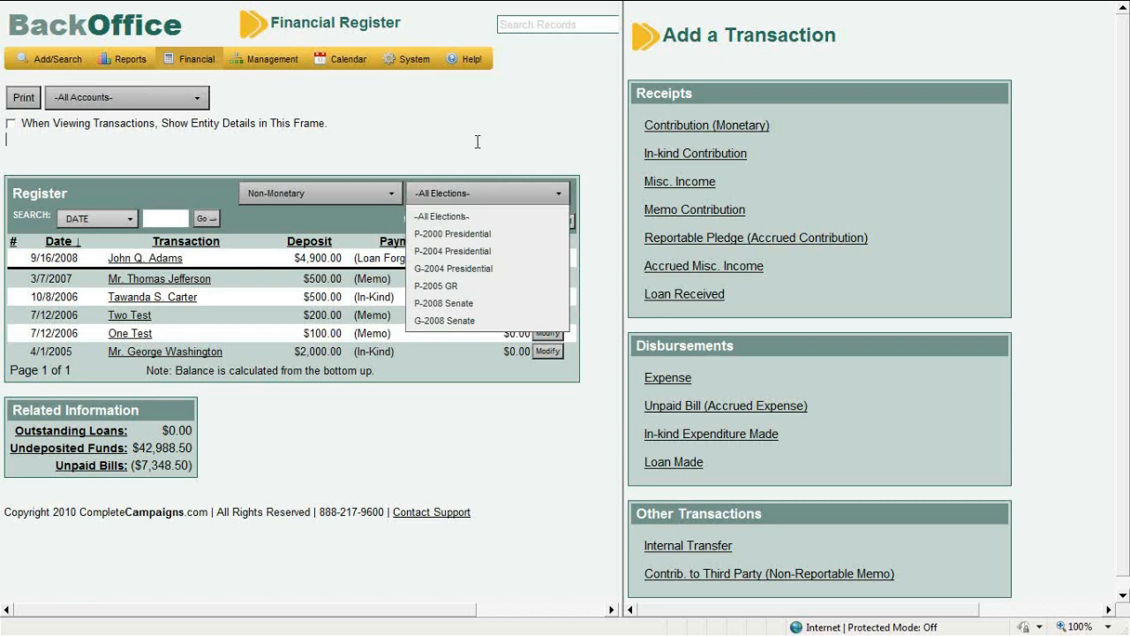
click(555, 194)
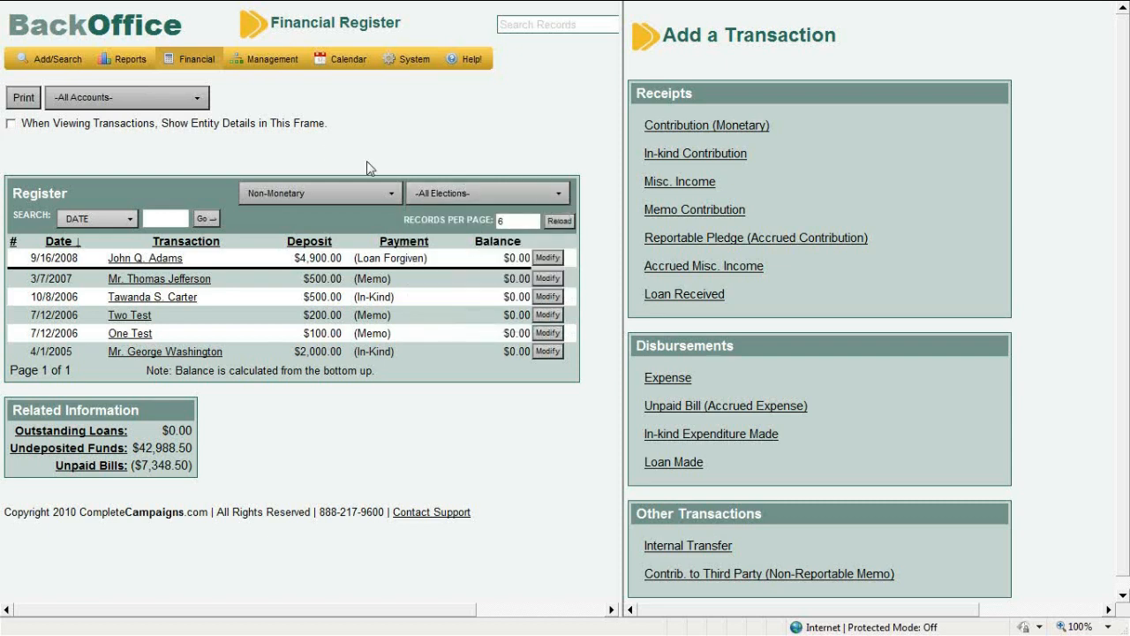
Enable Show Entity Details, open the forgiven loan, then go to Individual search
click(11, 124)
click(547, 257)
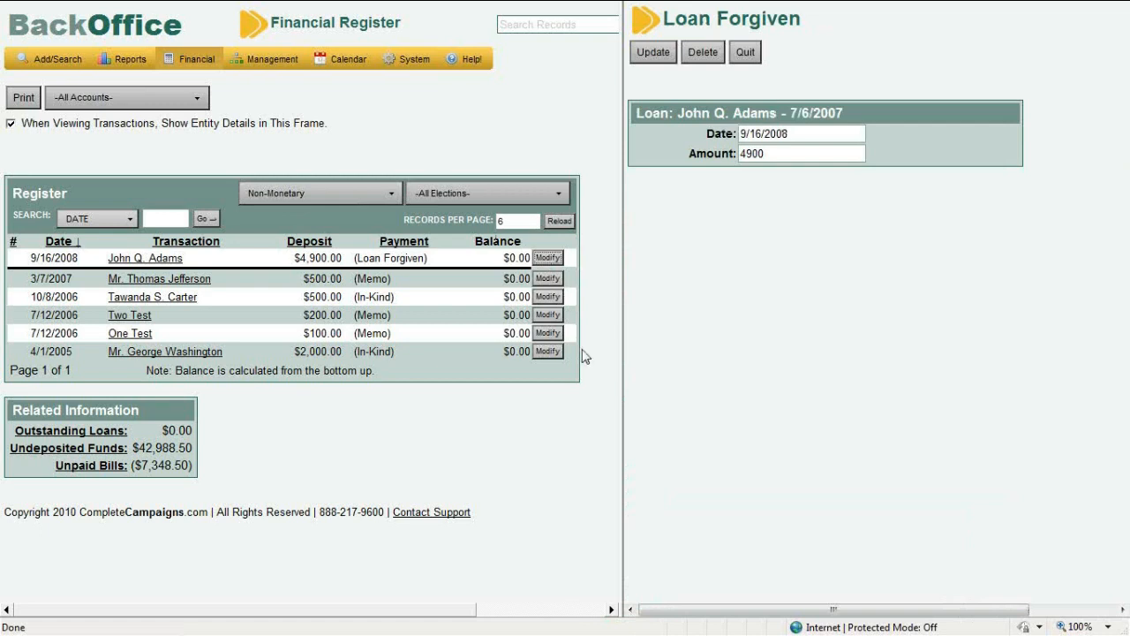
mouse_move(57, 59)
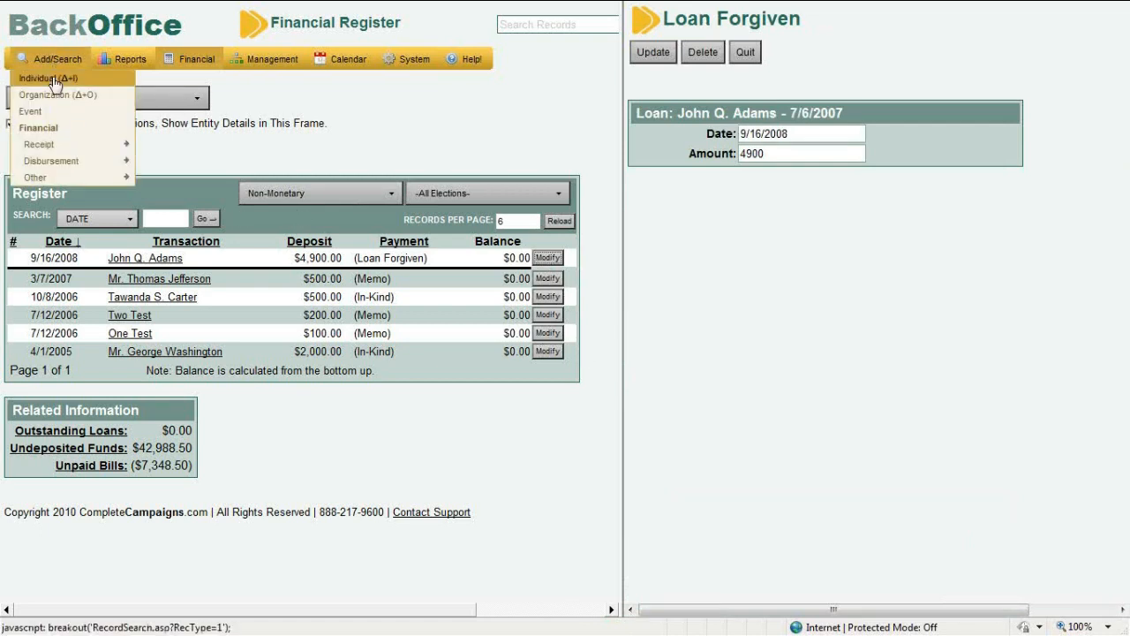
click(53, 79)
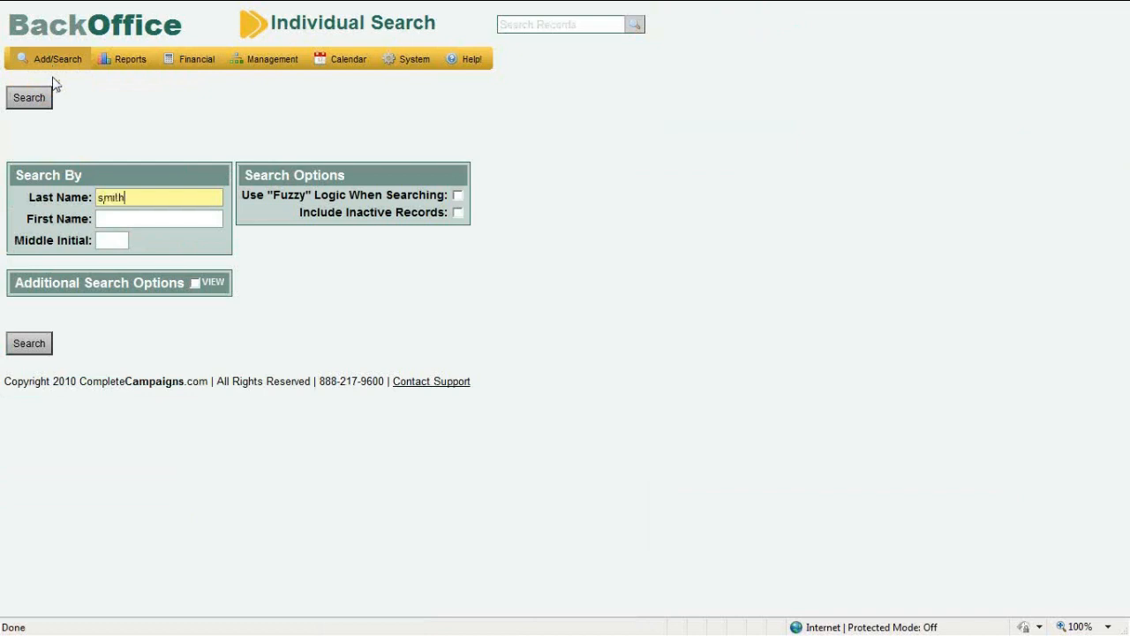
Search for the donor by last and first name and open the matching record
key(Tab)
key(Return)
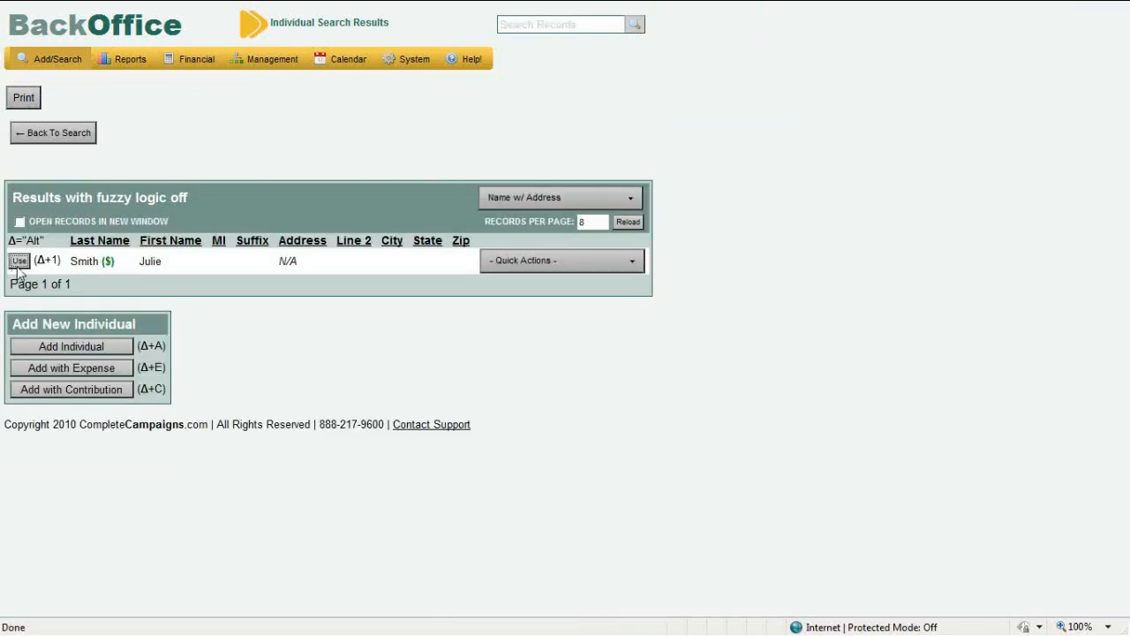
click(18, 262)
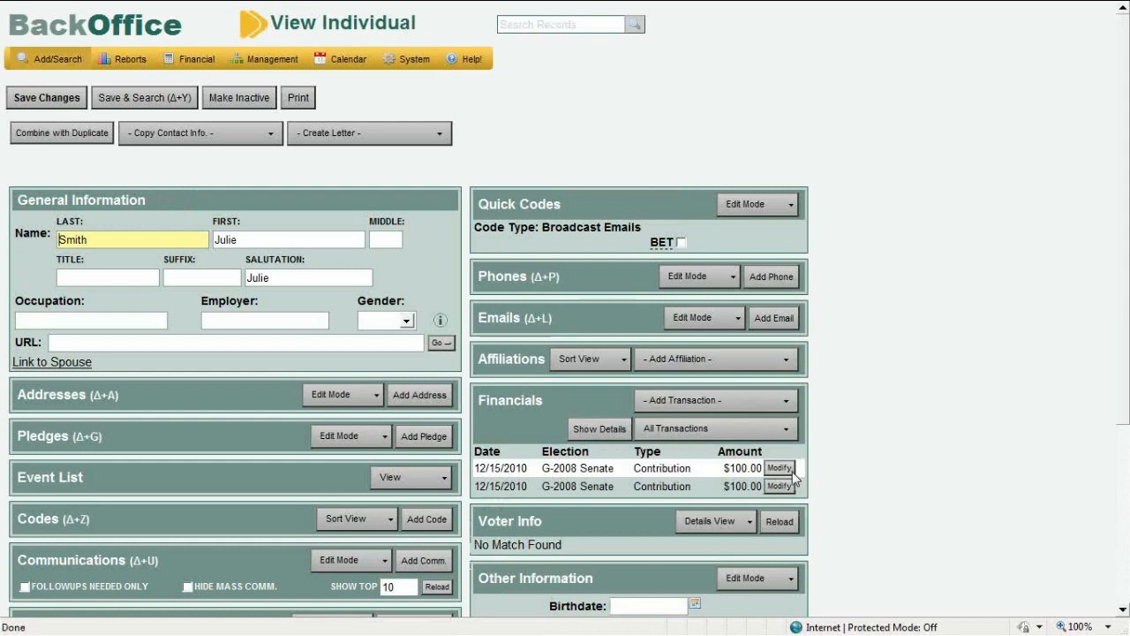
Open the donor's $100 G-2008 Senate contributions for editing in a widened edit frame
click(792, 472)
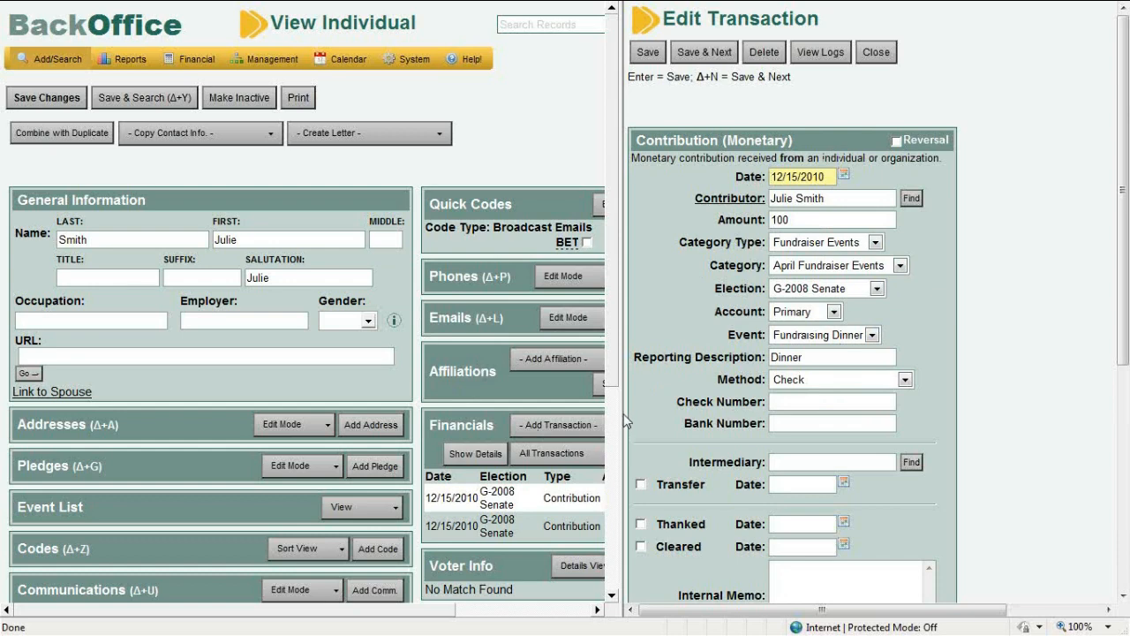
drag(622, 418, 719, 414)
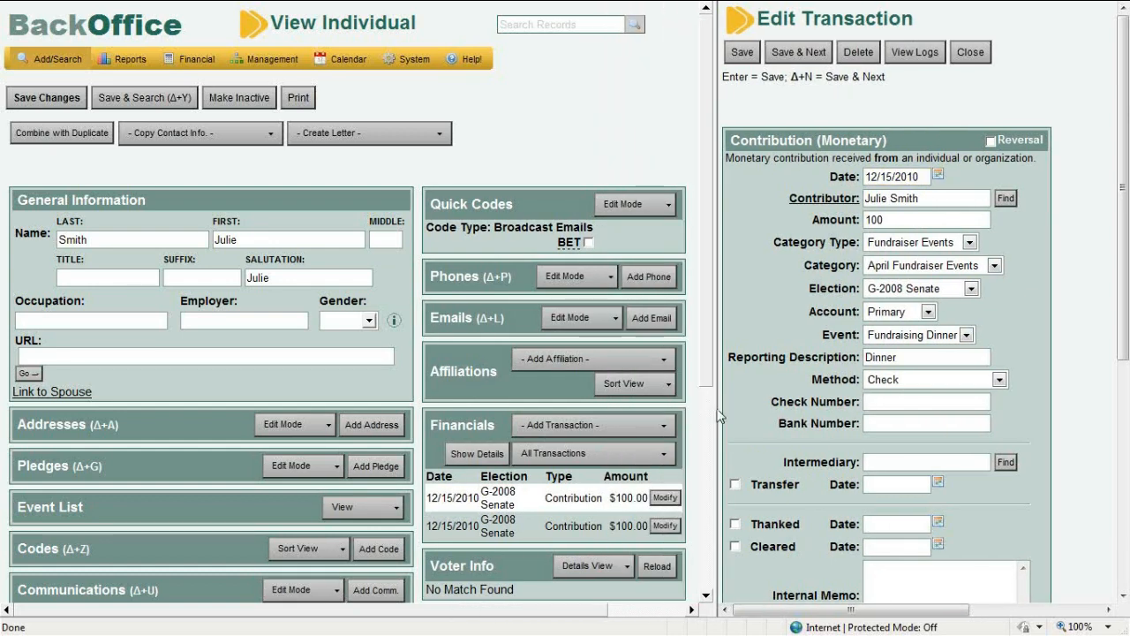
click(666, 526)
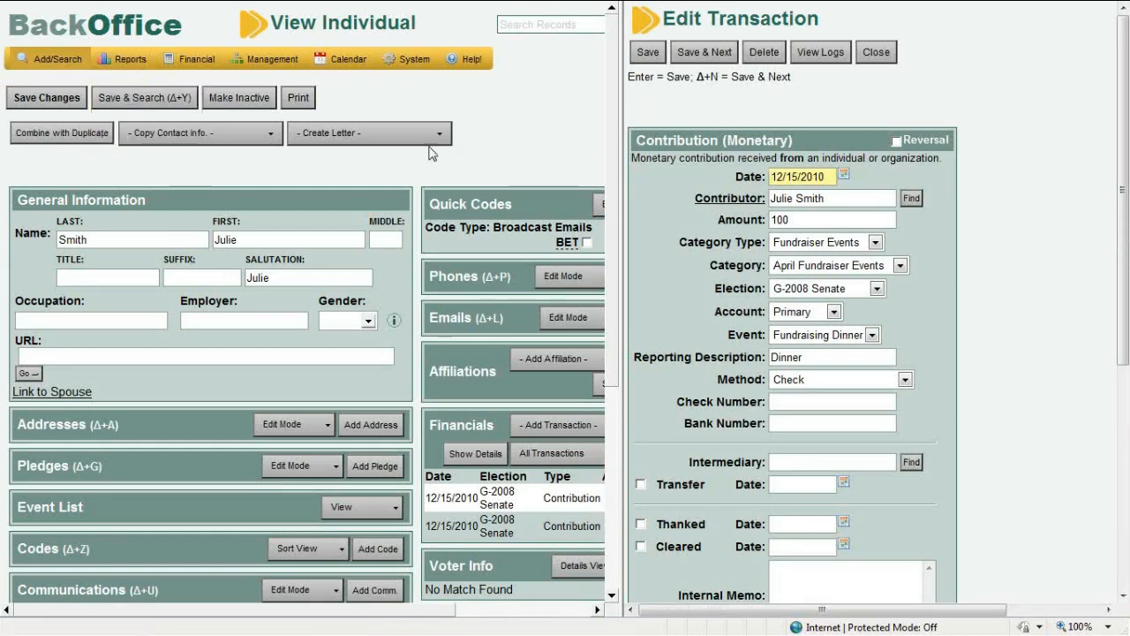
Go back to the non-monetary Financial Register and uncheck 'Show Entity Details in This Frame'
mouse_move(184, 64)
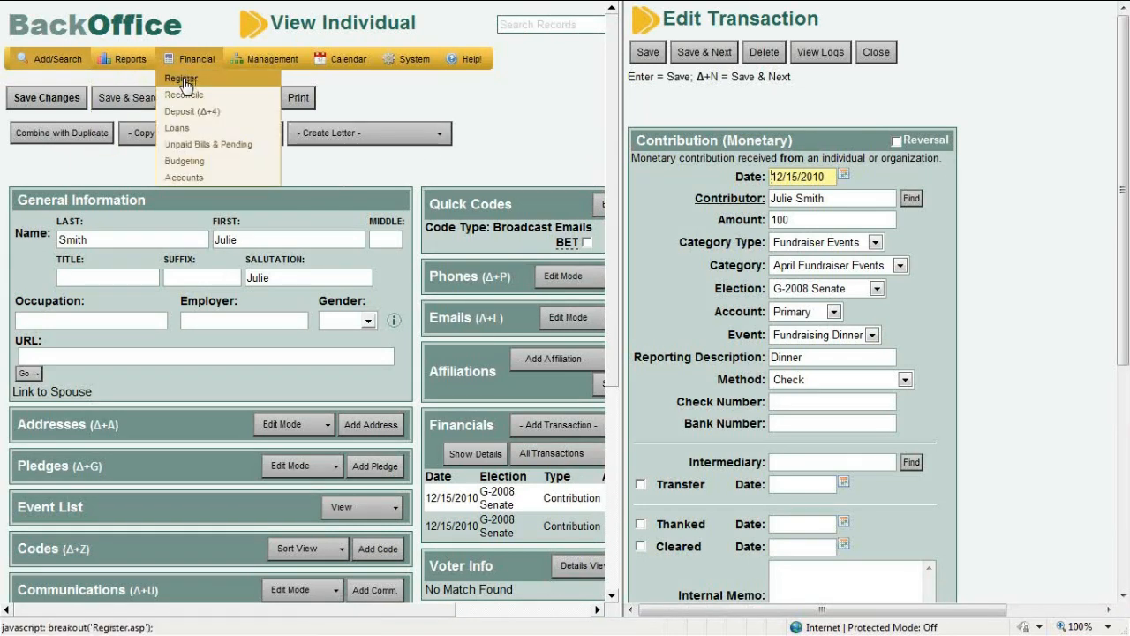
click(184, 80)
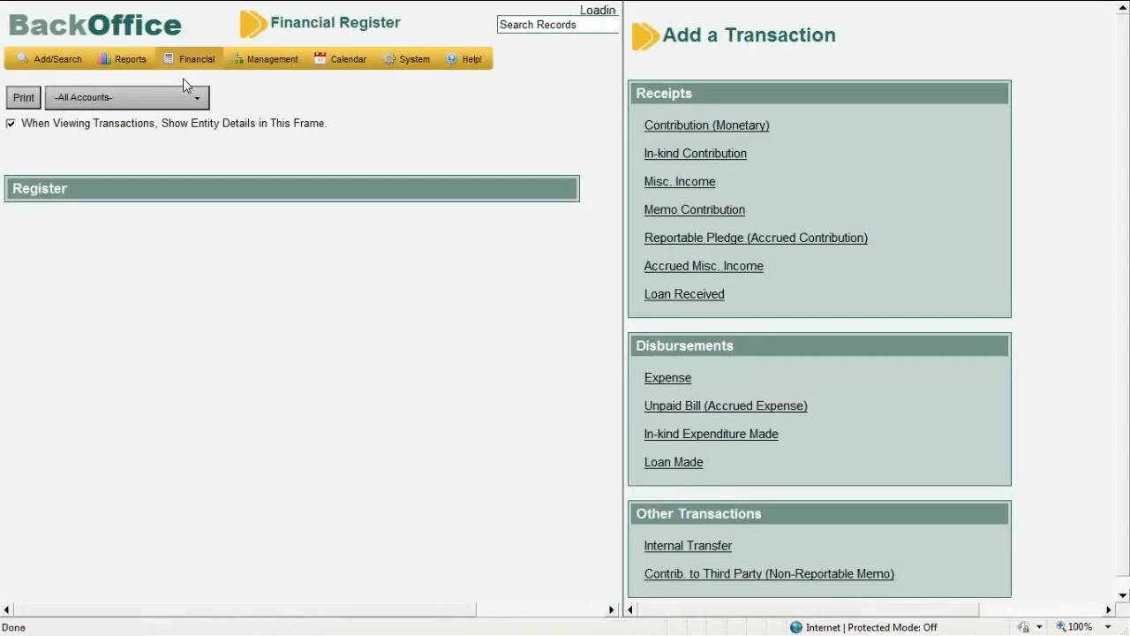
click(11, 124)
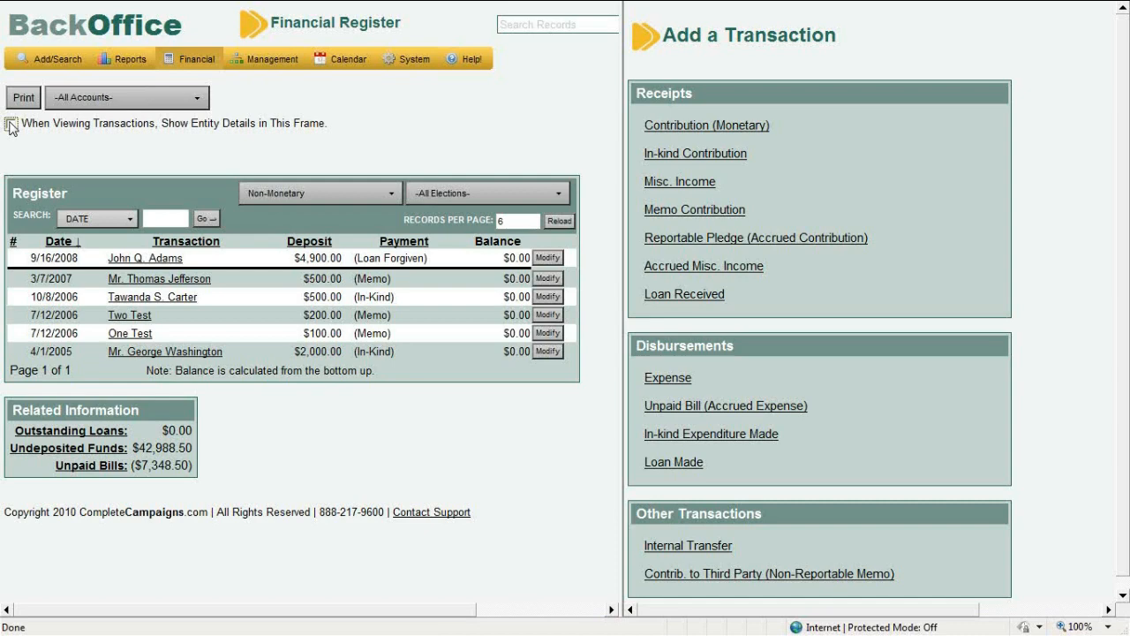
click(699, 409)
mouse_move(205, 69)
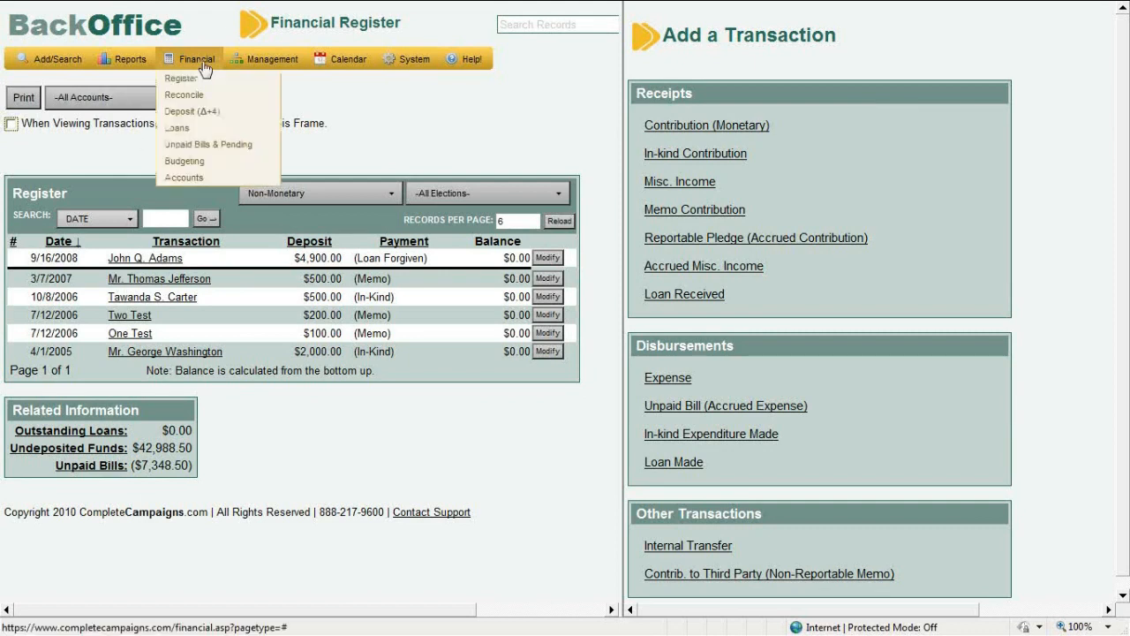
Open Unpaid Bills & Pending, listing three bills totalling $7,348.50 and $400.00 accrued income
click(205, 147)
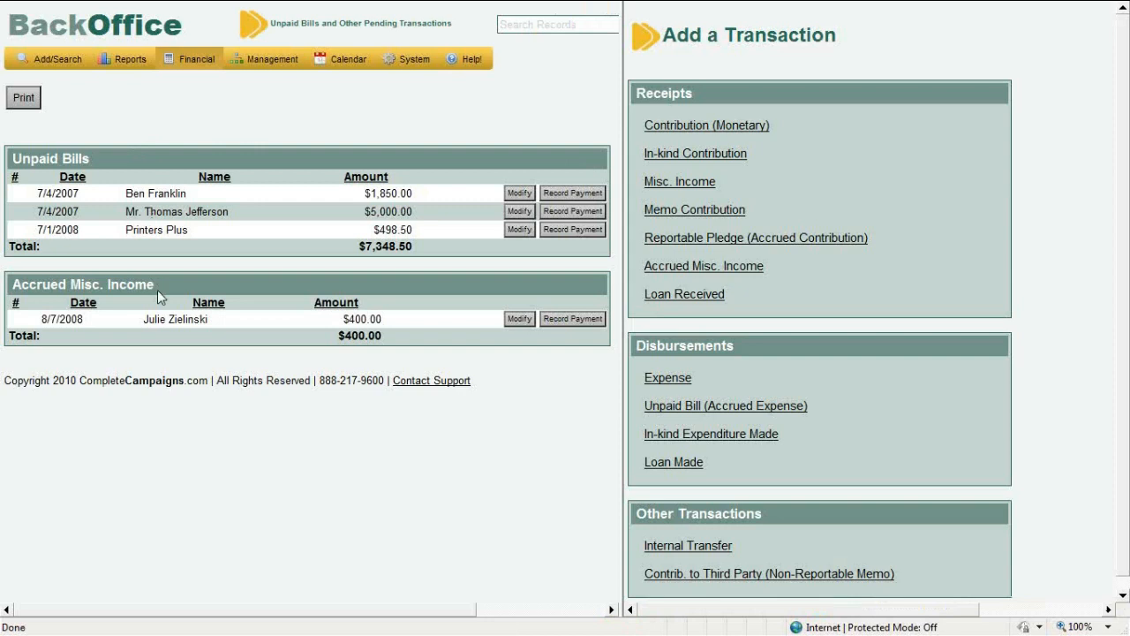
Record a $500 payment with check number 1111 on the $1,850.00 bill
click(553, 196)
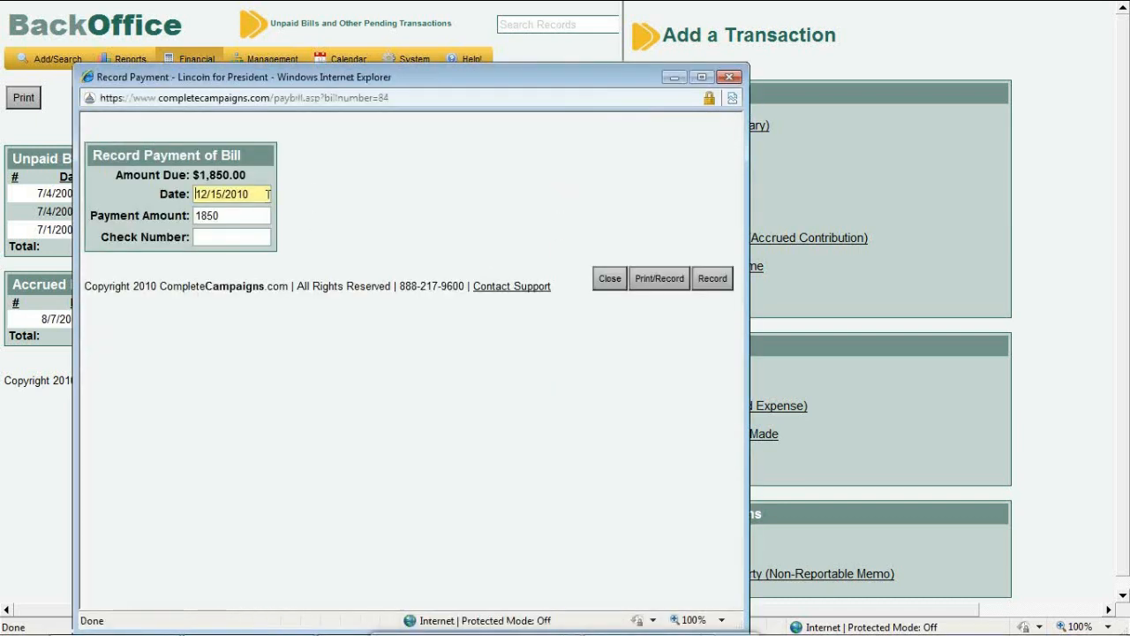
double_click(250, 213)
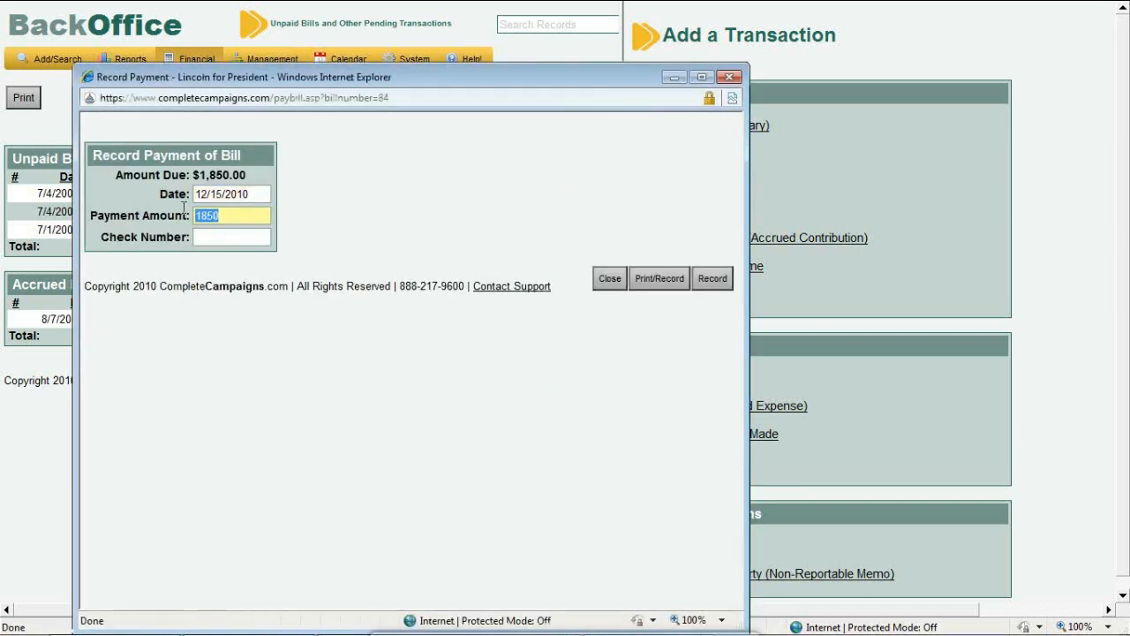
text(500)
click(203, 236)
text(1111)
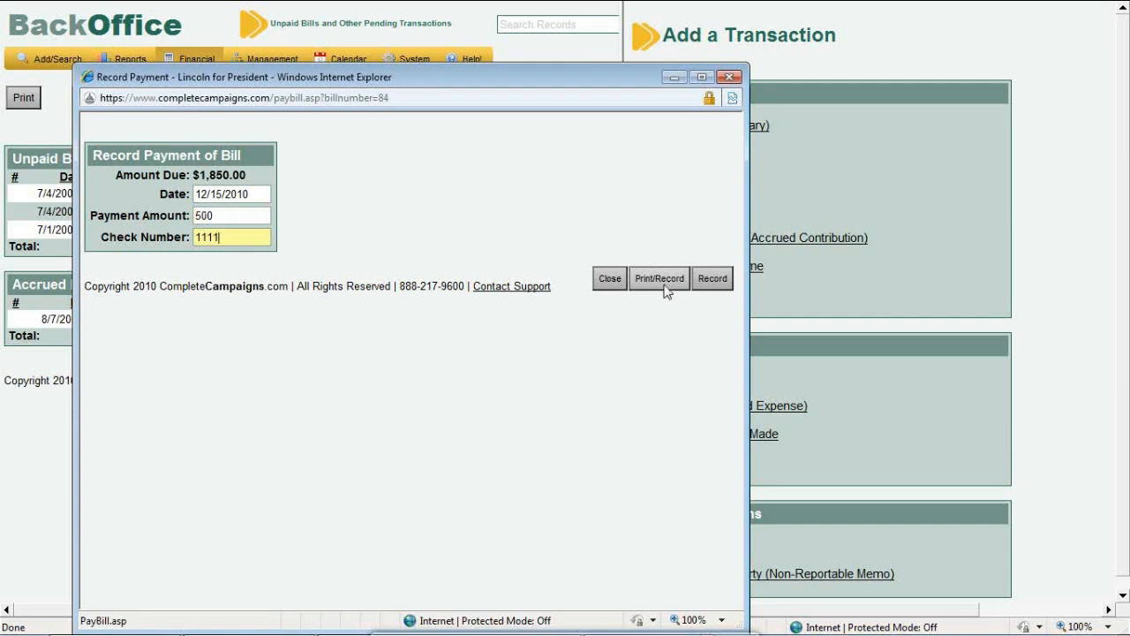
Save the payment, leaving $1,350.00 owed on that bill
click(723, 281)
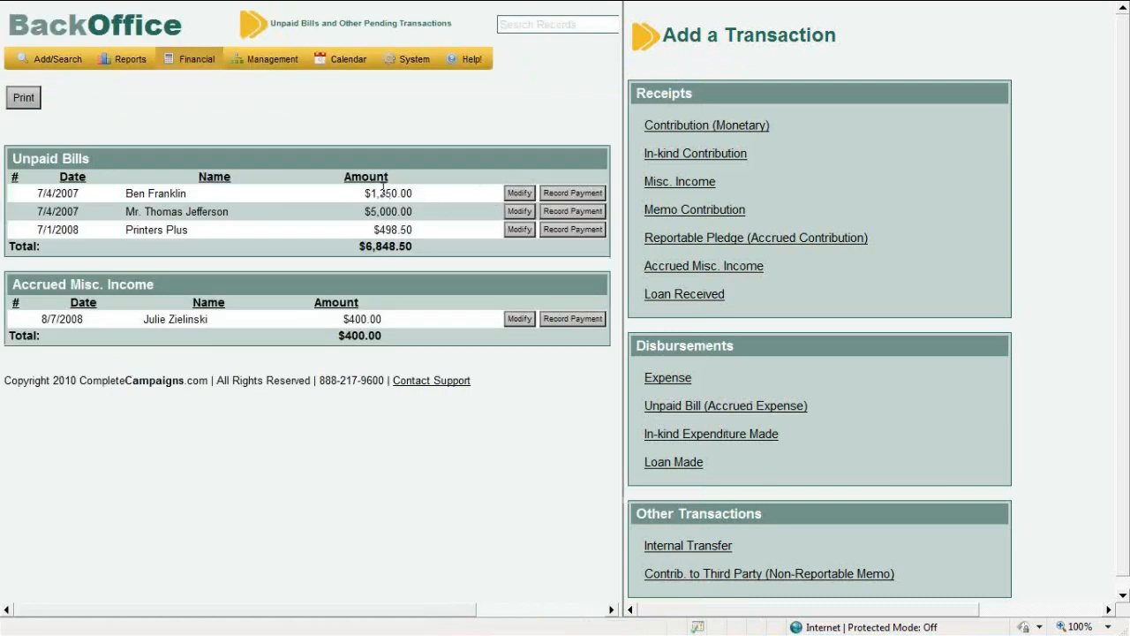
Highlight the bill's reduced 1,350.00 amount, then return to the Financial Register
drag(369, 192, 414, 192)
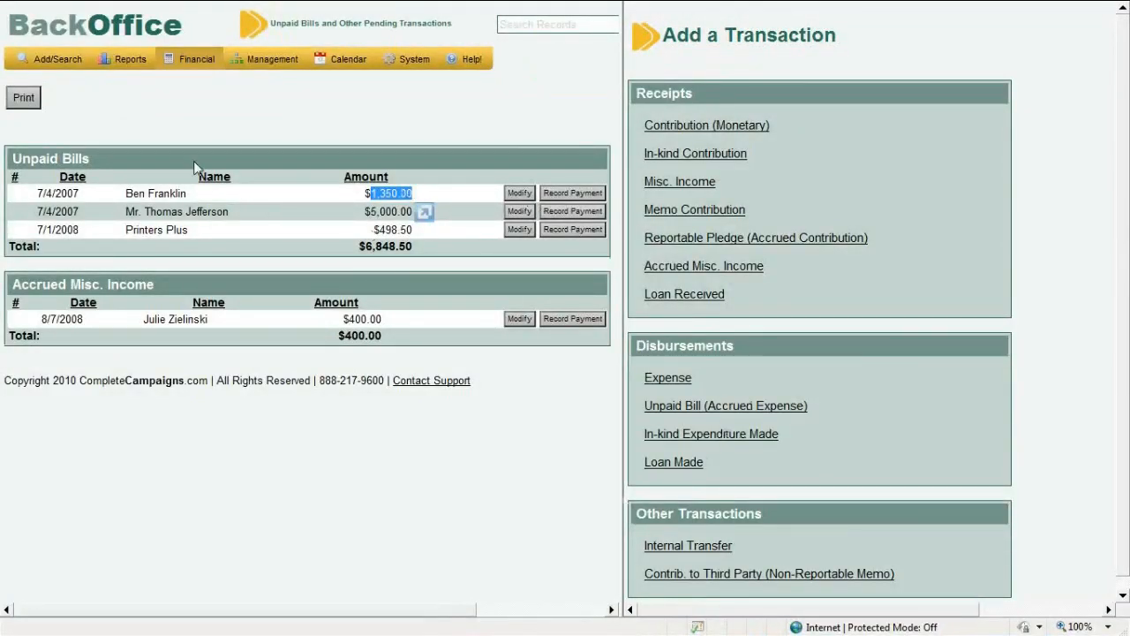
mouse_move(213, 60)
click(202, 80)
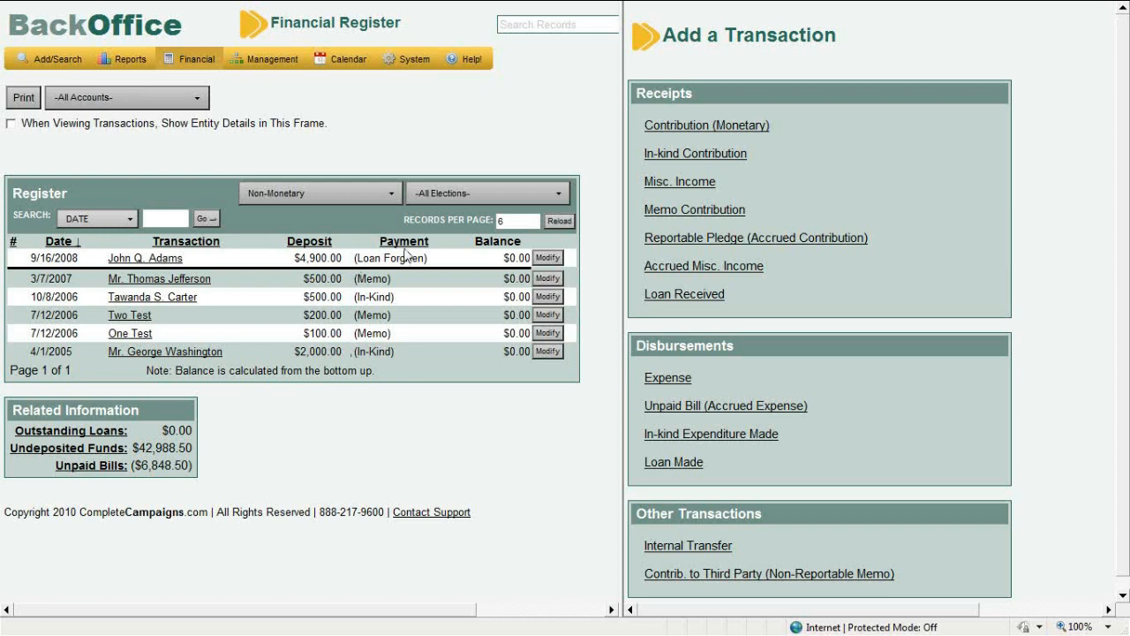
Filter the Register to Monetary transactions, led by the $500.00 check 1111 payment
click(385, 197)
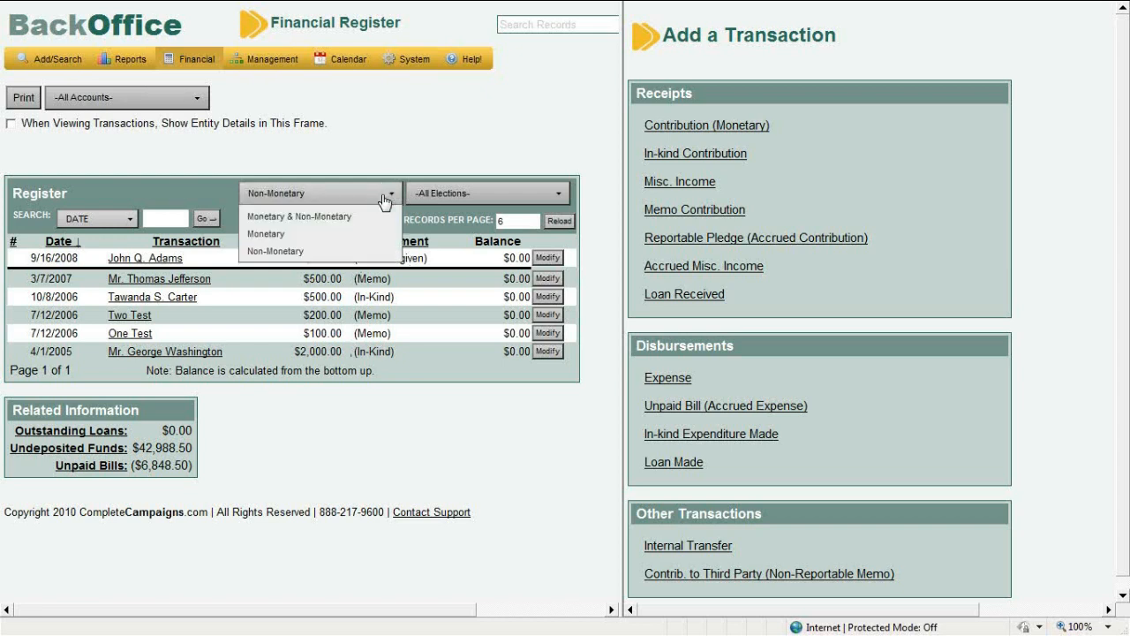
click(369, 235)
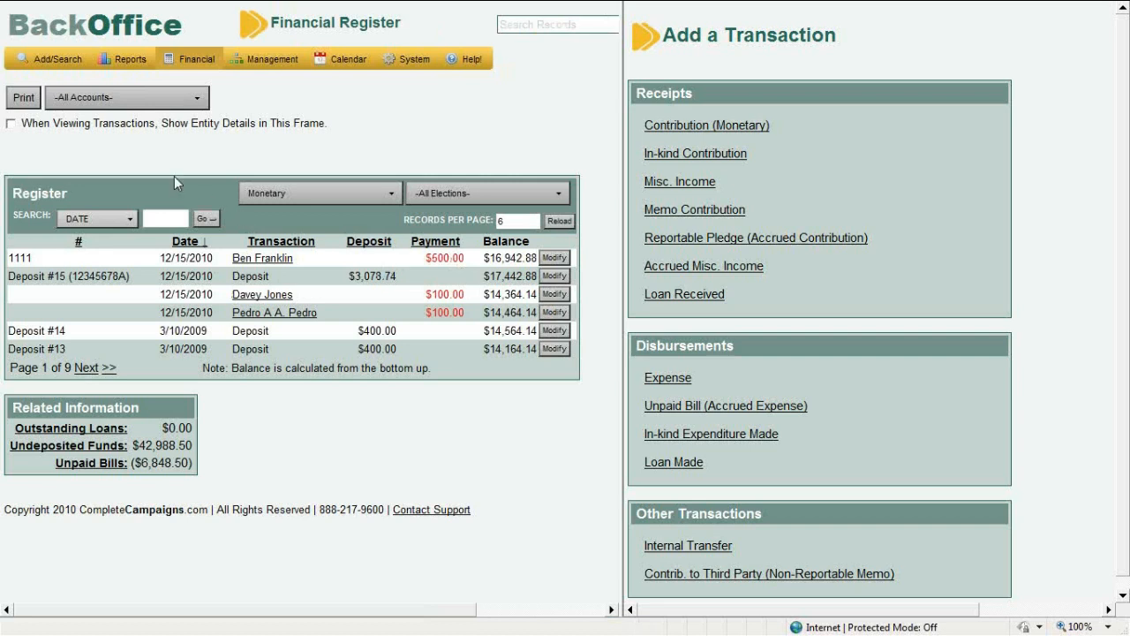
mouse_move(194, 59)
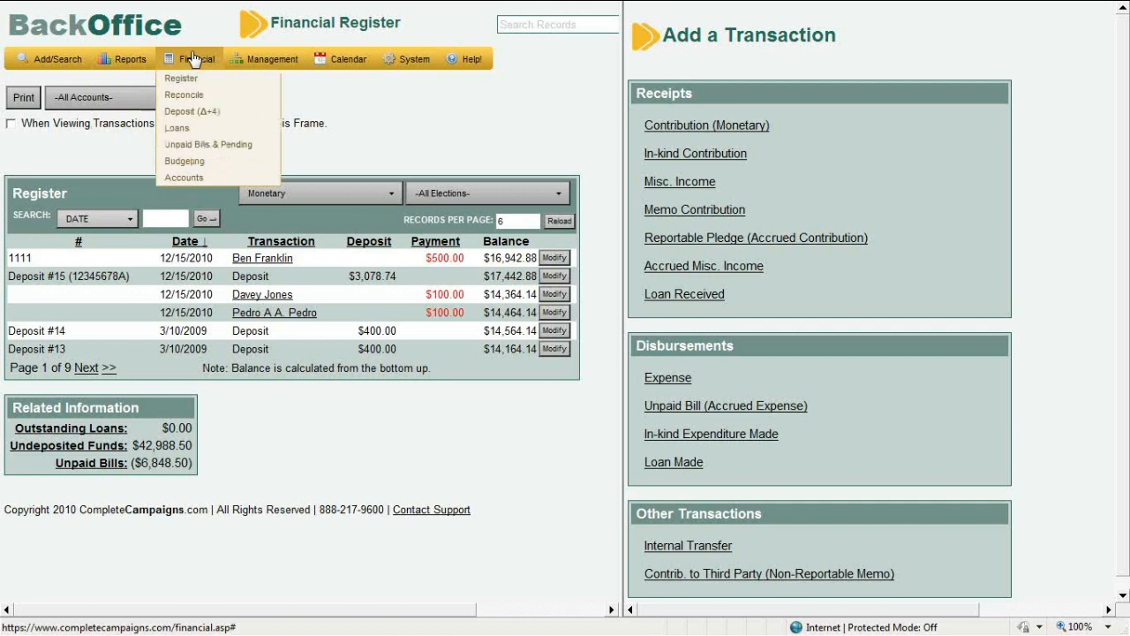
From Financial > Loans, open Loan Details for the $4,900.00 loan forgiven 9/16/2008
click(195, 134)
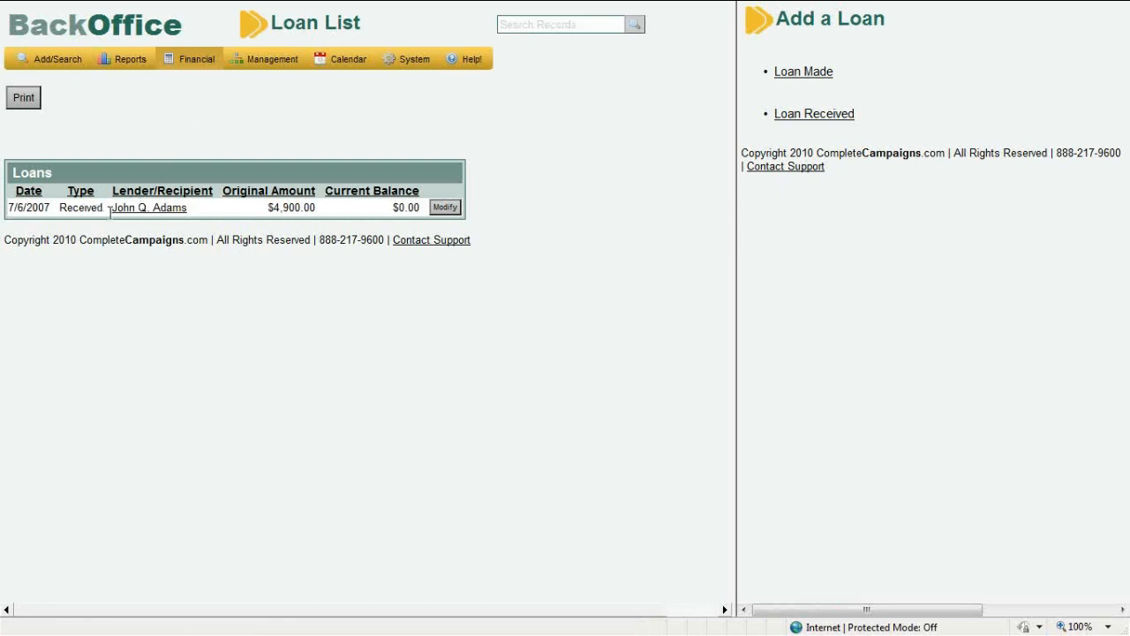
click(439, 210)
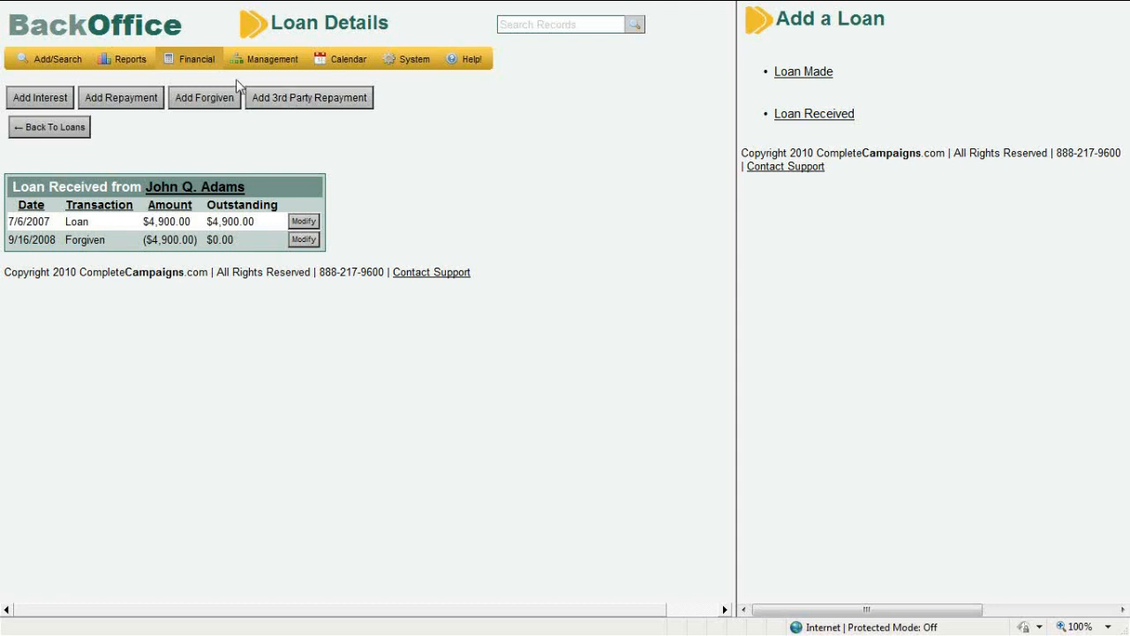
mouse_move(190, 68)
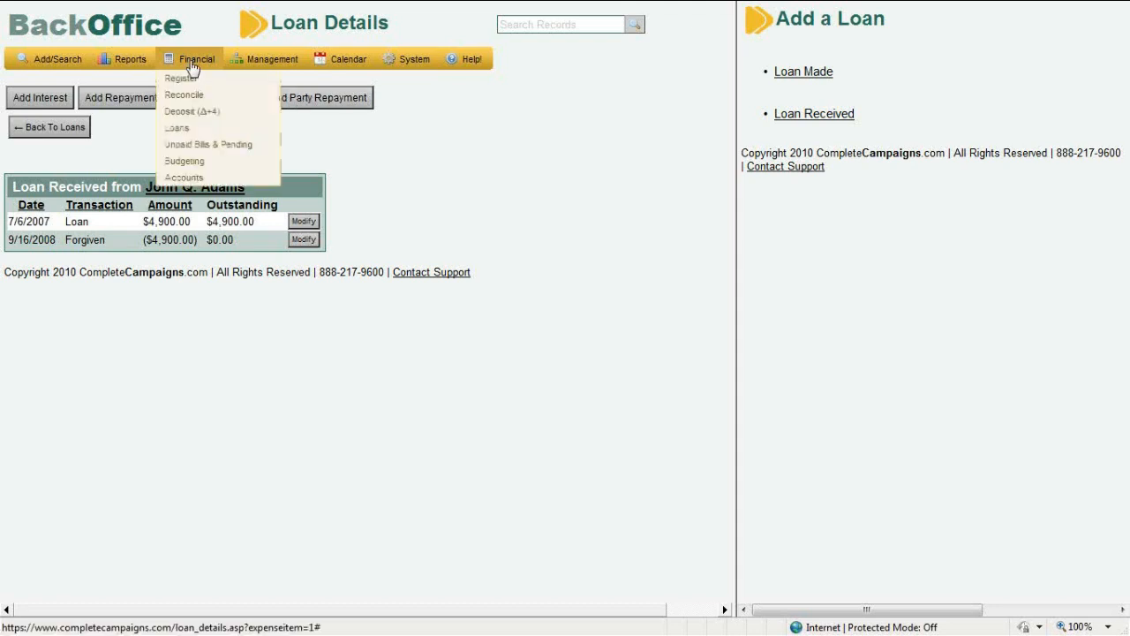
Open the Account Manager showing Secondary and Primary accounts and two checking bank accounts
click(201, 178)
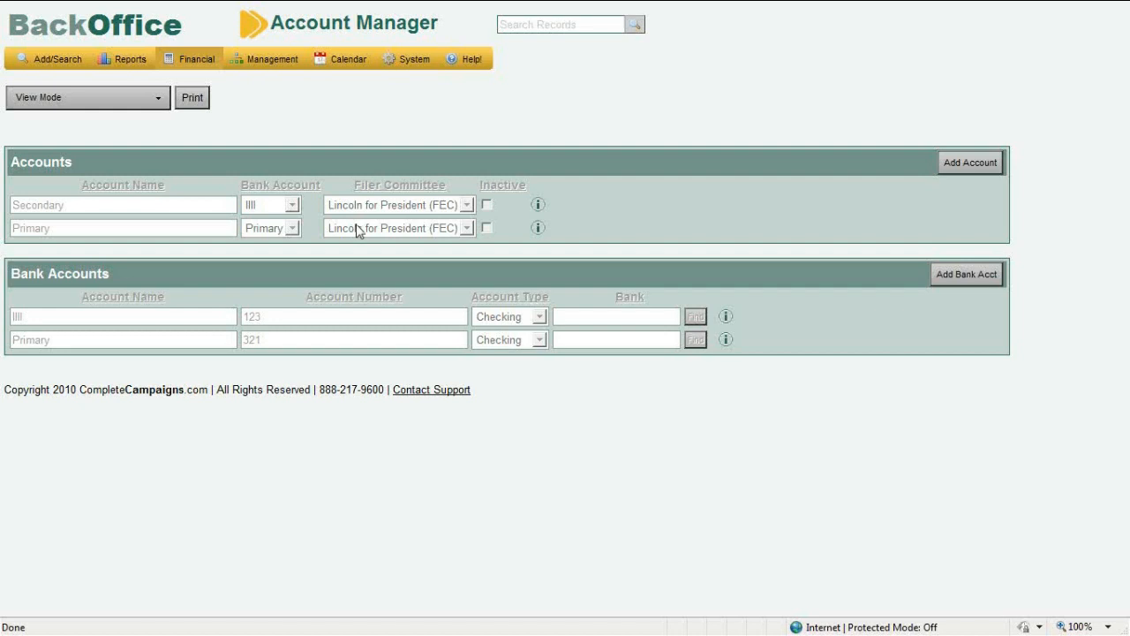
Switch the Account Manager to Edit Mode and start a new Checking bank account
click(149, 110)
click(145, 137)
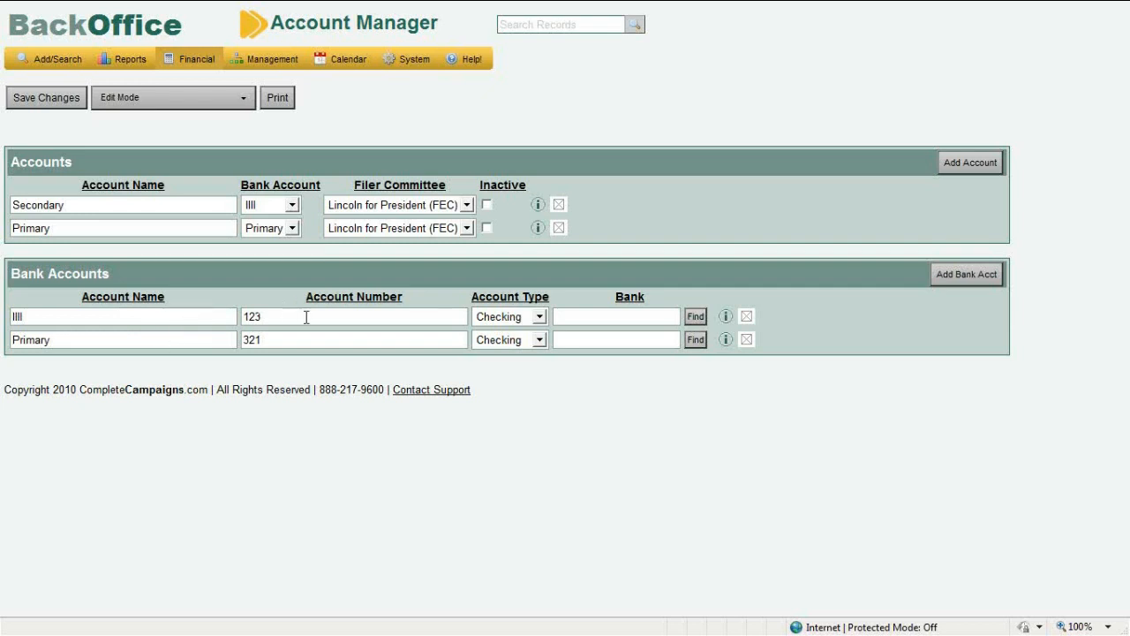
click(957, 280)
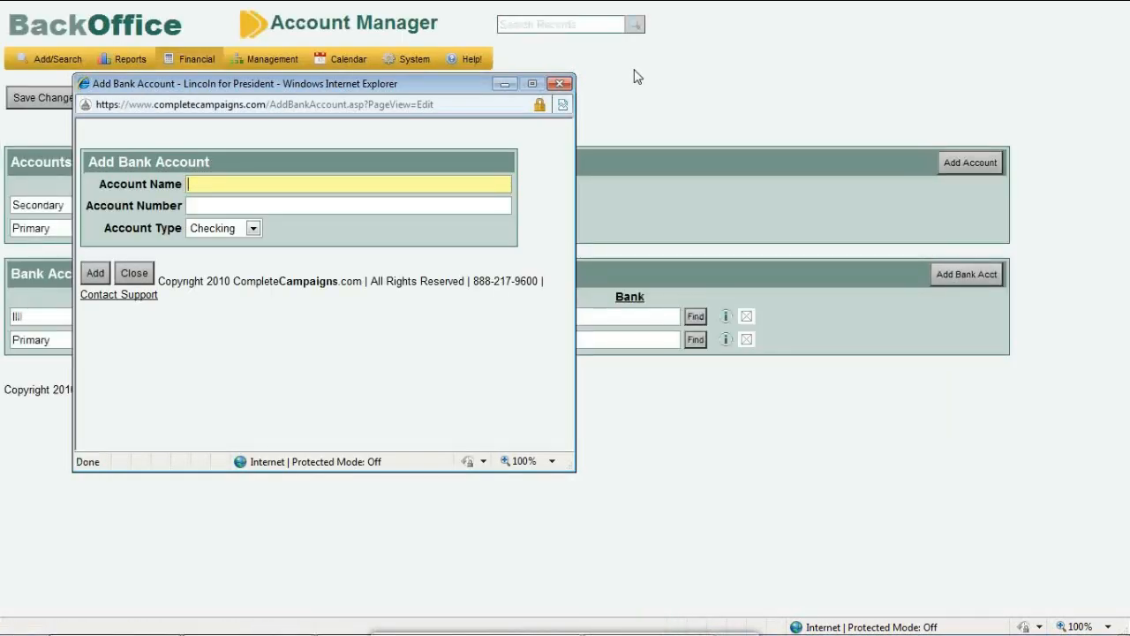
click(225, 231)
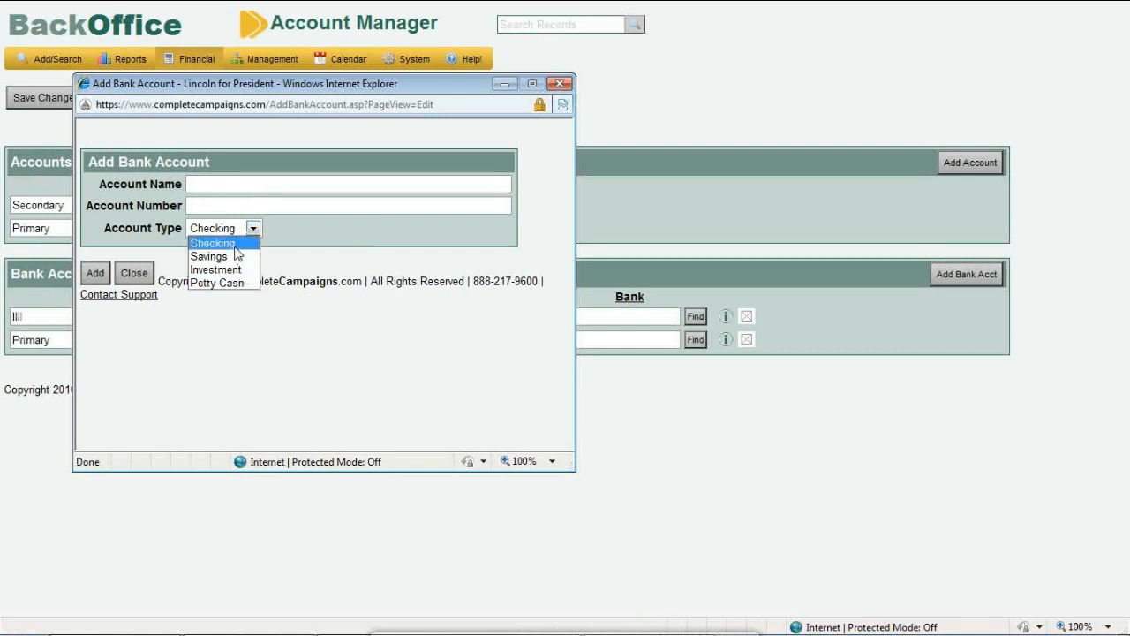
click(560, 85)
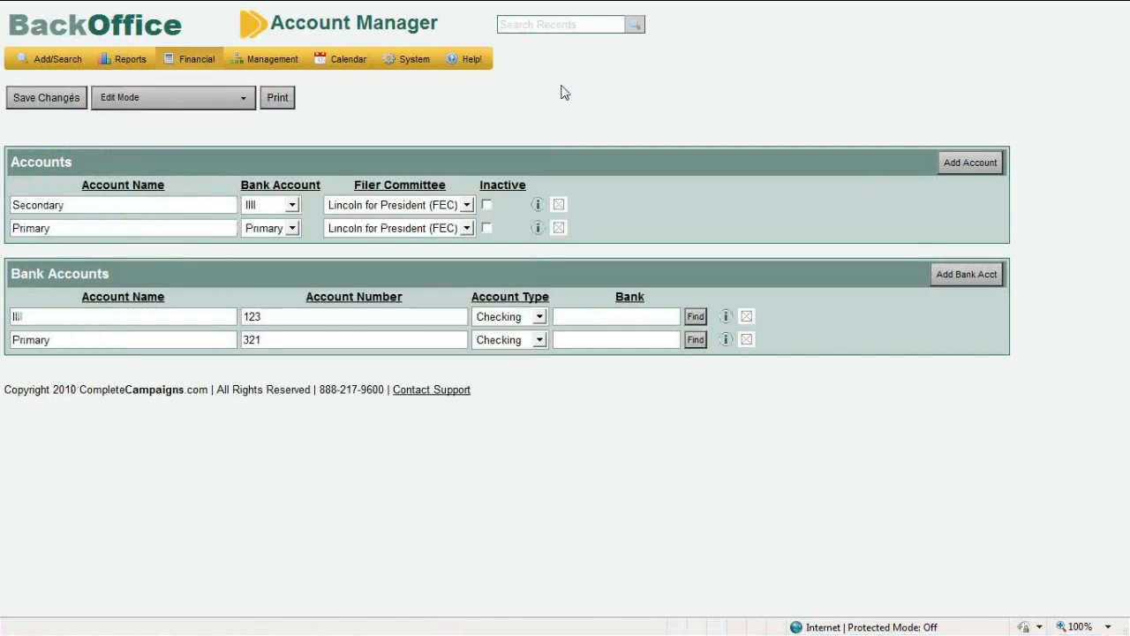
click(951, 166)
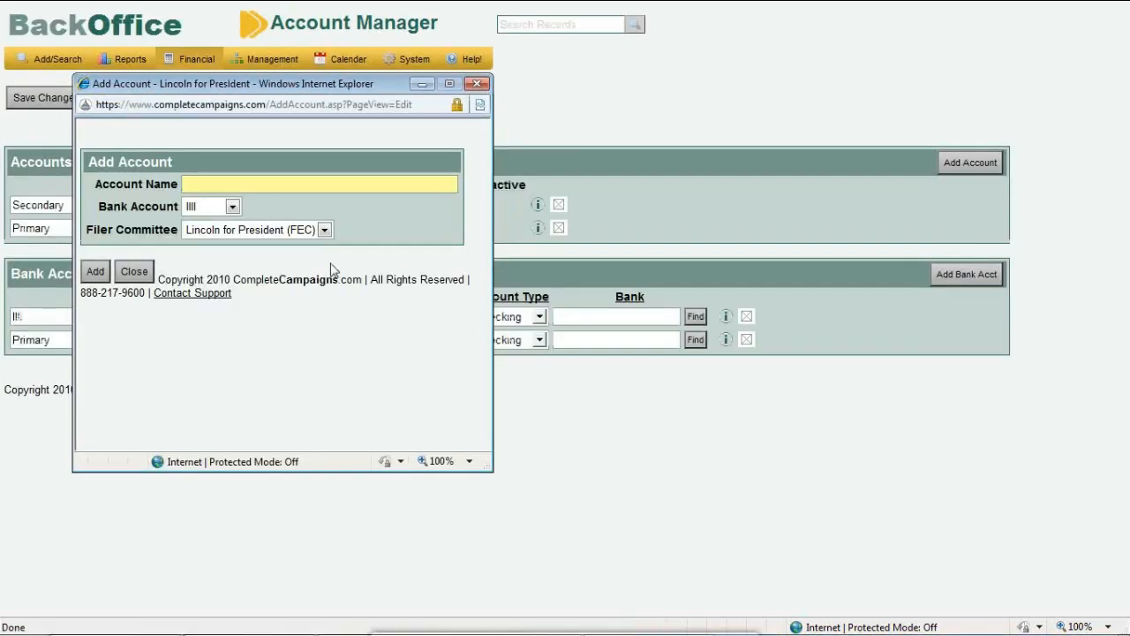
click(316, 234)
click(316, 234)
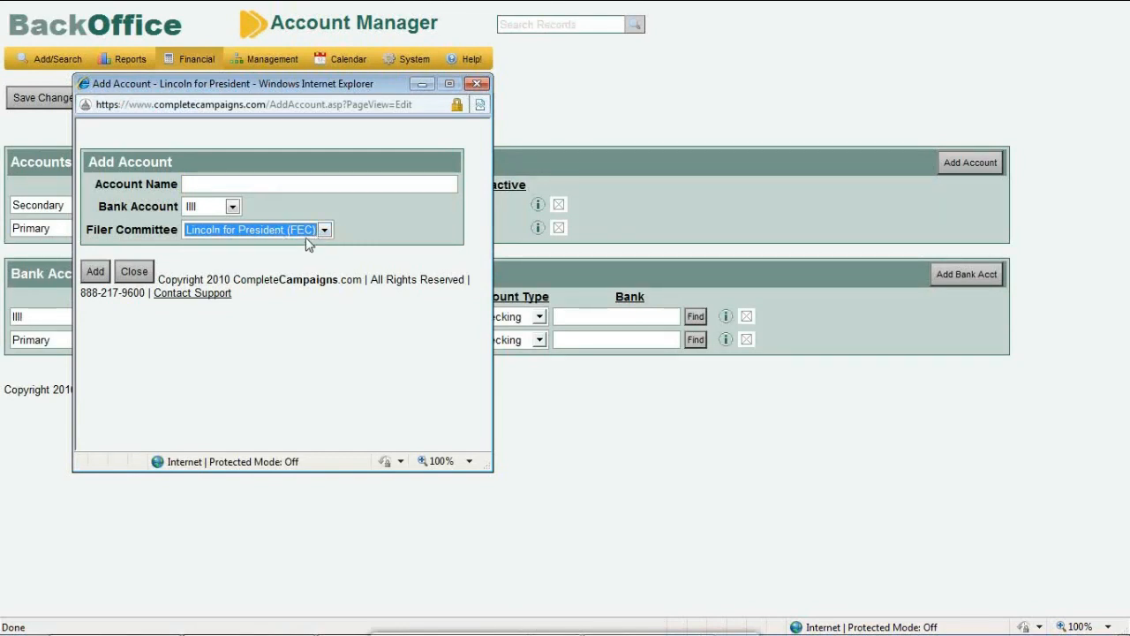
click(484, 88)
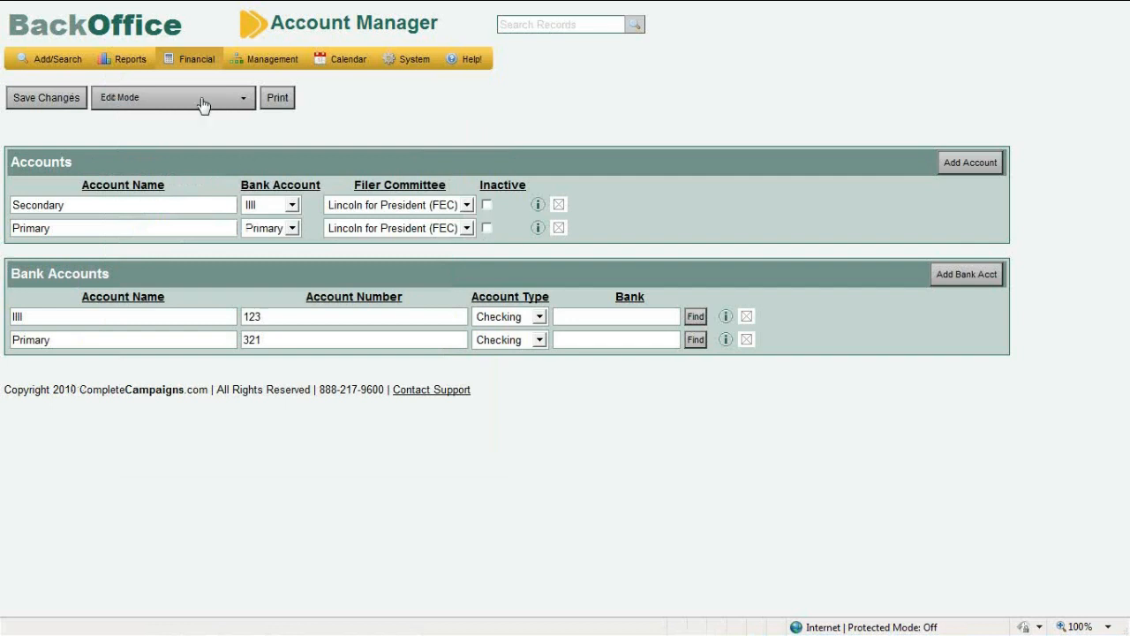
Open Financial Management > Categories and scroll through the sixteen existing categories
mouse_move(187, 65)
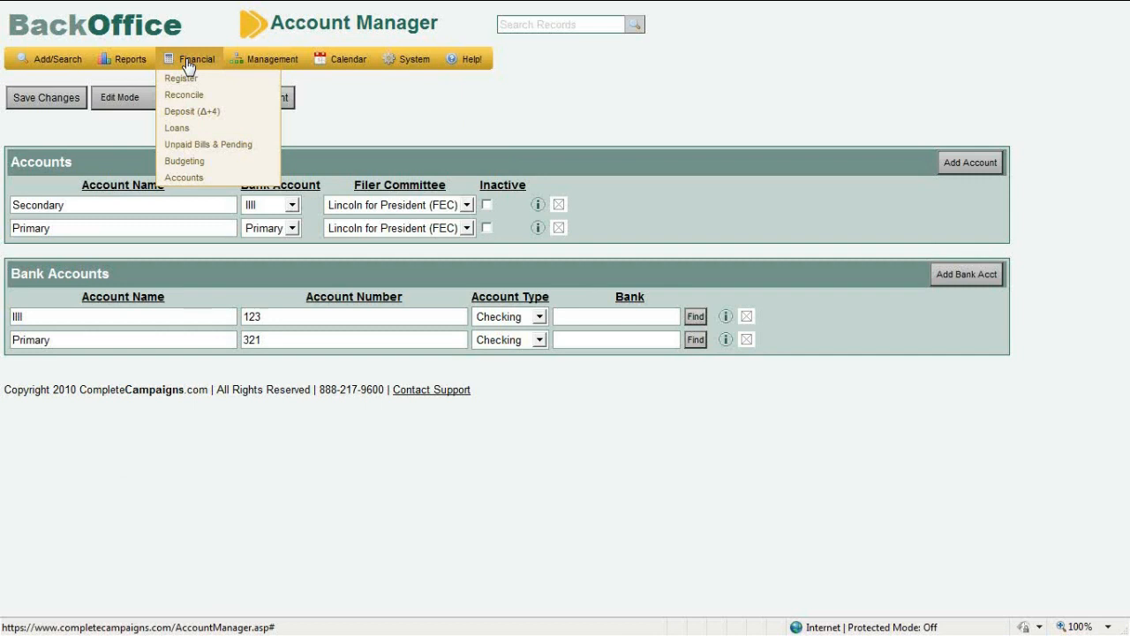
mouse_move(251, 65)
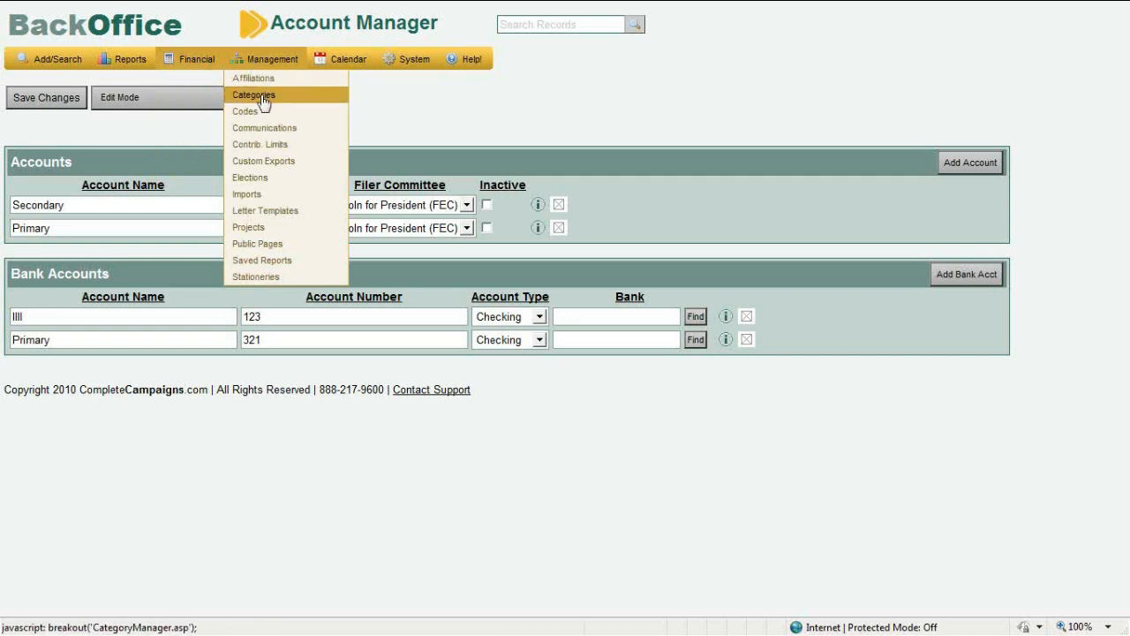
click(262, 100)
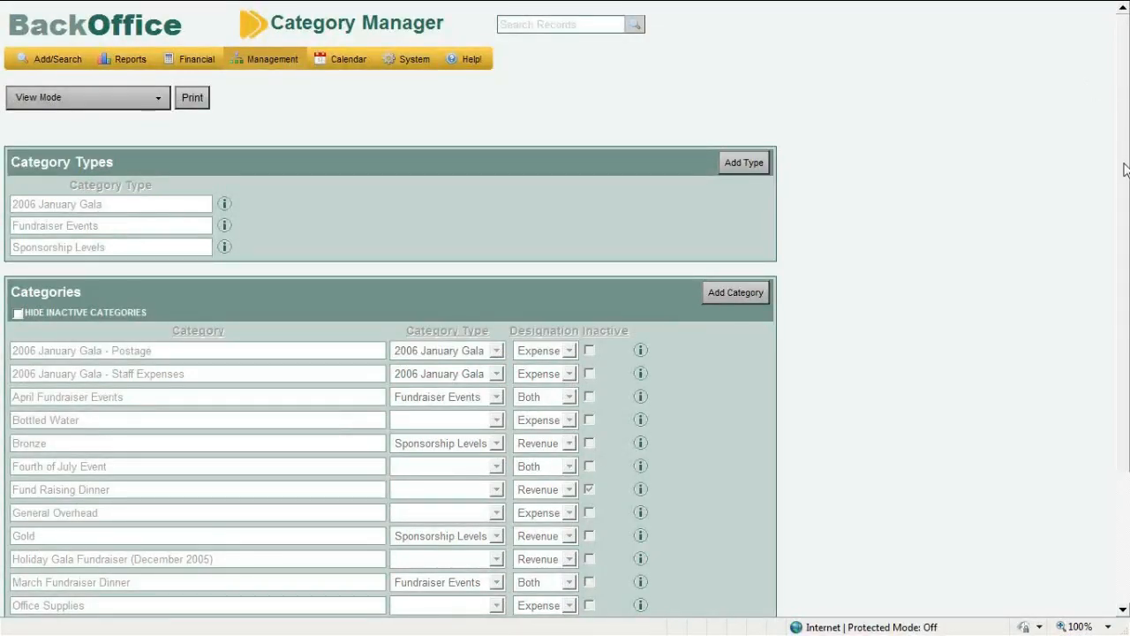
drag(1125, 170, 1128, 292)
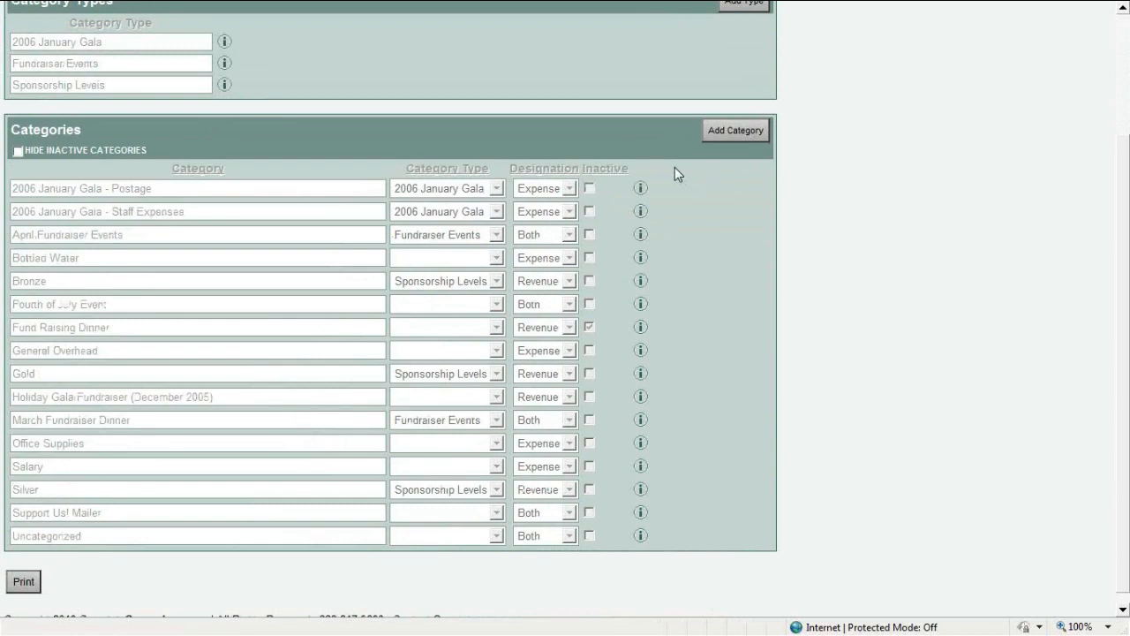
Begin a new category named 'Julie's Fundraiser' with the category type left blank
click(755, 129)
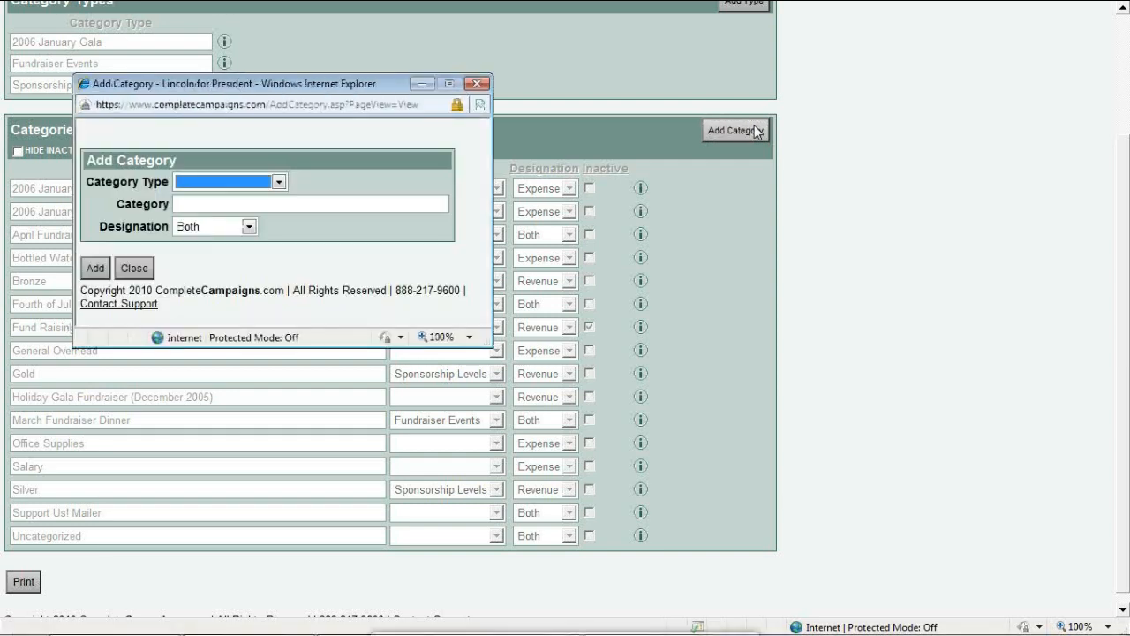
click(192, 183)
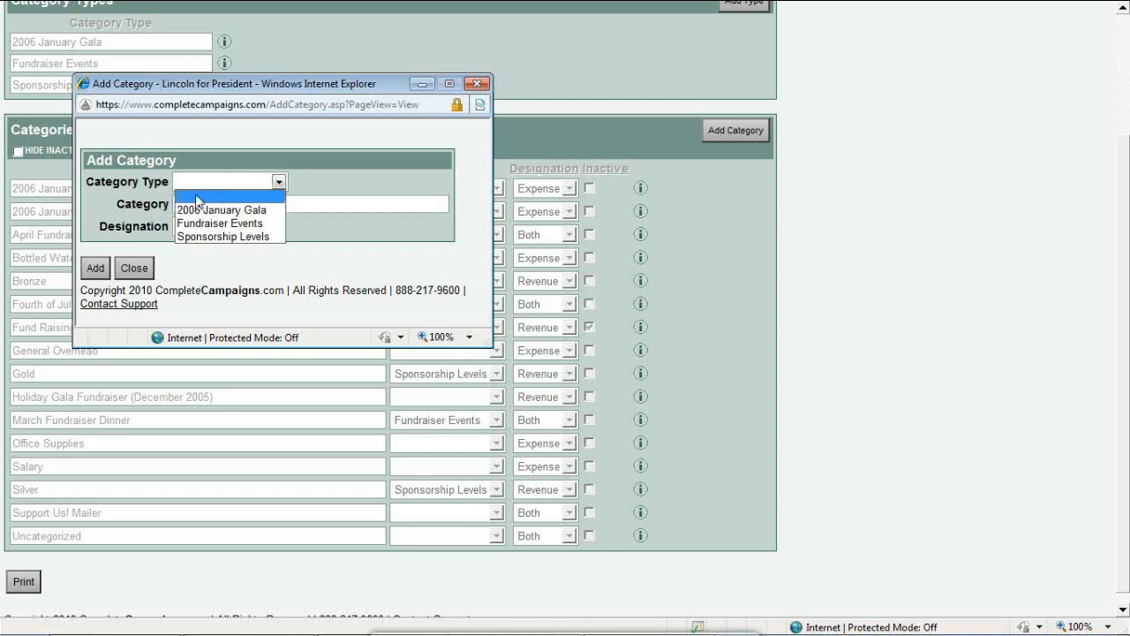
click(197, 196)
click(197, 204)
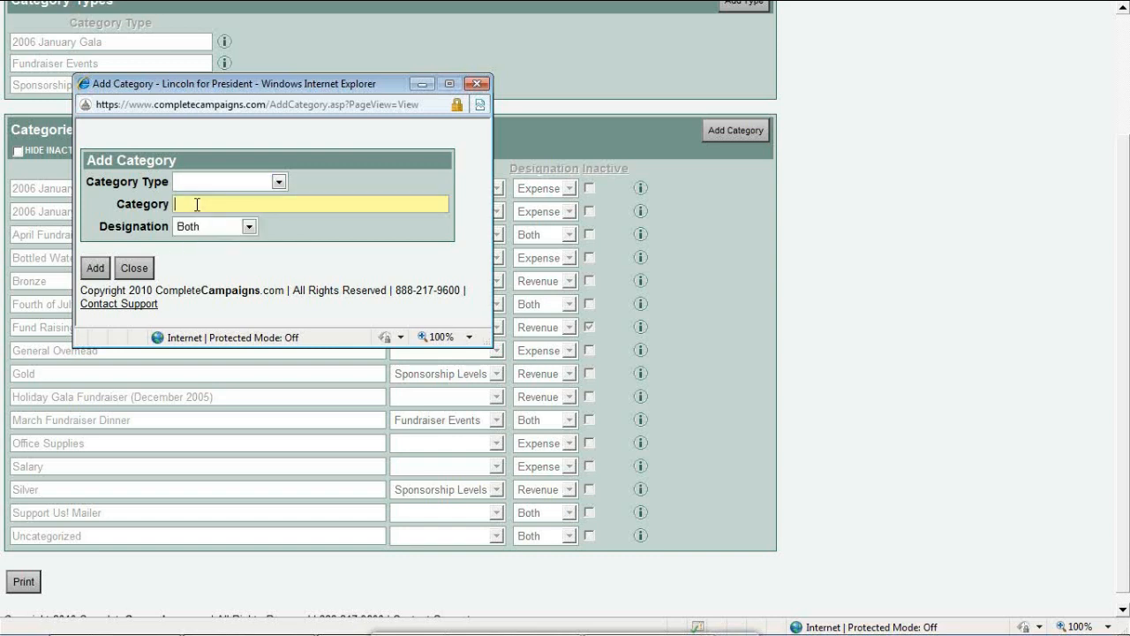
text(Julie)
text('s Fundraiser)
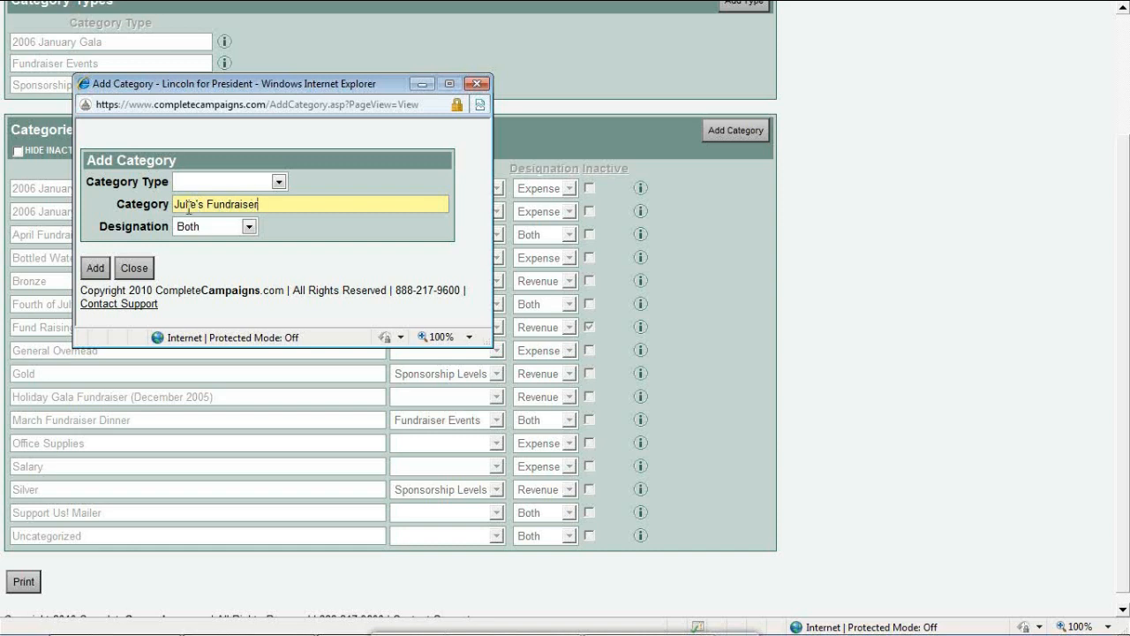
Keep designation Both, save the category, and close the form
click(198, 228)
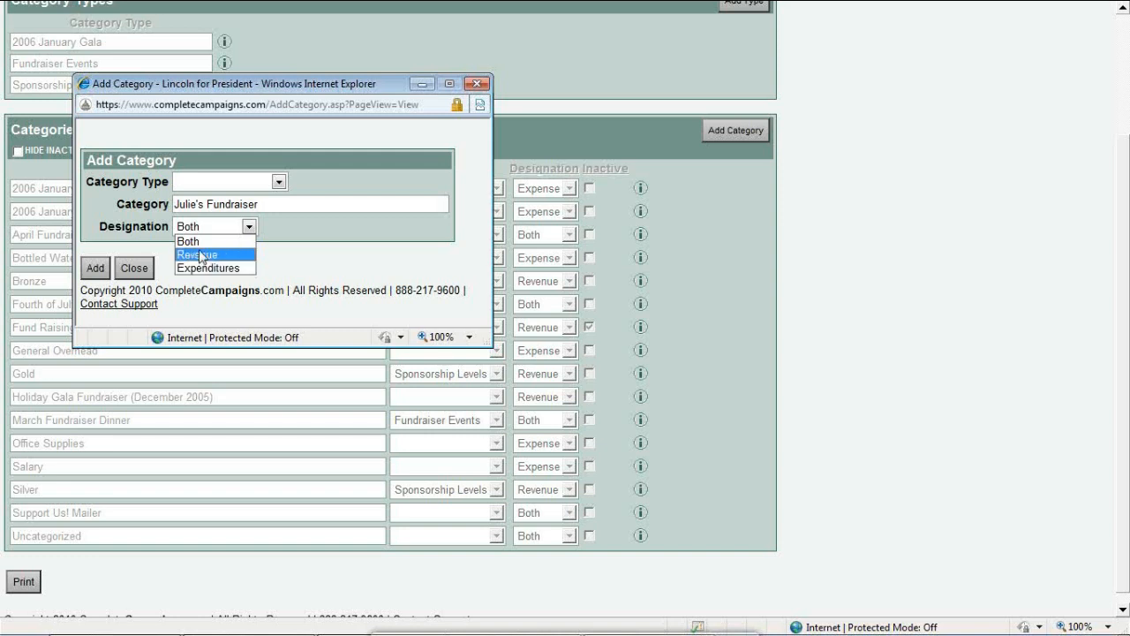
click(200, 242)
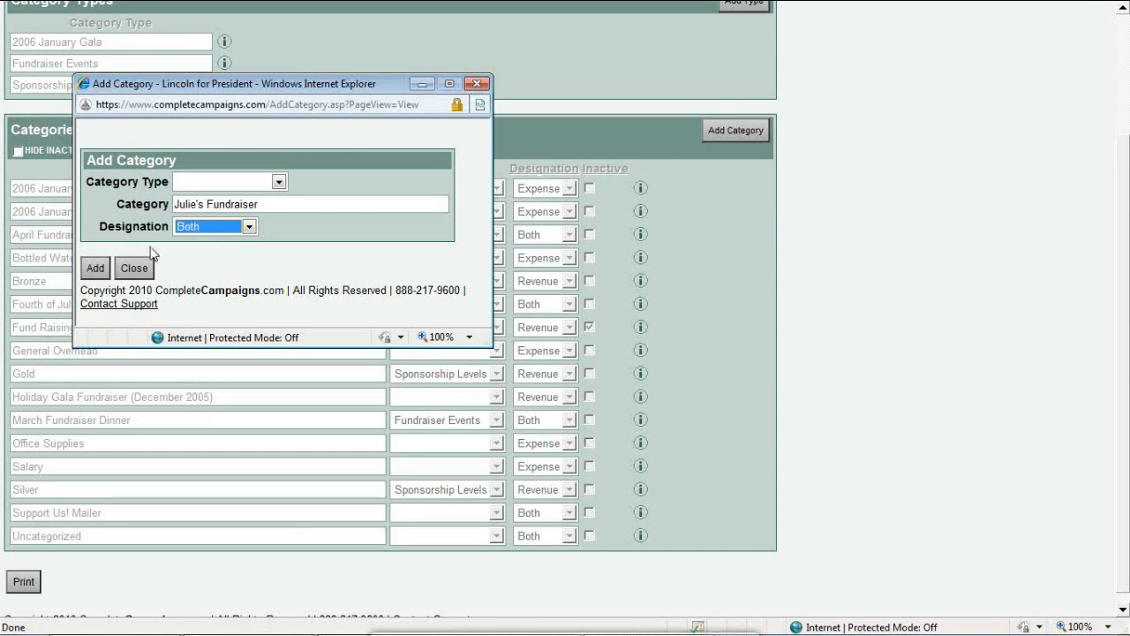
click(97, 268)
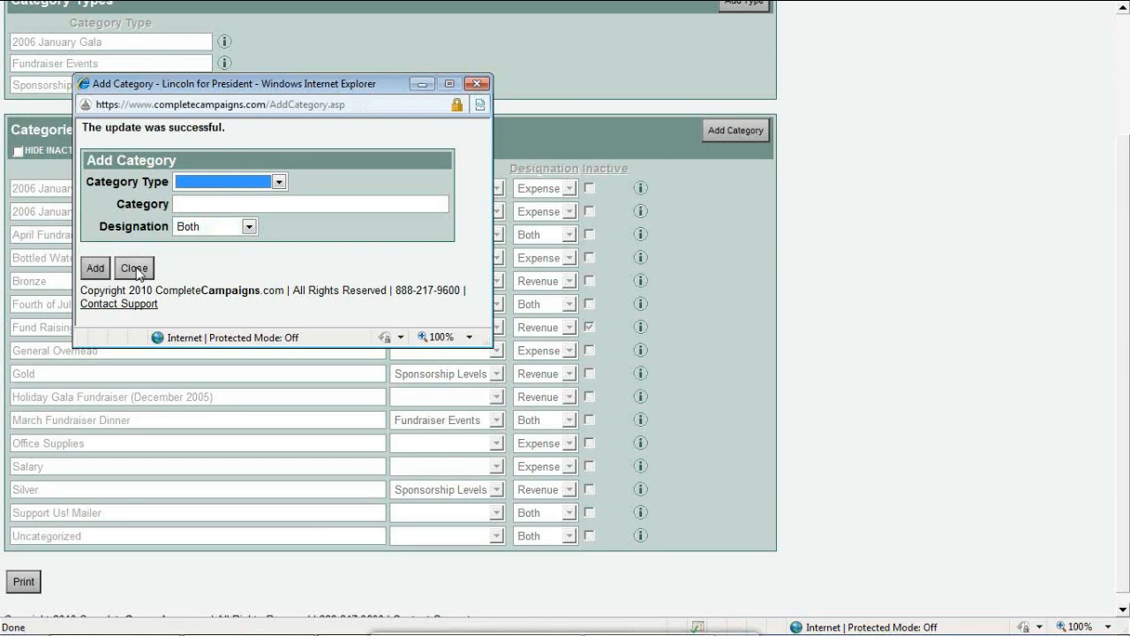
click(134, 269)
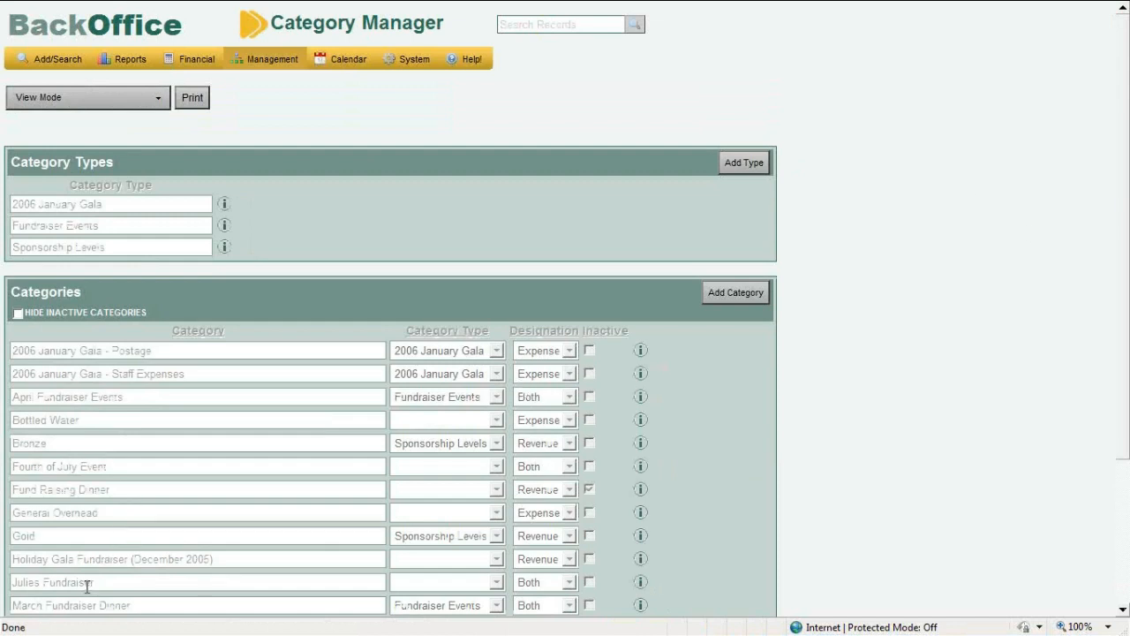
Switch the Category Manager, now listing Julies Fundraiser, from View Mode to Edit Mode
drag(97, 584, 16, 591)
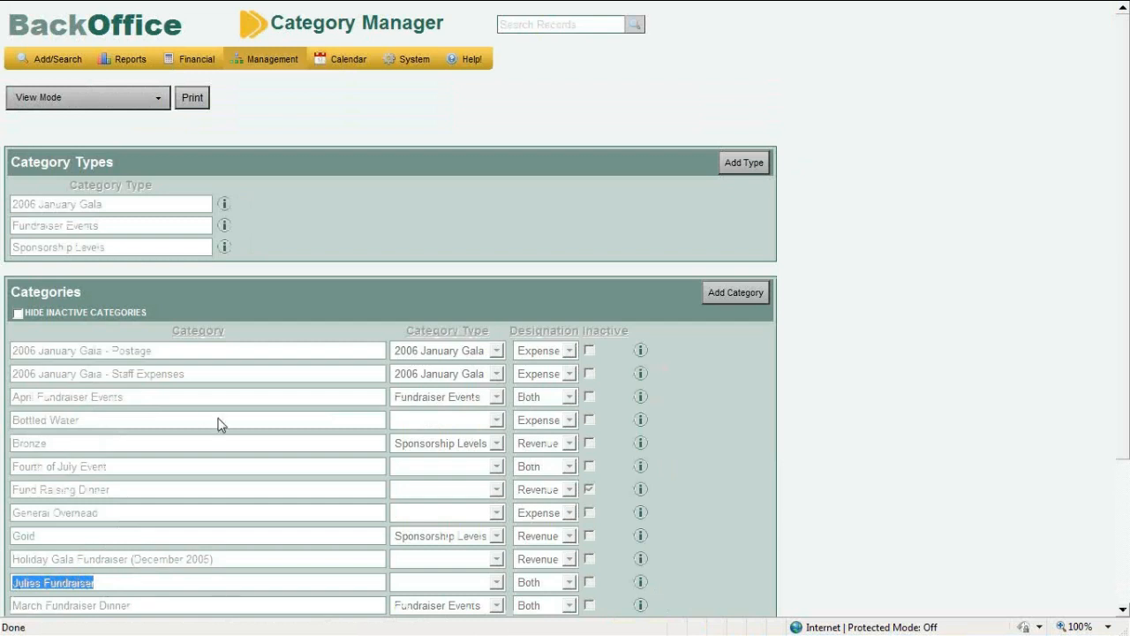
click(325, 289)
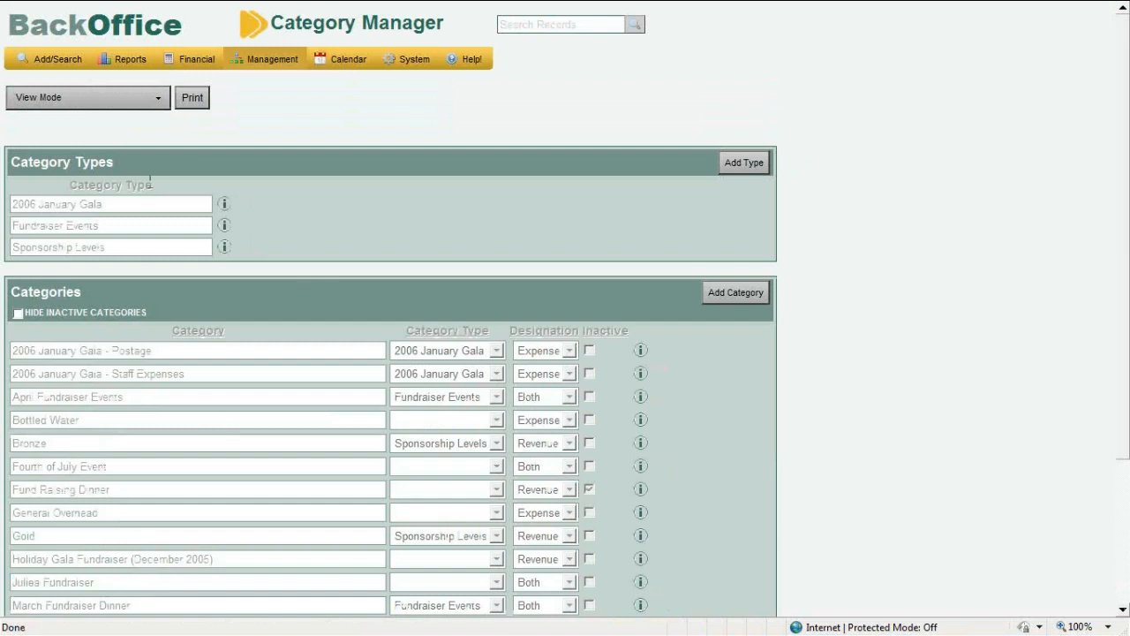
click(78, 102)
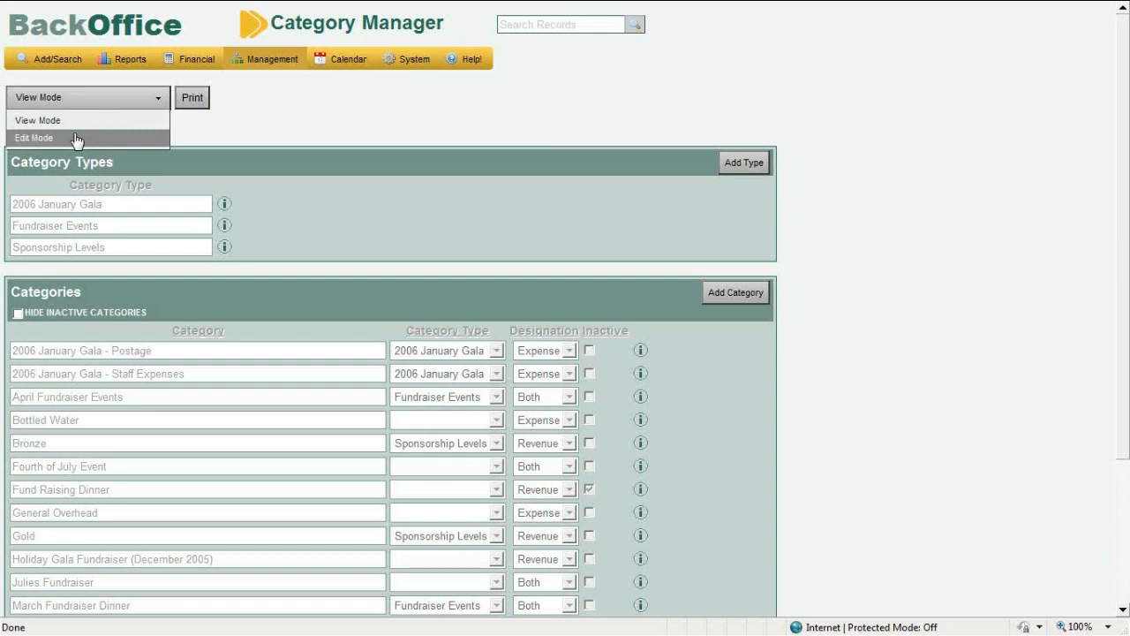
click(77, 139)
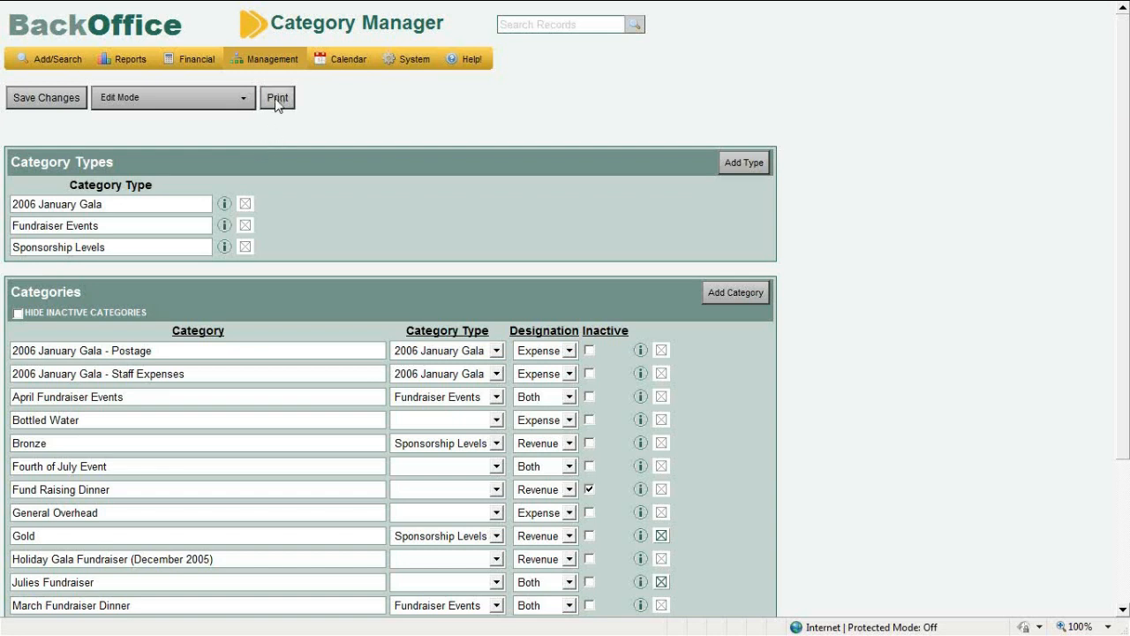
mouse_move(252, 72)
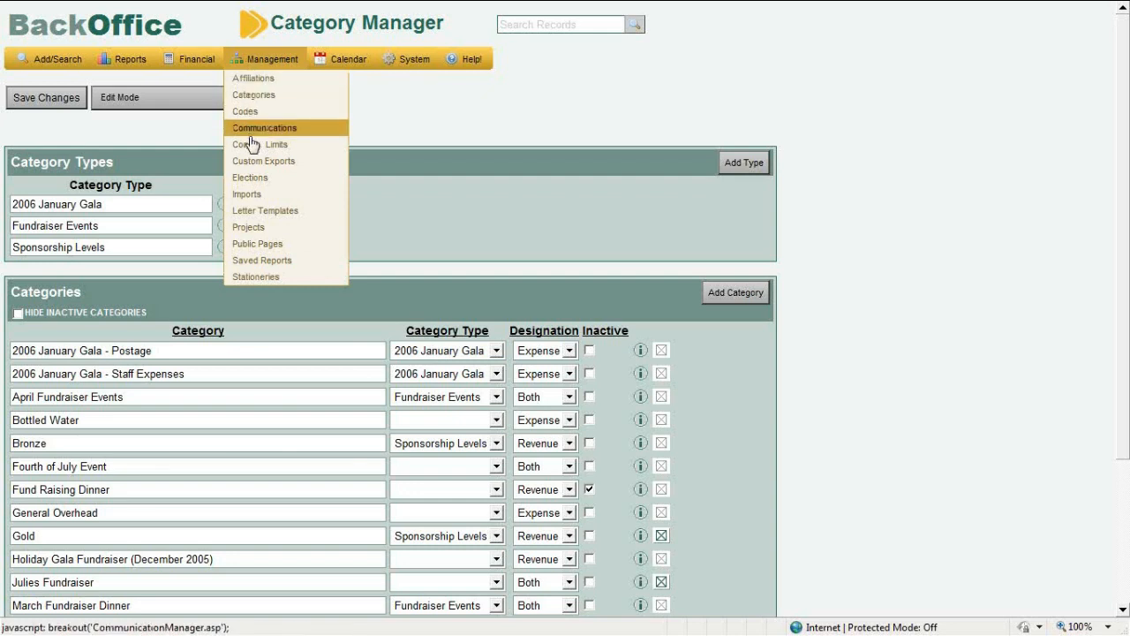
Open the Election Manager in Edit Mode and begin a new Add Election entry
click(254, 178)
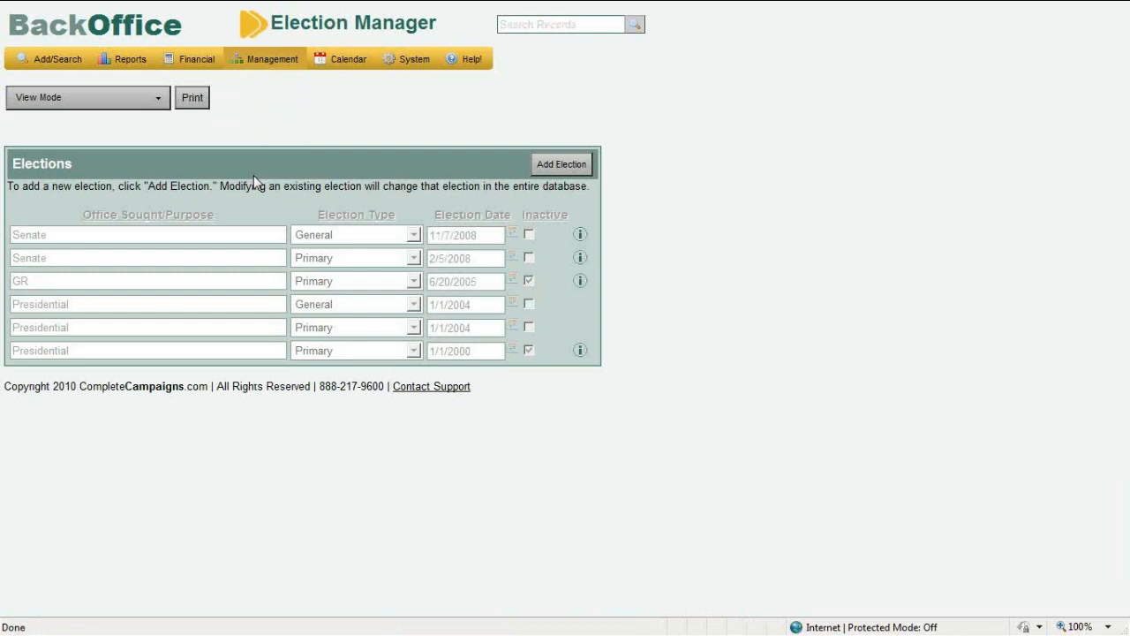
click(163, 104)
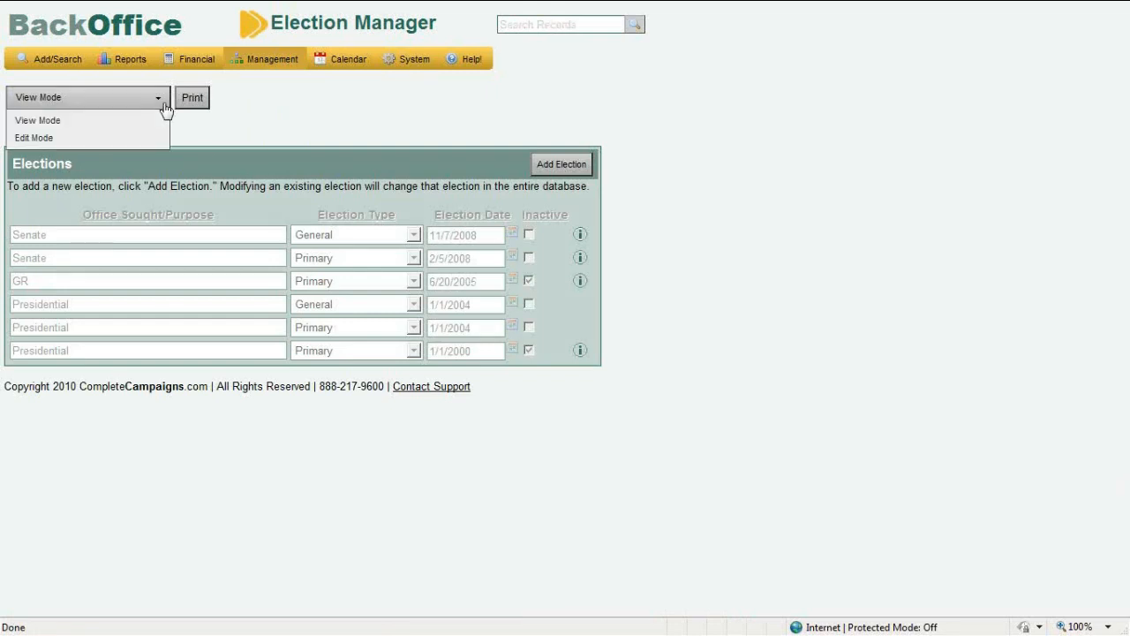
click(160, 136)
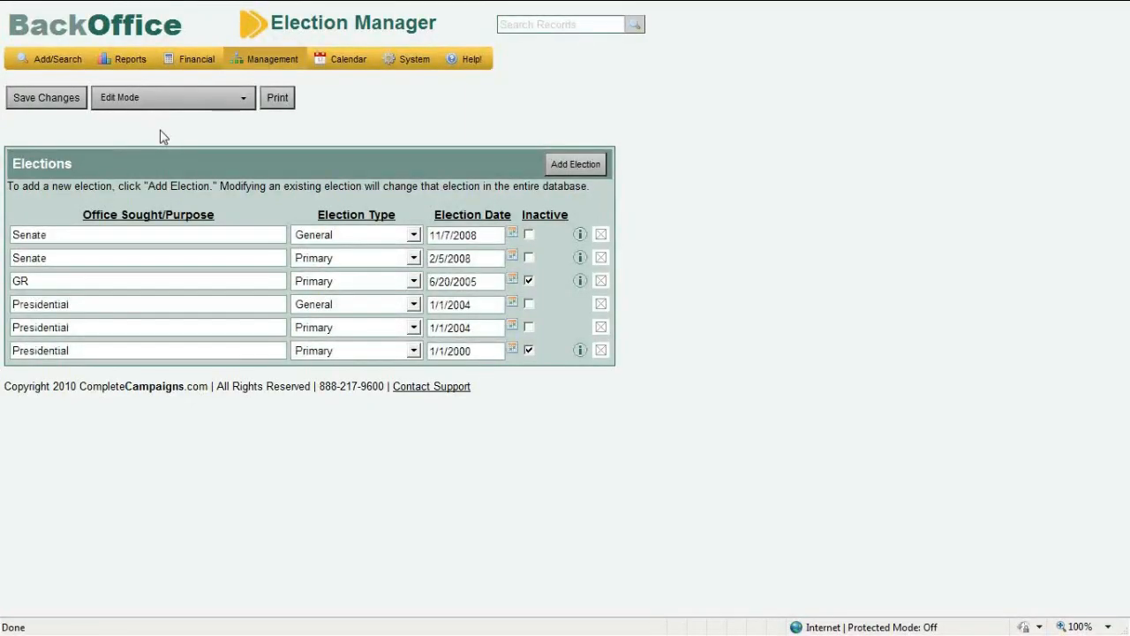
click(575, 168)
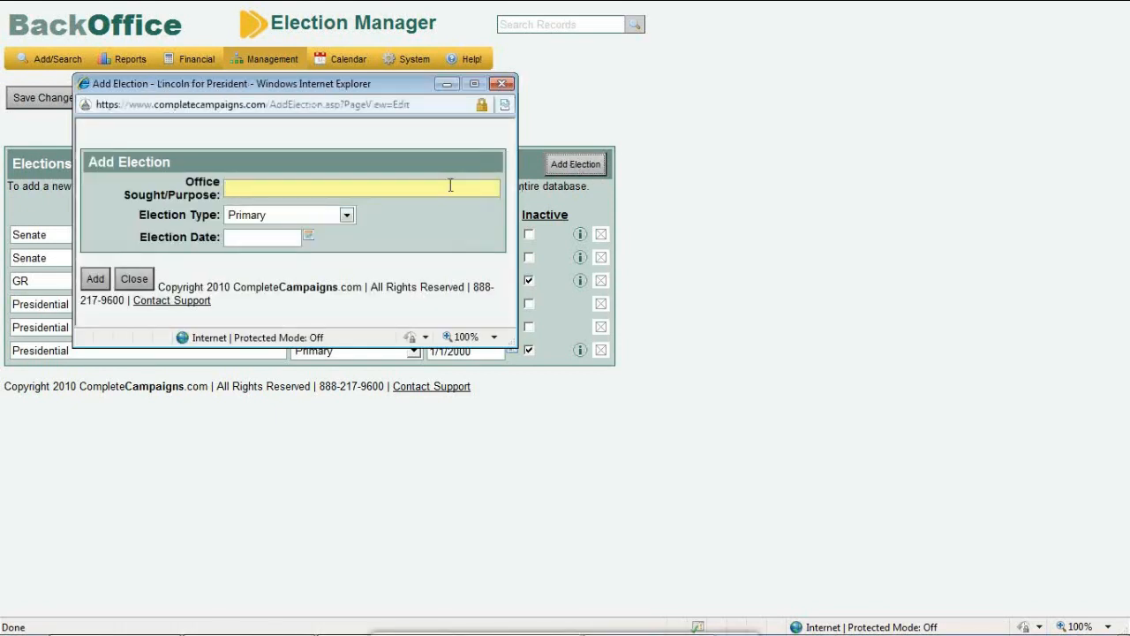
Add a General election dated 11/4/2013 with Office Sought 'General', then close the form
click(313, 217)
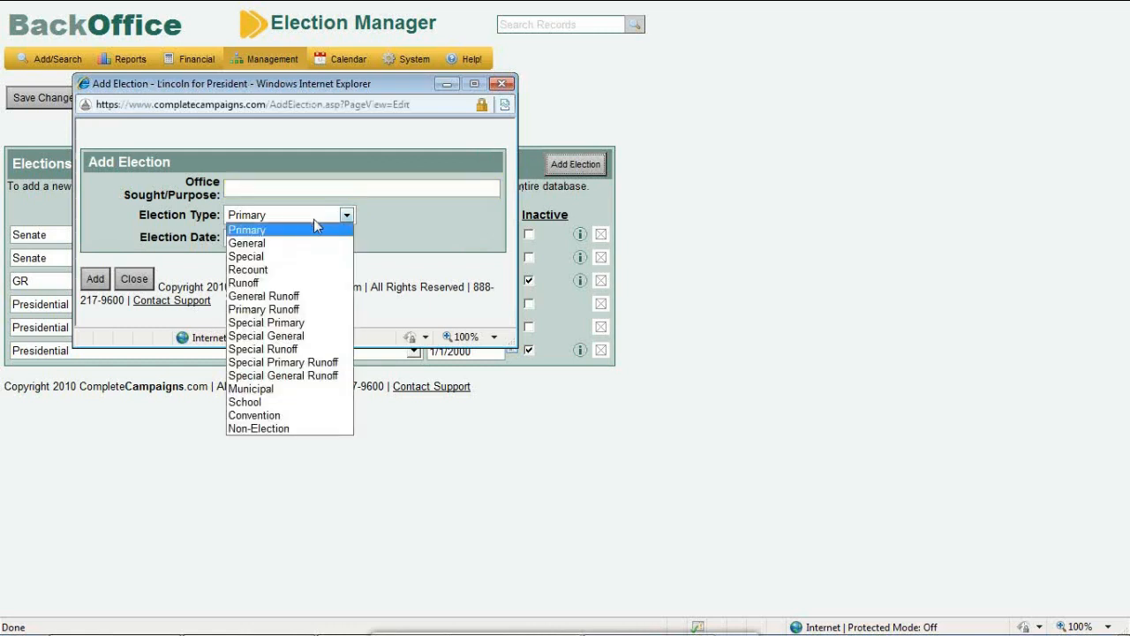
click(313, 245)
click(290, 235)
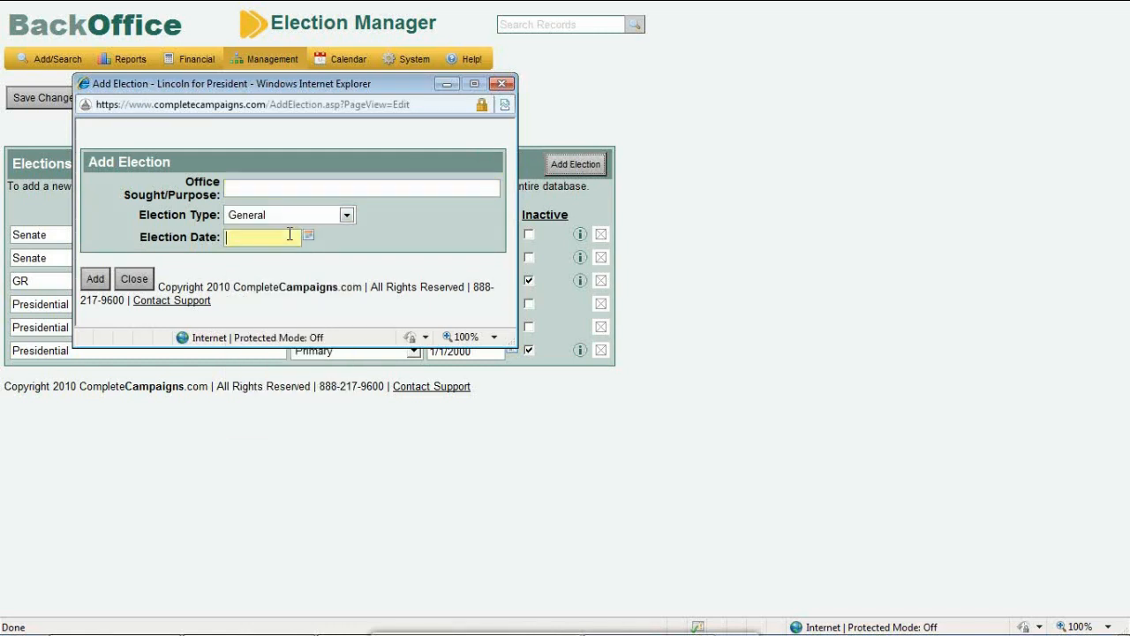
text(11/4/2013)
click(274, 189)
text(General)
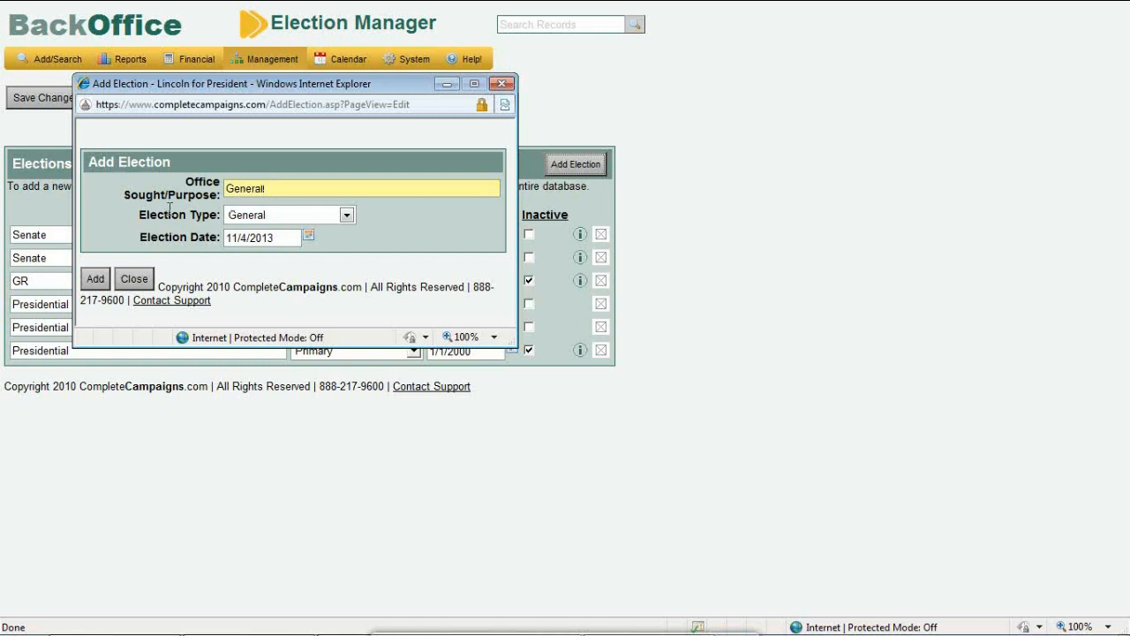
click(97, 279)
click(134, 279)
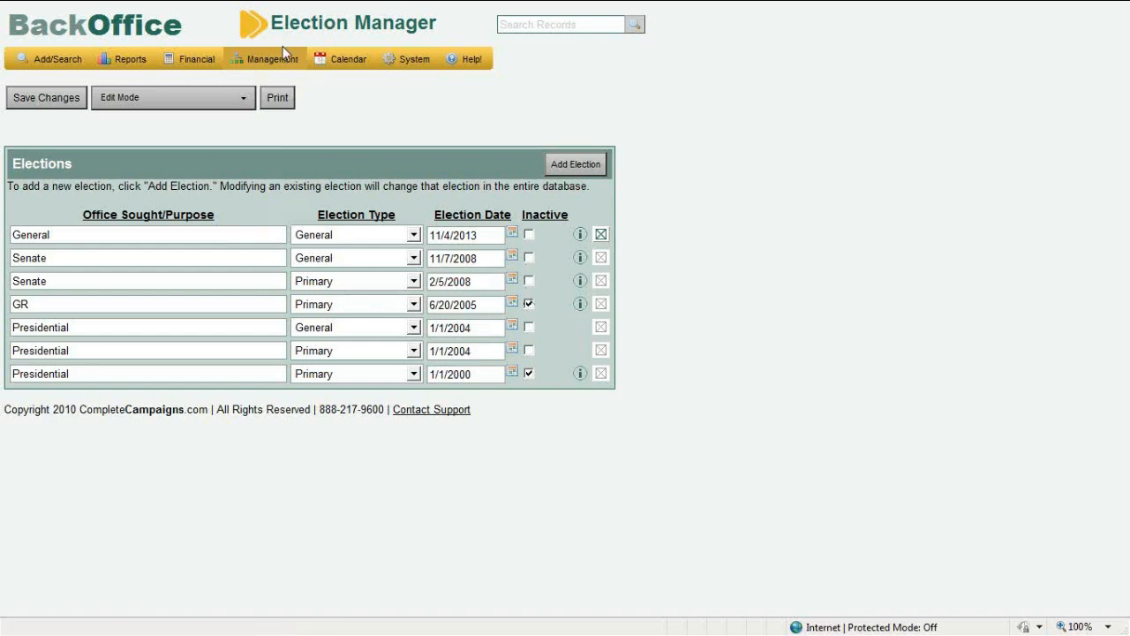
Open Contrib. Limits from the Management menu to view the contribution limits
mouse_move(275, 64)
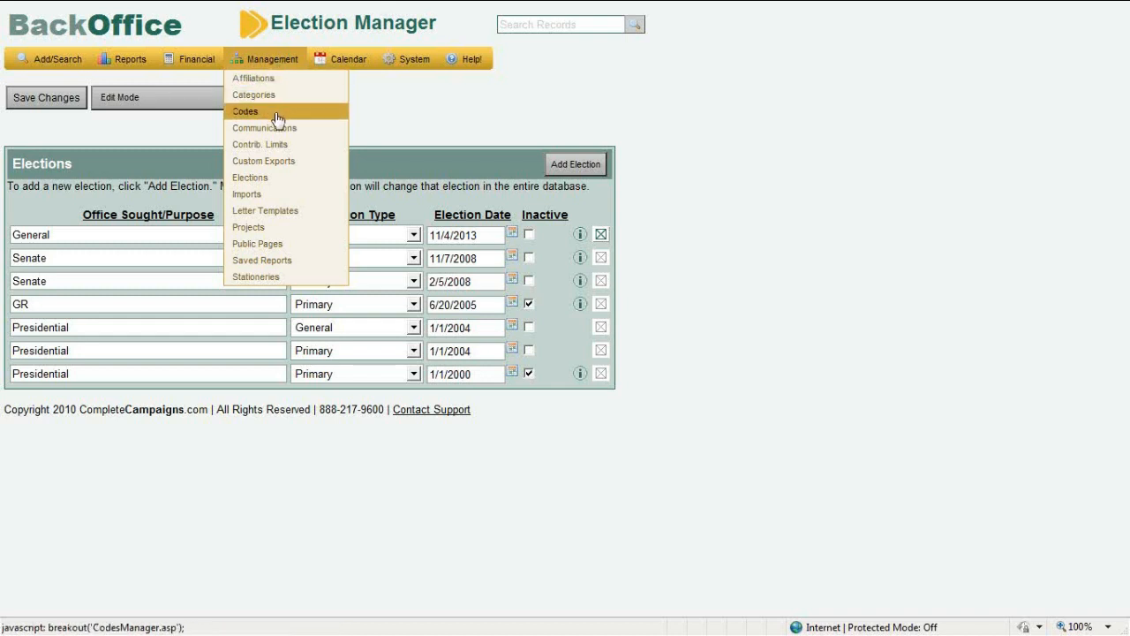
click(281, 145)
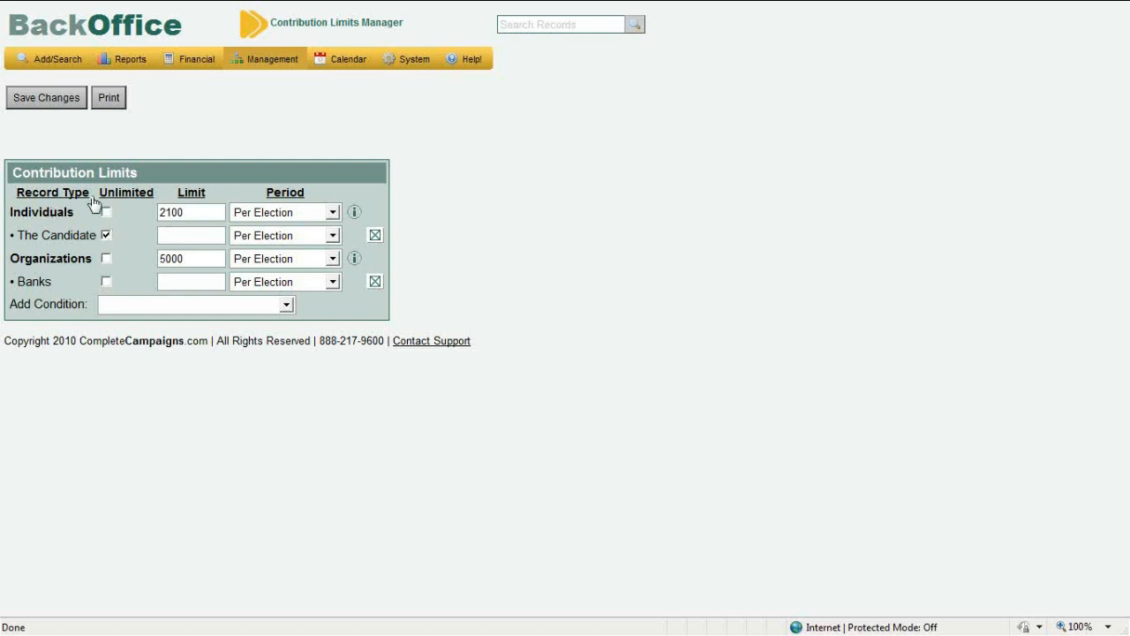
Review the individuals 2100 and organizations 5000 limits, keeping organizations at Per Election
click(266, 213)
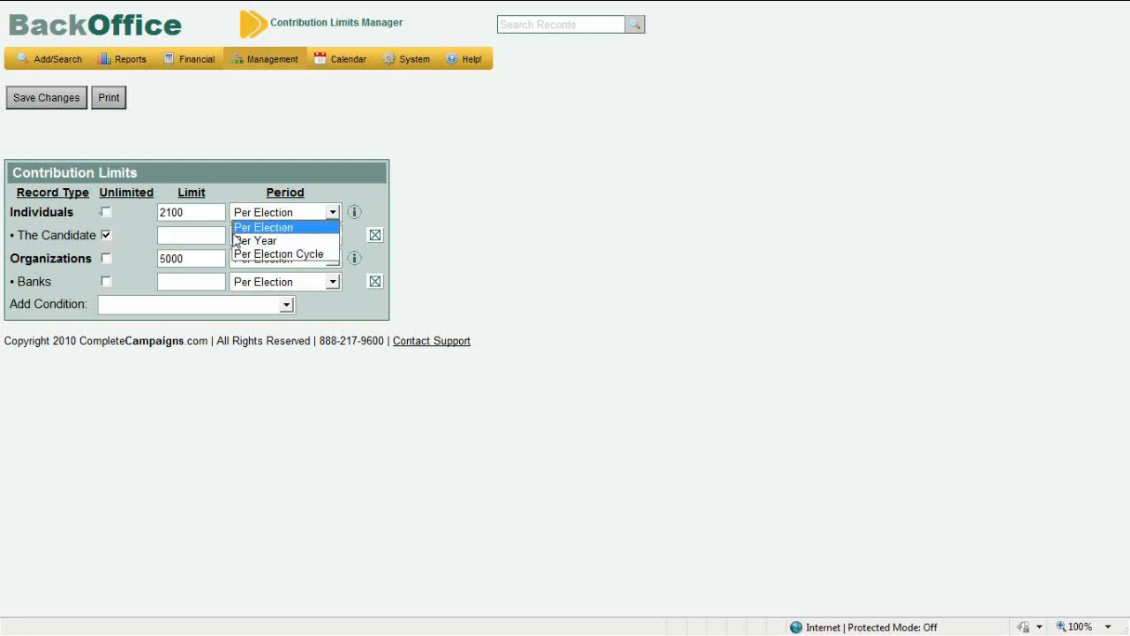
click(204, 213)
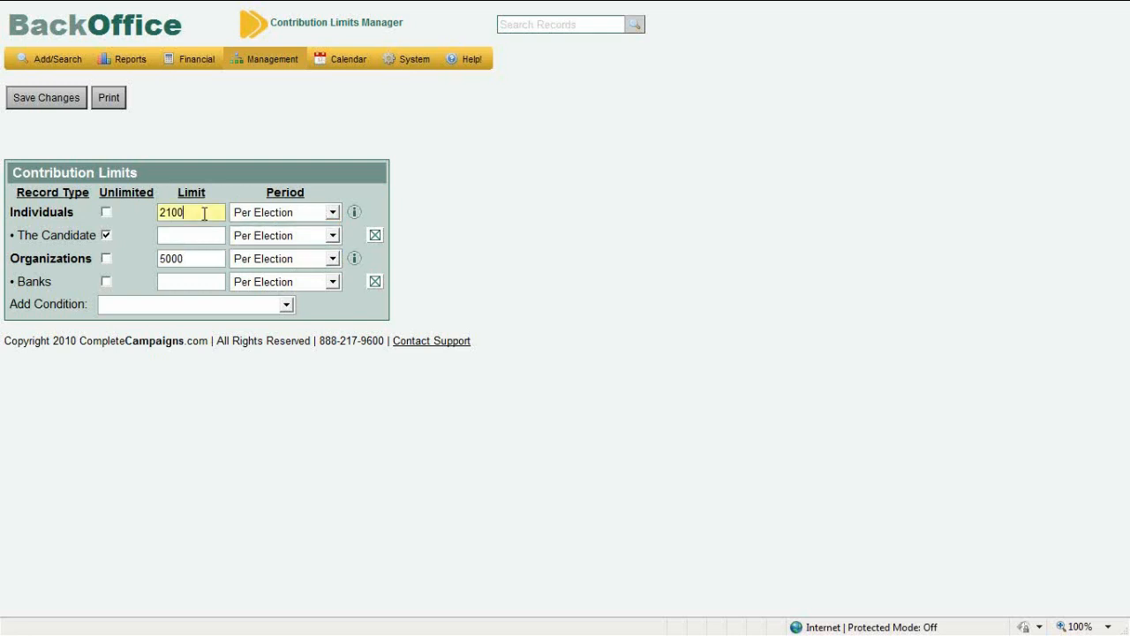
click(205, 257)
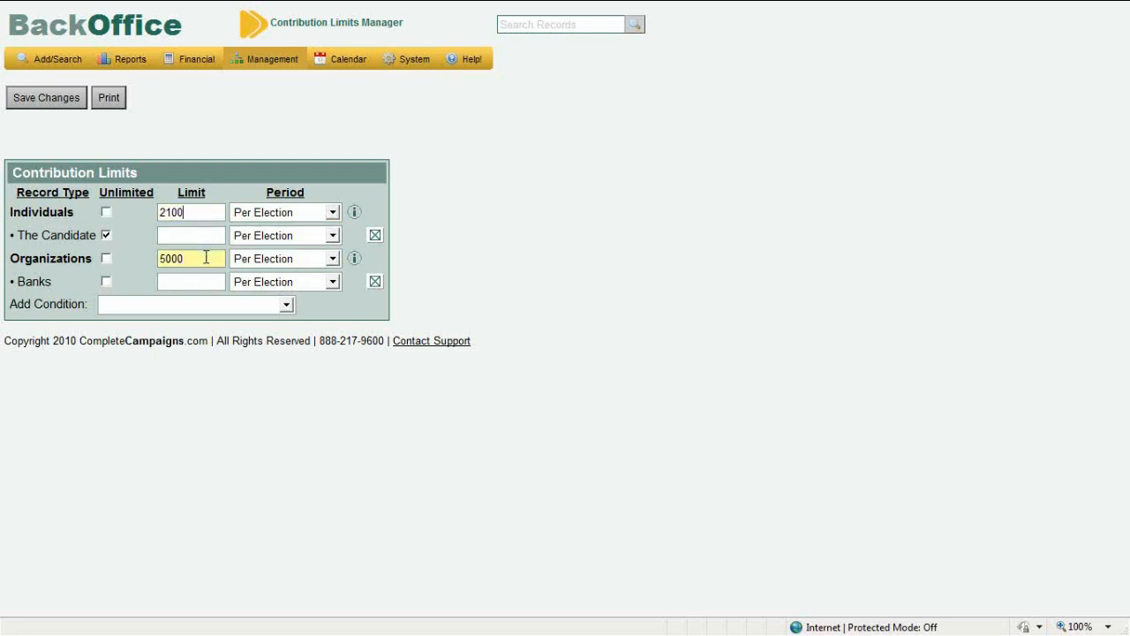
click(255, 269)
click(255, 269)
click(257, 269)
click(256, 273)
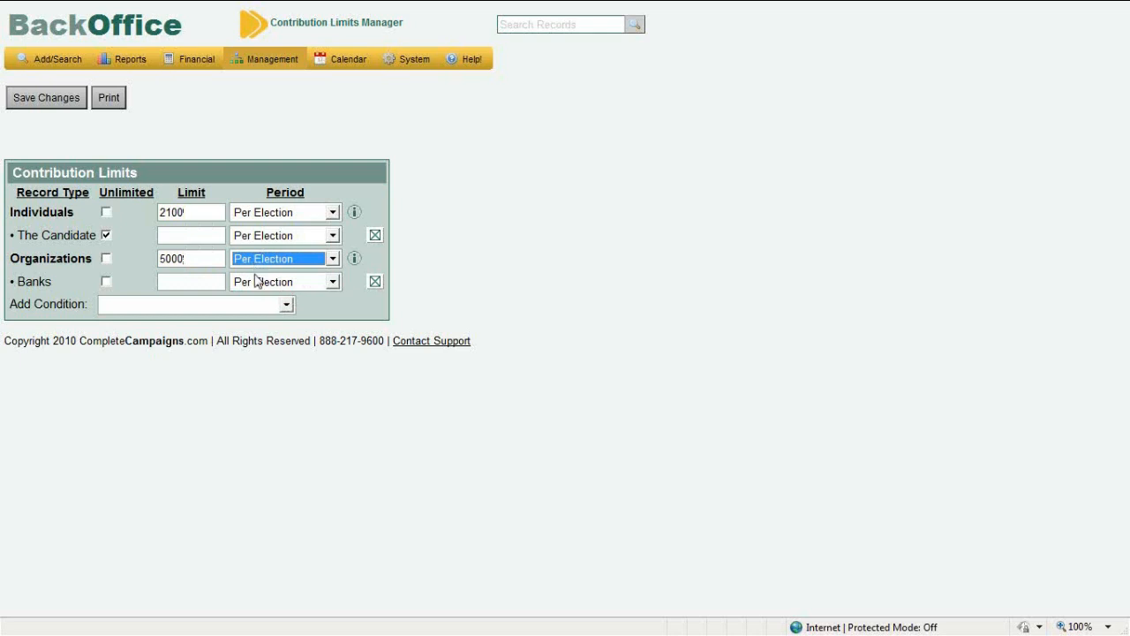
Add a Committees limit condition and start entering its limit
click(259, 309)
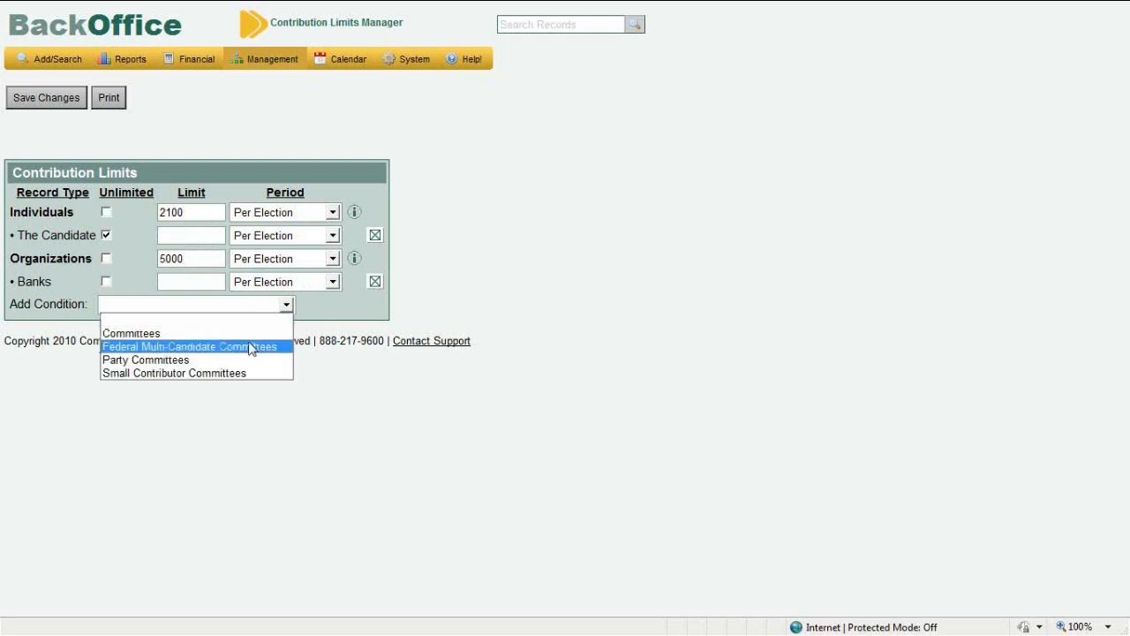
click(245, 334)
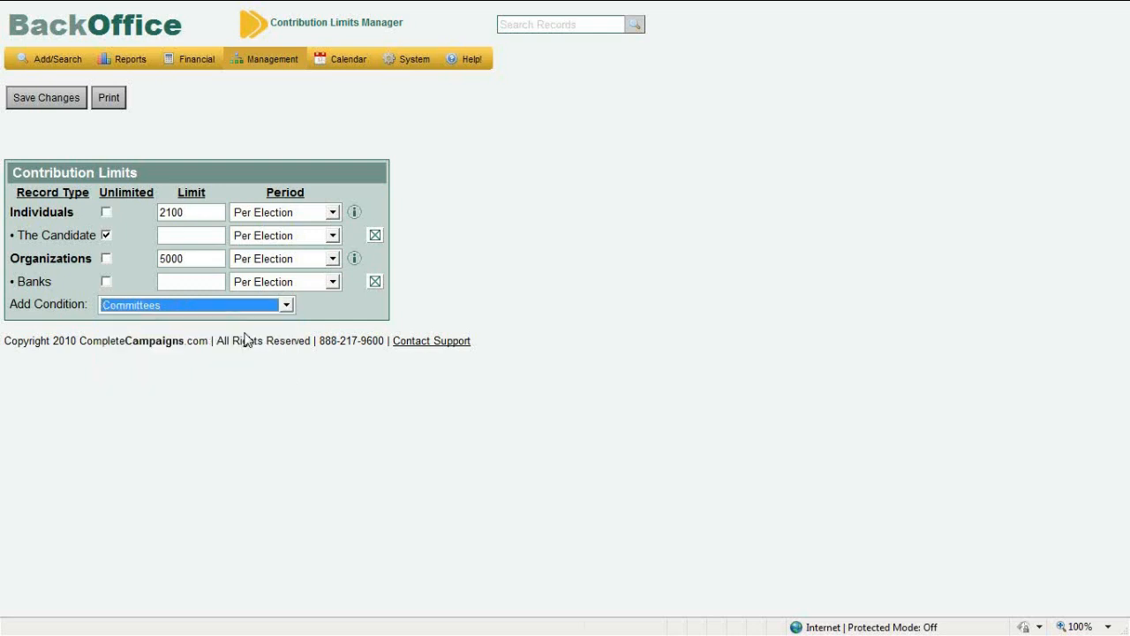
click(195, 282)
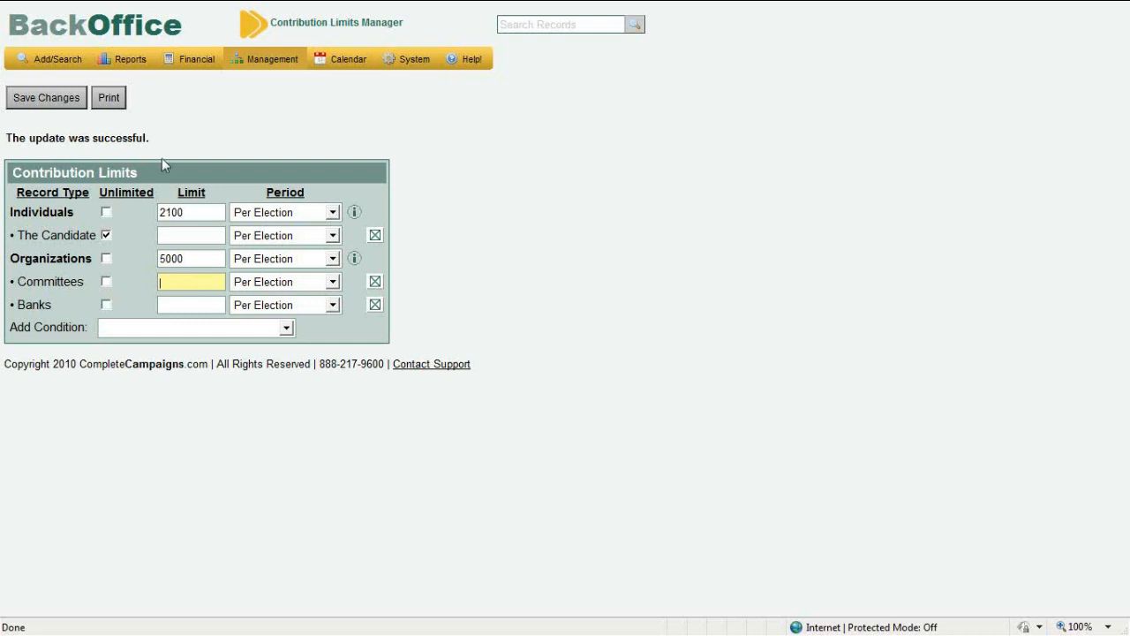
mouse_move(184, 68)
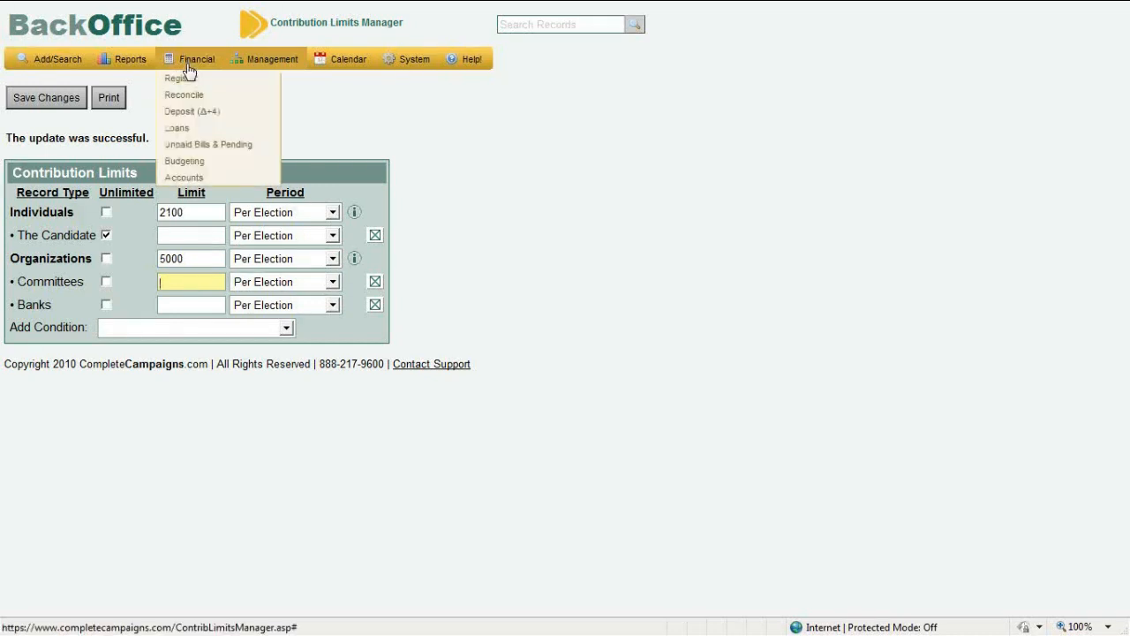
Start a 5000 monetary contribution in the Register from a matched existing individual contributor
click(188, 80)
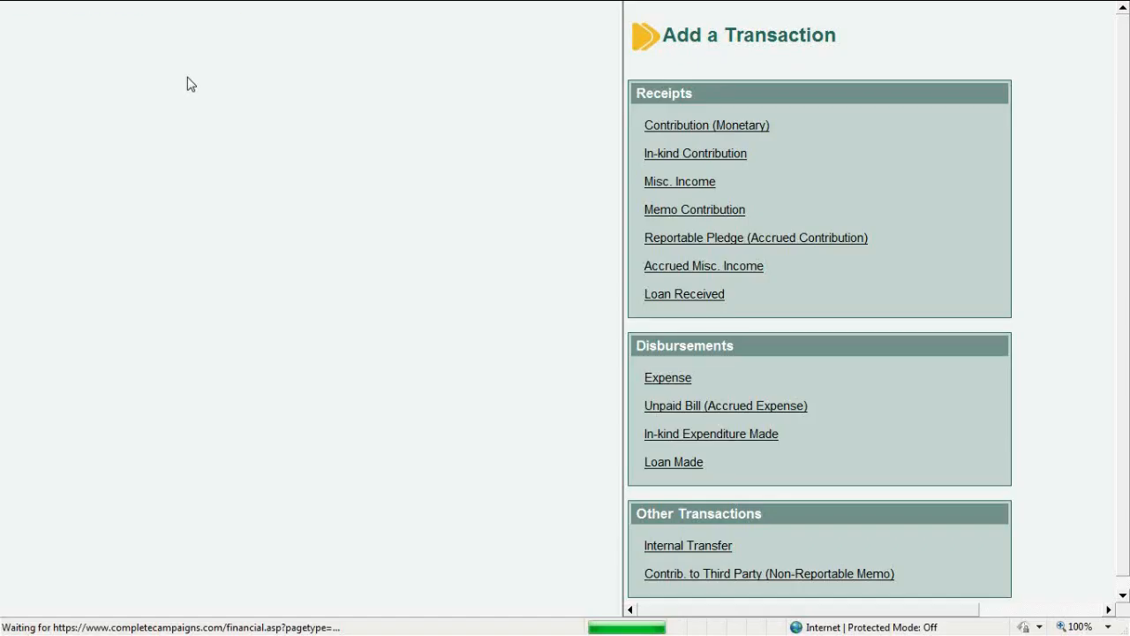
click(706, 126)
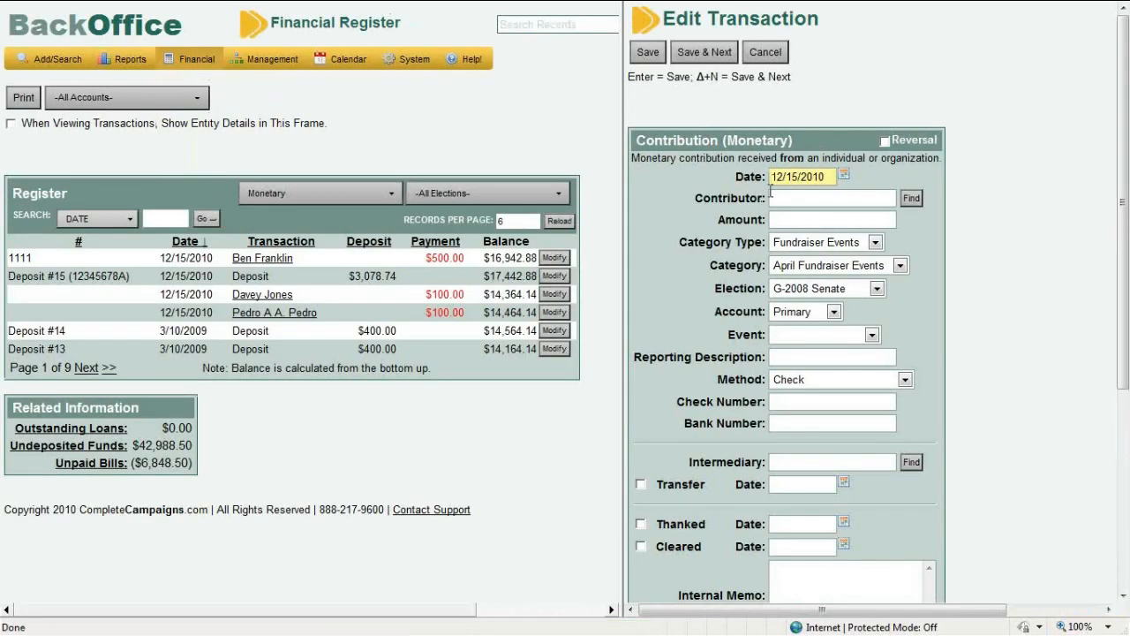
click(774, 196)
text(Bavey Jones)
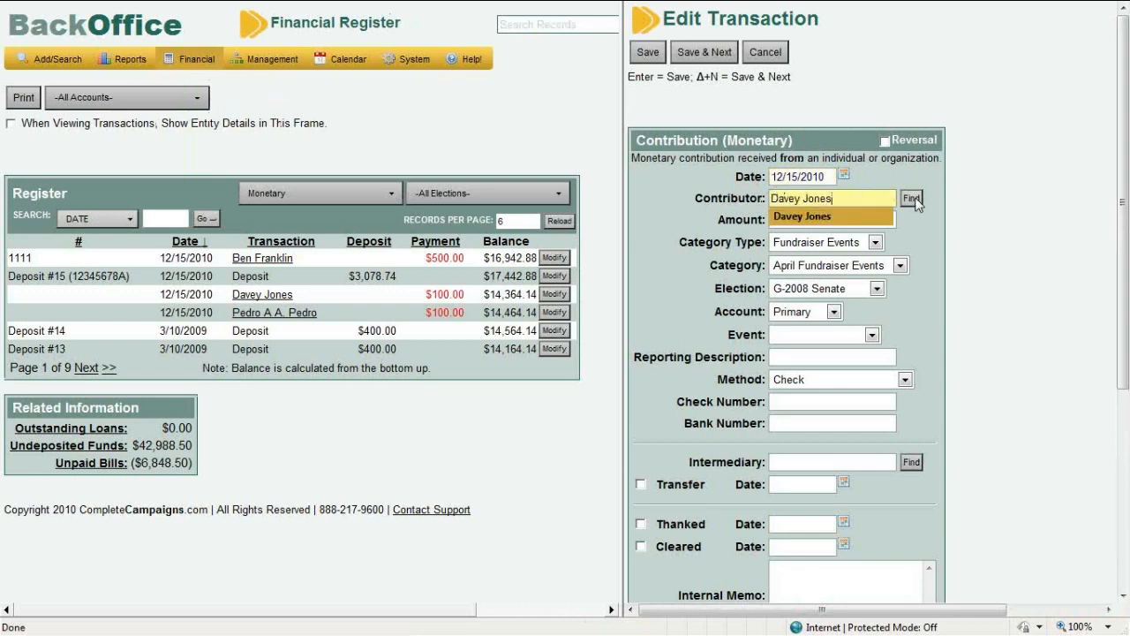
click(837, 220)
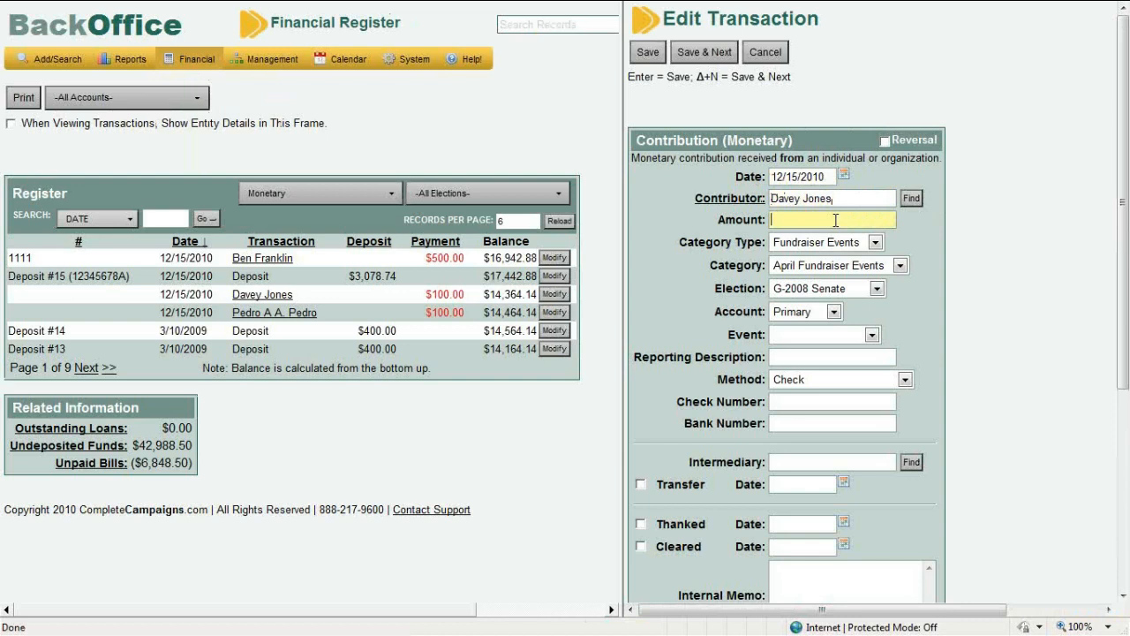
text(5000)
Try saving the 5000 contribution, highlight the $2,900.00 over-limit error, then select the Amount
click(646, 53)
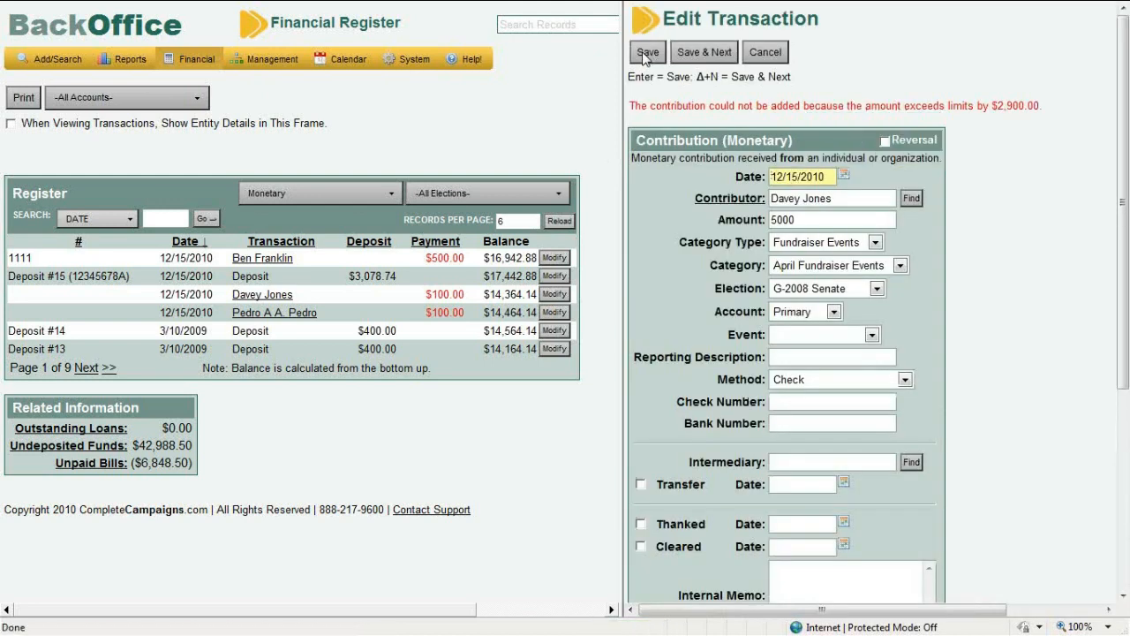
triple_click(751, 109)
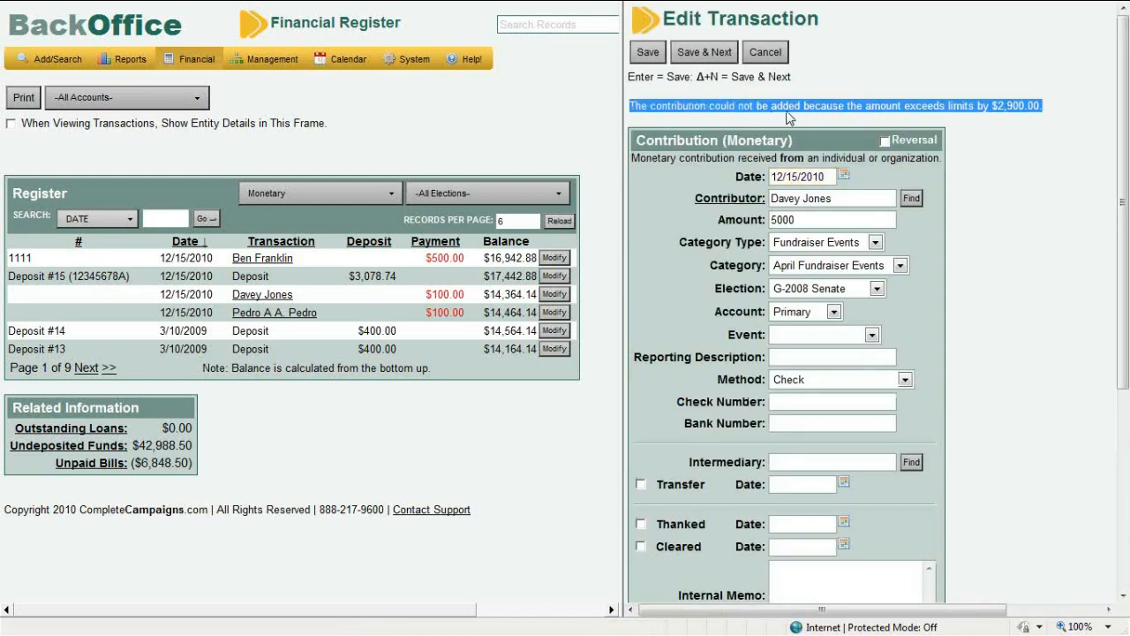
click(842, 116)
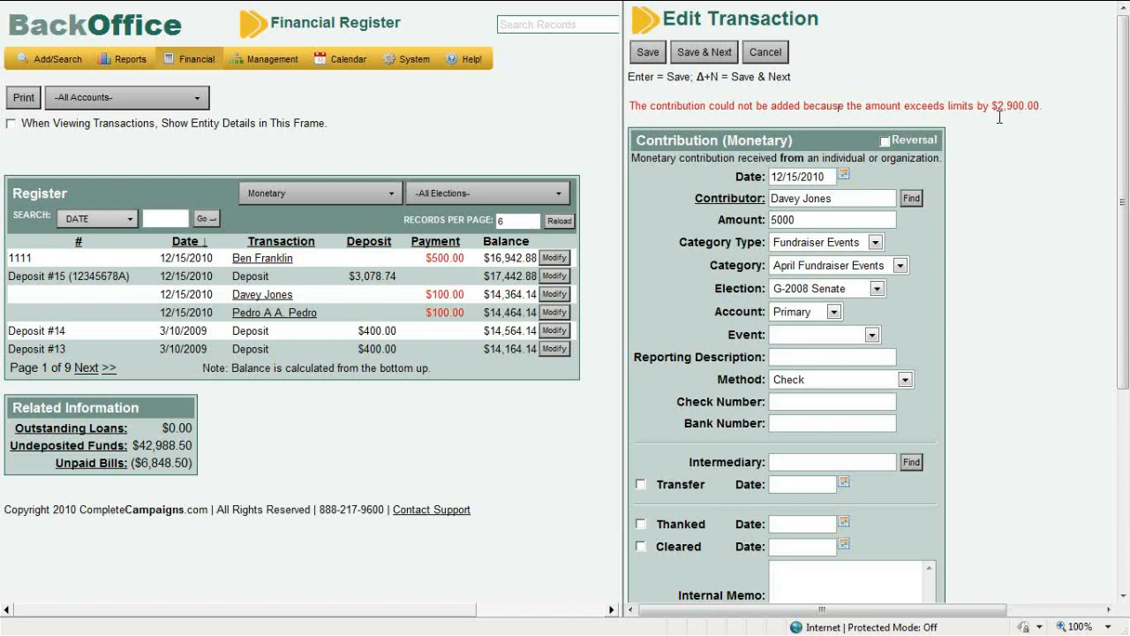
drag(998, 106, 1040, 107)
click(818, 218)
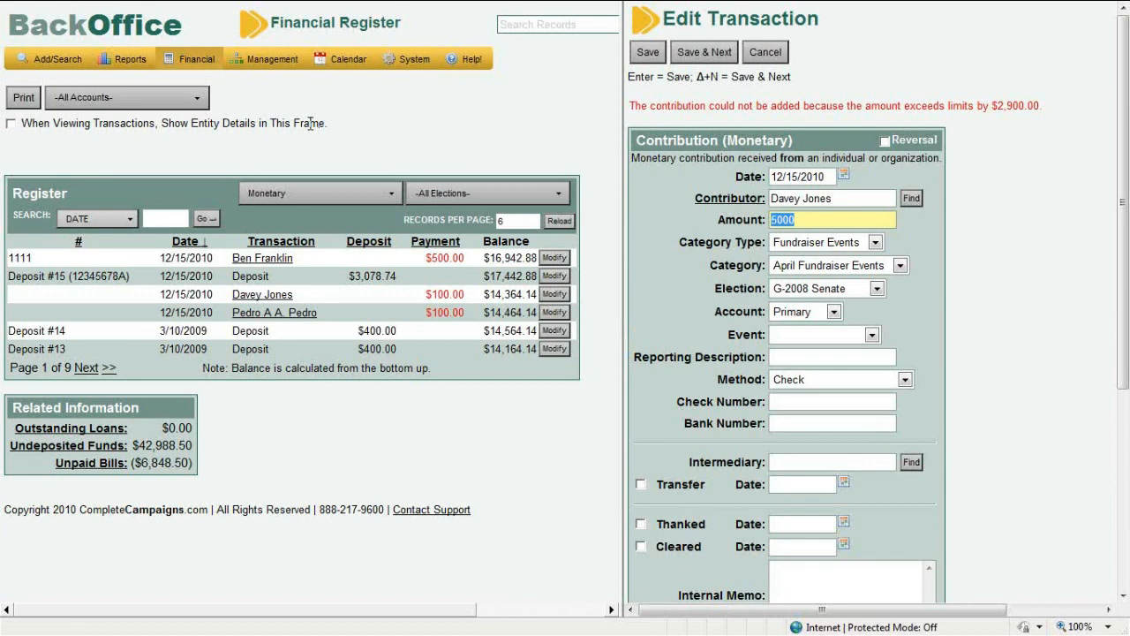
mouse_move(196, 69)
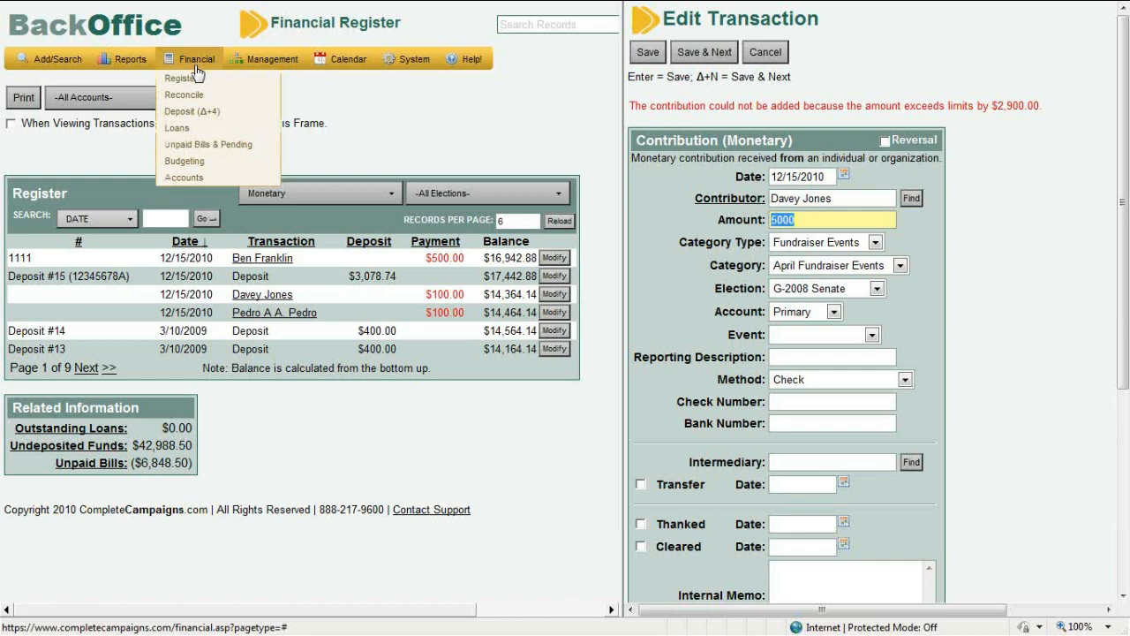
Reconcile -All Accounts- against a 1000 statement balance with receipts and disbursements separated
click(194, 95)
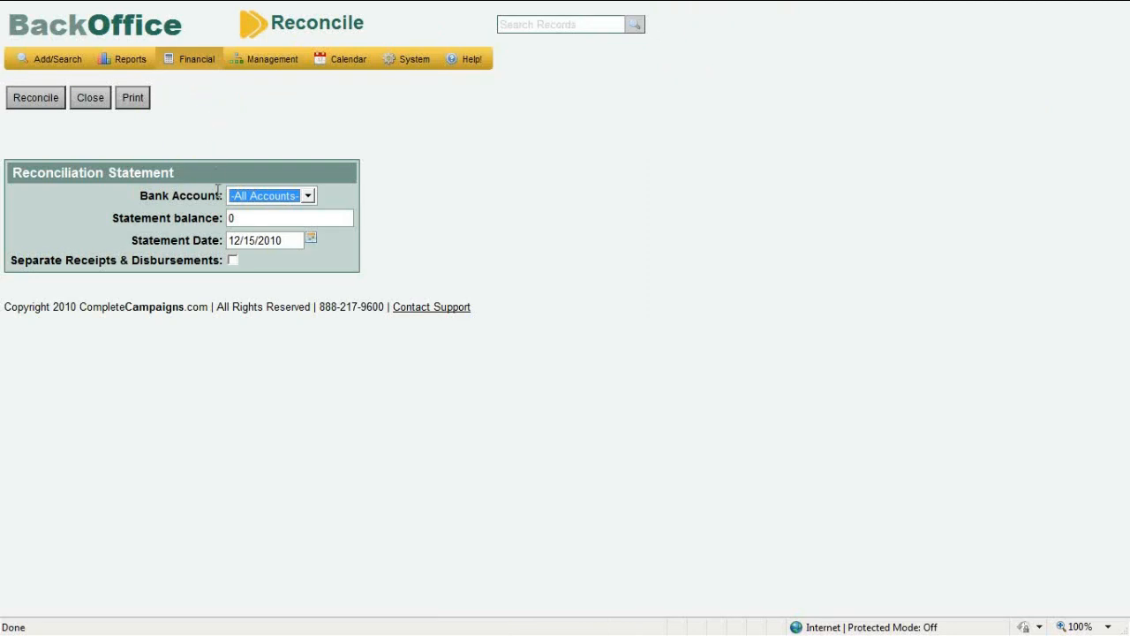
click(245, 197)
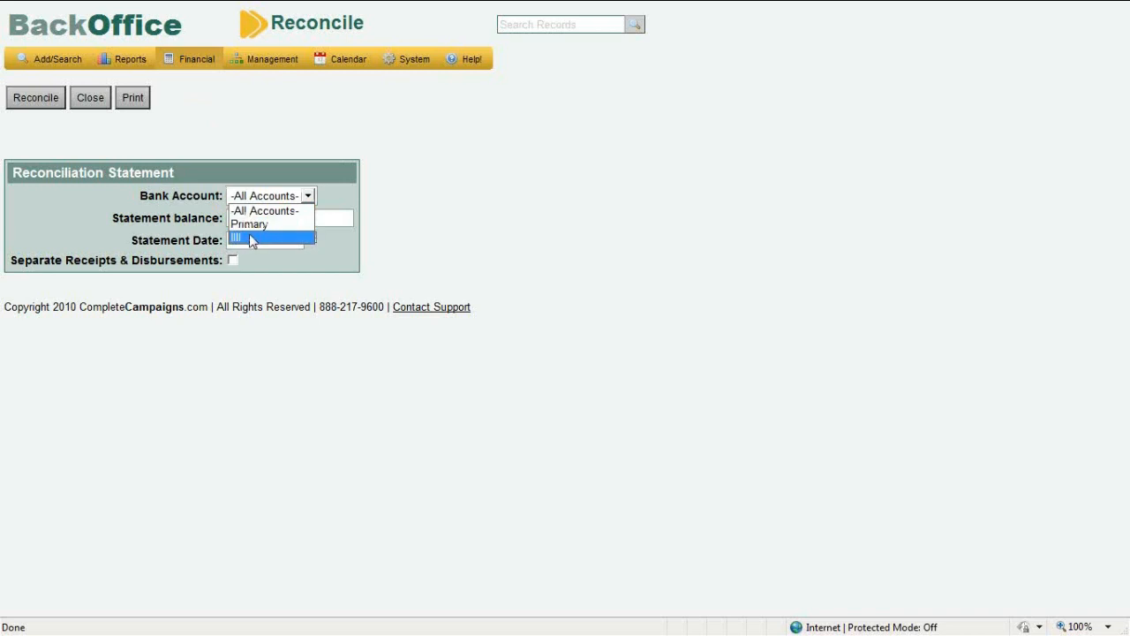
click(251, 212)
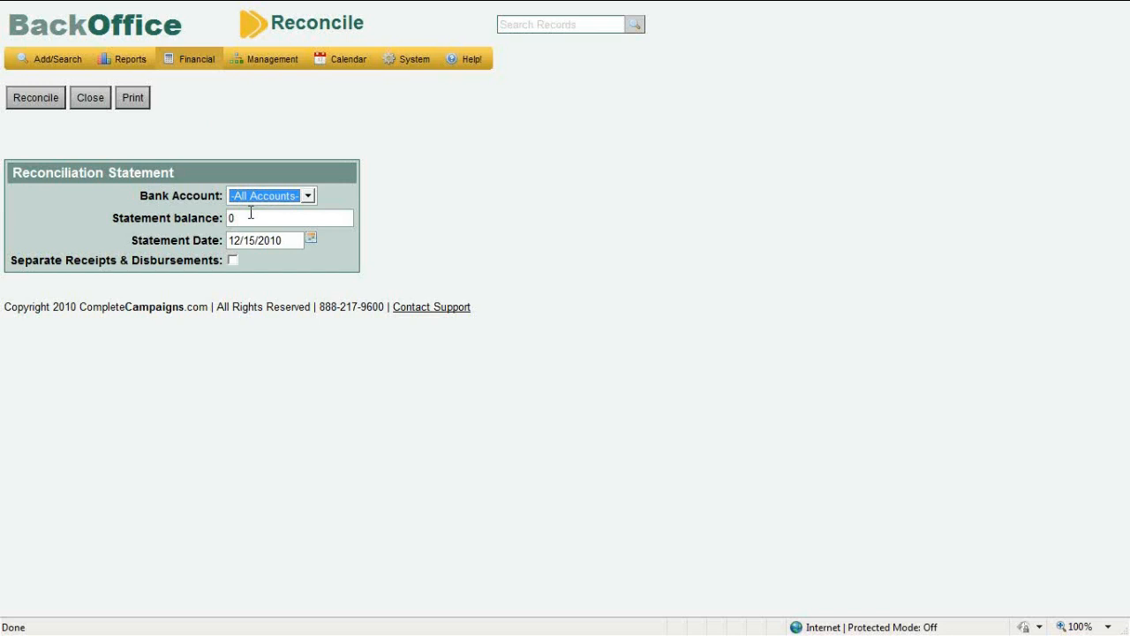
key(Tab)
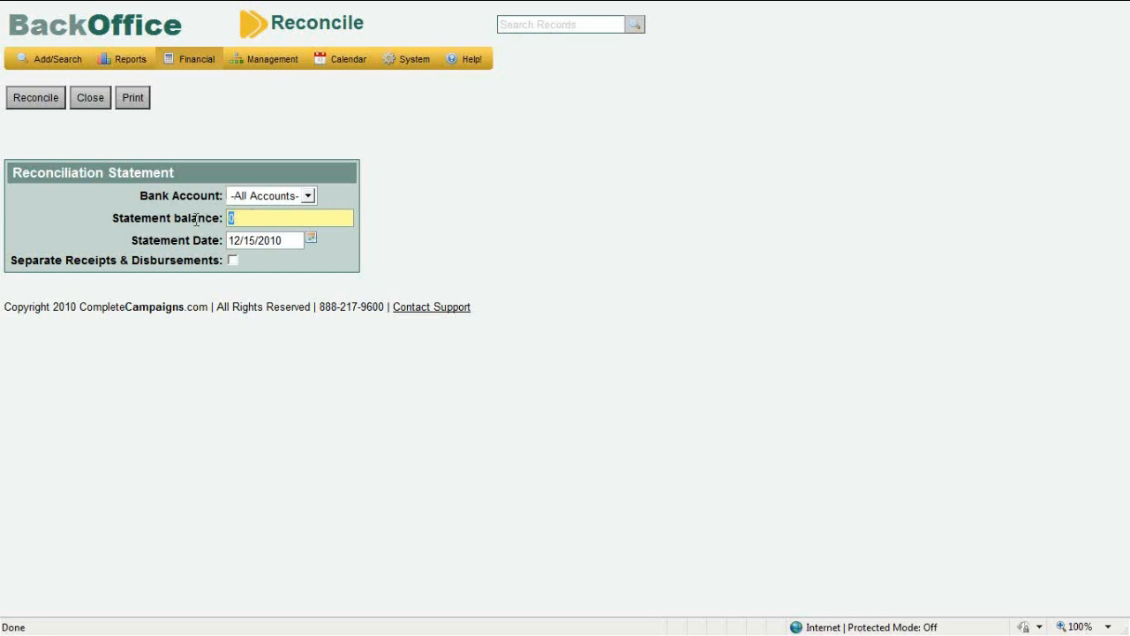
text(1000)
click(233, 261)
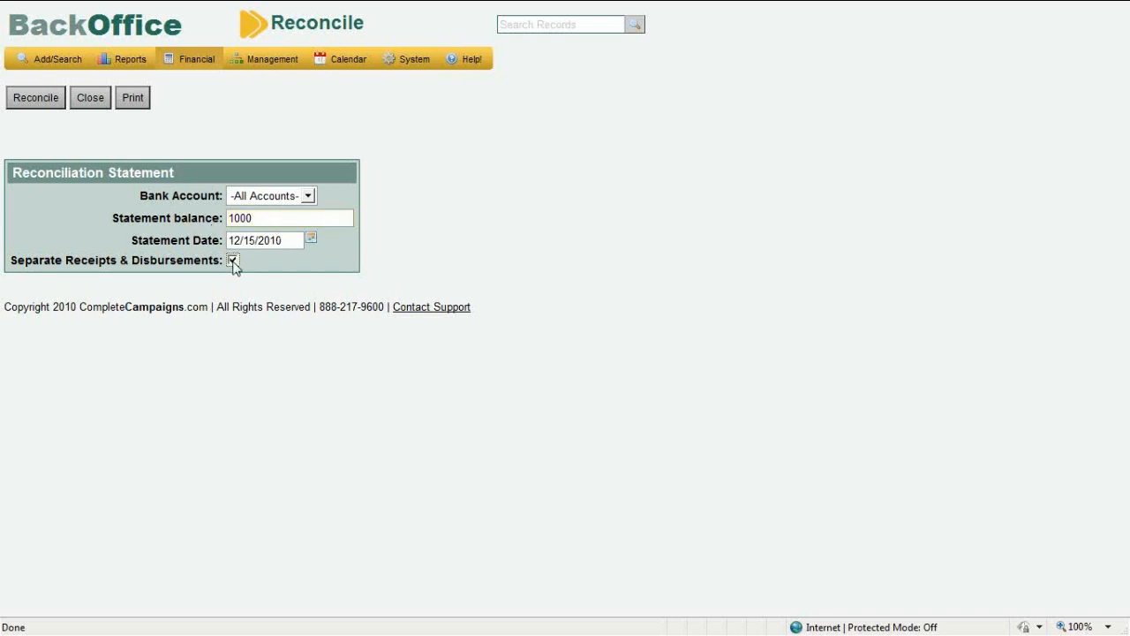
click(36, 98)
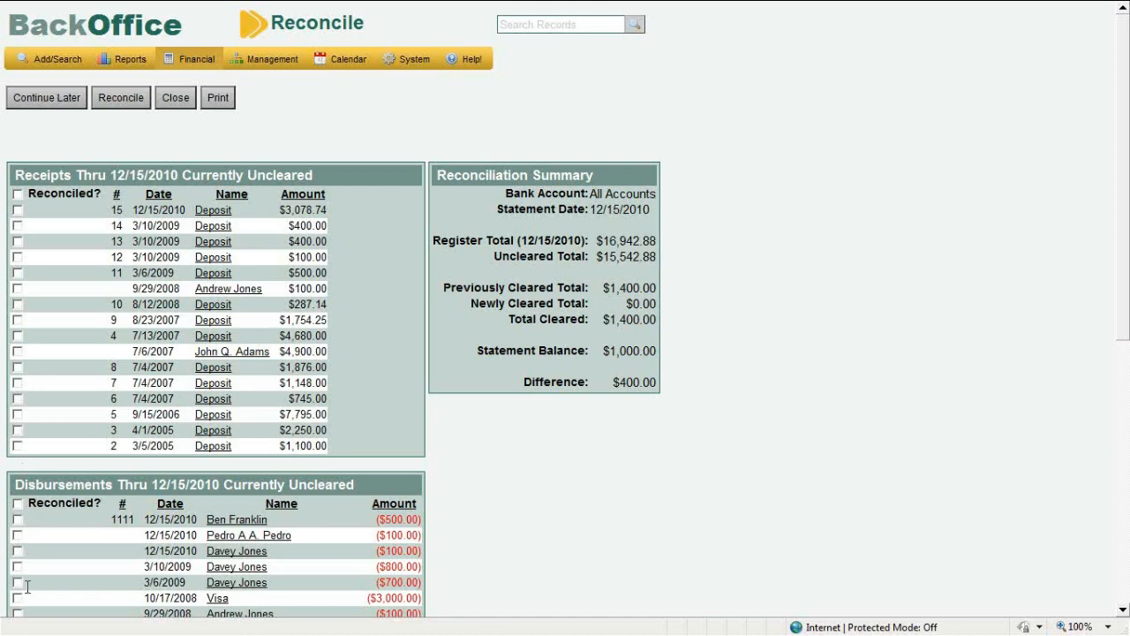
Clear receipts 2, 3, 5 and the $745 deposit, reconcile, and close the report
click(16, 446)
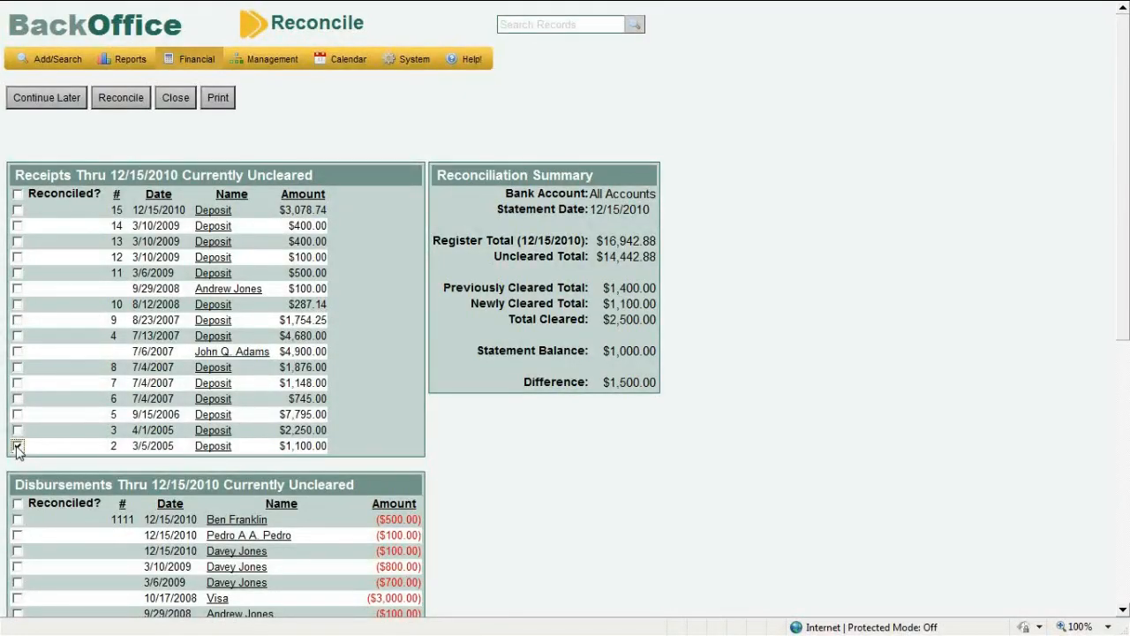
click(17, 430)
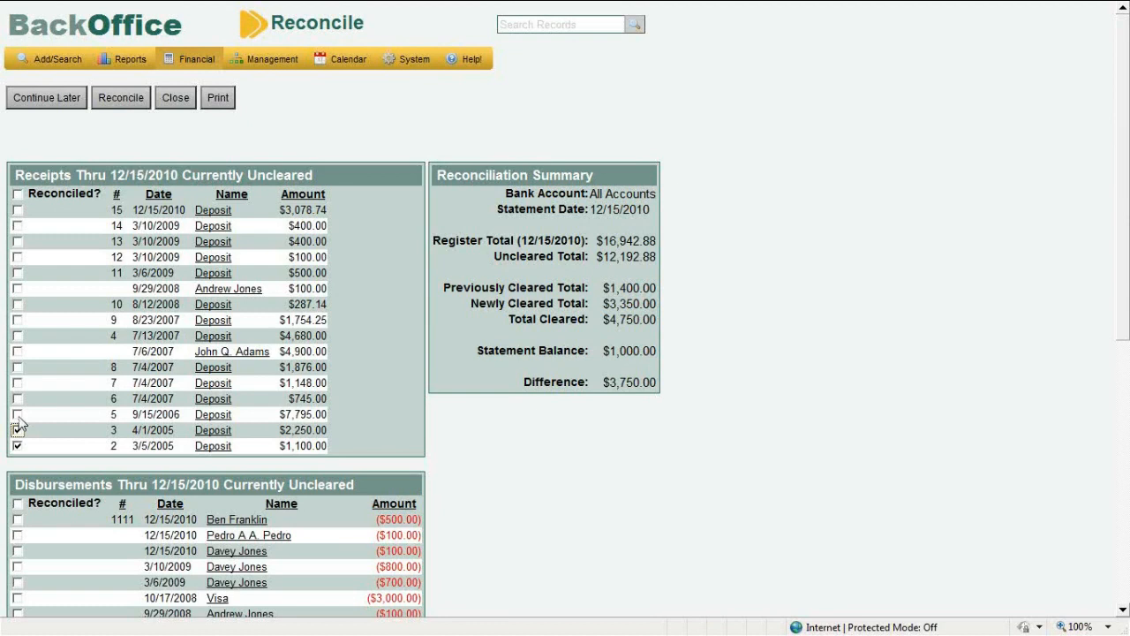
click(18, 414)
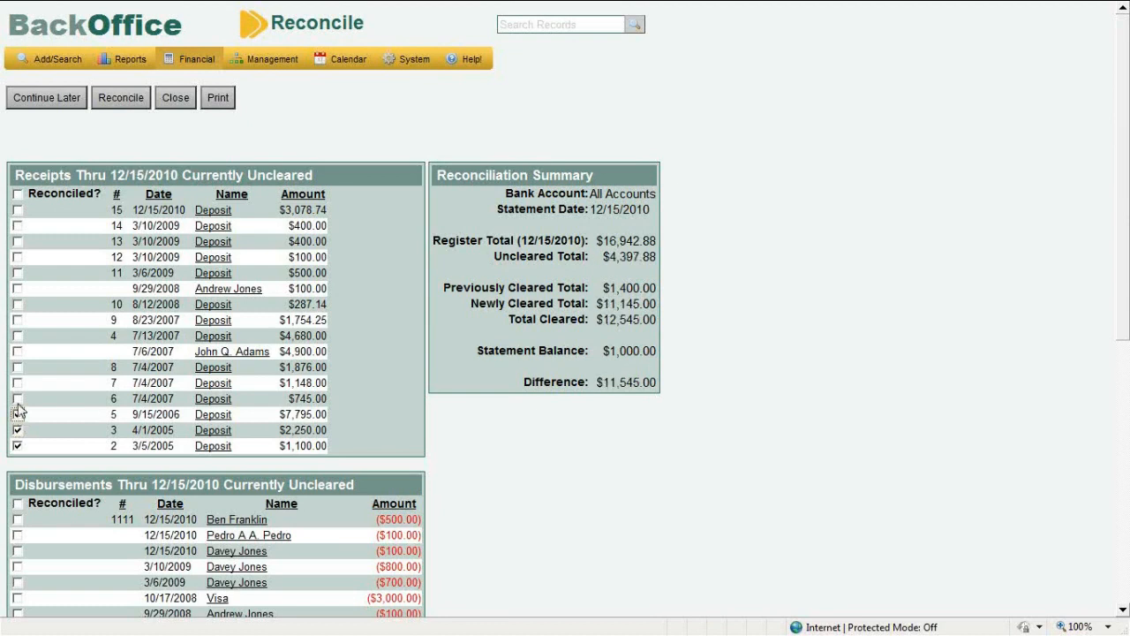
click(18, 400)
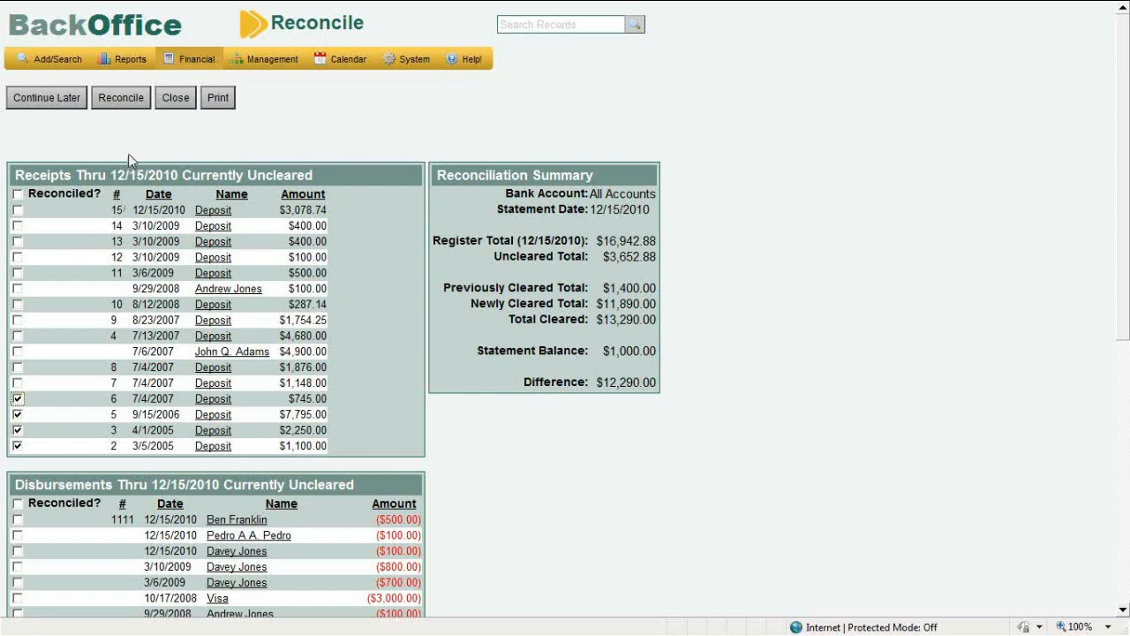
click(121, 98)
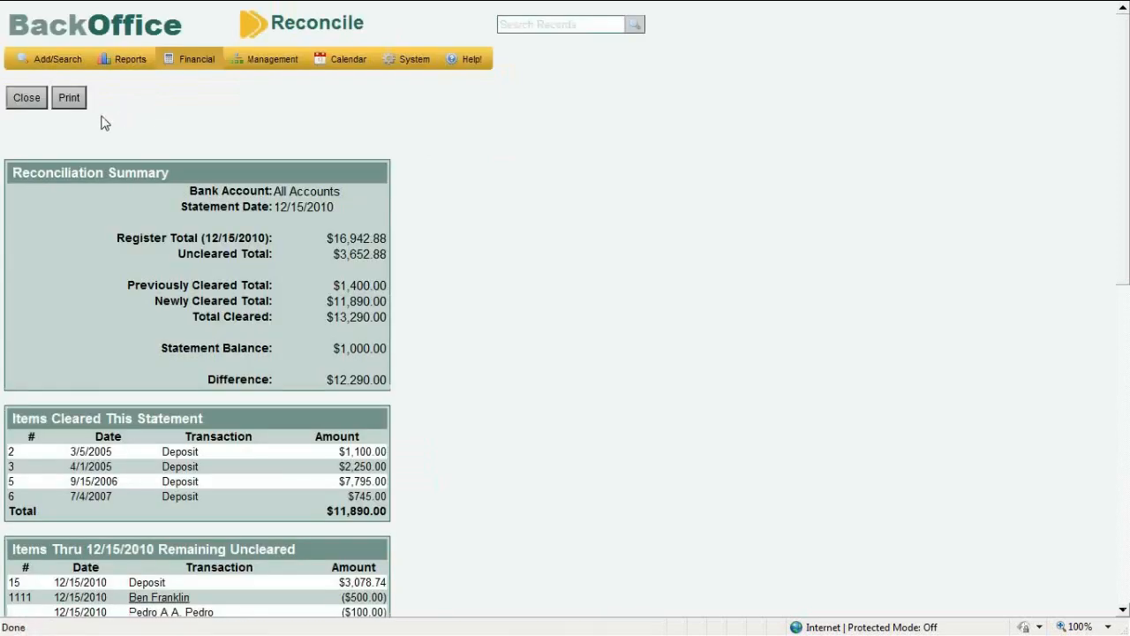
click(39, 104)
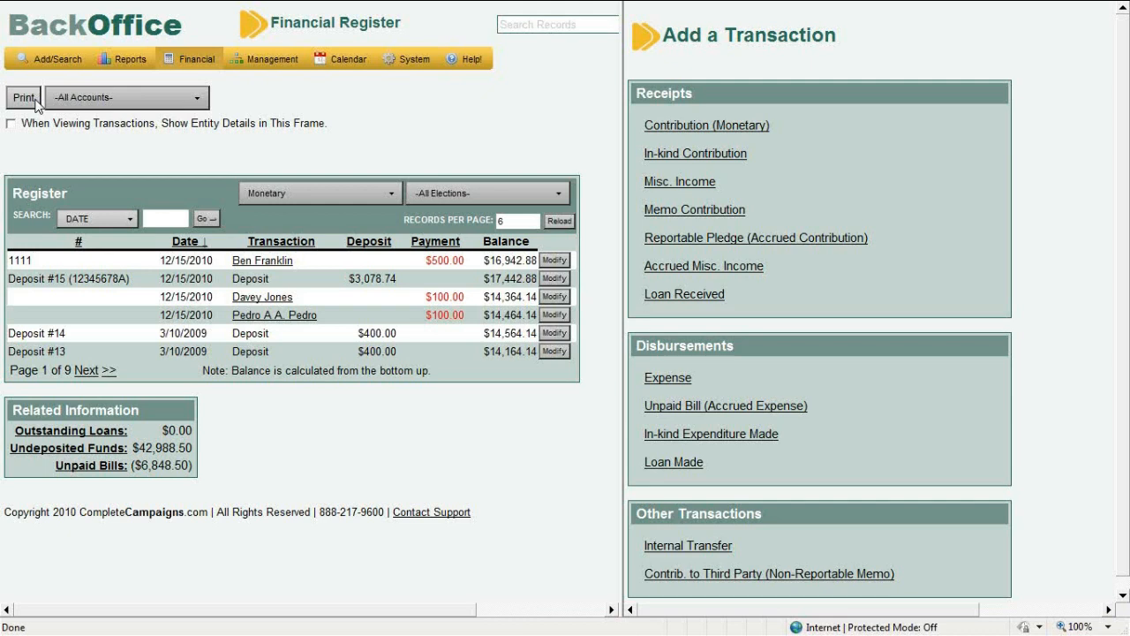
Open Budgeting under the Financial menu to list the existing budgets
mouse_move(171, 58)
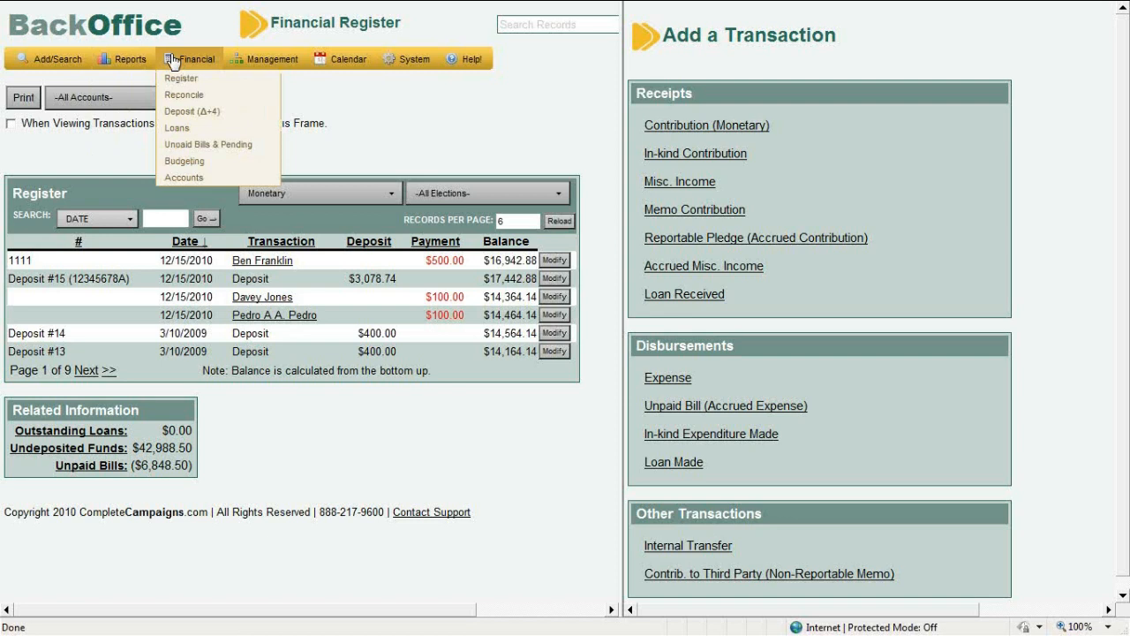
click(203, 164)
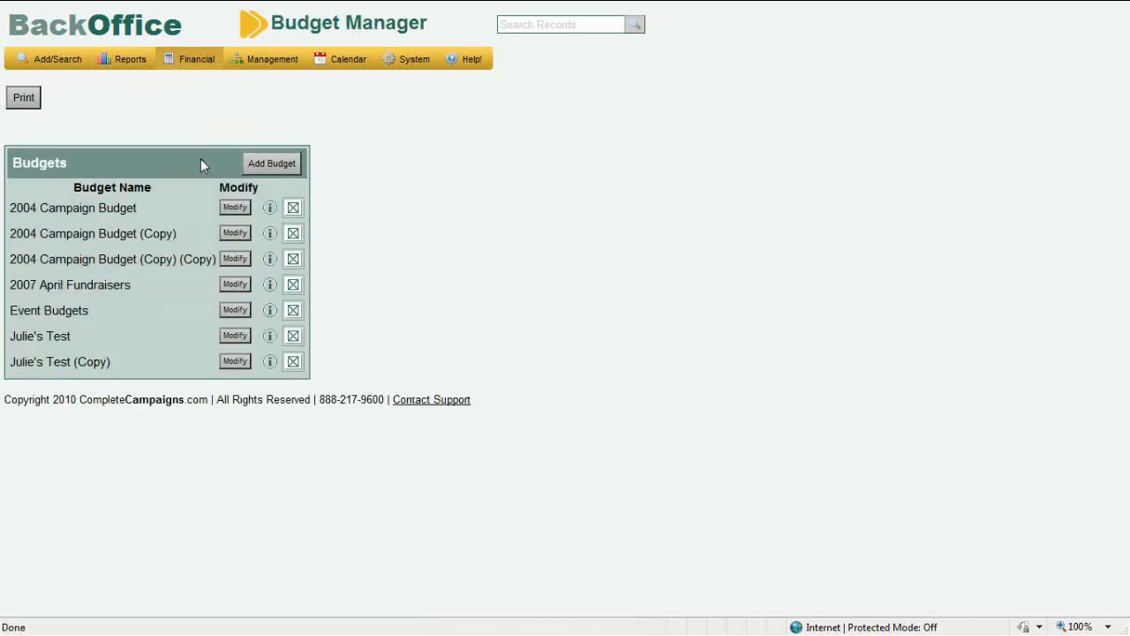
Create 'Julie's Budget' dated 1/1/11 to 1/31/11, then start a new revenue category
click(260, 168)
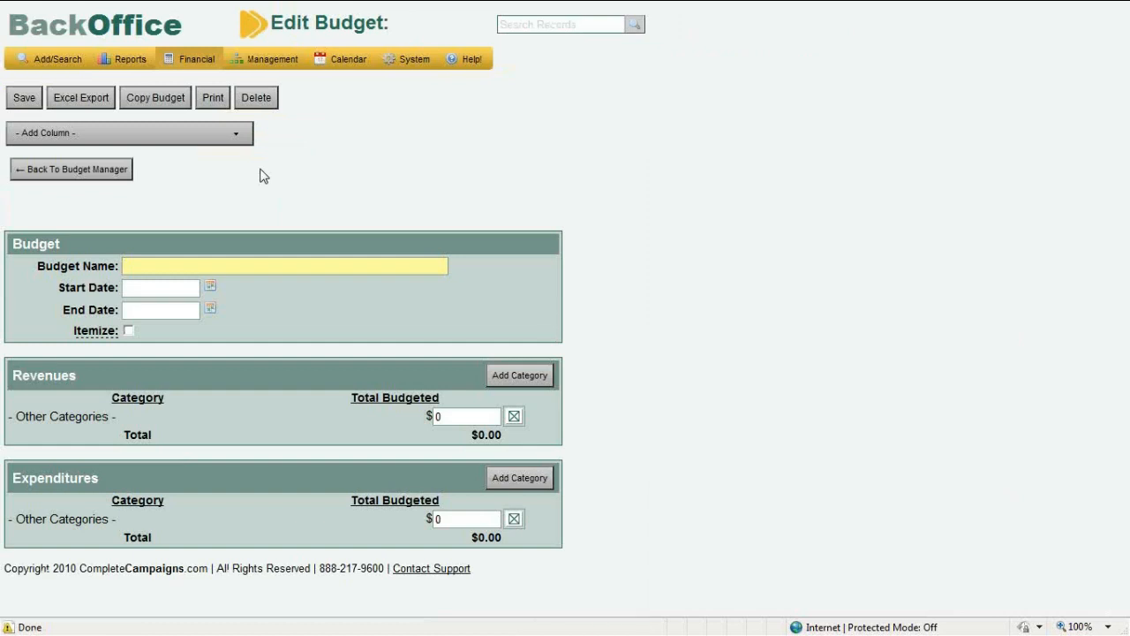
text(Julie's Budget)
click(163, 282)
text(1/1/11)
key(Tab)
text(1/31)
text(11)
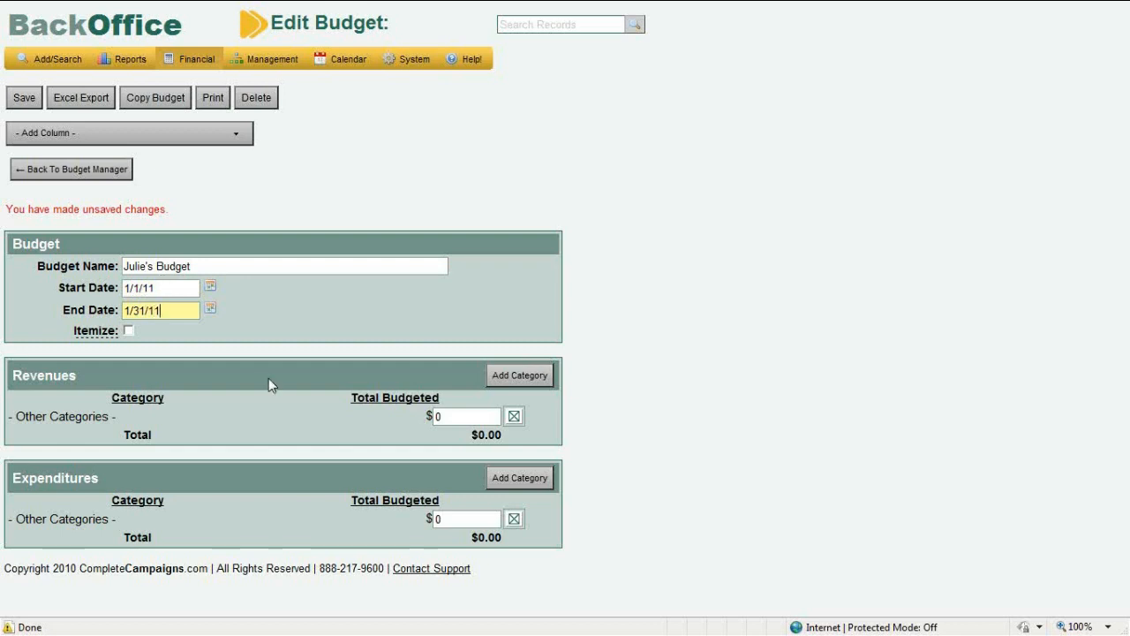
click(444, 419)
click(521, 379)
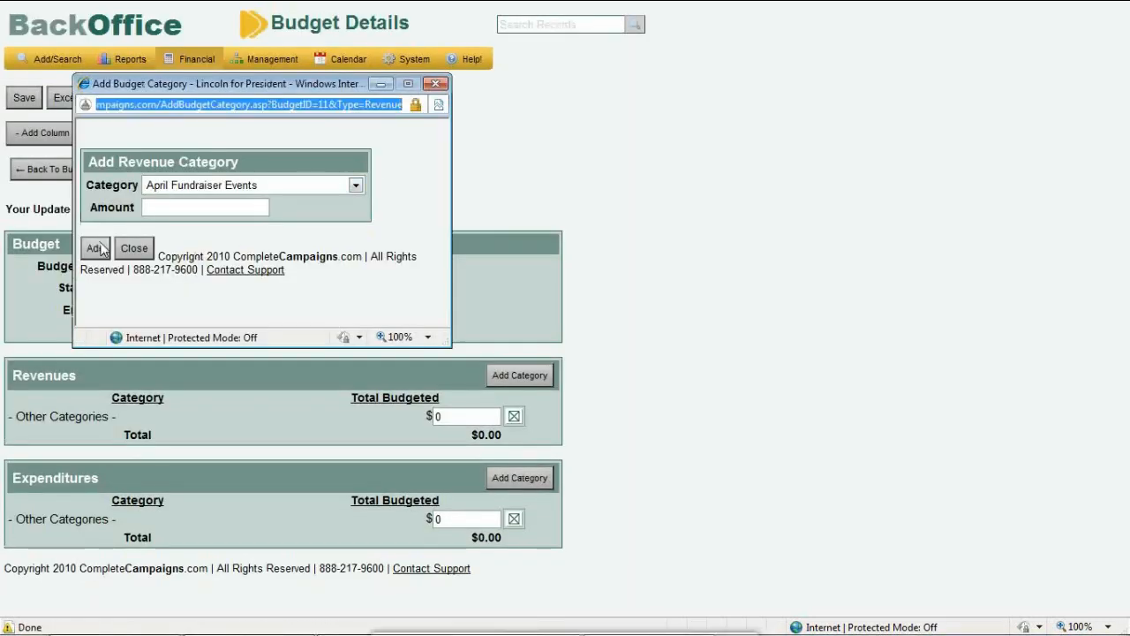
Add 1000 of April Fundraiser Events revenue to the budget
click(166, 208)
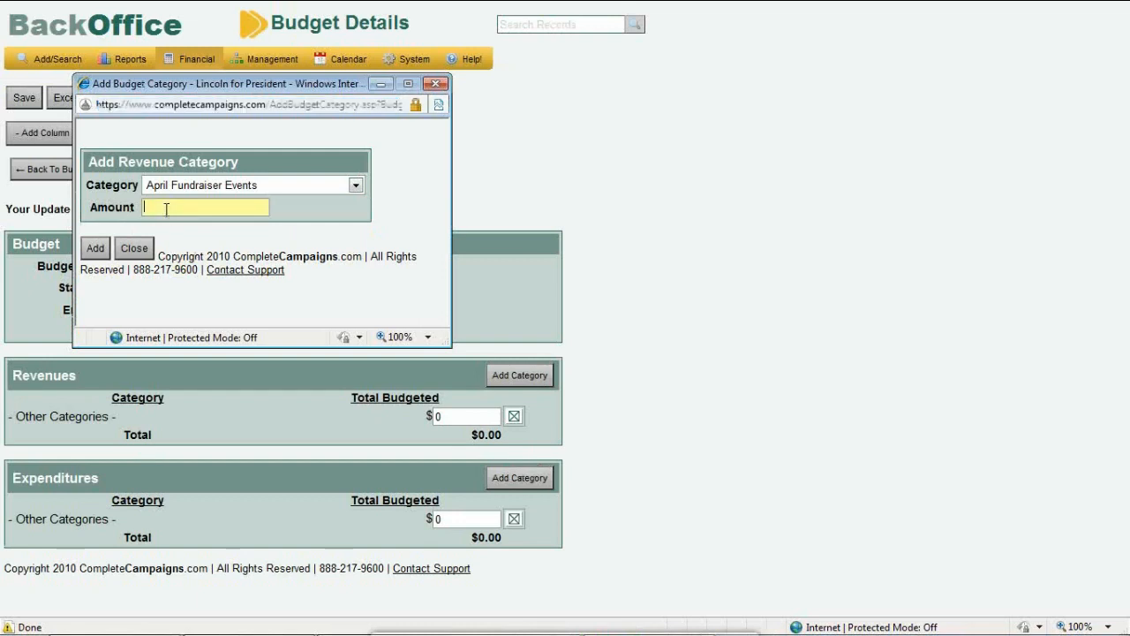
text(1000)
click(95, 248)
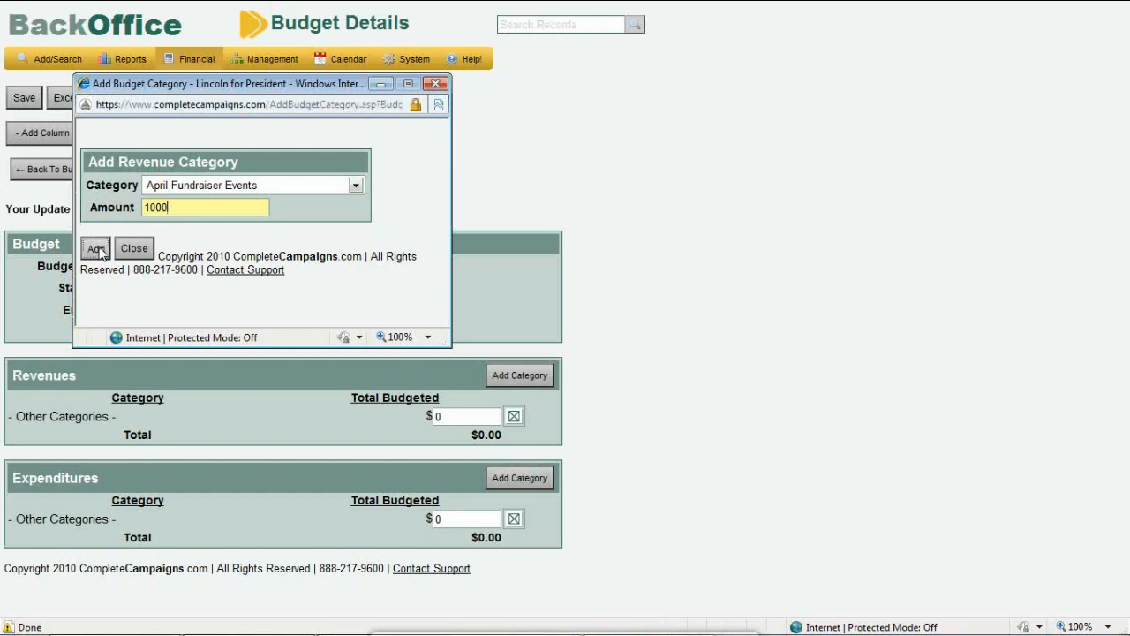
click(123, 251)
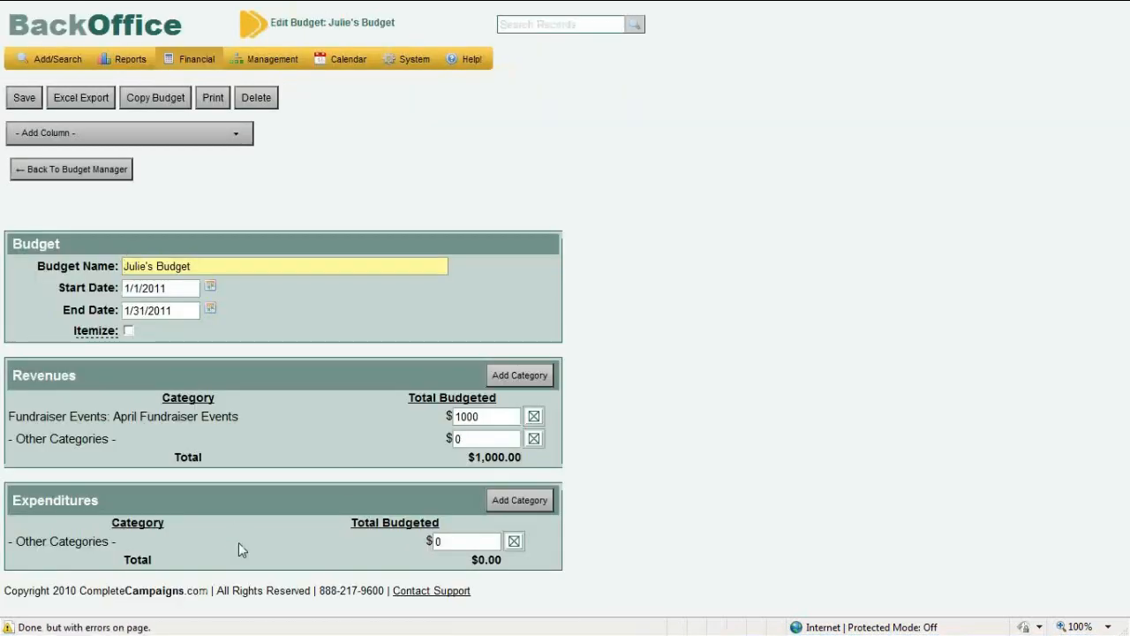
Add a Bottled Water expenditure category budgeted at 1000
click(520, 500)
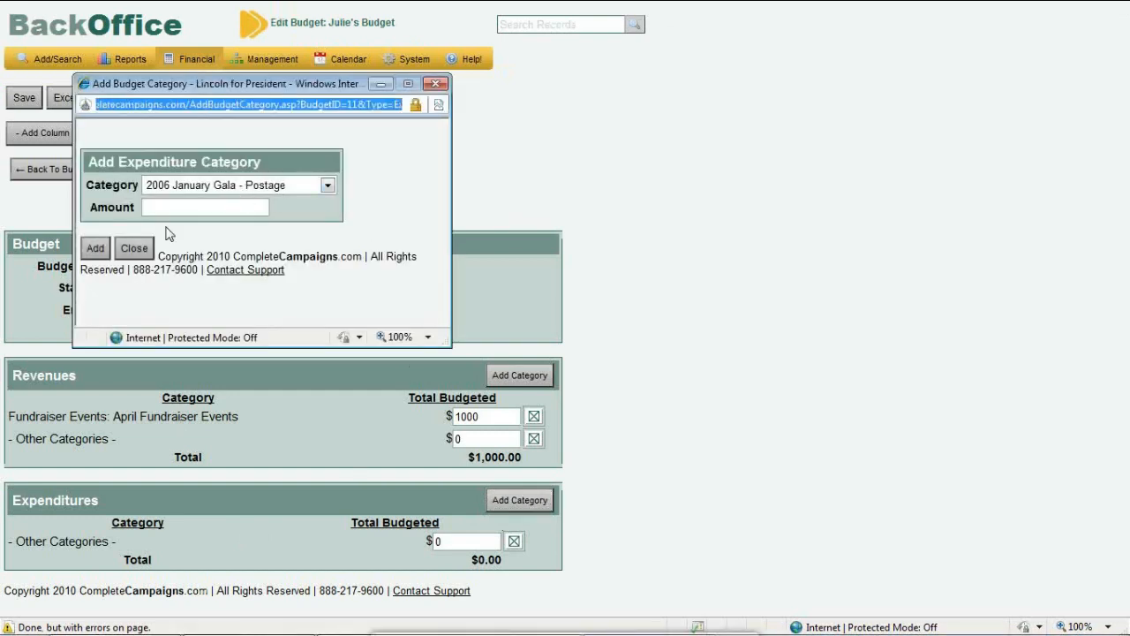
click(195, 191)
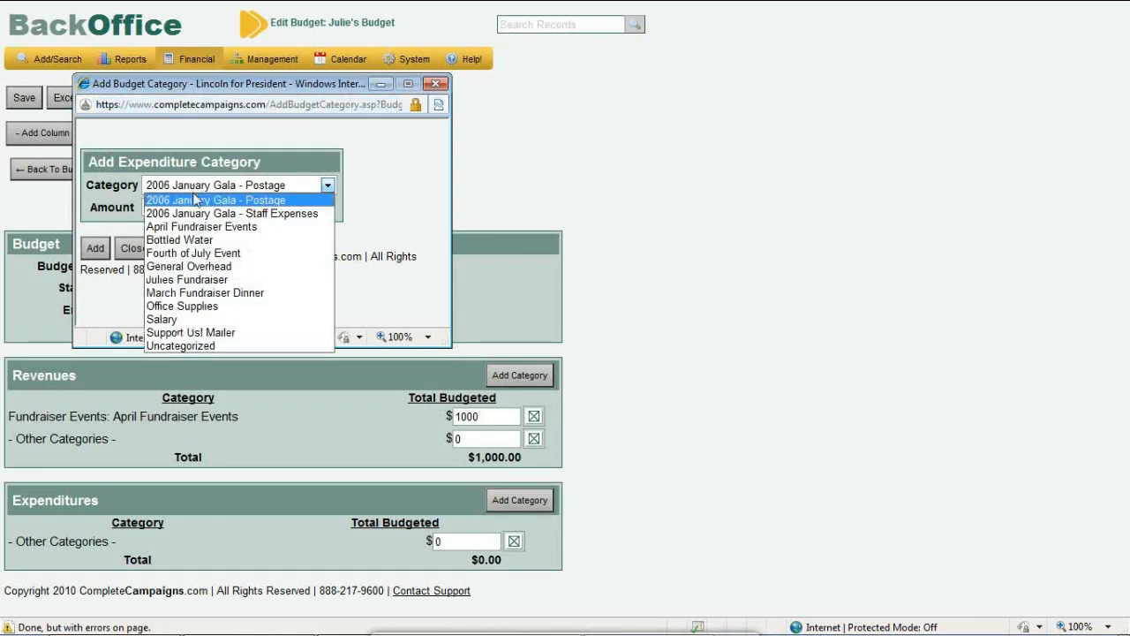
click(195, 240)
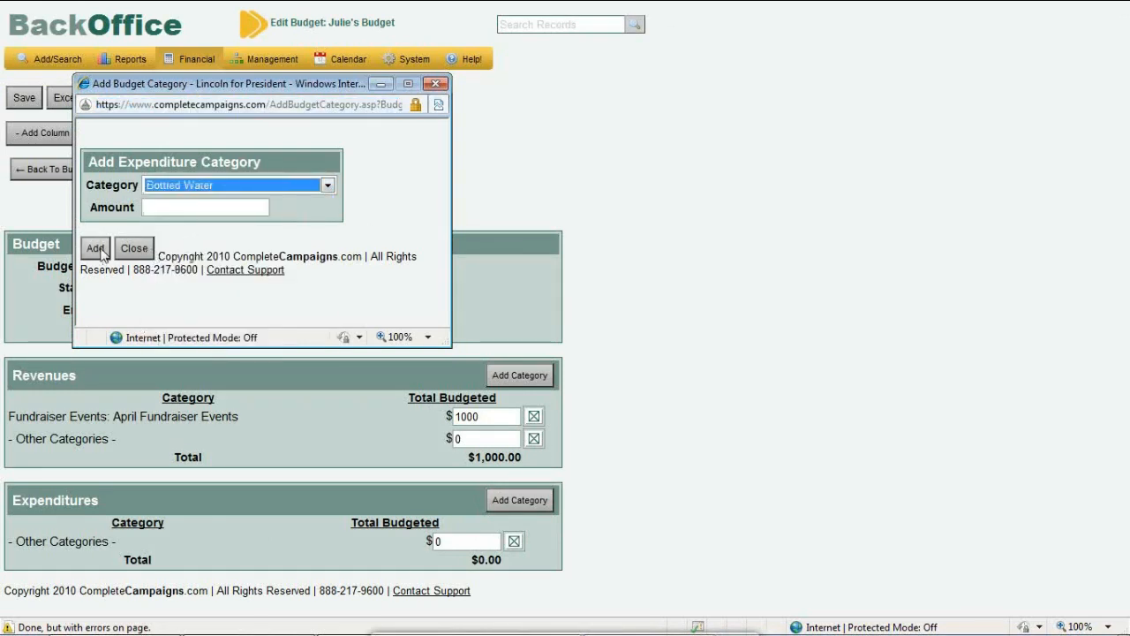
click(168, 208)
text(1)
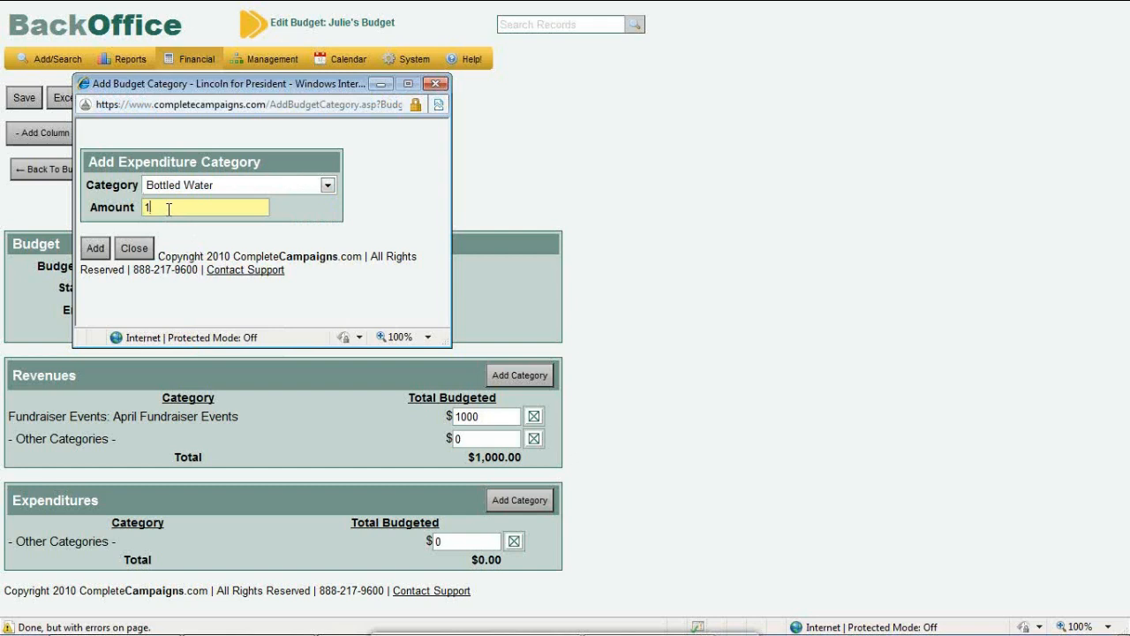
text(000)
click(93, 250)
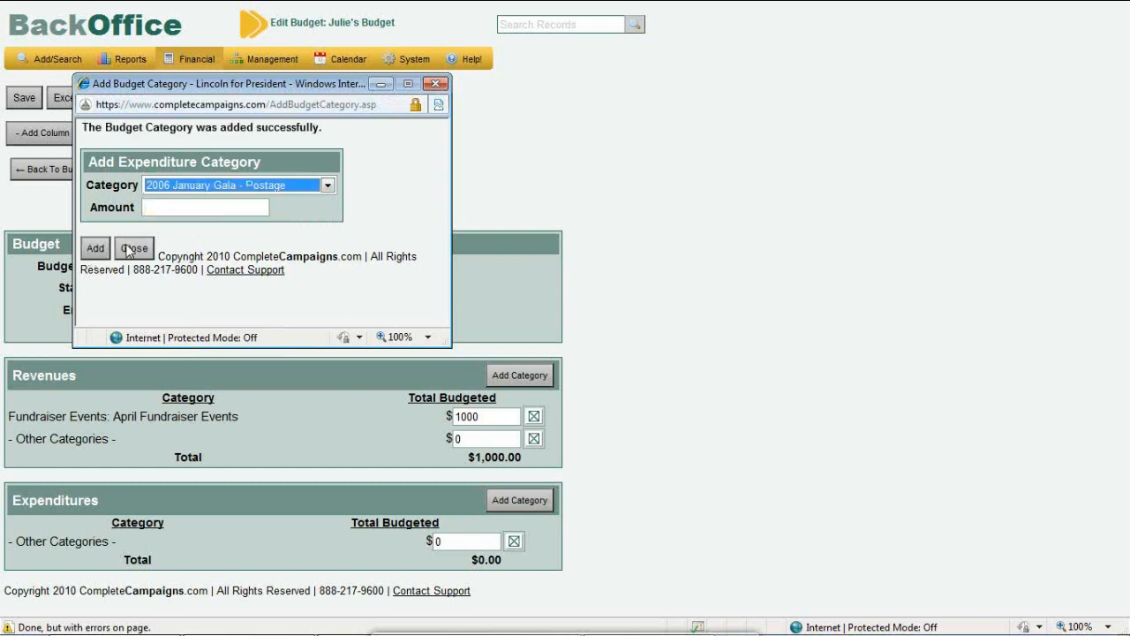
click(133, 248)
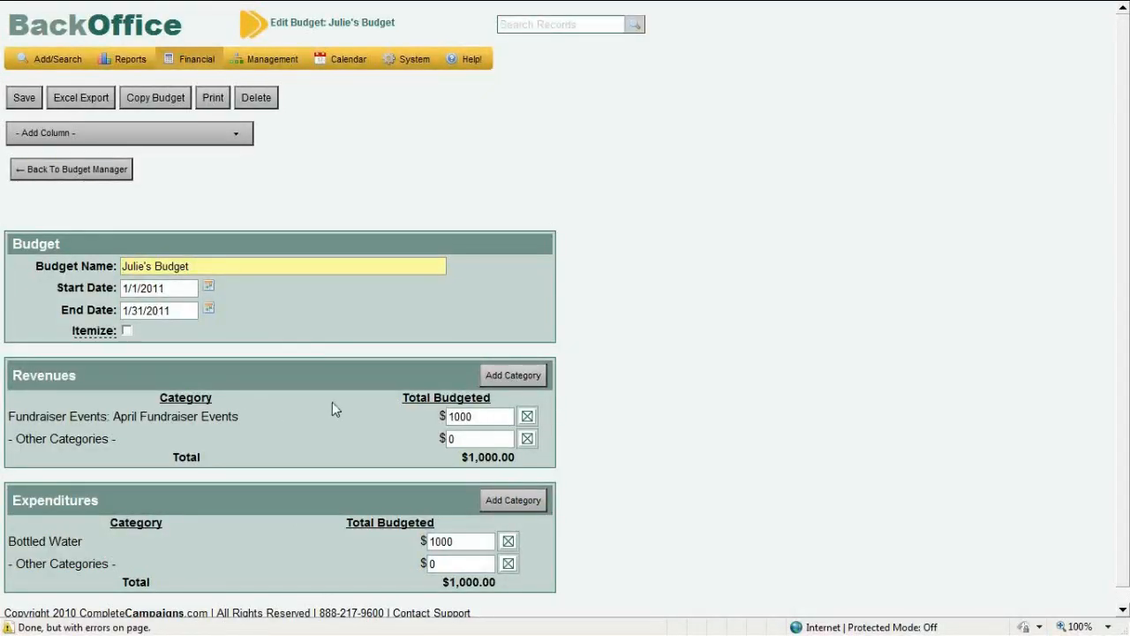
Add the Actual column to Julie's Budget and save it
click(191, 133)
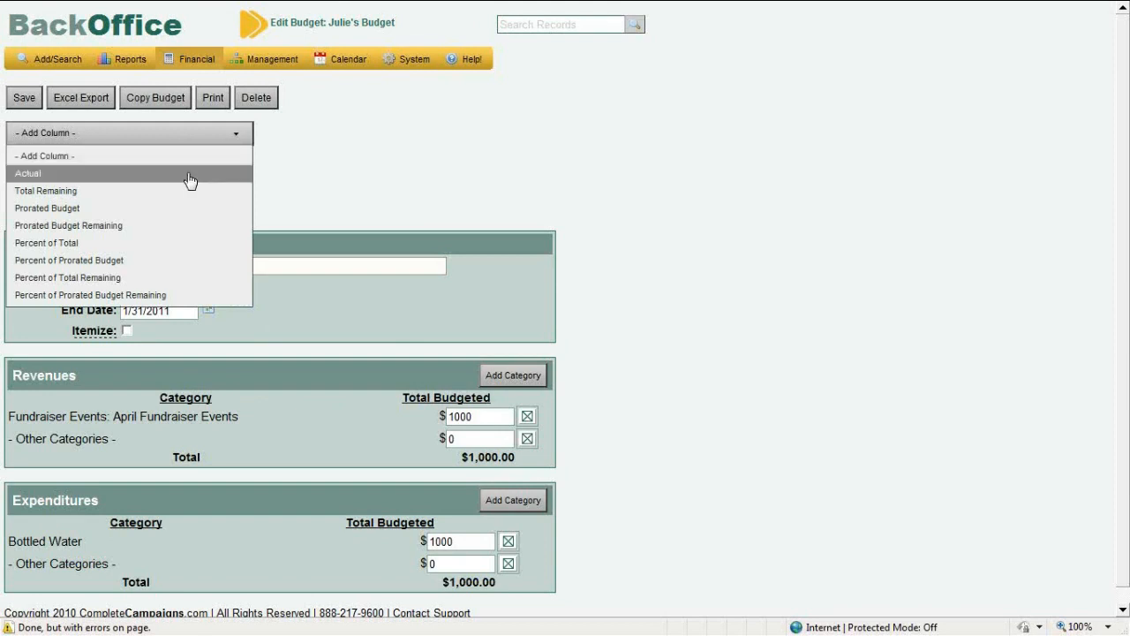
click(191, 174)
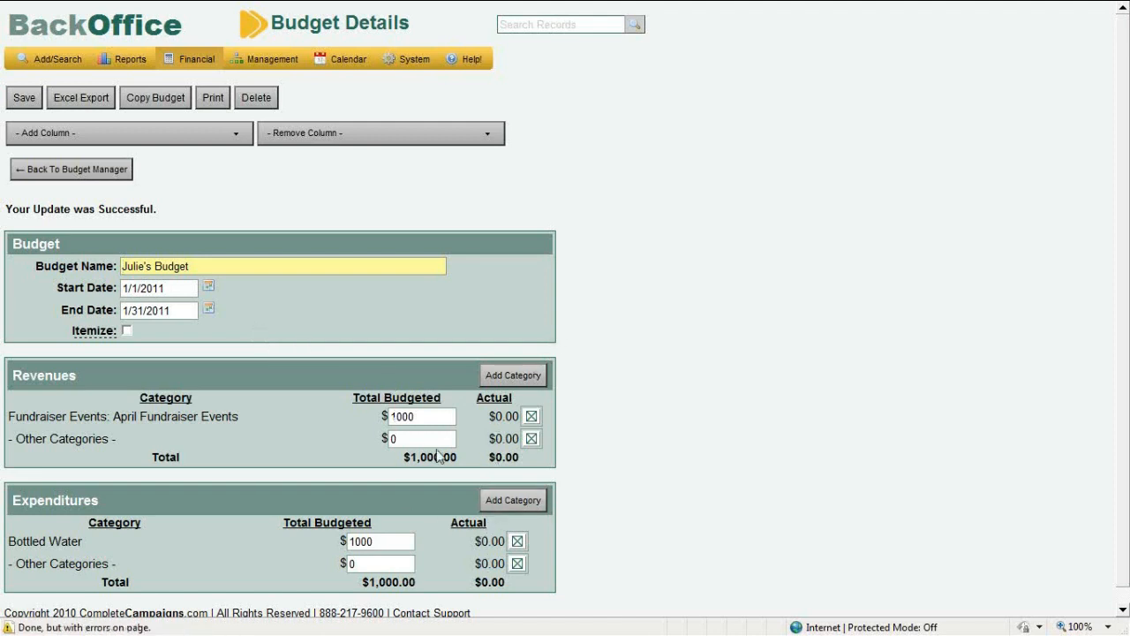
click(16, 104)
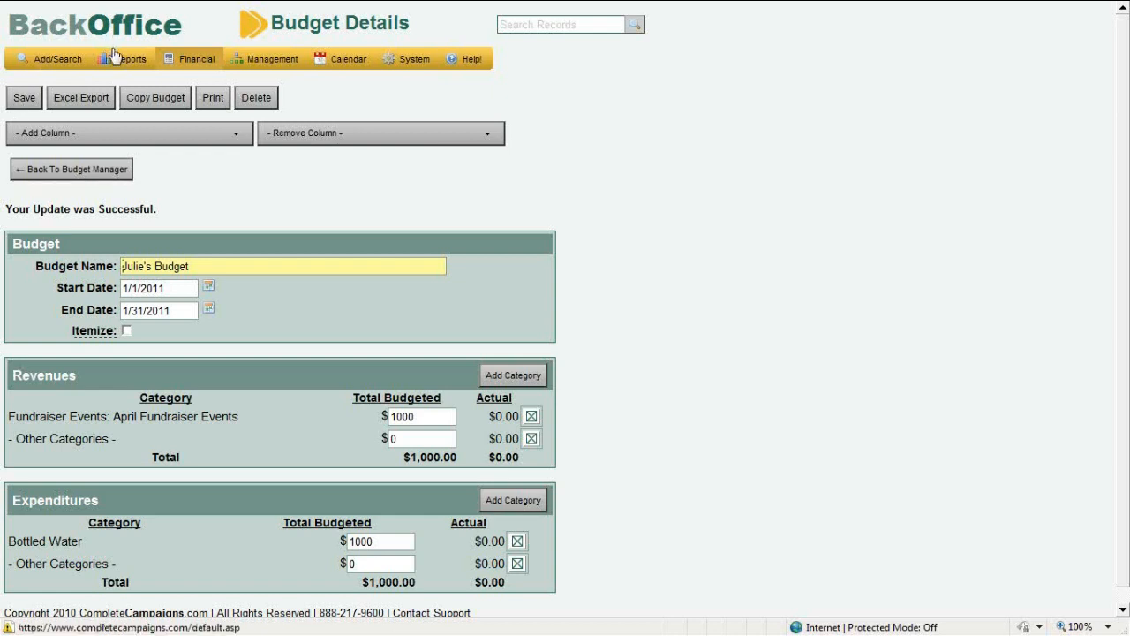
Generate a standard report in the Thank Yous format
mouse_move(119, 59)
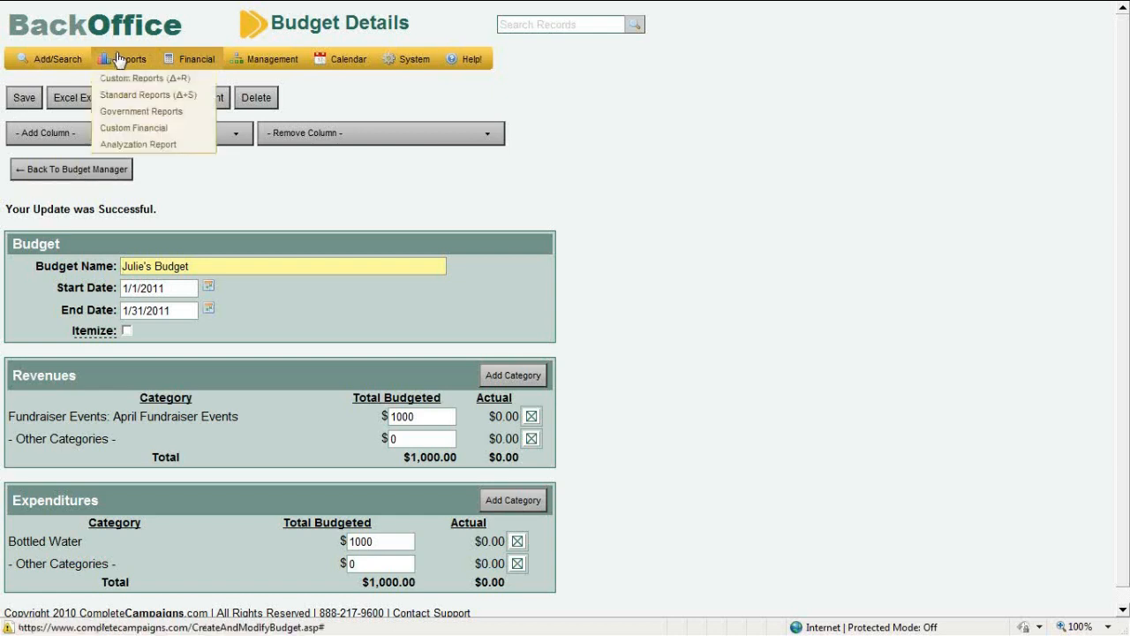
click(121, 97)
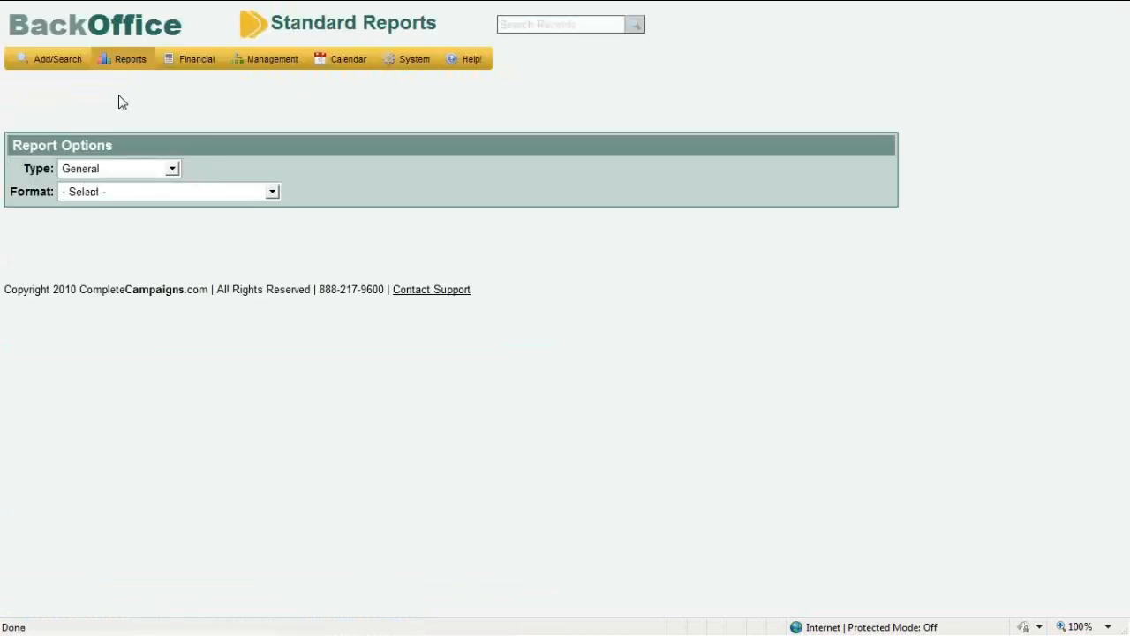
click(108, 193)
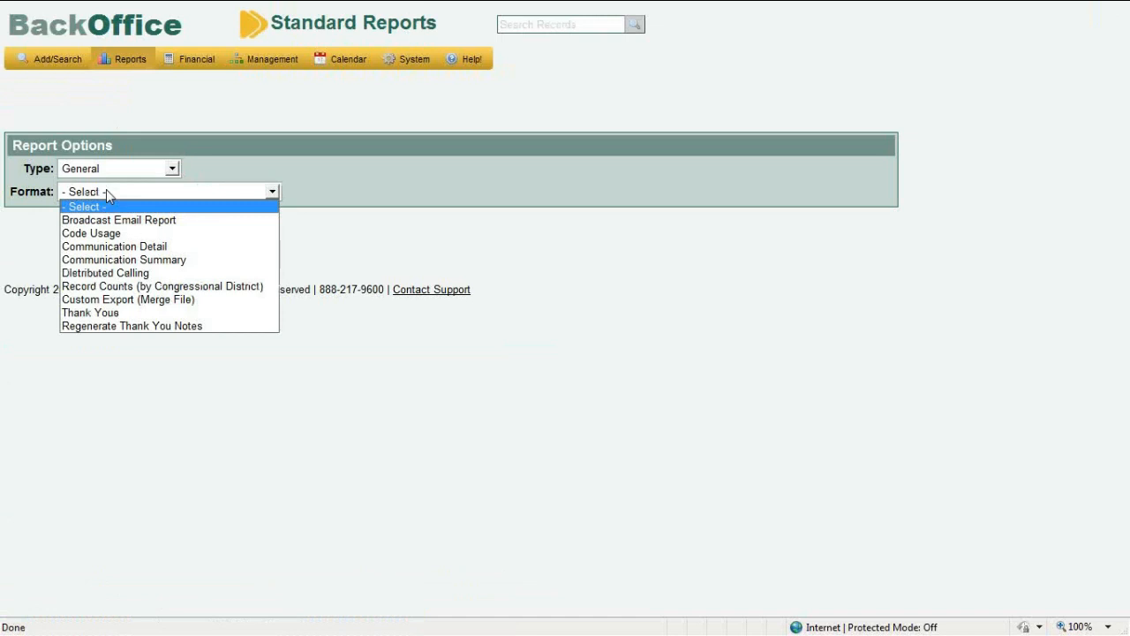
click(104, 313)
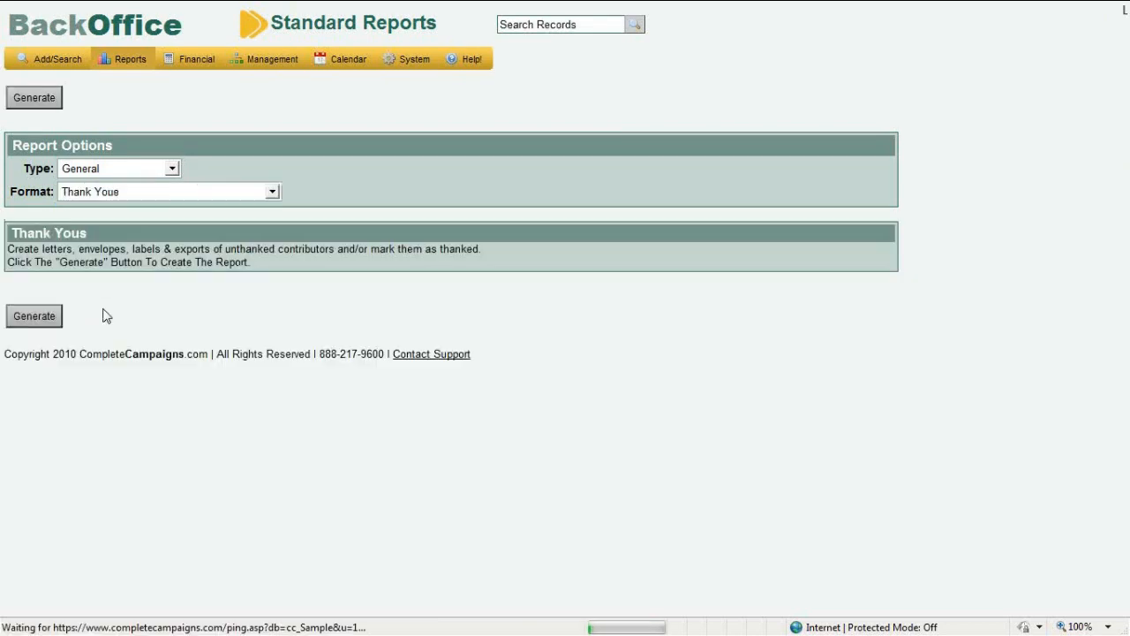
click(40, 320)
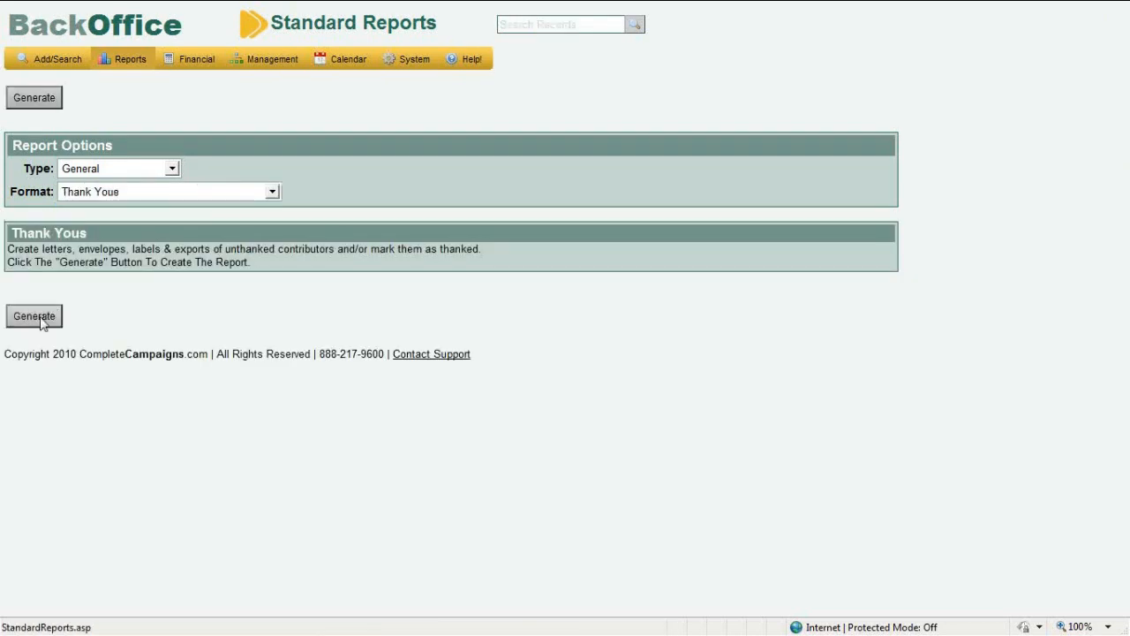
click(41, 322)
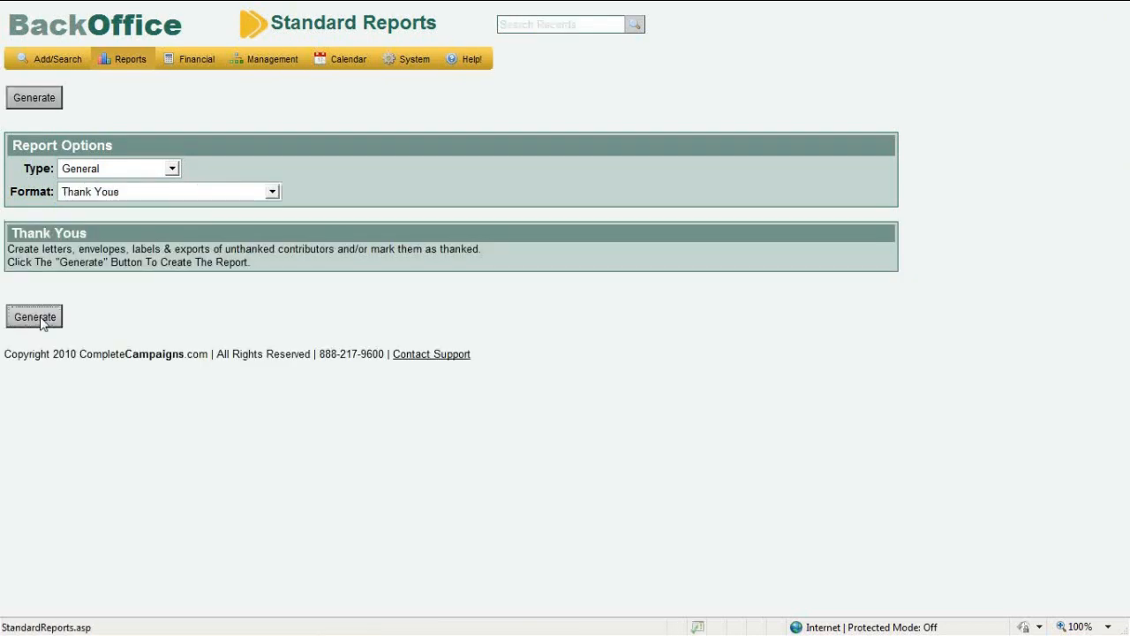
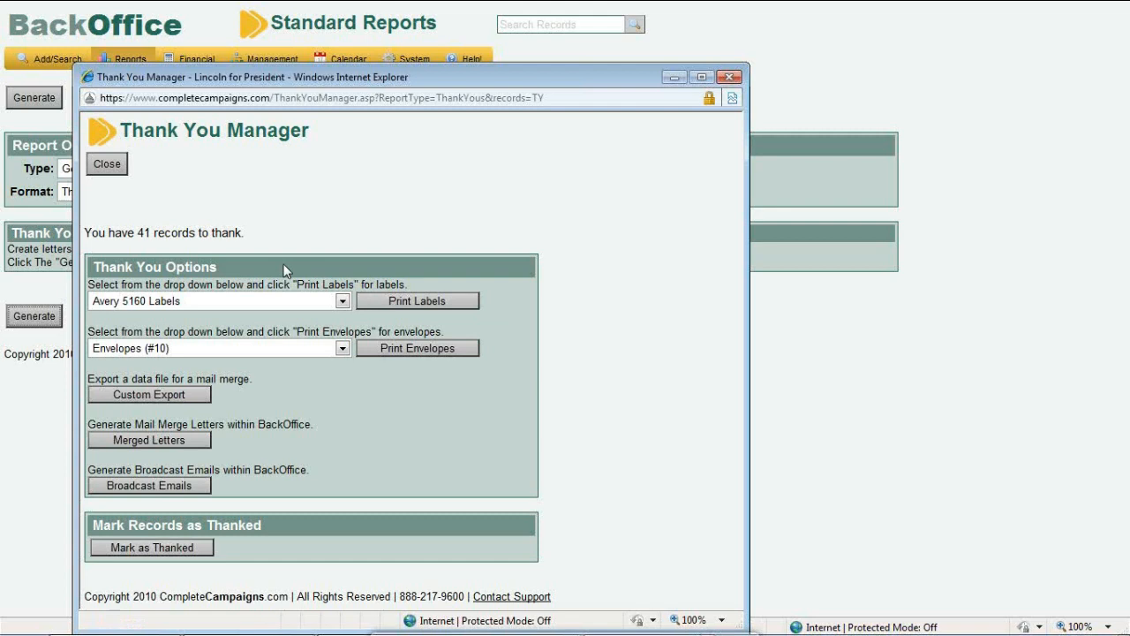
Close the Thank You Manager popup window
click(722, 81)
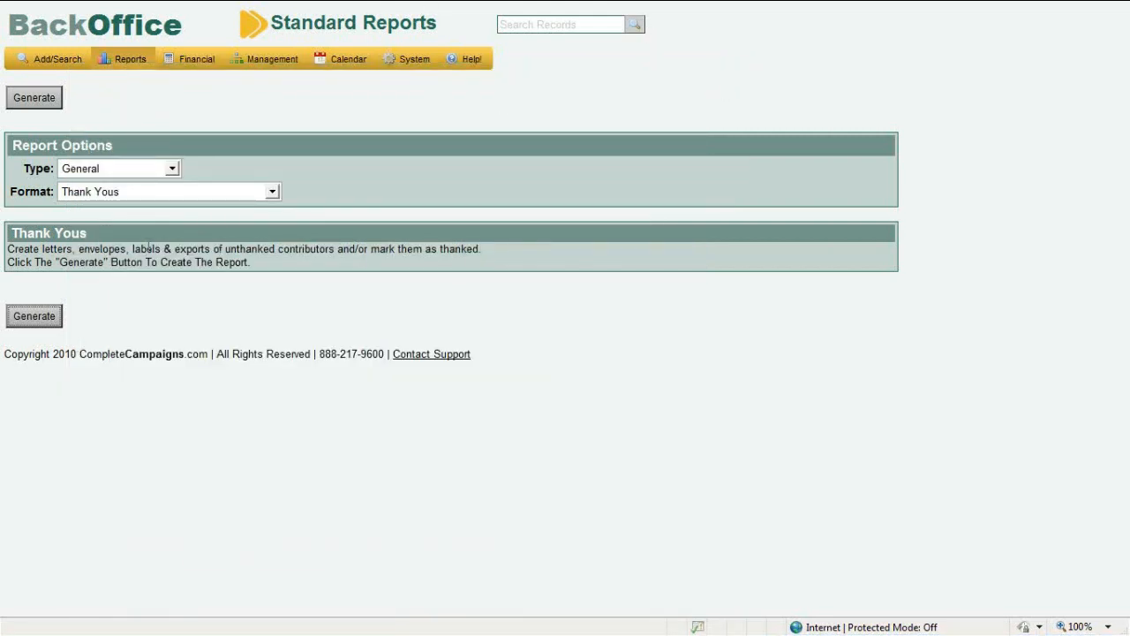
Set the standard report to the Financial Tools type with the Check Printing format
click(153, 171)
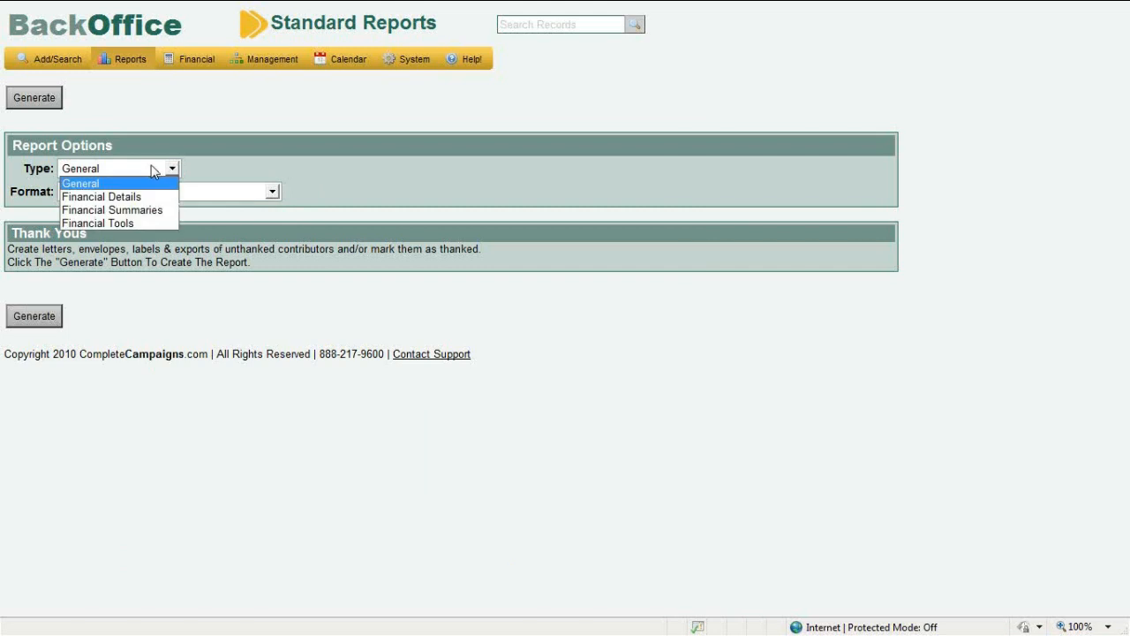
click(150, 223)
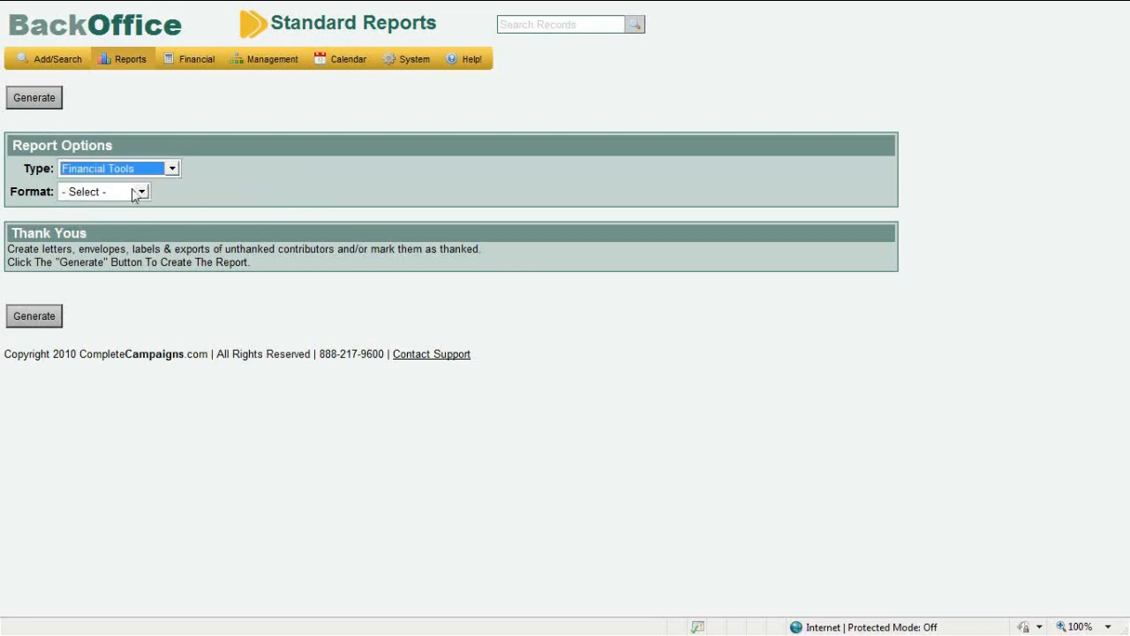
click(133, 189)
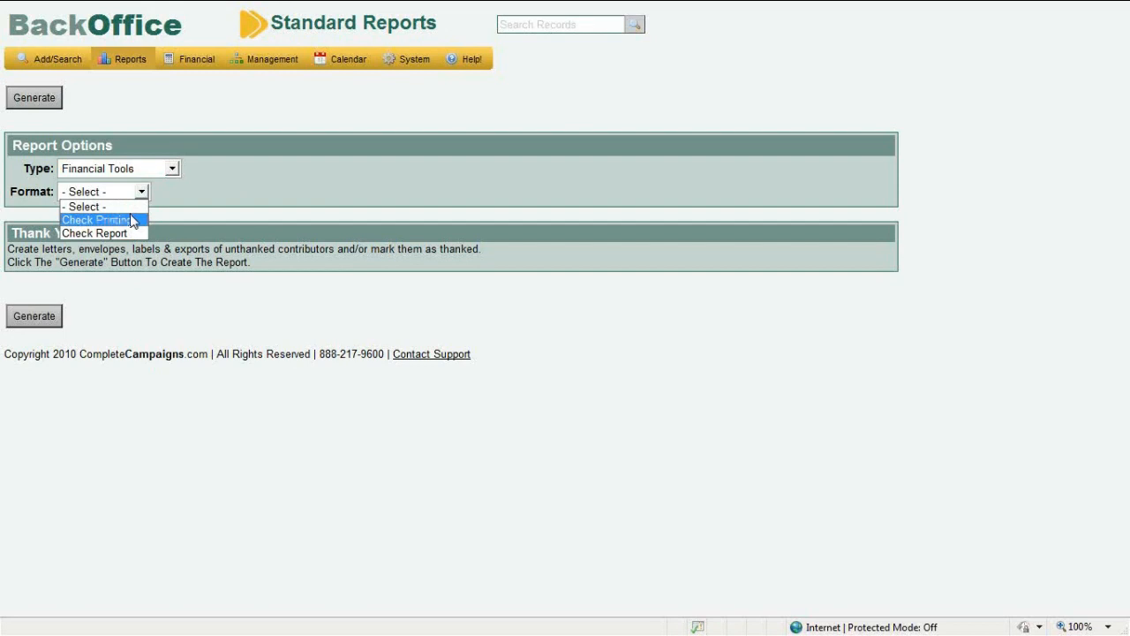
click(132, 219)
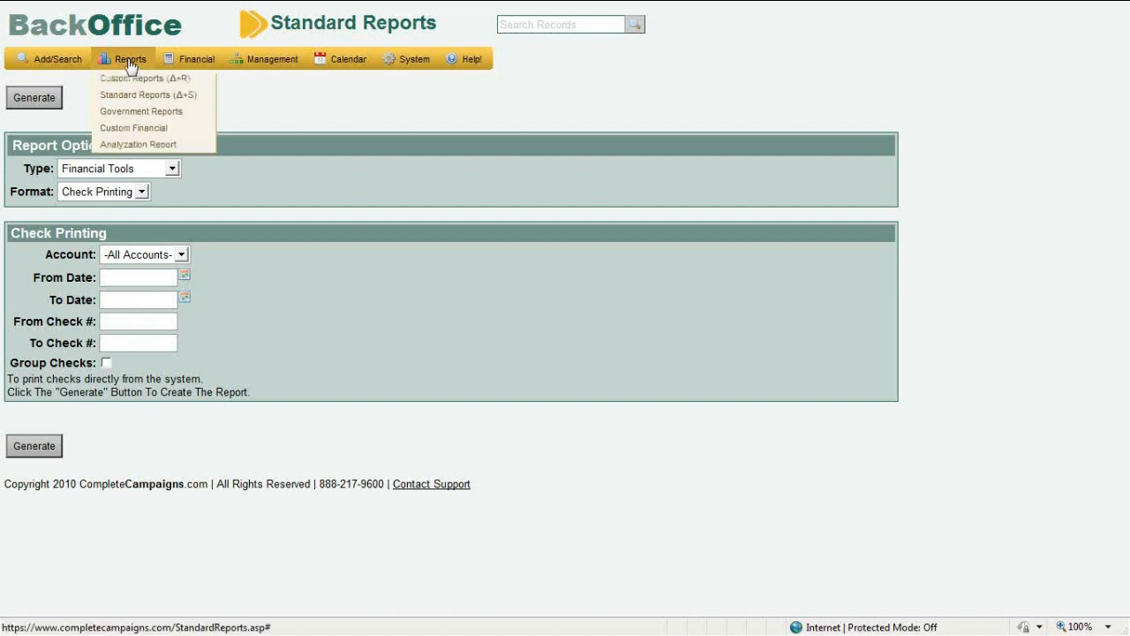
click(169, 172)
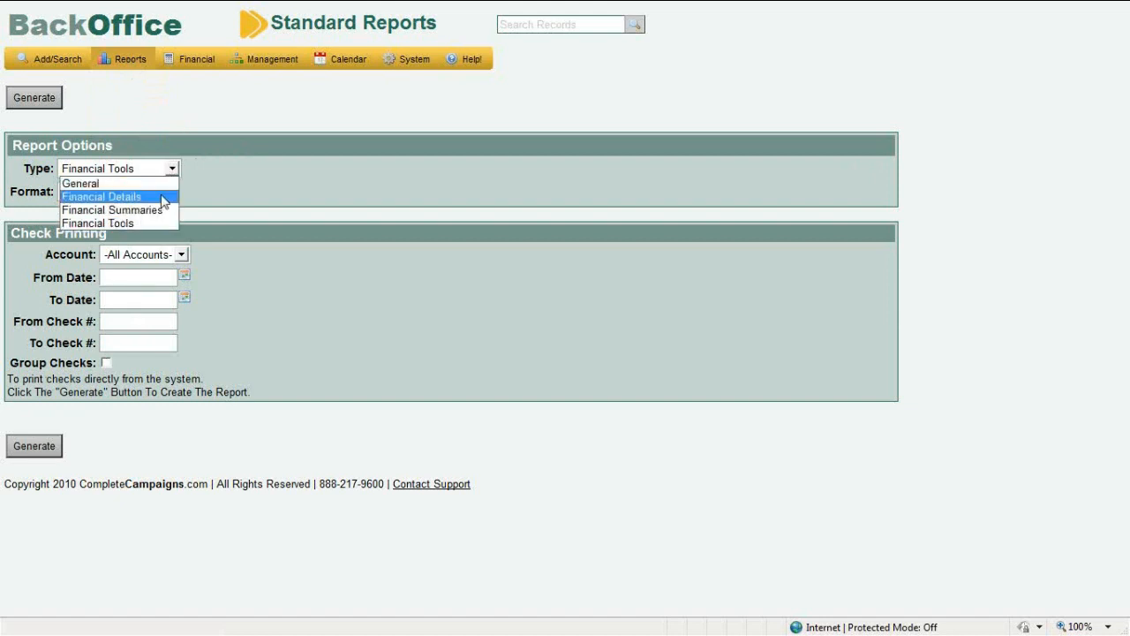
Choose the Financial Details Detailed Cash Flow & Net Worth Statement with Show Addresses unchecked
click(163, 197)
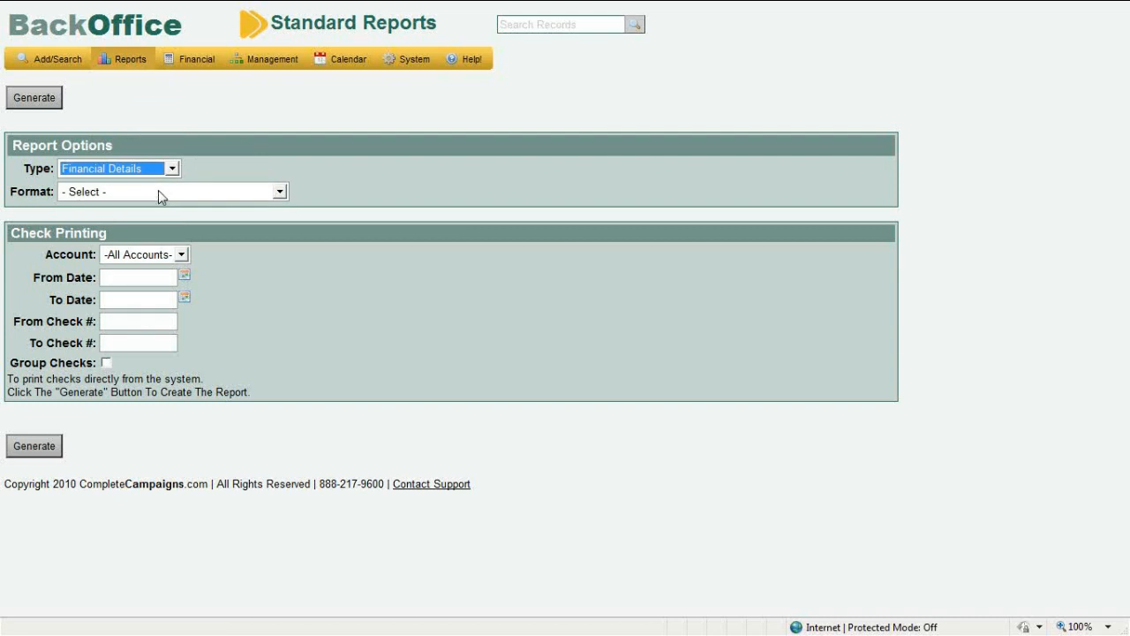
click(160, 194)
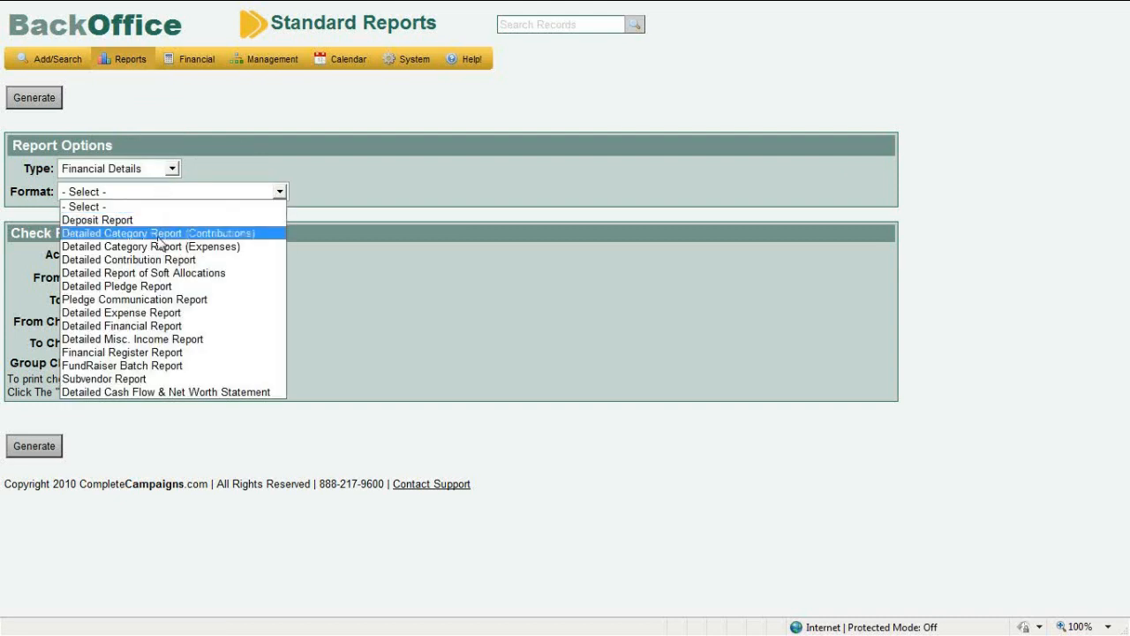
click(183, 391)
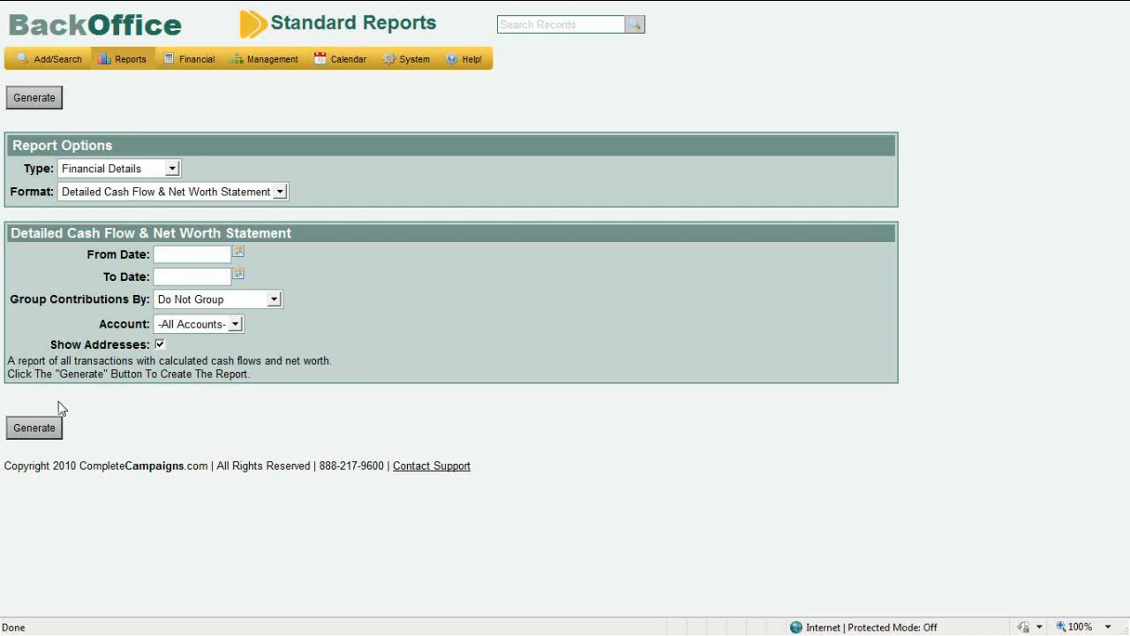
click(160, 345)
click(50, 426)
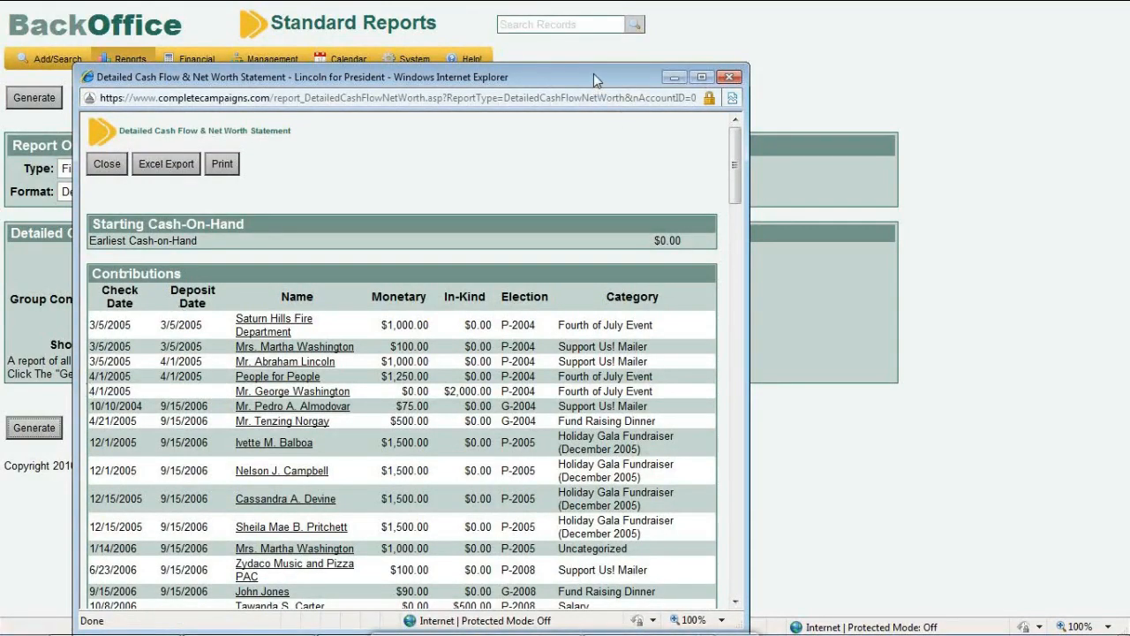
drag(593, 73, 596, 39)
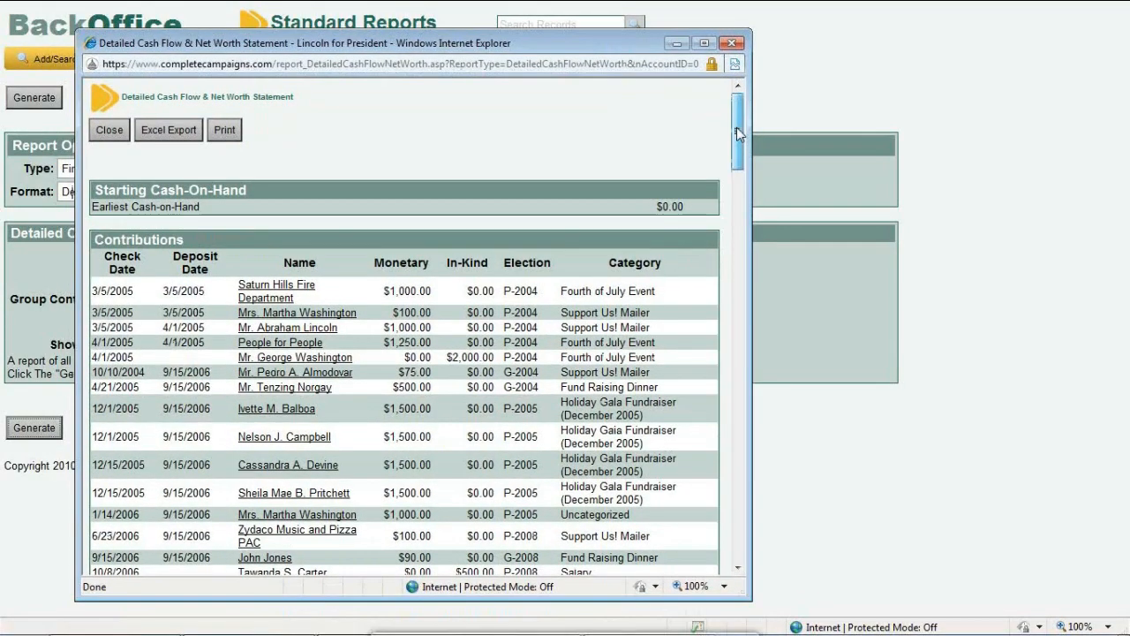
drag(738, 133, 743, 351)
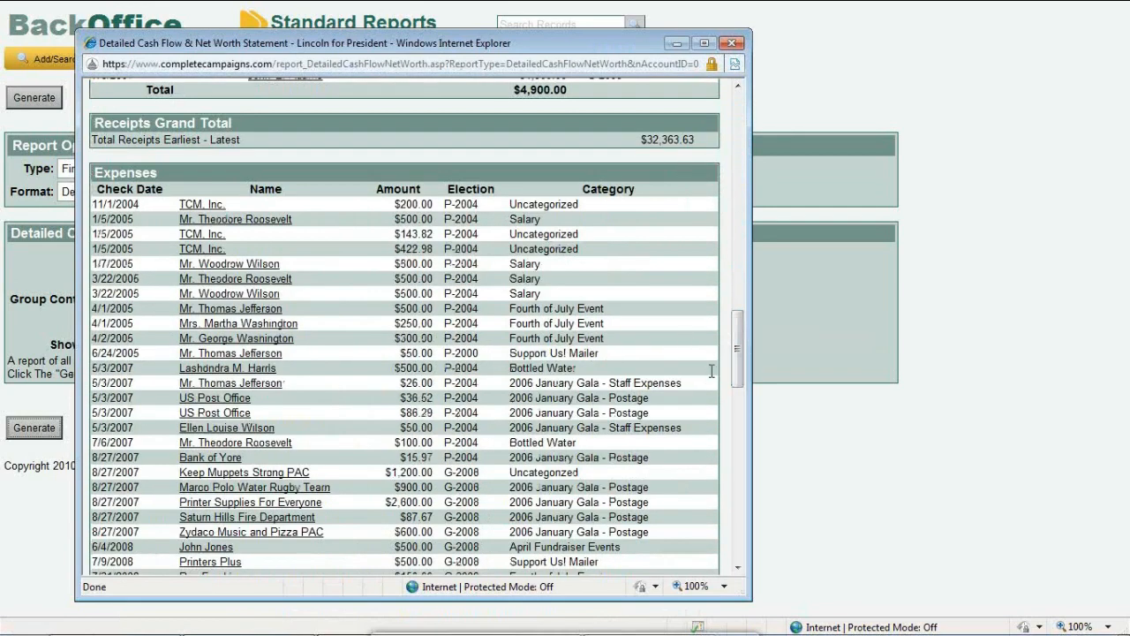
drag(738, 374, 743, 435)
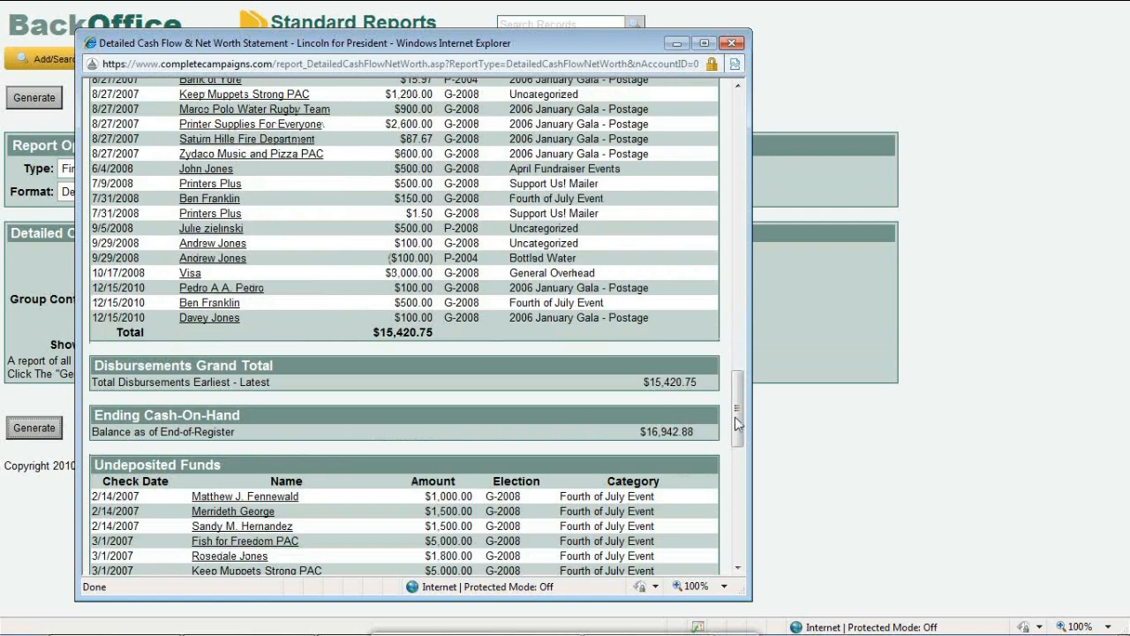
drag(738, 426, 738, 484)
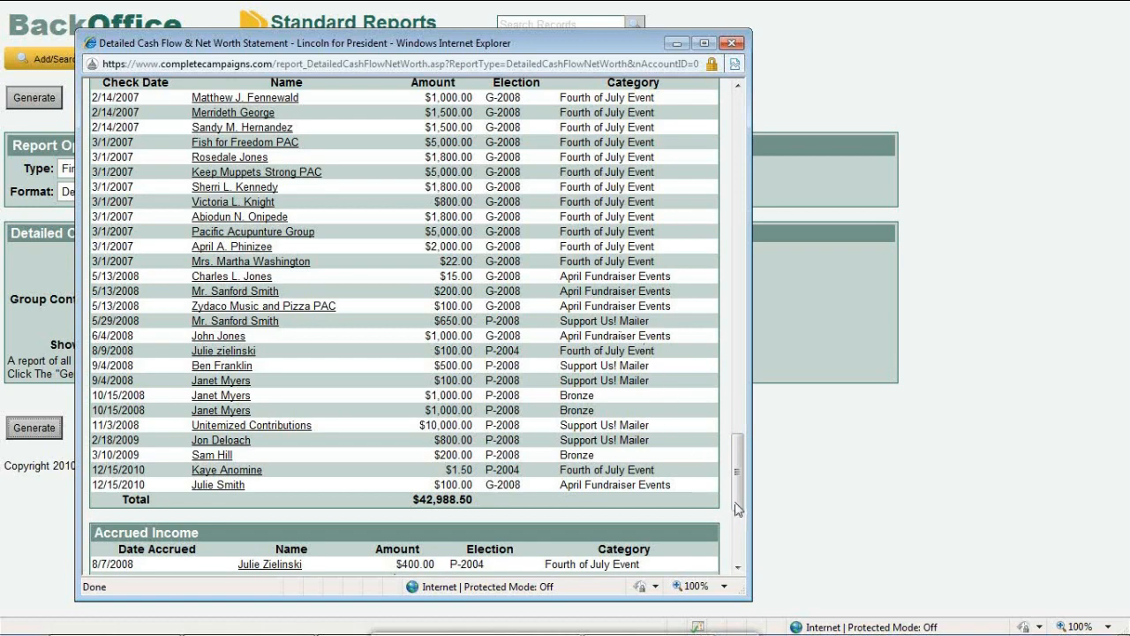
drag(738, 509, 745, 556)
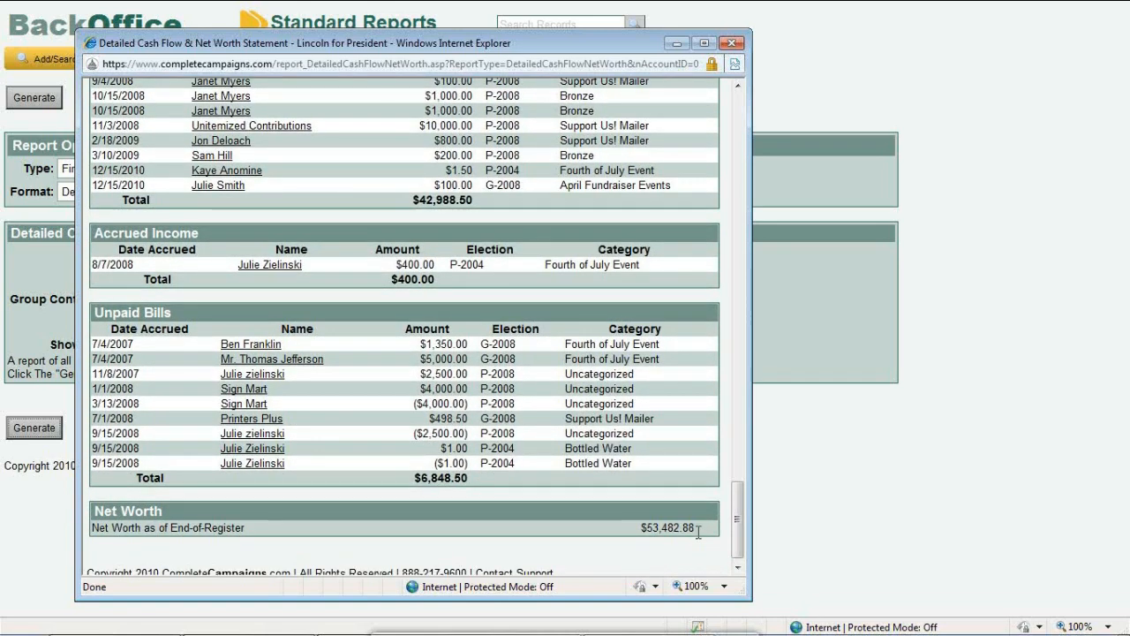
click(737, 44)
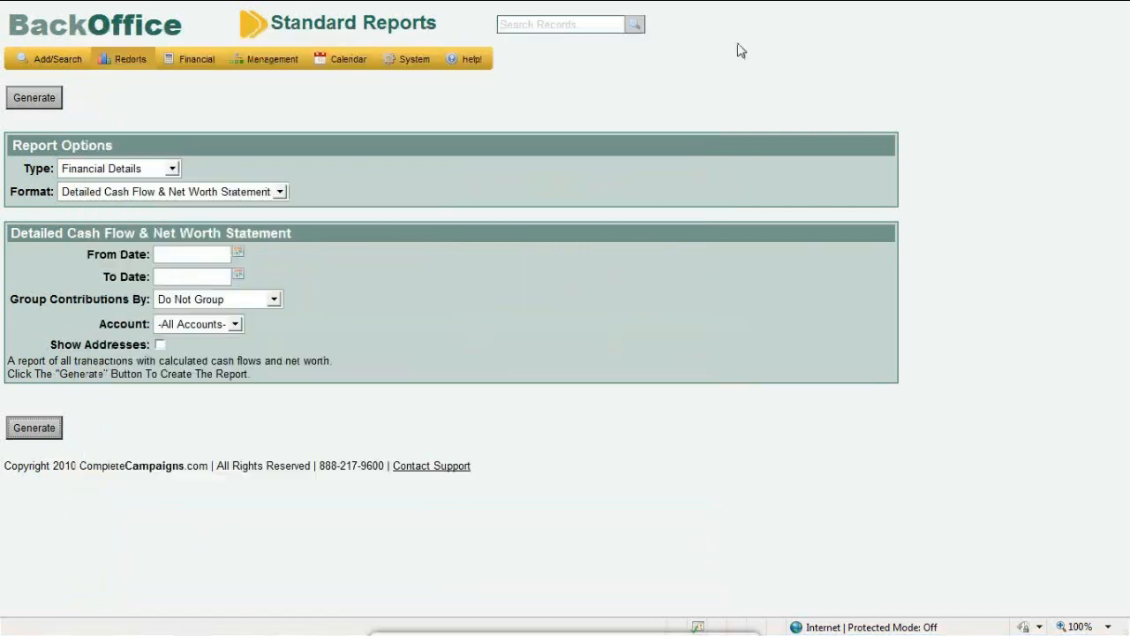
Generate the Profit and Loss Statement from the Financial Summaries report type
click(140, 172)
click(140, 178)
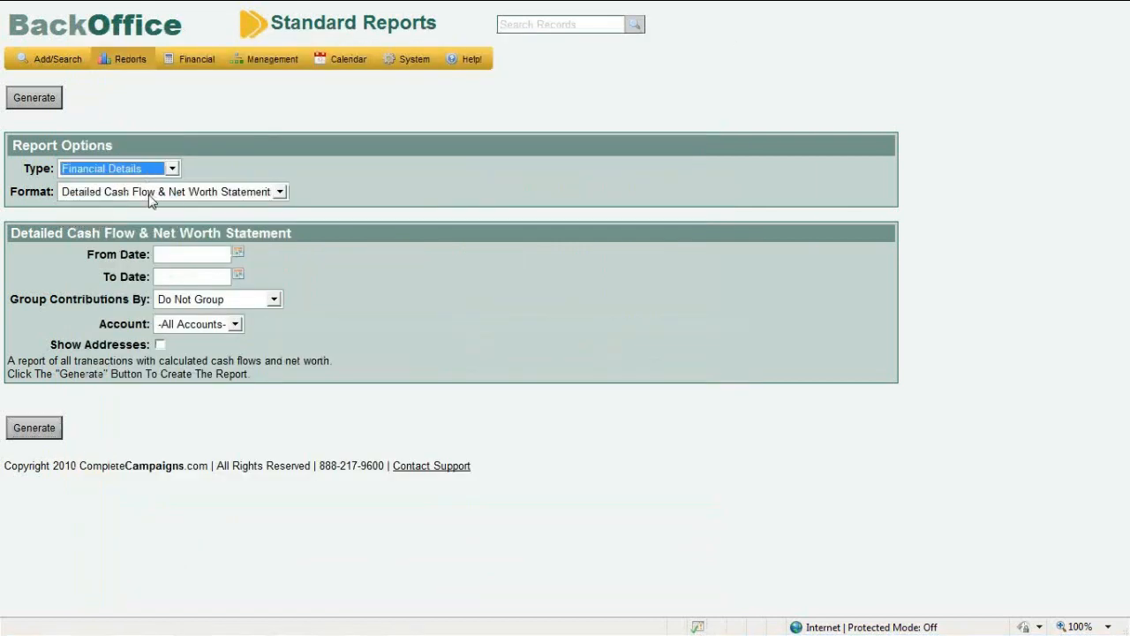
click(150, 196)
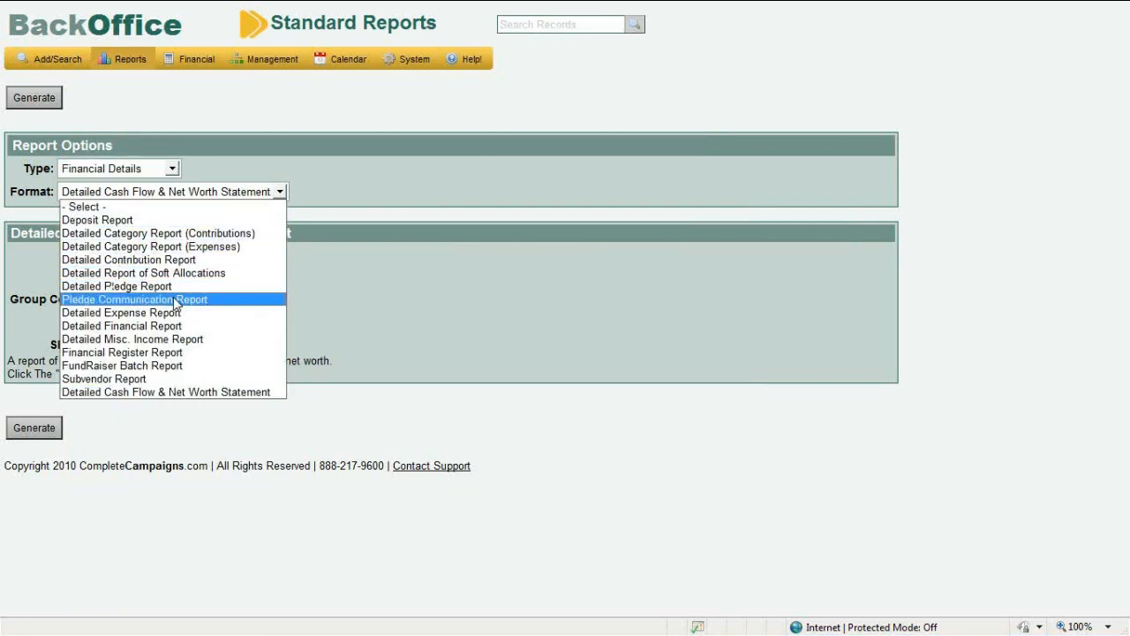
click(127, 168)
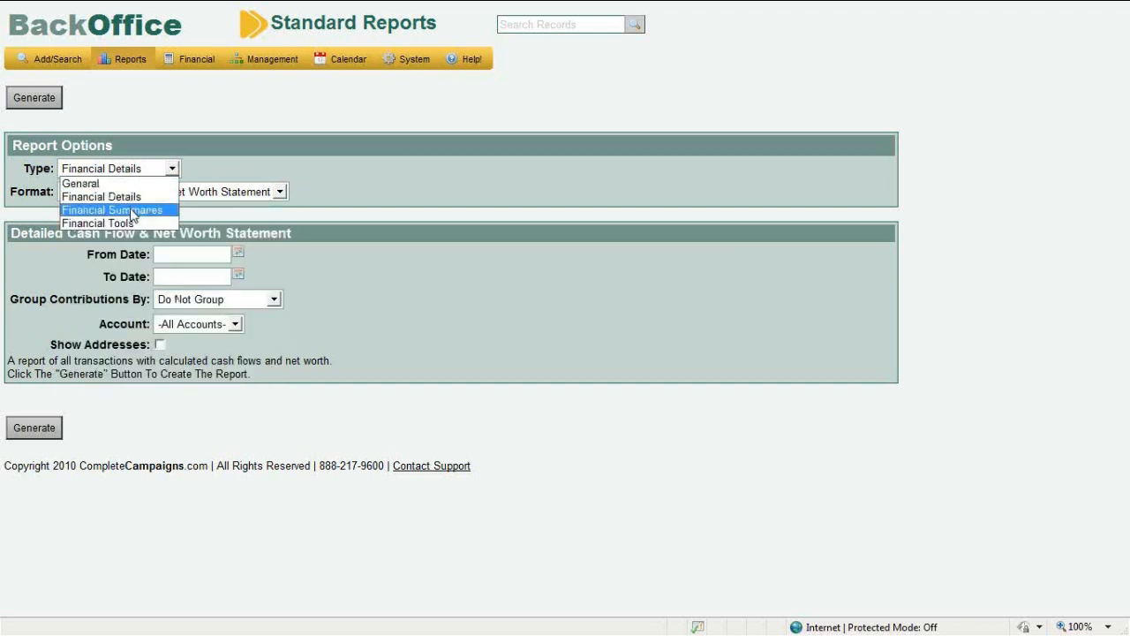
click(130, 210)
click(132, 193)
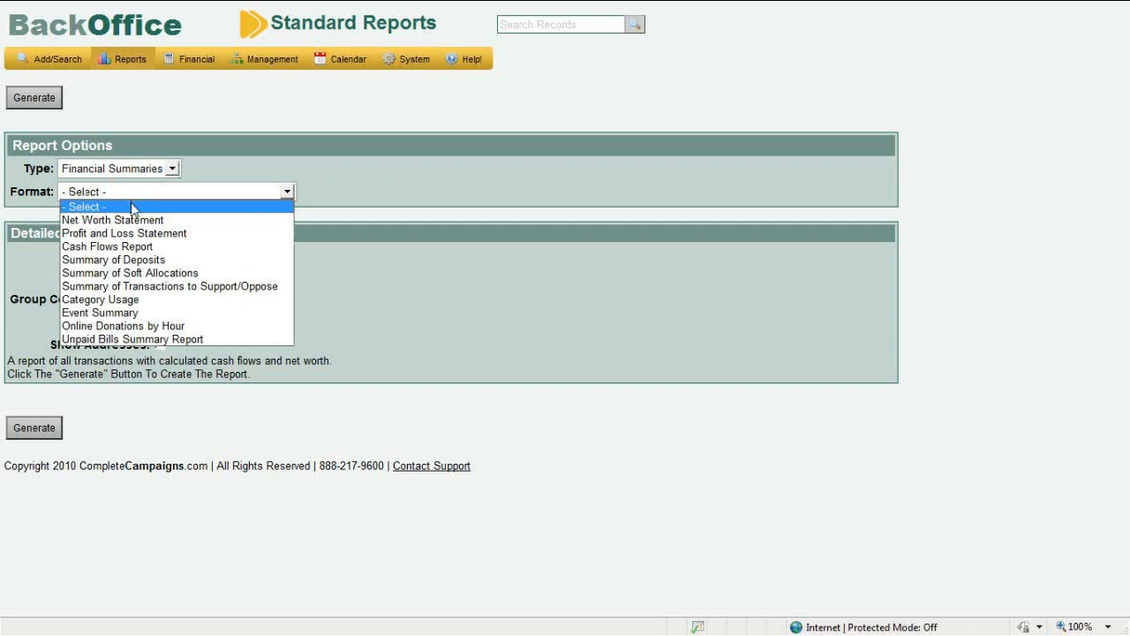
click(165, 234)
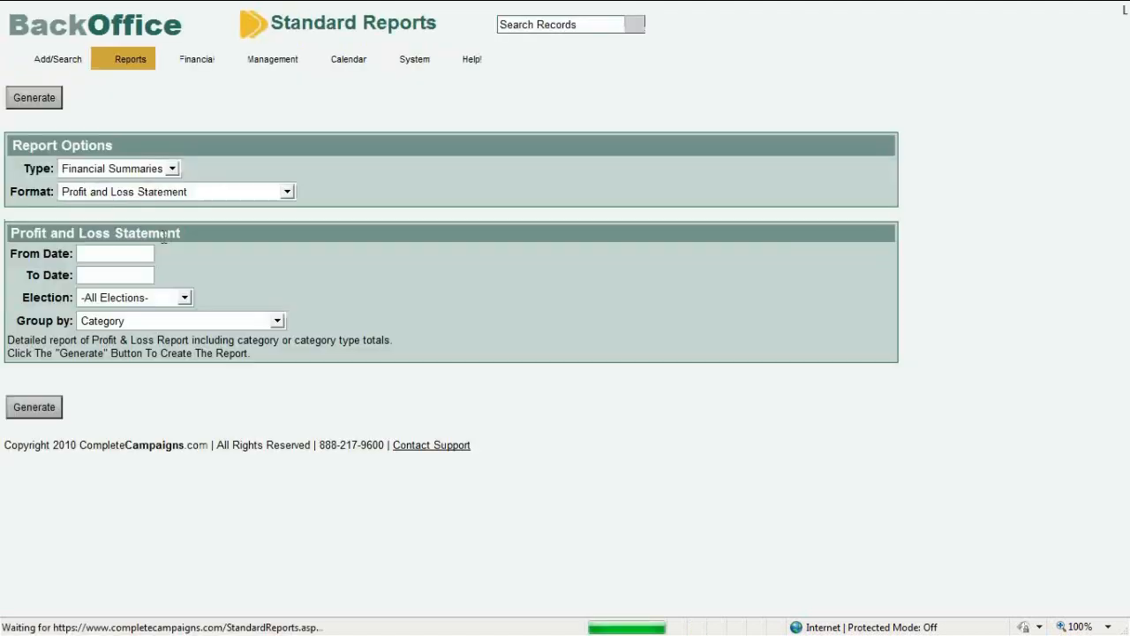
click(50, 411)
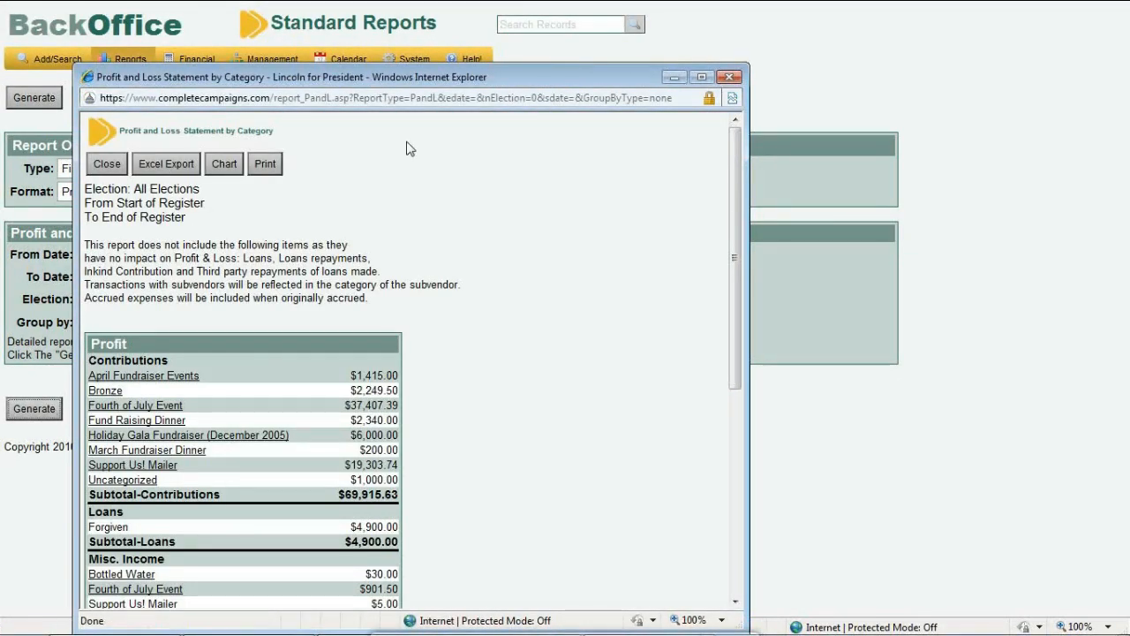
Maximize the Profit and Loss report, cancel its print dialog, and switch it to chart view
click(704, 78)
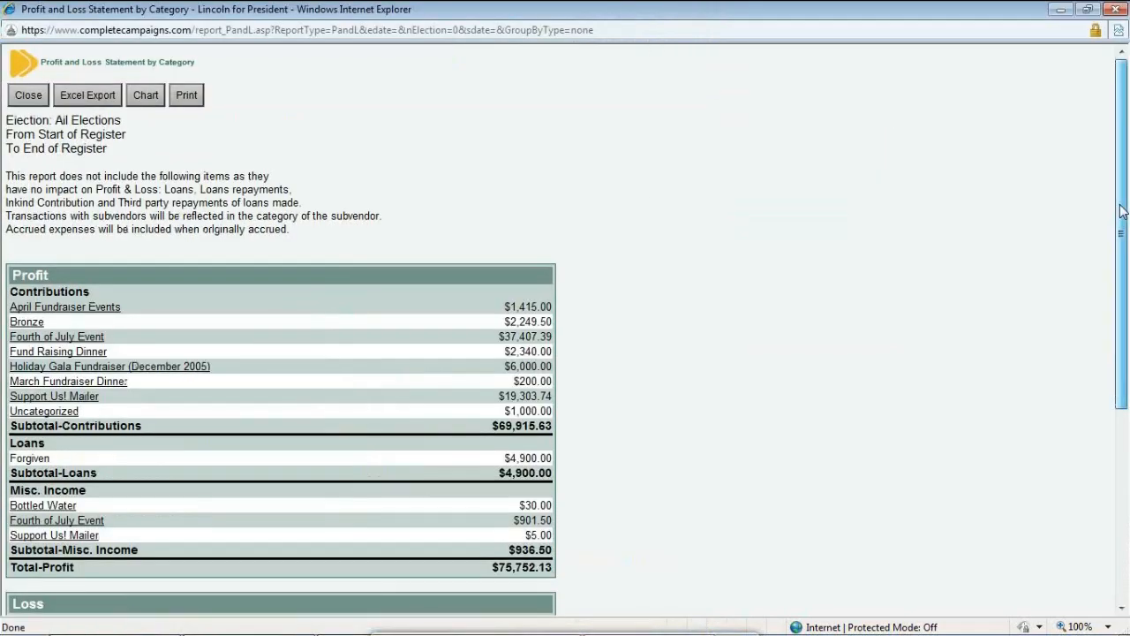
scroll(1127, 322, down, 3)
scroll(1127, 322, down, 3)
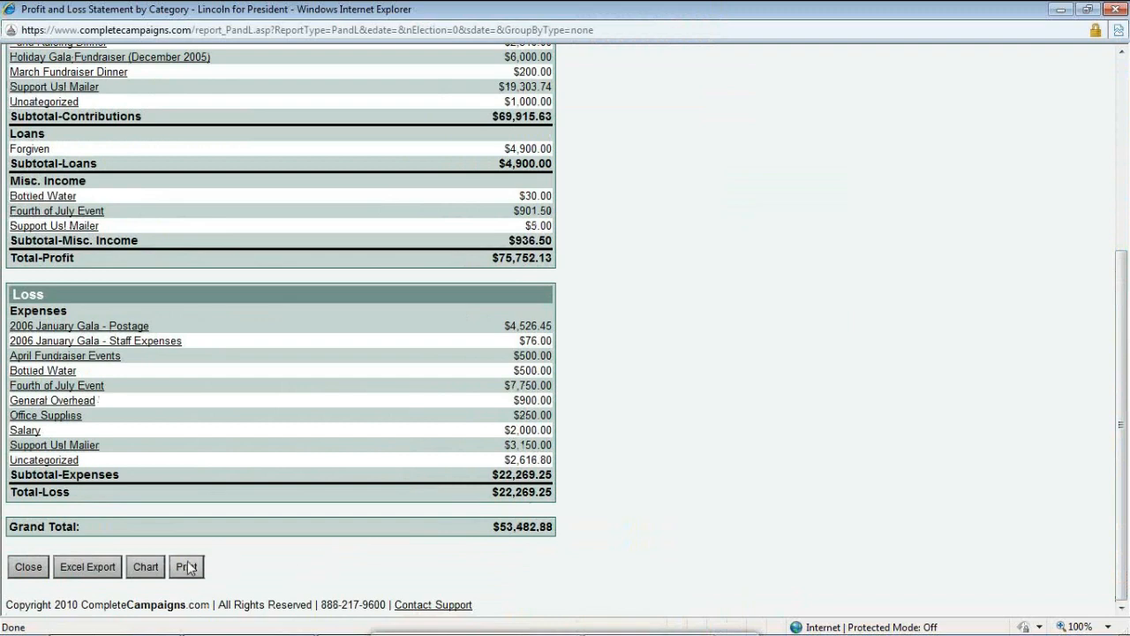
click(188, 567)
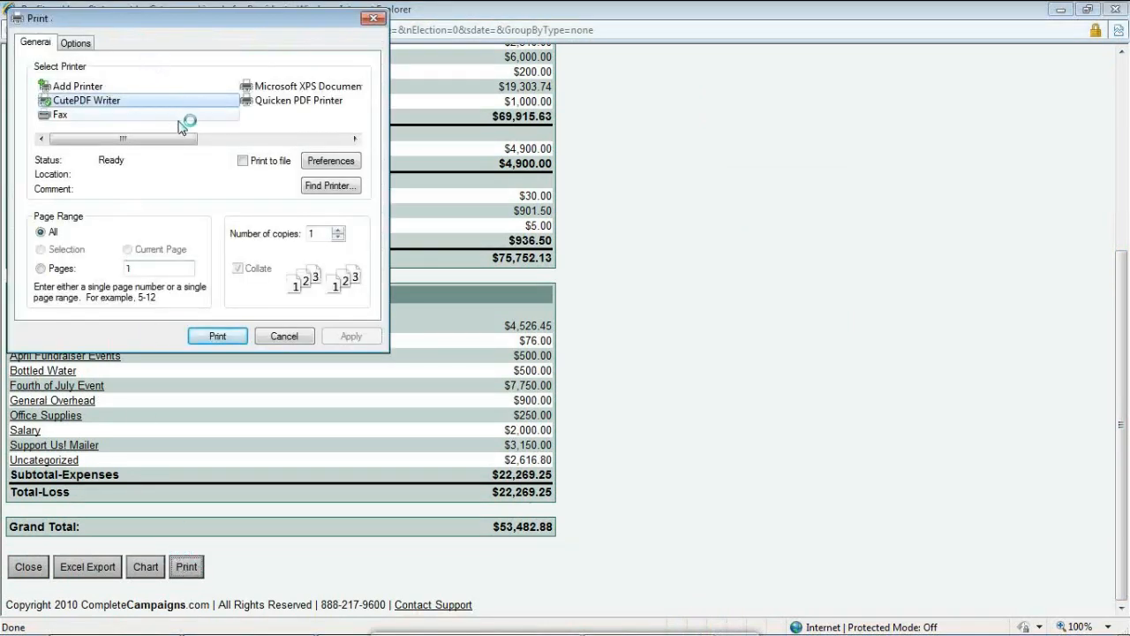
click(284, 336)
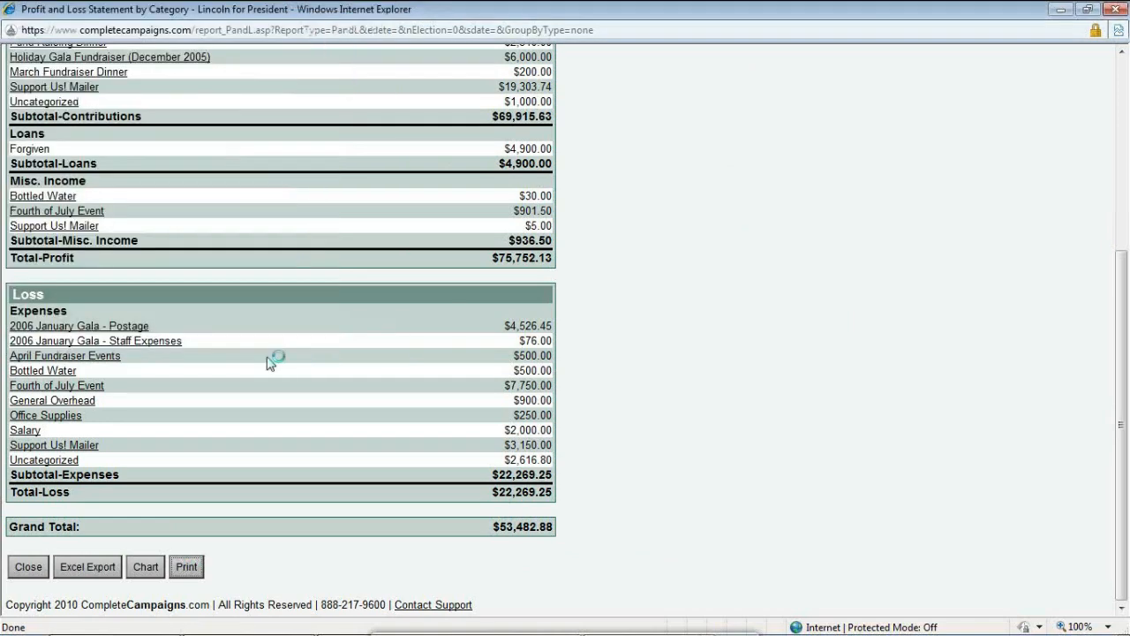
click(156, 570)
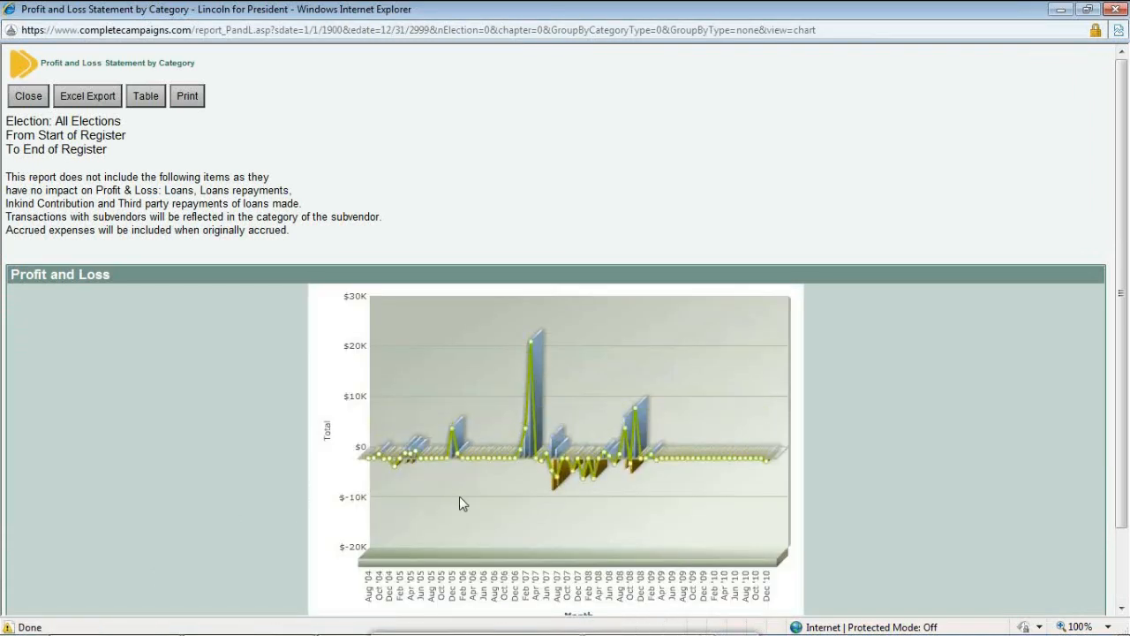
Cancel the Excel export of the Profit and Loss report and close its window
click(91, 103)
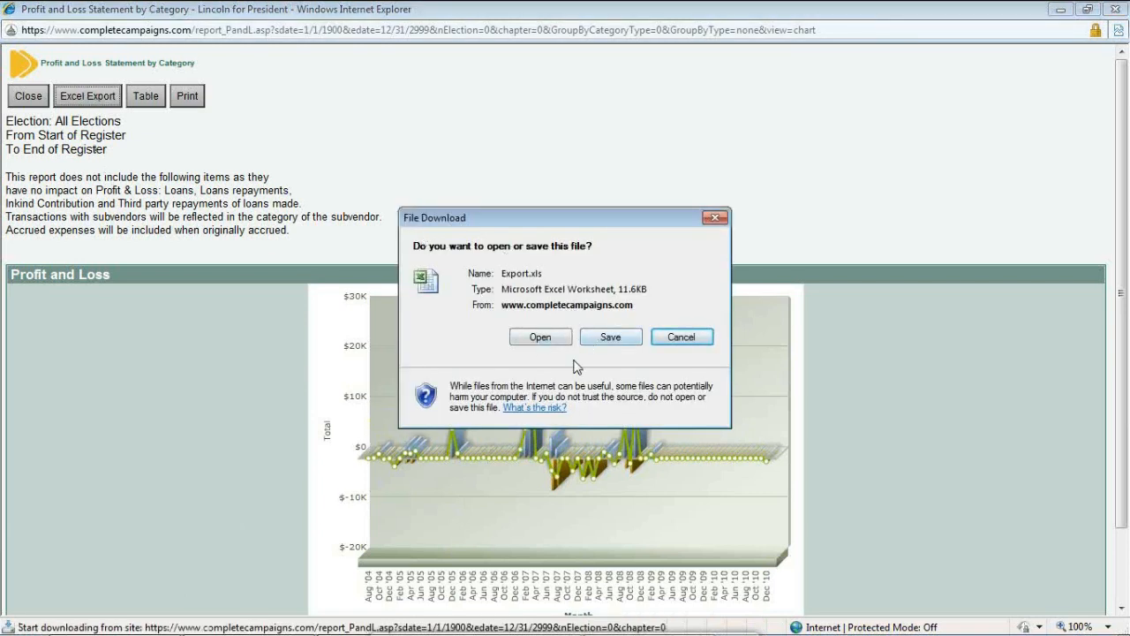
click(681, 339)
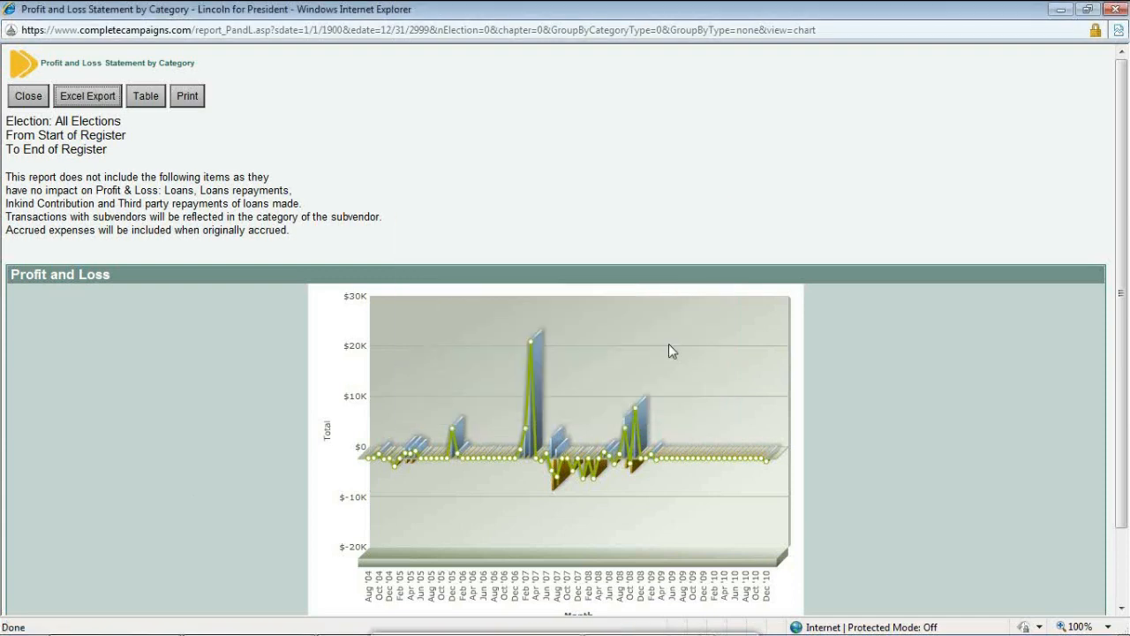
click(1119, 10)
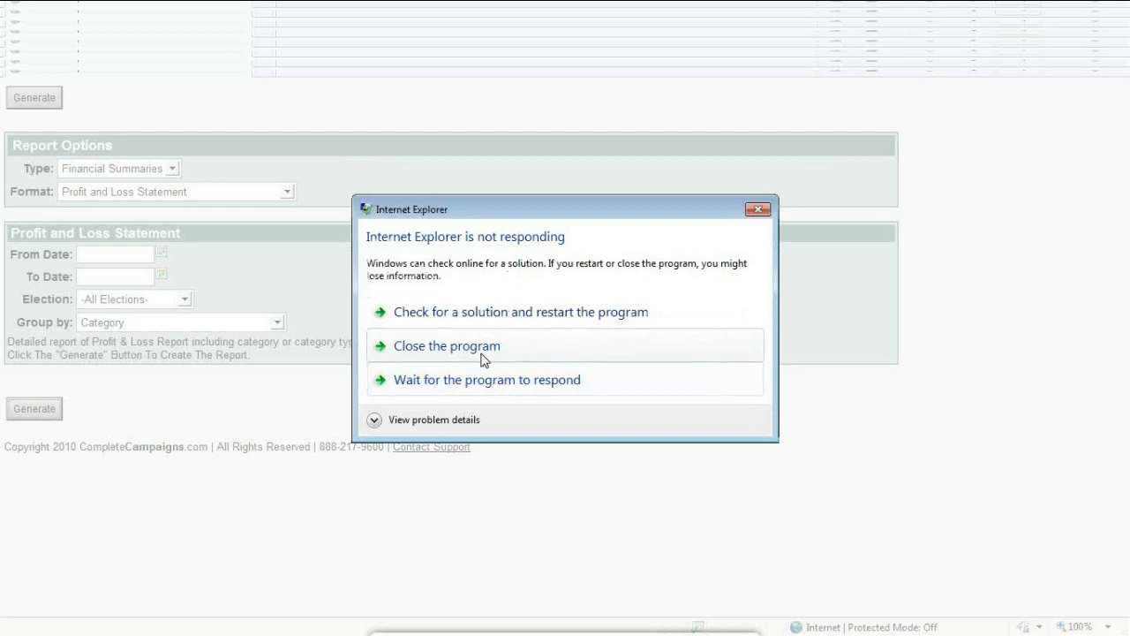
Close the unresponsive Internet Explorer program
click(483, 358)
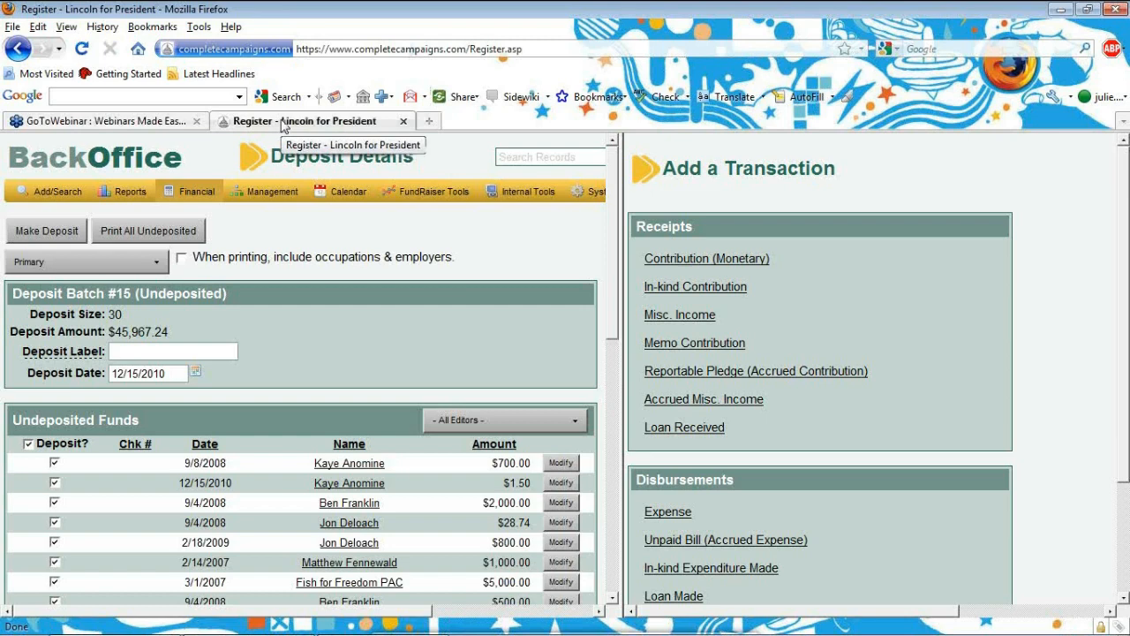
Switch the browser to full screen with F11 and open the Custom Financial report from Reports
key(F11)
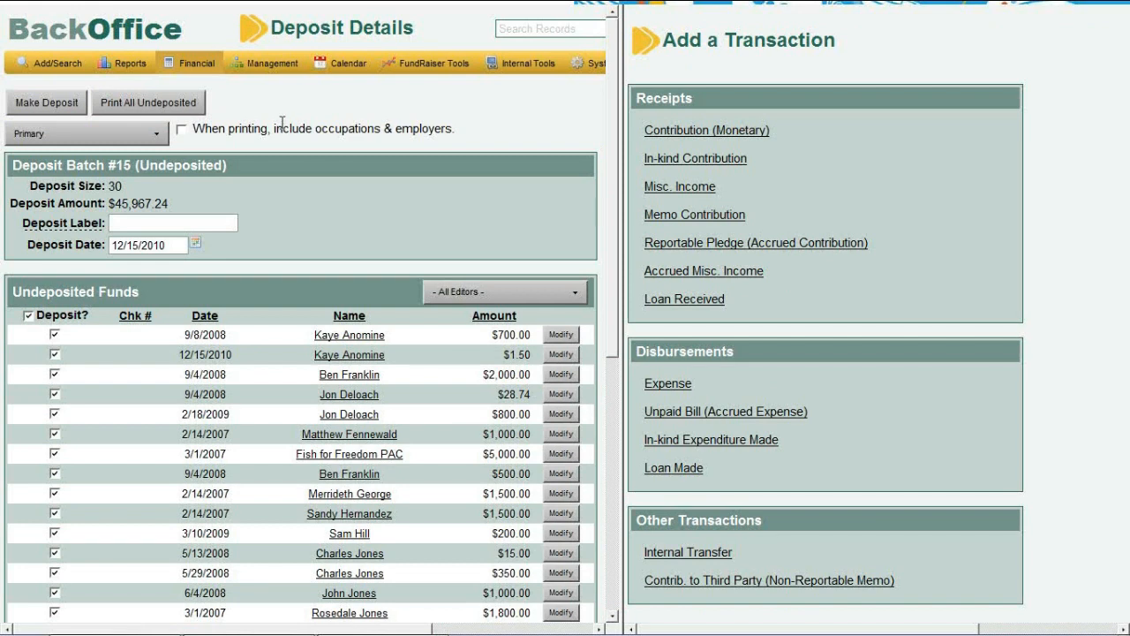
mouse_move(125, 62)
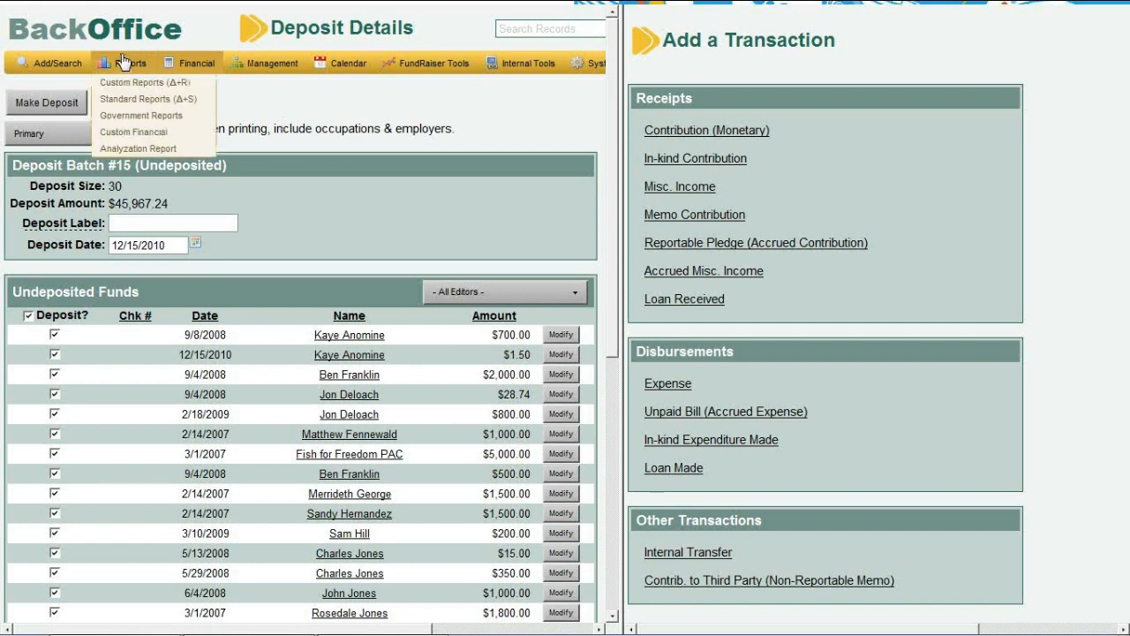
click(137, 132)
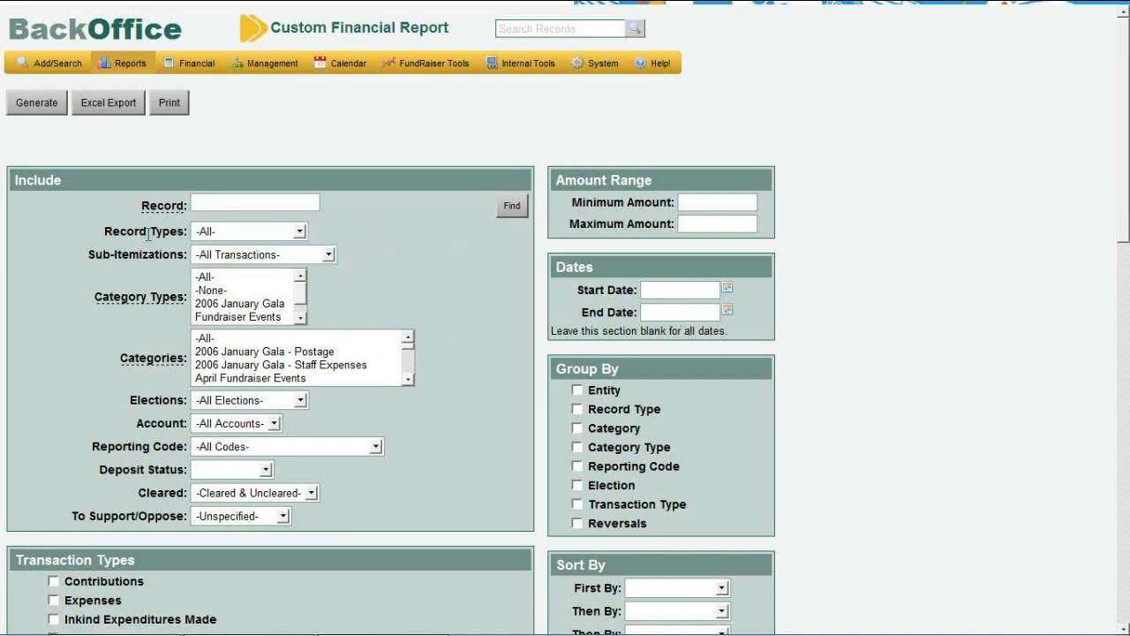
Leave the Record filter blank, limit record types to Individuals, and keep All Codes
click(245, 198)
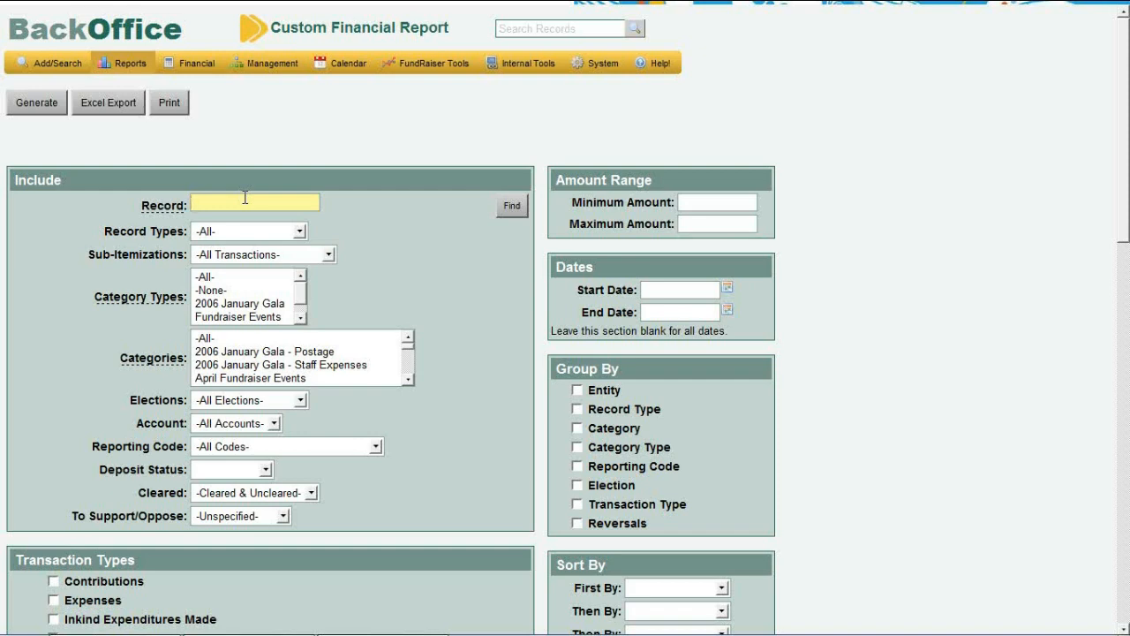
text(davey)
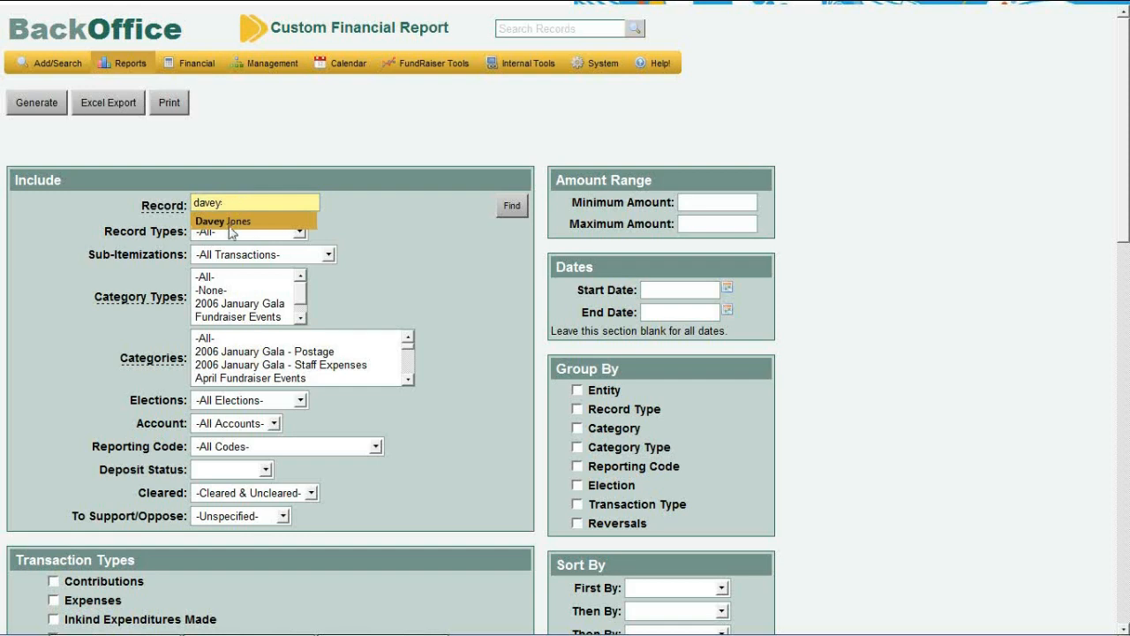
drag(232, 200, 177, 201)
key(BackSpace)
click(288, 232)
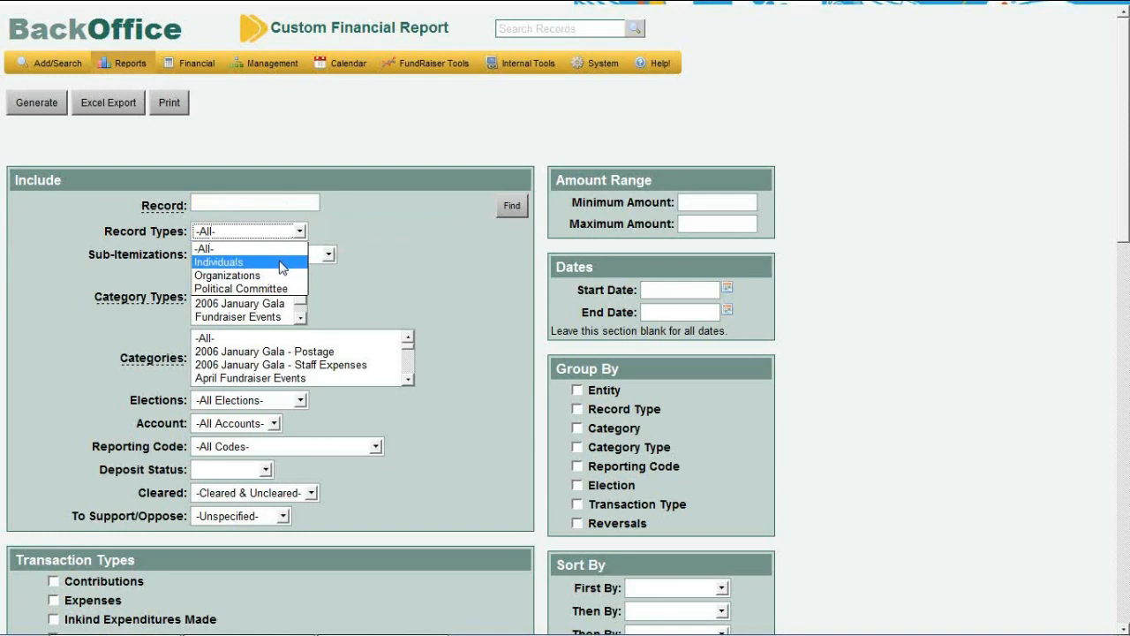
click(281, 263)
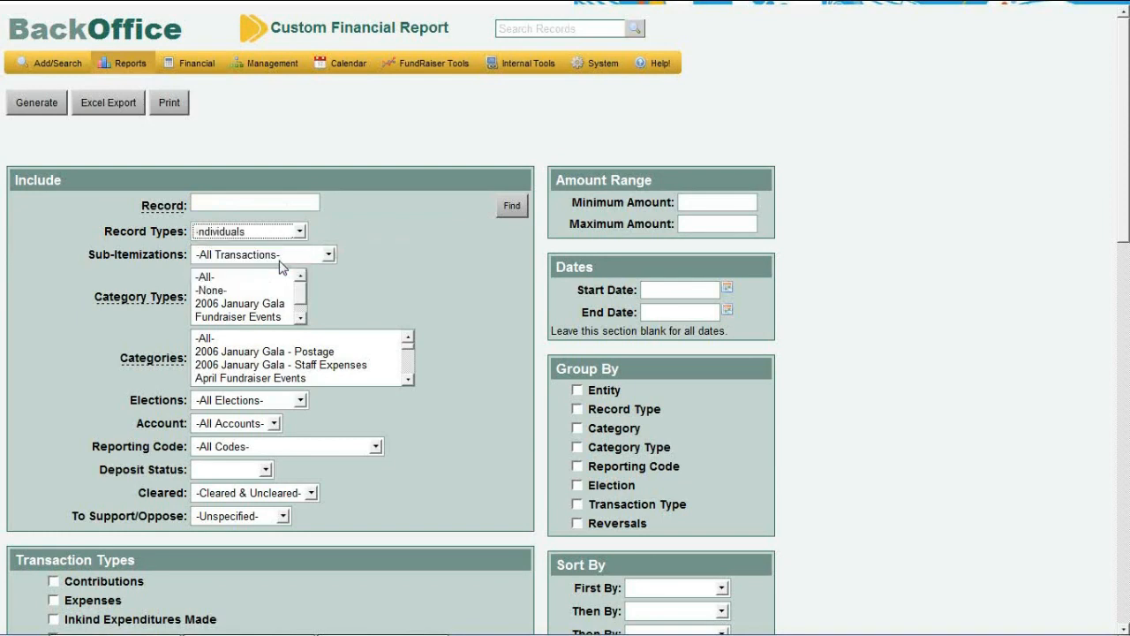
click(279, 446)
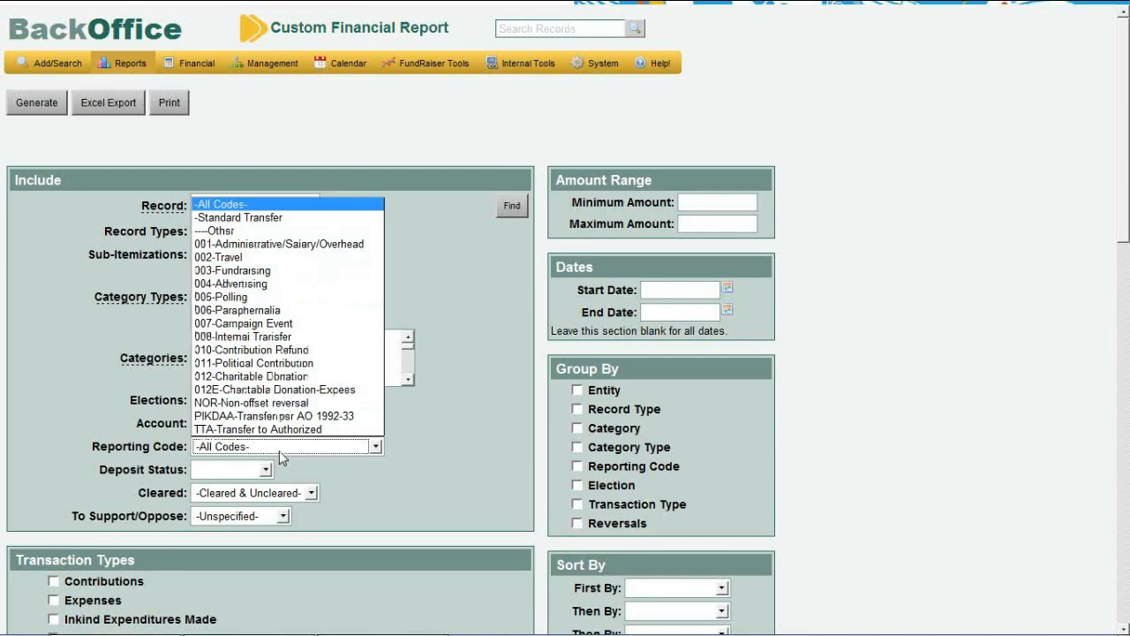
click(279, 450)
Tick Contributions as the transaction type to include
drag(1126, 243, 1129, 353)
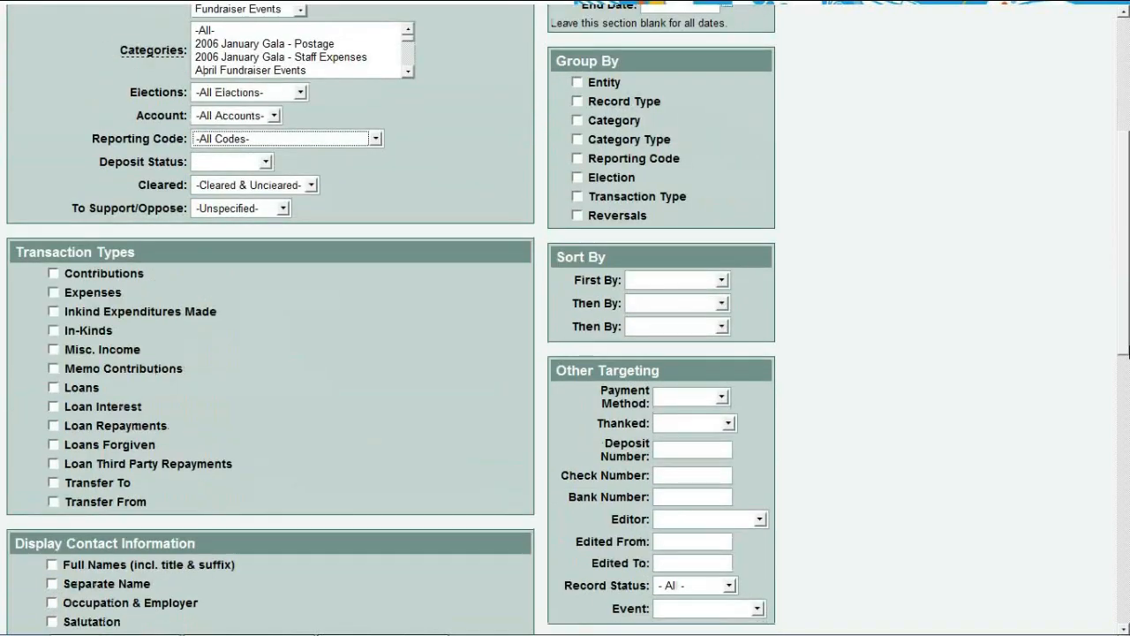
click(53, 272)
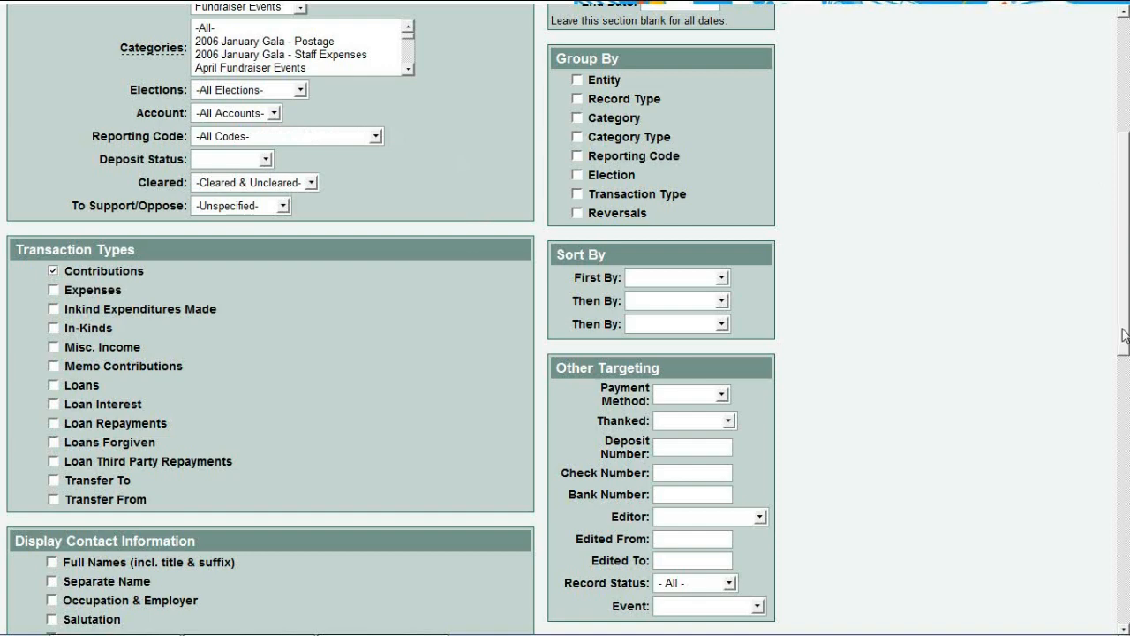
drag(1125, 335, 1127, 212)
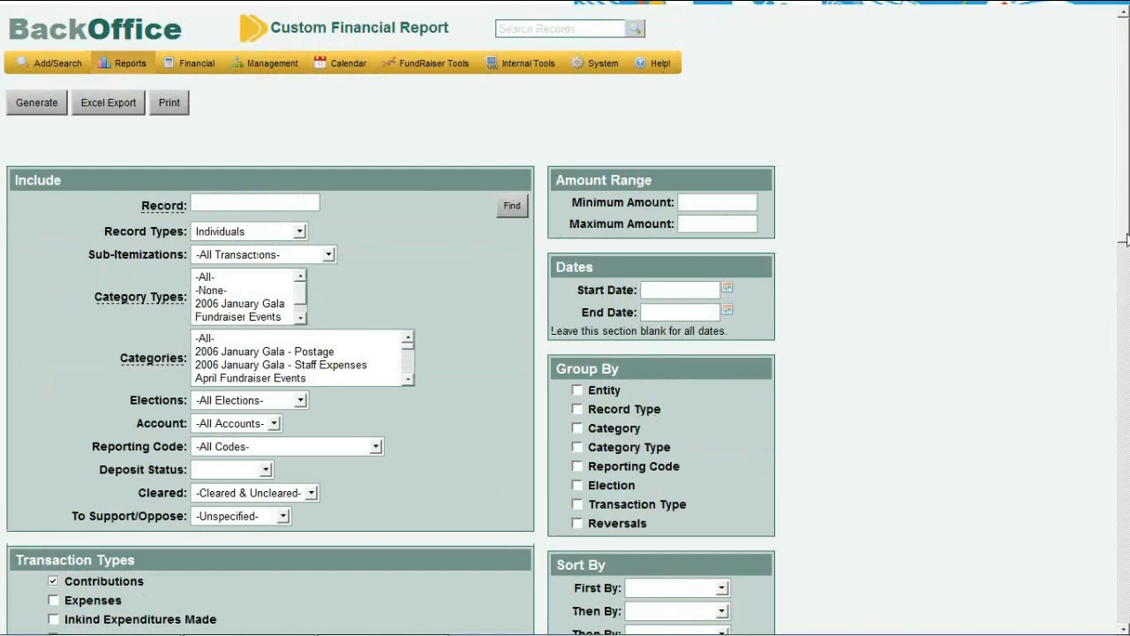
drag(1125, 240, 1123, 493)
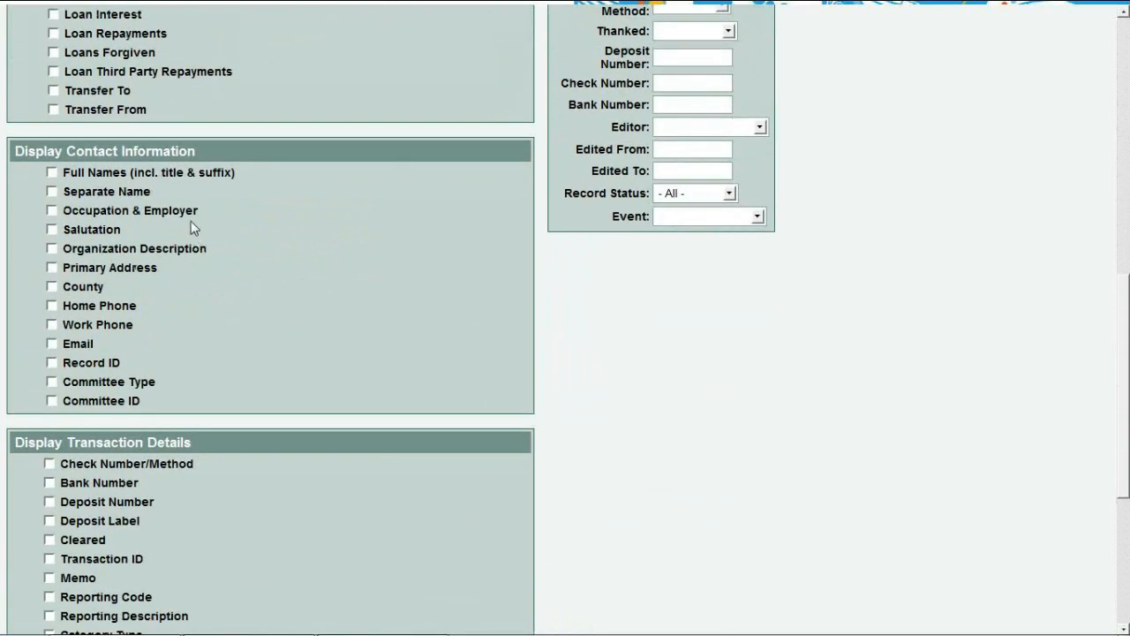
Tick Full Names, Email and Thanked, then generate the custom financial report
click(51, 173)
click(52, 344)
scroll(597, 346, down, 5)
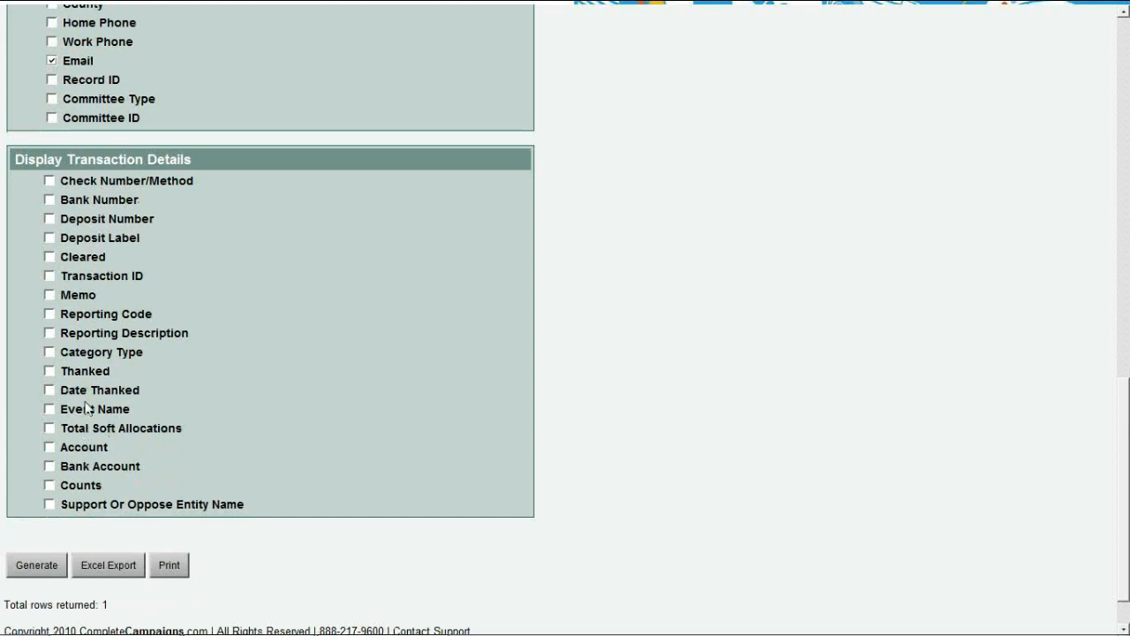
click(48, 371)
click(47, 569)
click(47, 570)
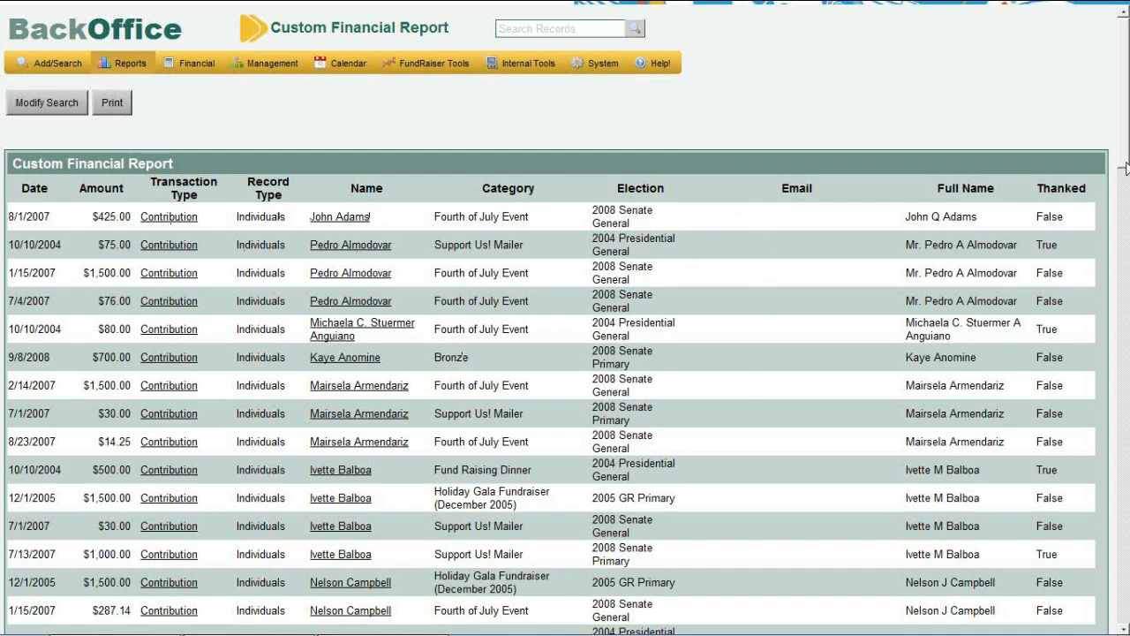
Scroll down through the generated report table of individual contributions
drag(1125, 168, 1126, 106)
Via Modify Search, tick Expenses alongside Contributions and set the 'First By' sort to Name
click(53, 106)
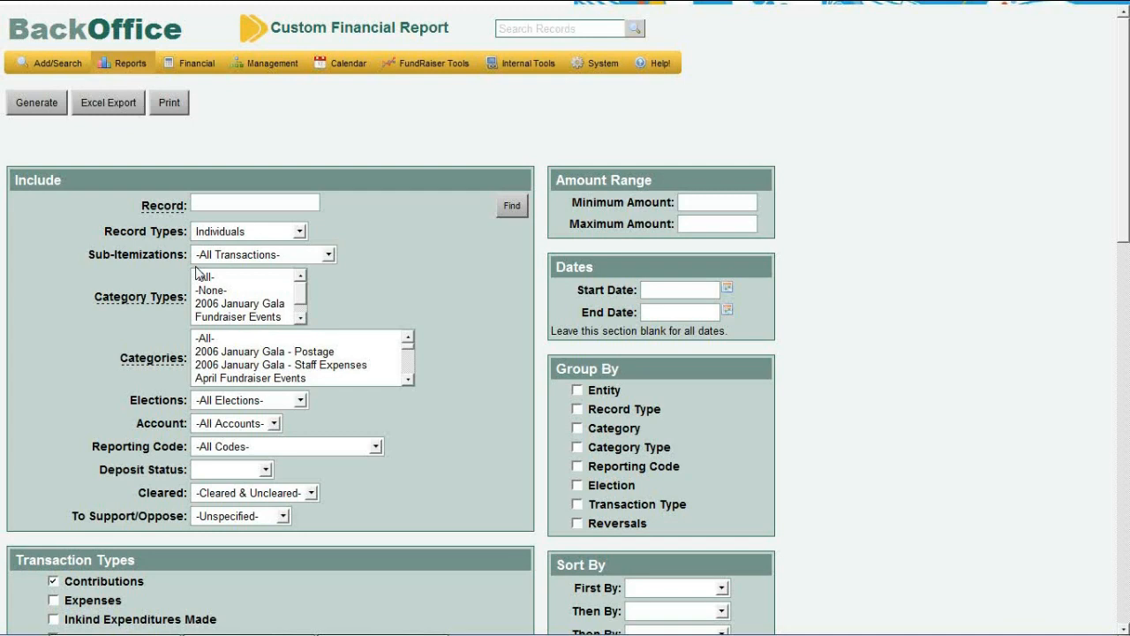
click(54, 602)
scroll(1123, 215, down, 2)
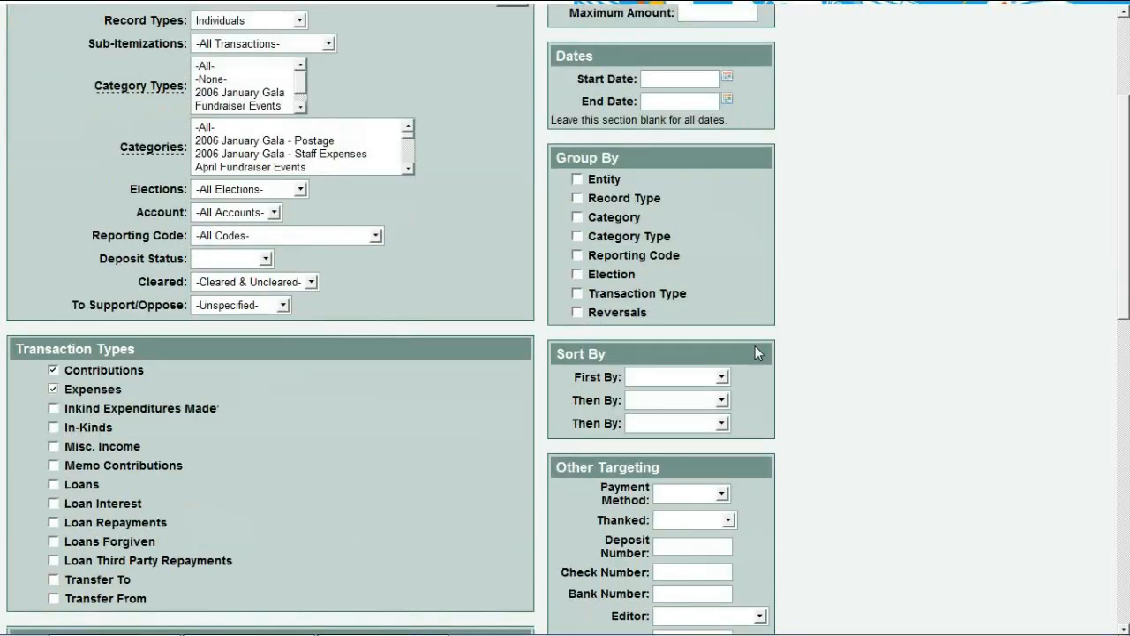
click(655, 378)
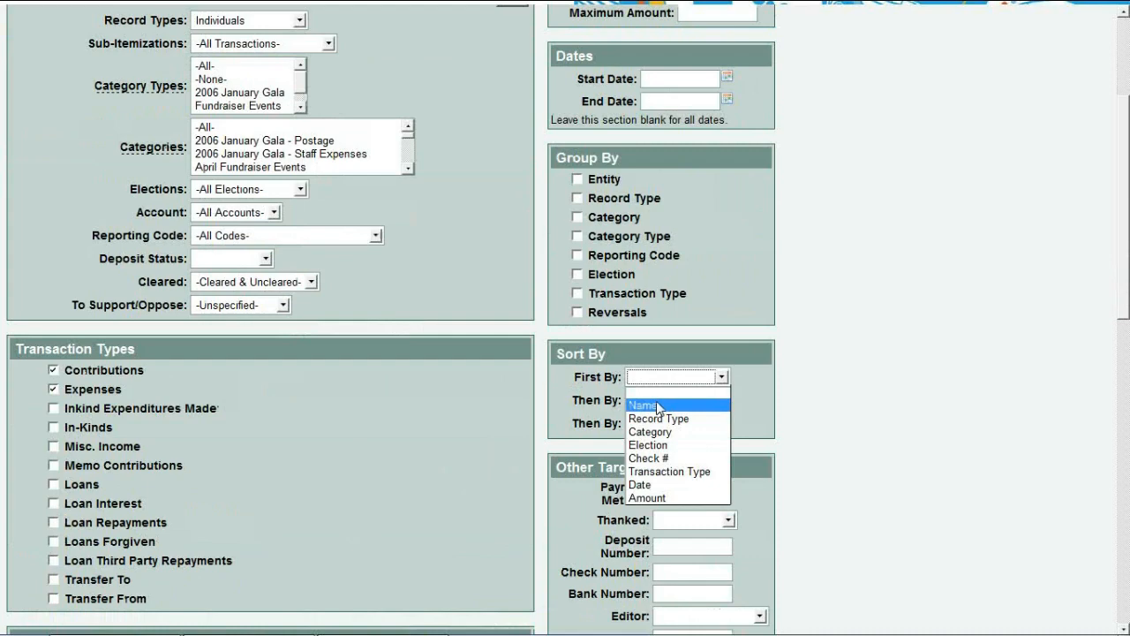
click(657, 406)
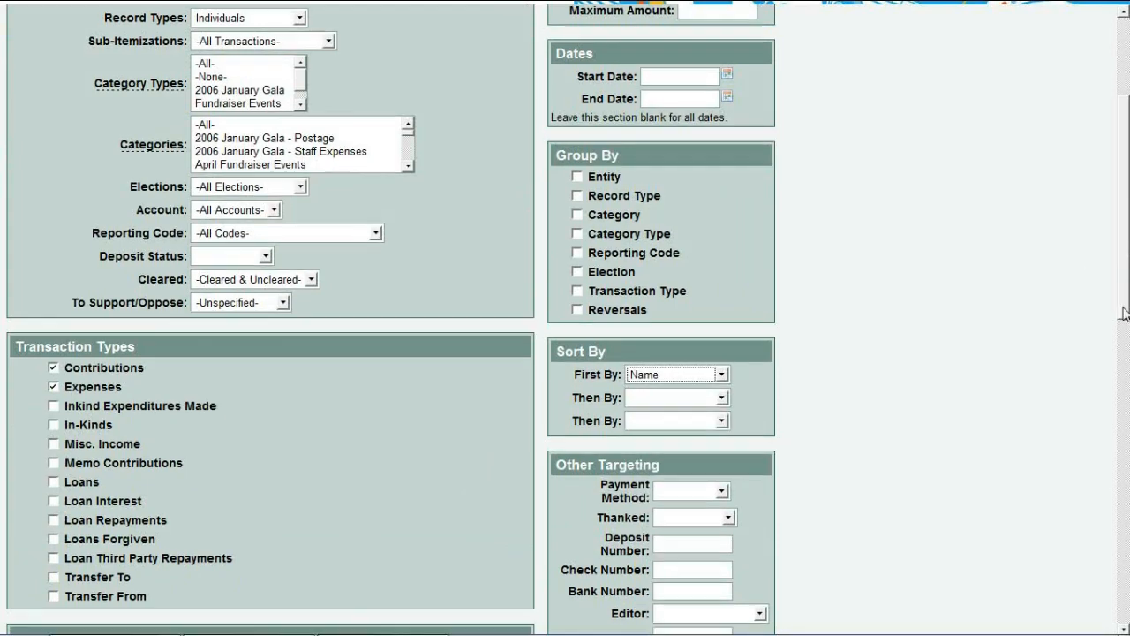
scroll(1125, 313, down, 3)
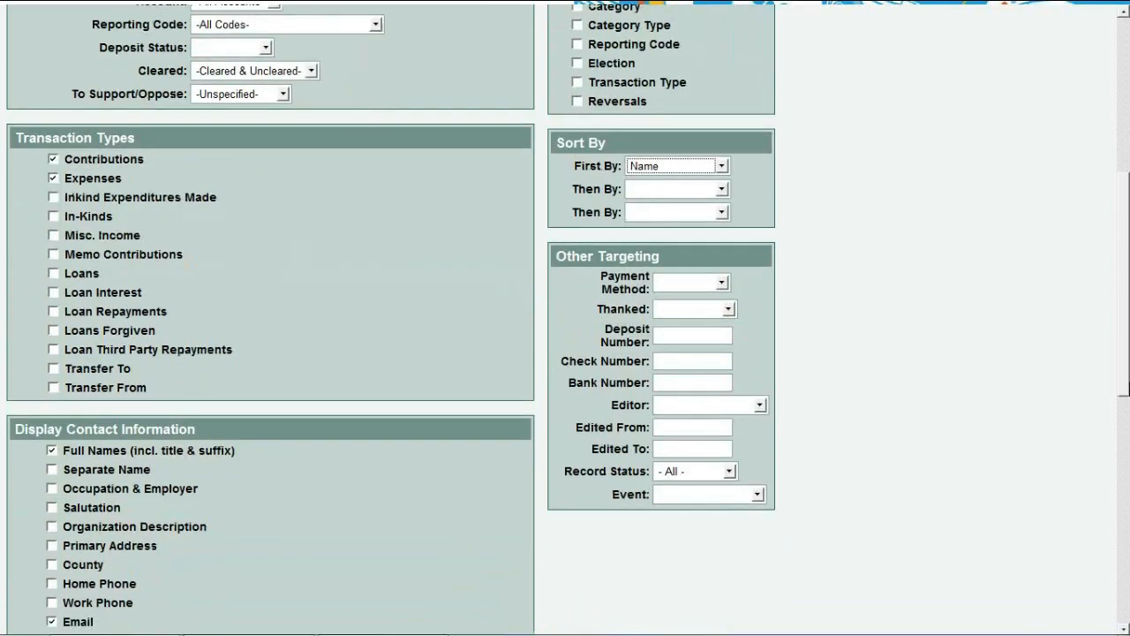
scroll(565, 318, up, 2)
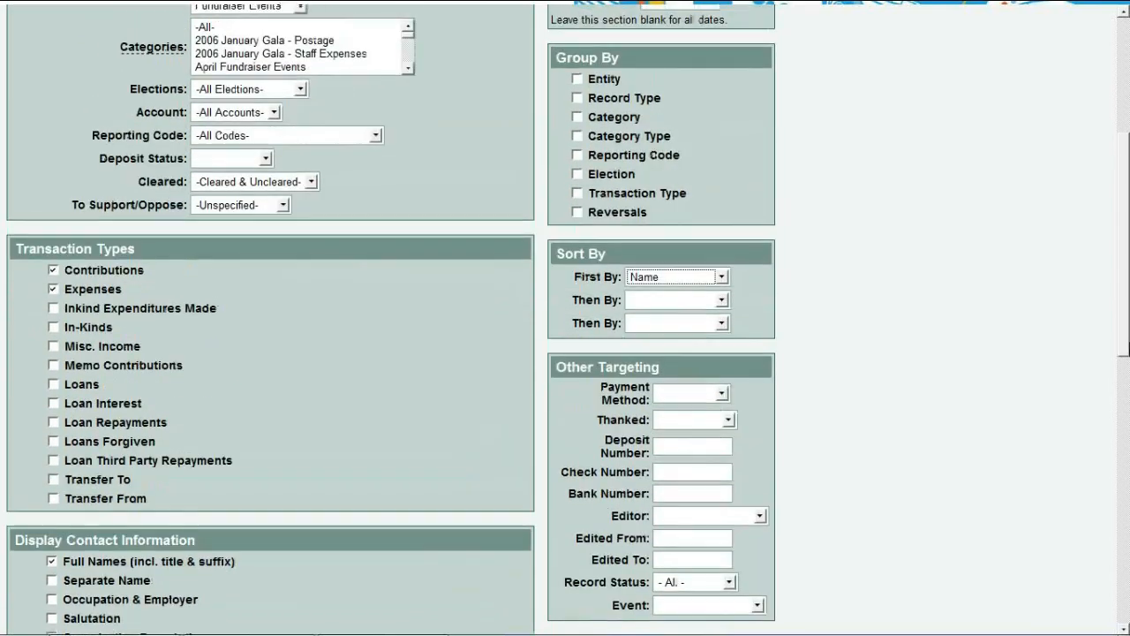
scroll(565, 318, up, 4)
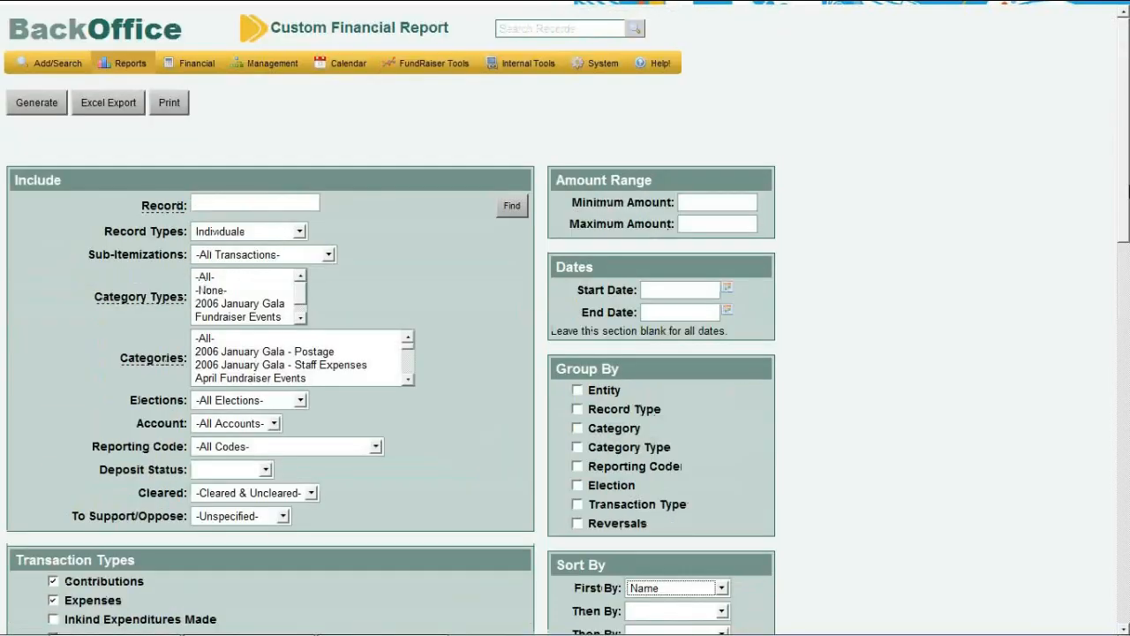